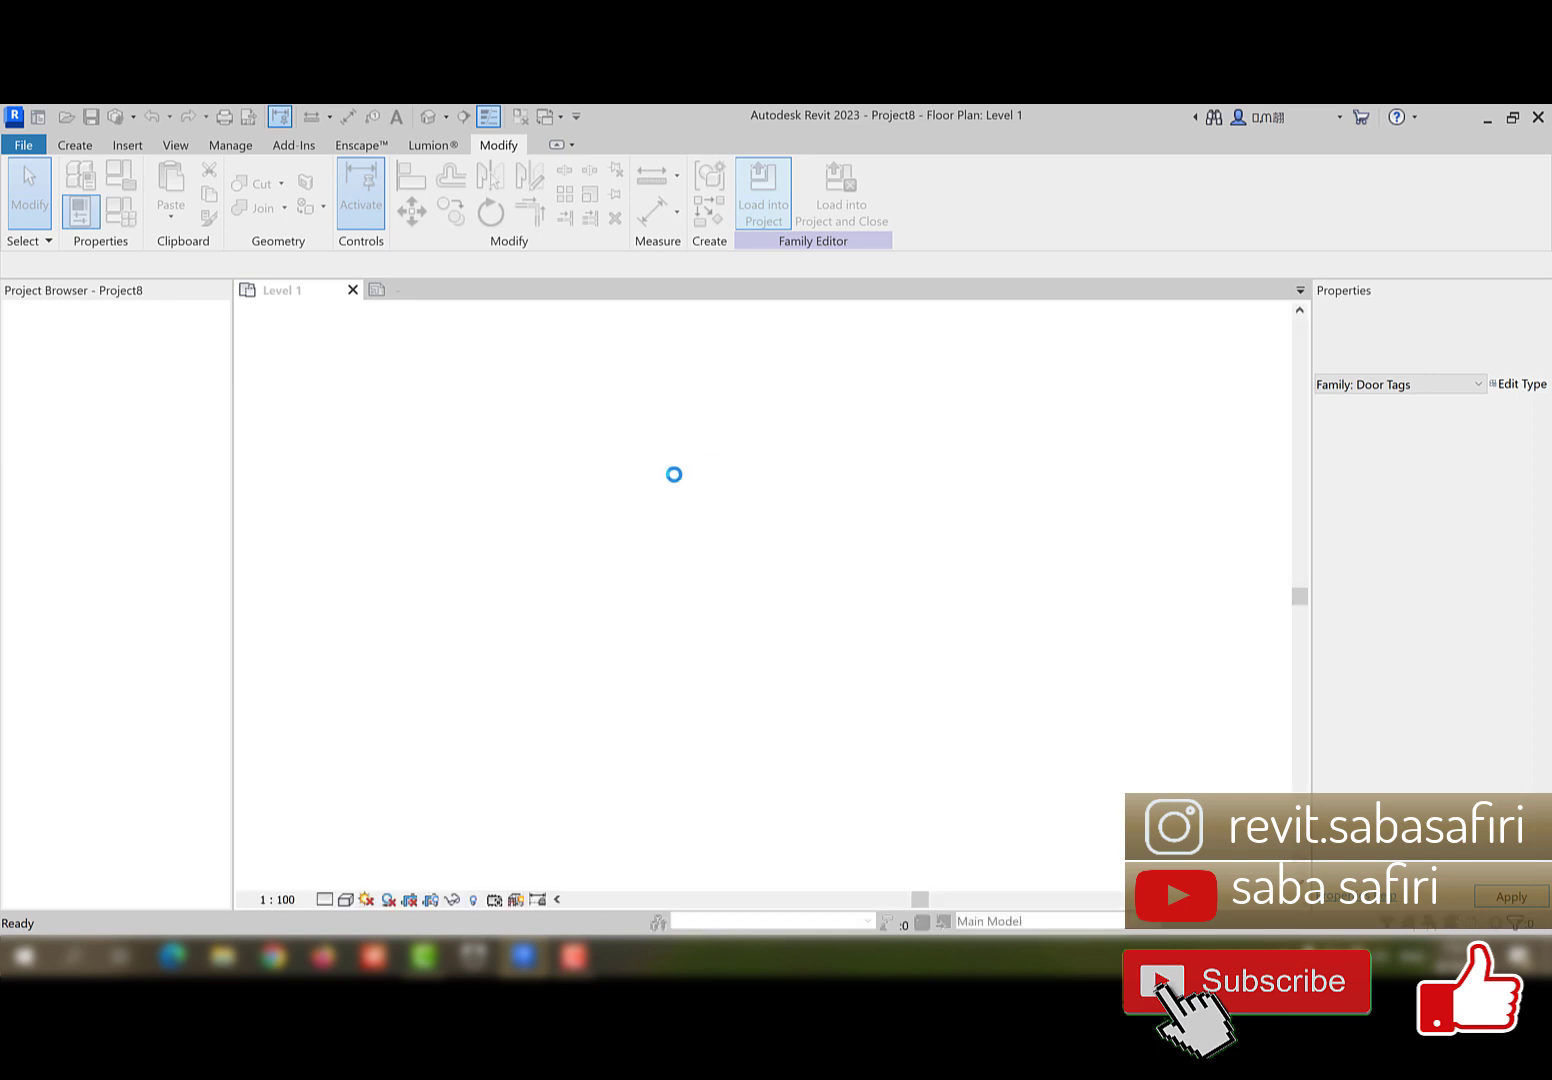
- Review the door tag in the Level 1 floor plan and return to the door tag family
left_click(640, 494)
key("Escape")
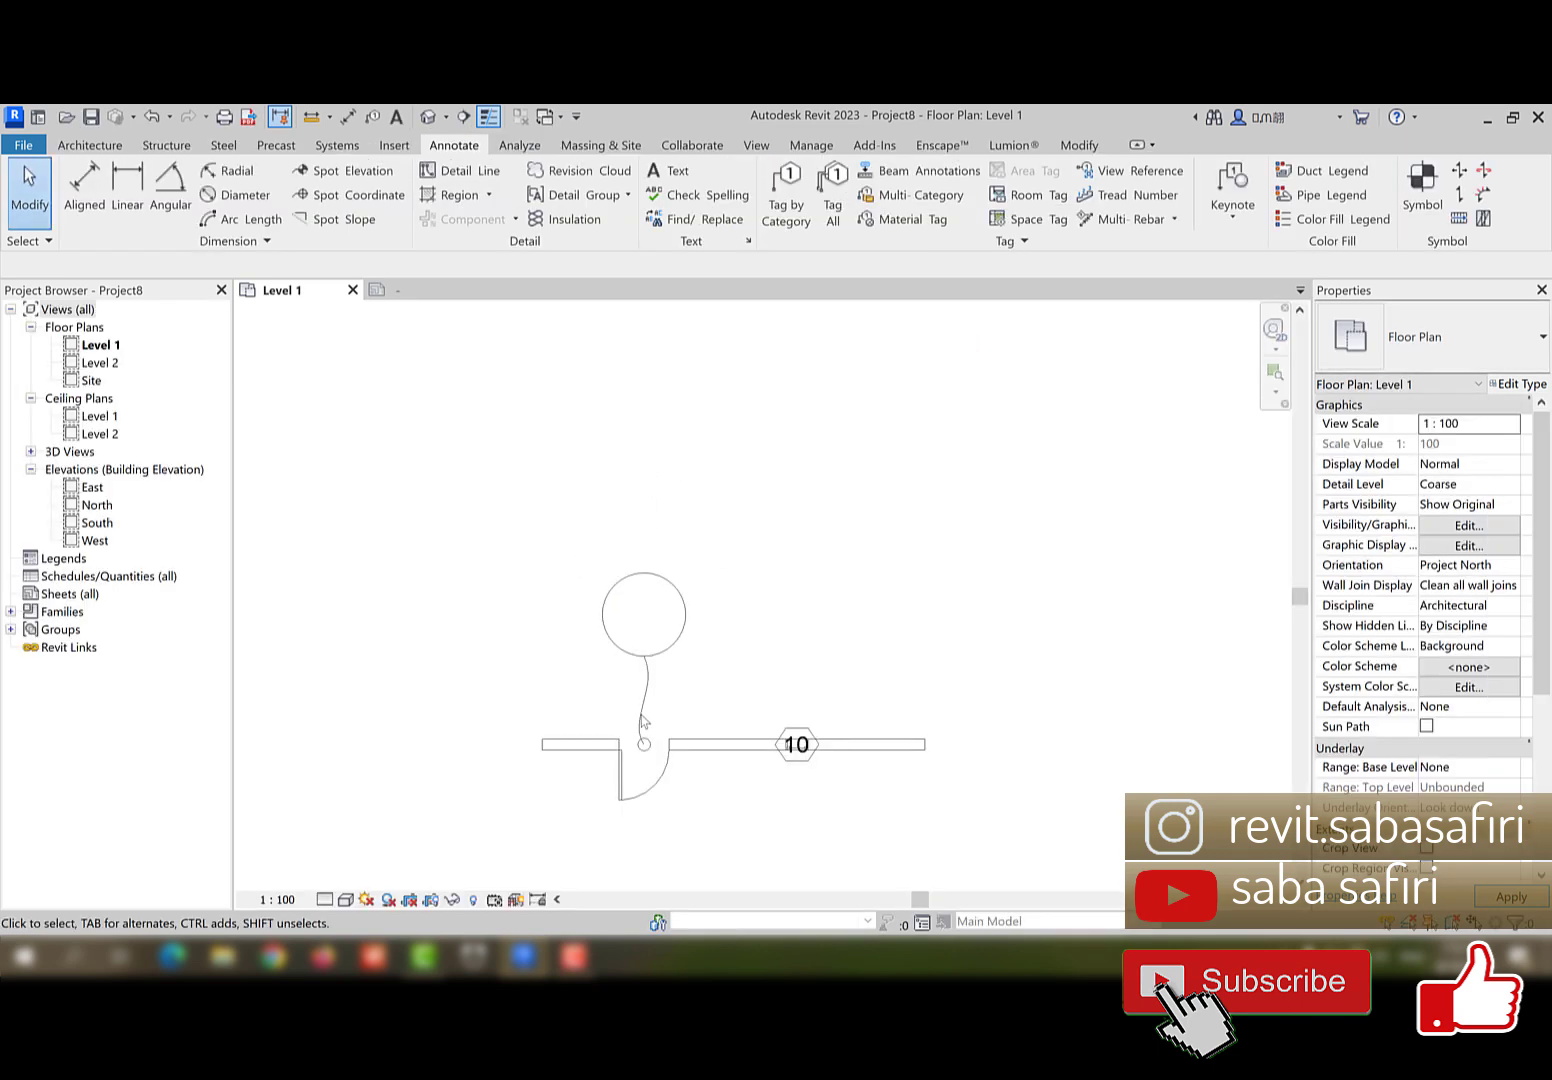
middle_click_drag(804, 672, 927, 639)
left_click(475, 291)
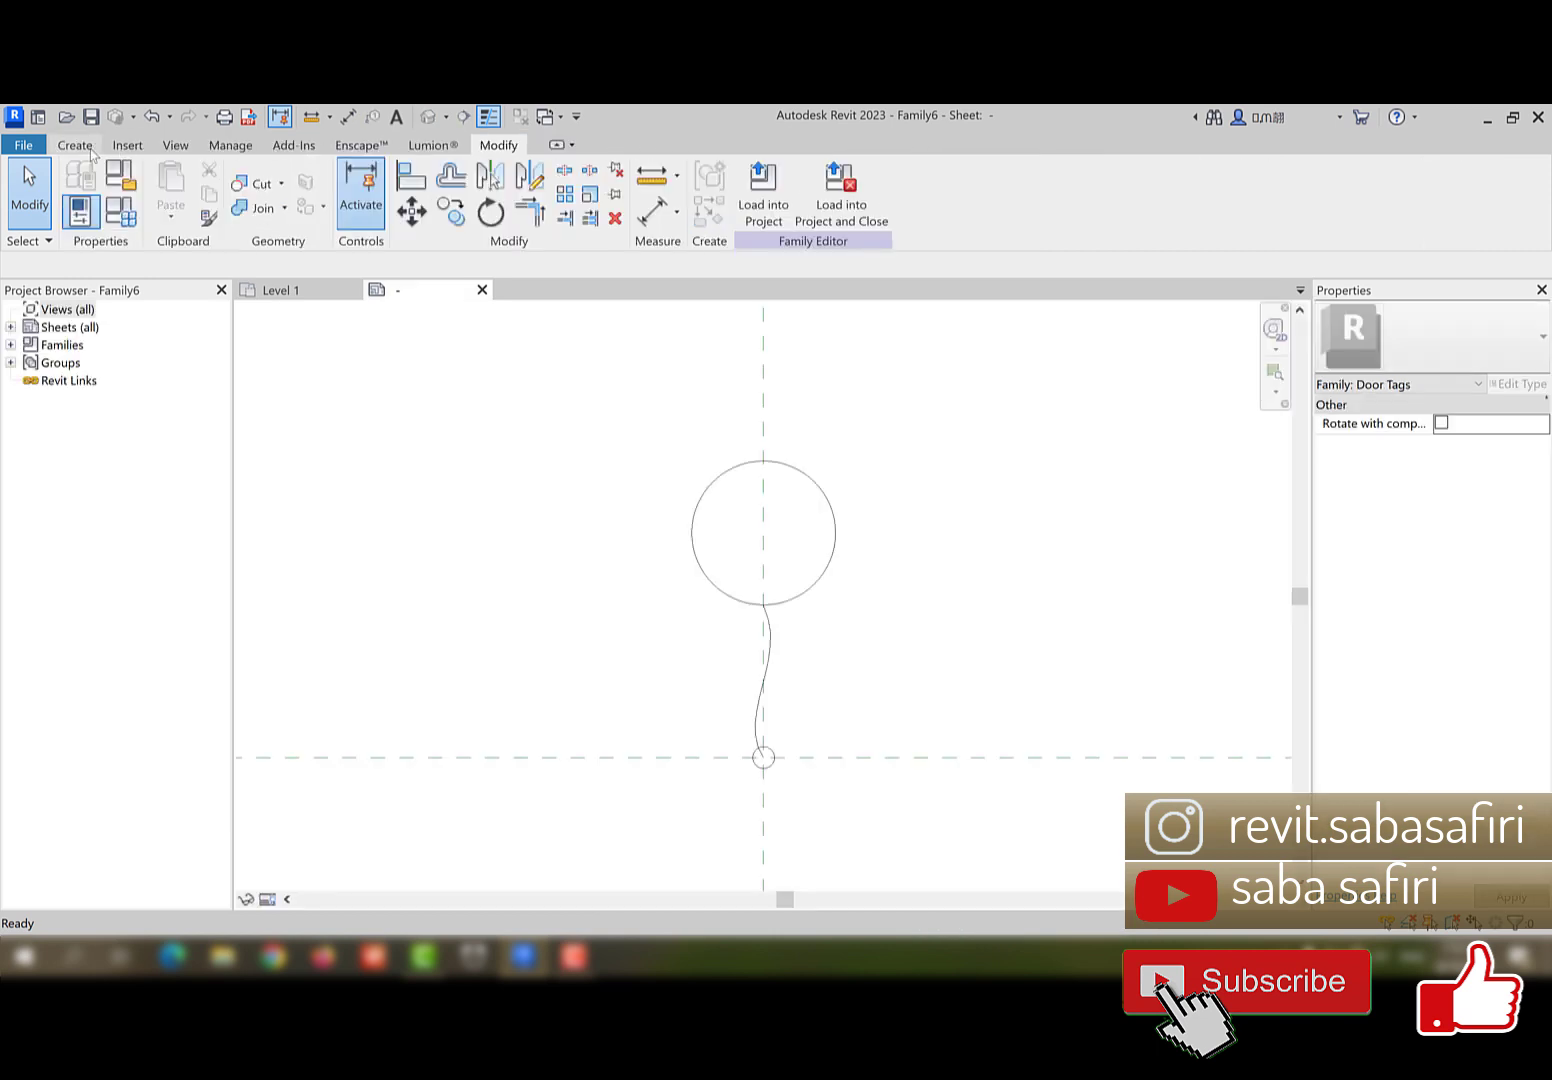
- Create a Solid Black filled region with a circular boundary matching the small circle at the reference plane intersection
left_click(80, 146)
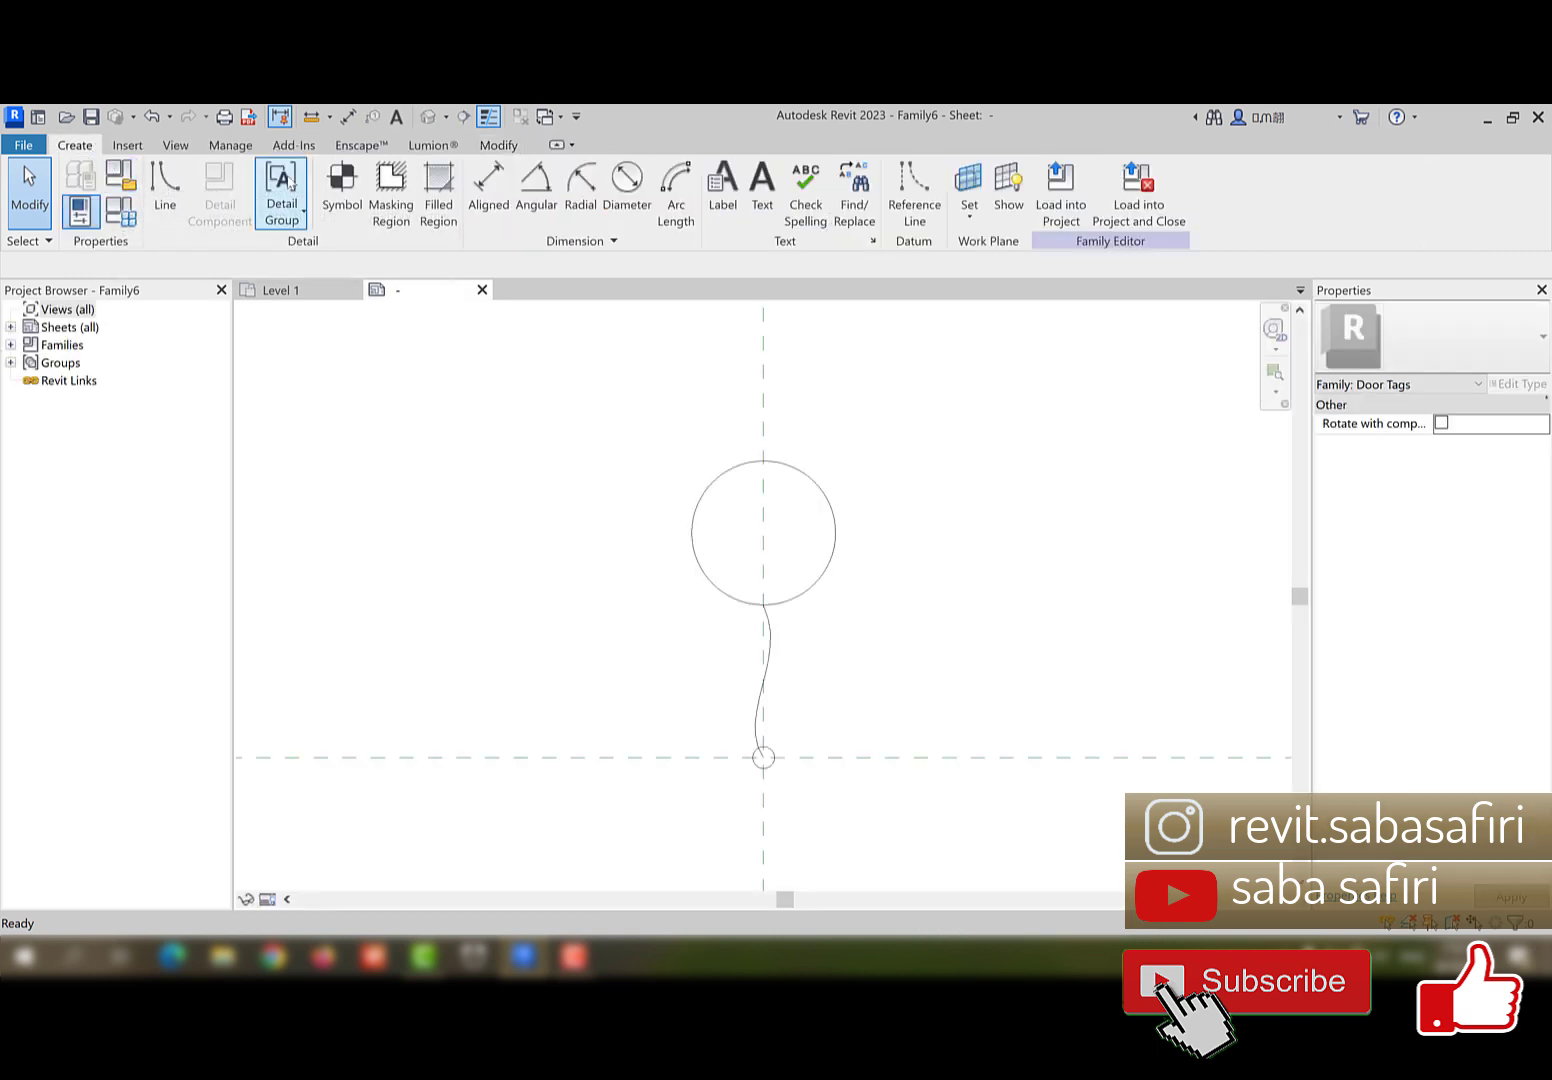
left_click(439, 190)
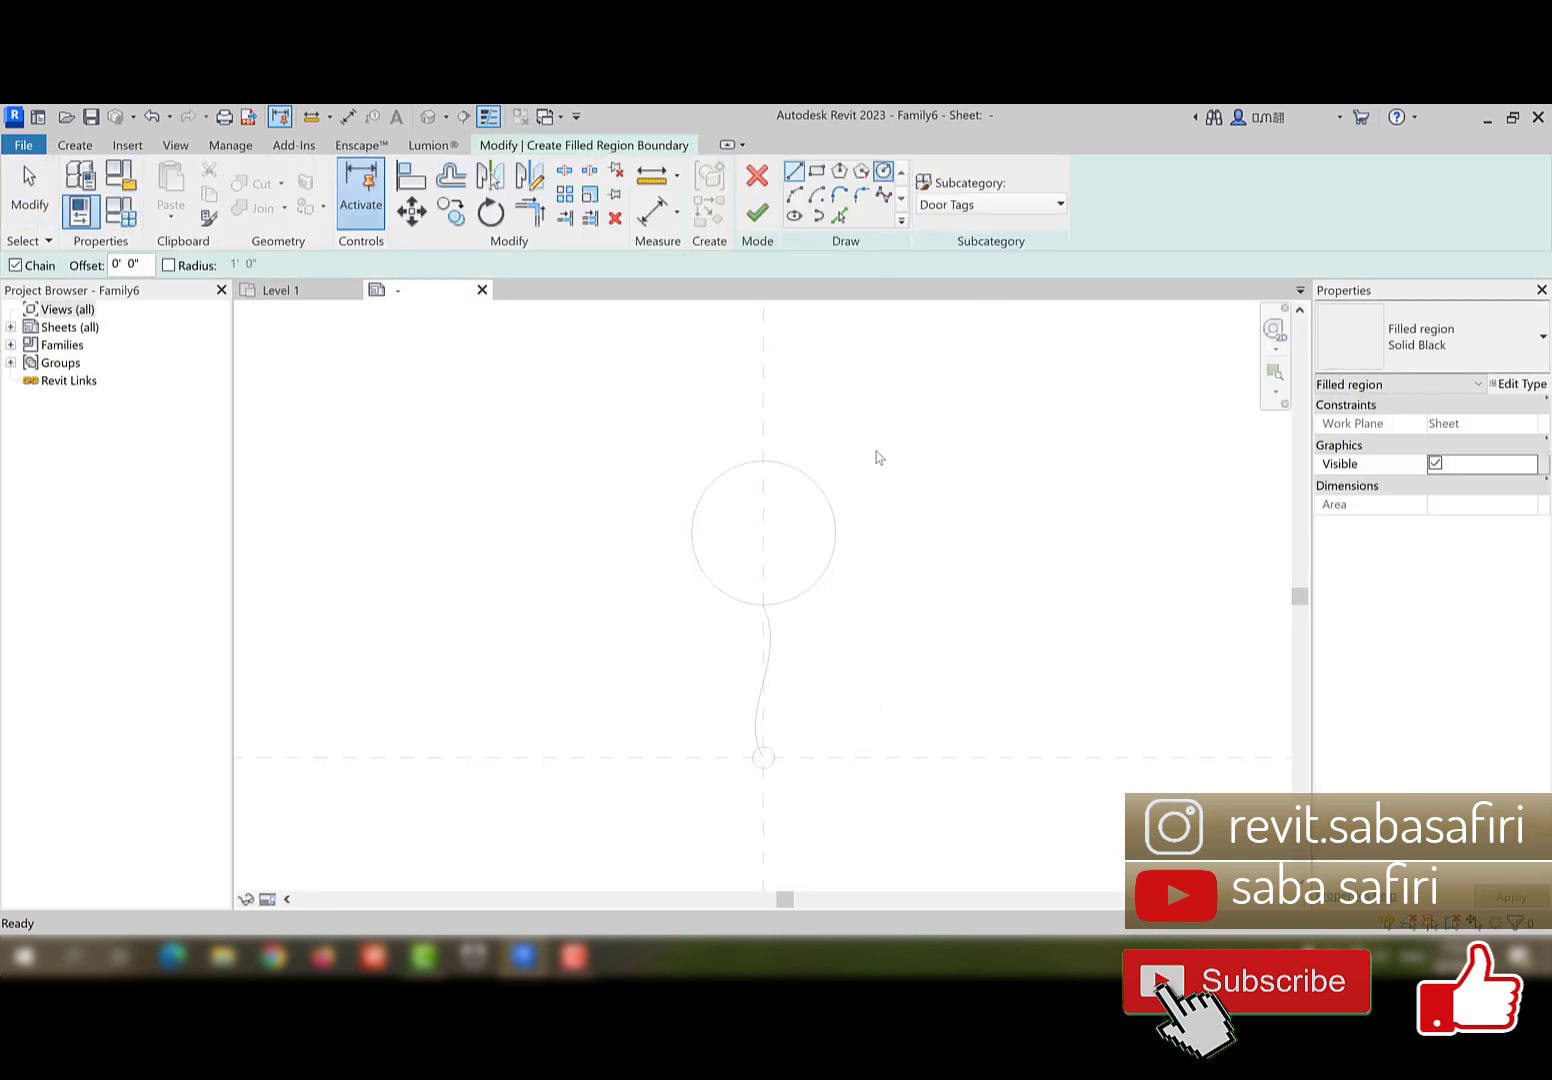
scroll(755, 762, "up", 3)
scroll(772, 771, "up", 2)
left_click(769, 738)
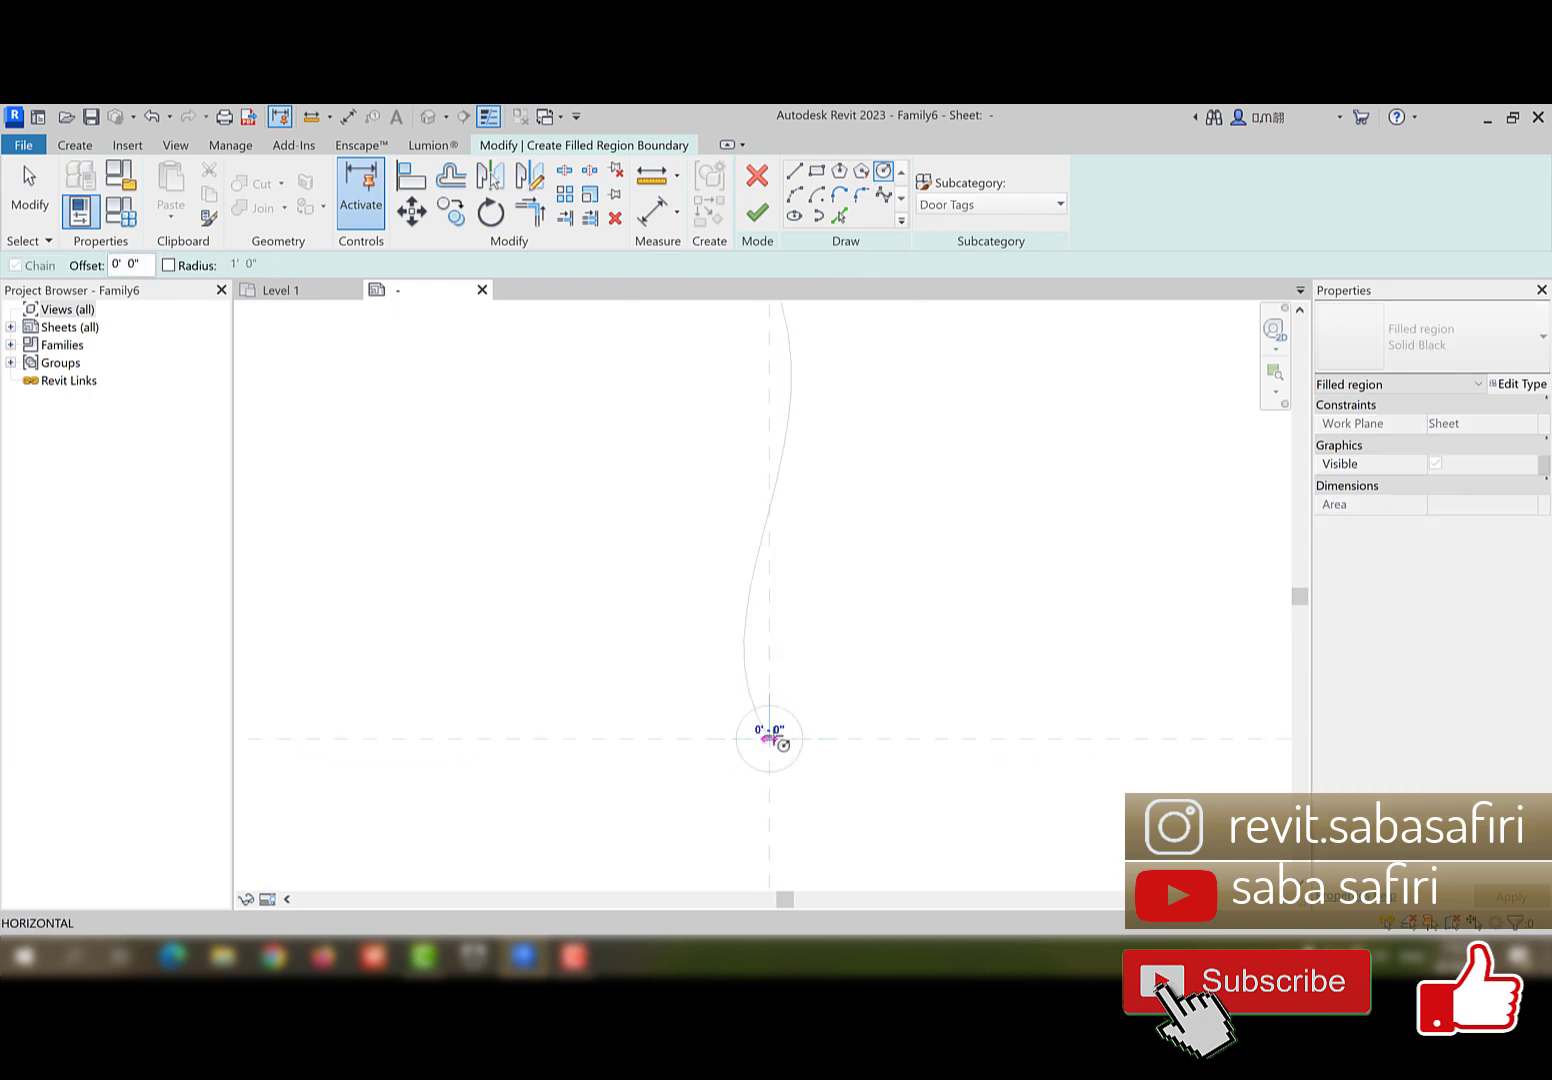
left_click(792, 740)
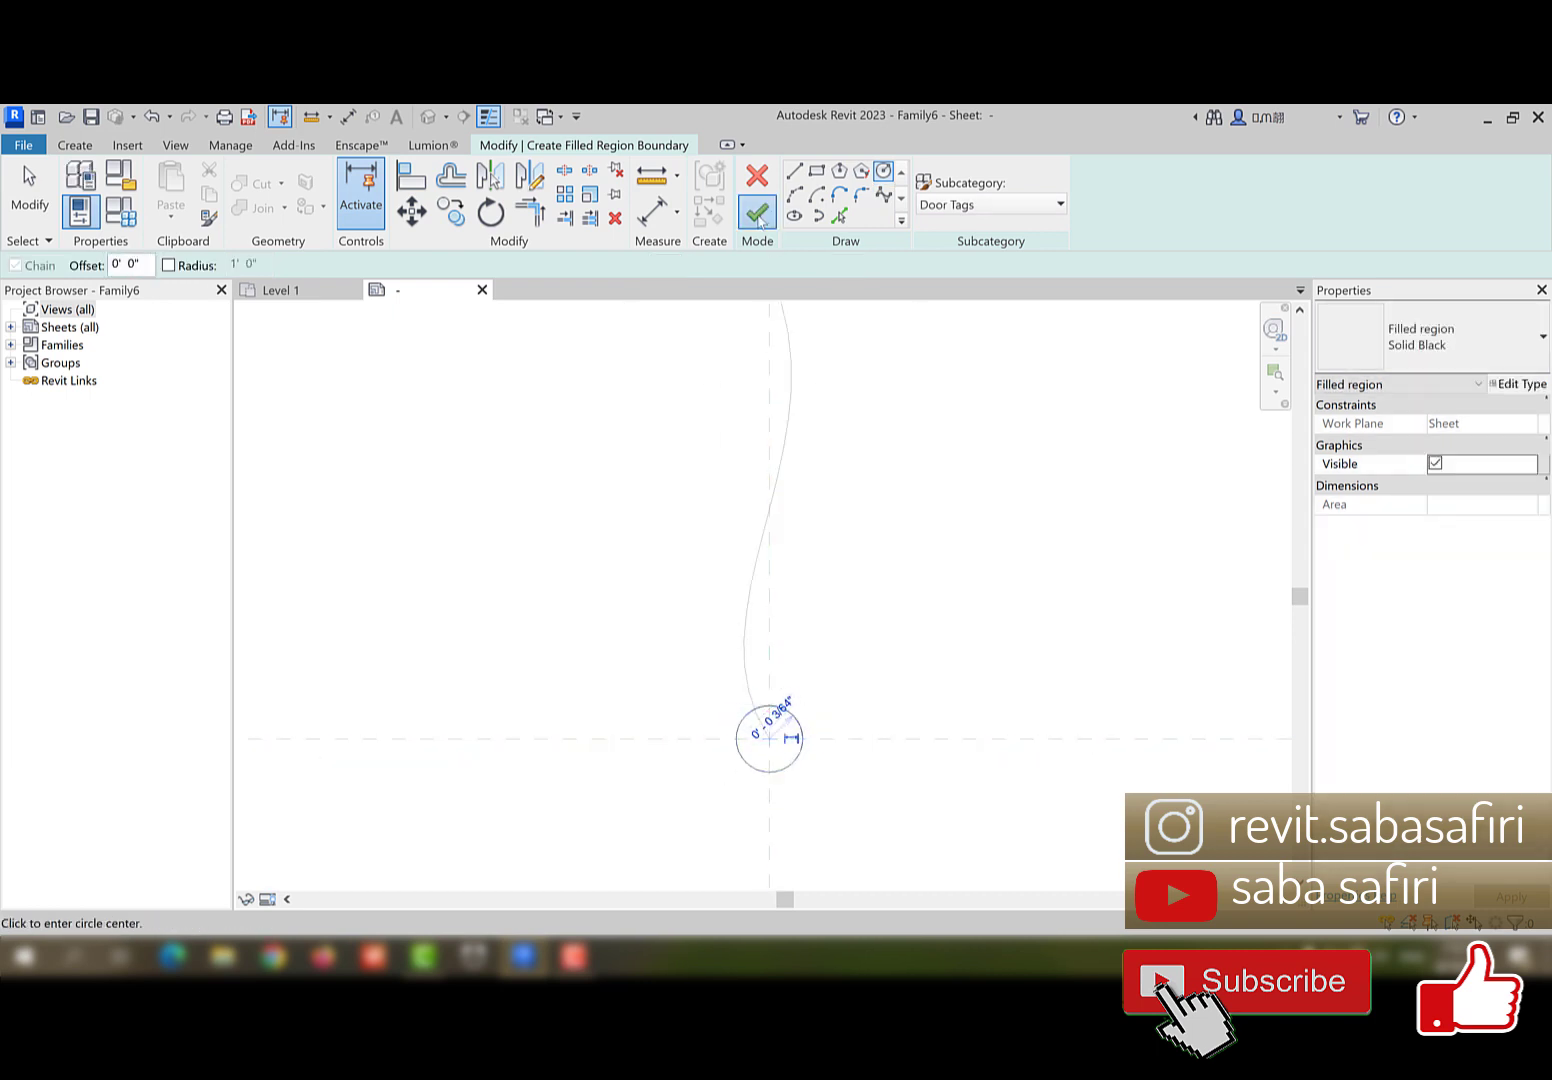
left_click(757, 212)
scroll(603, 625, "down", 2)
scroll(603, 625, "down", 2)
left_click(807, 603)
scroll(733, 550, "down", 1)
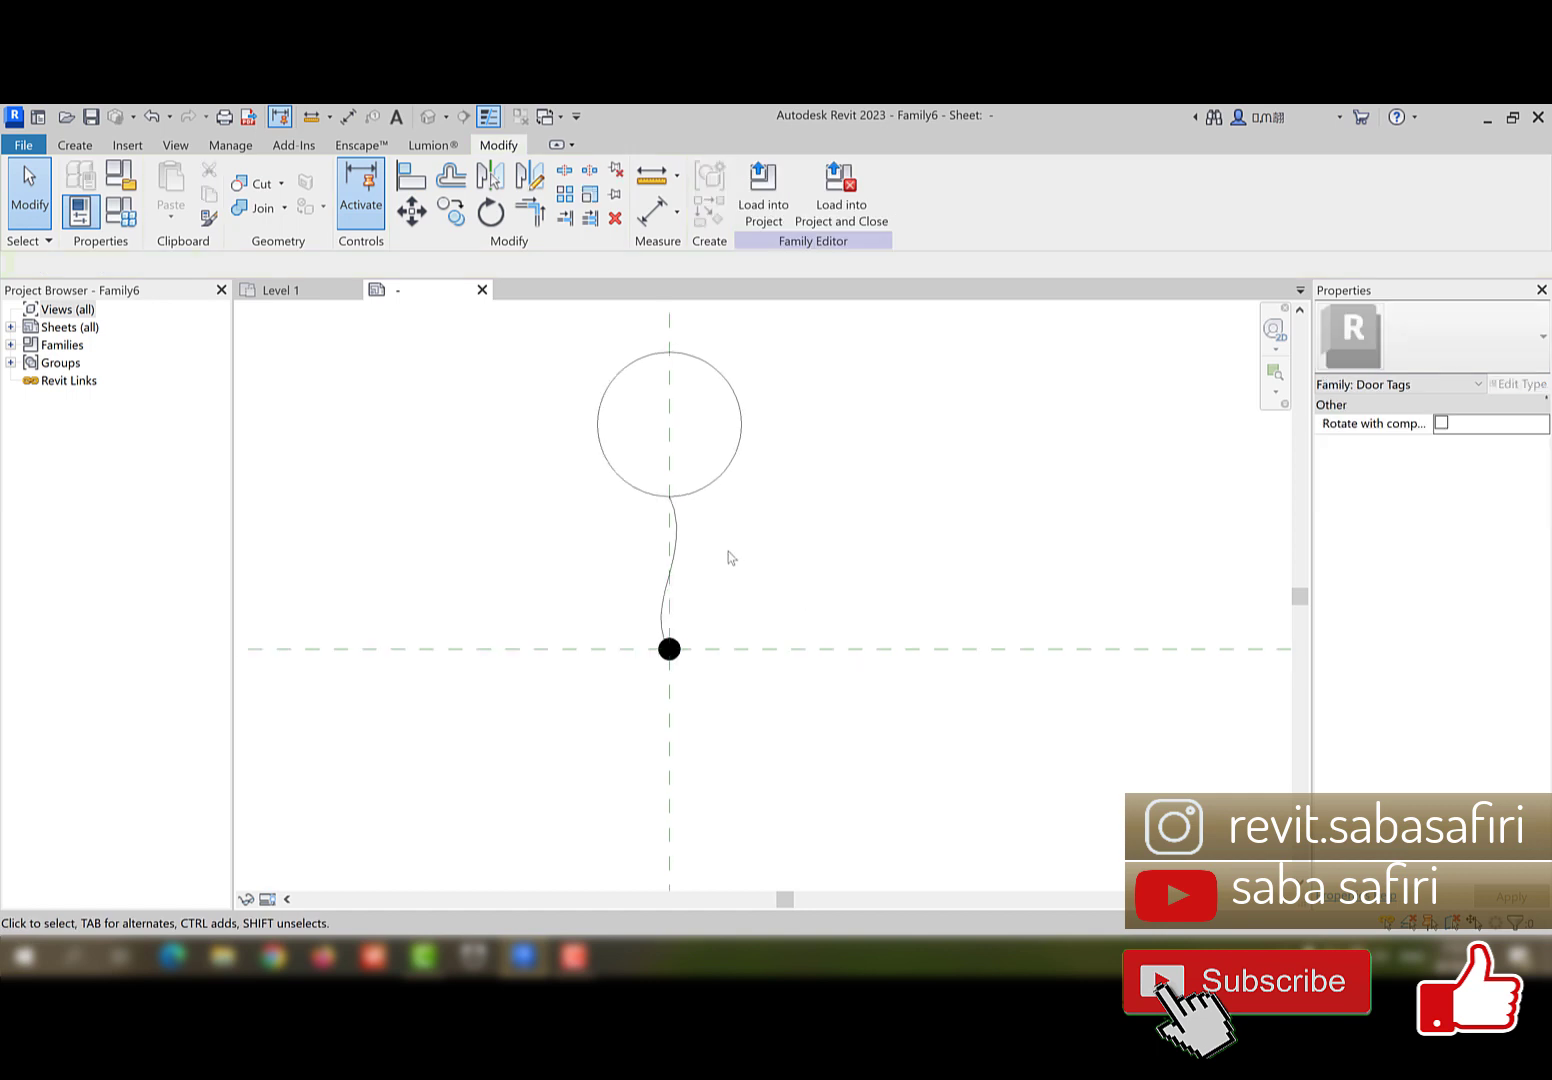
- Draw a horizontal Door Tags line across the full diameter of the large circle, dividing it into two halves
middle_click_drag(731, 554, 739, 592)
left_click(75, 145)
left_click(163, 193)
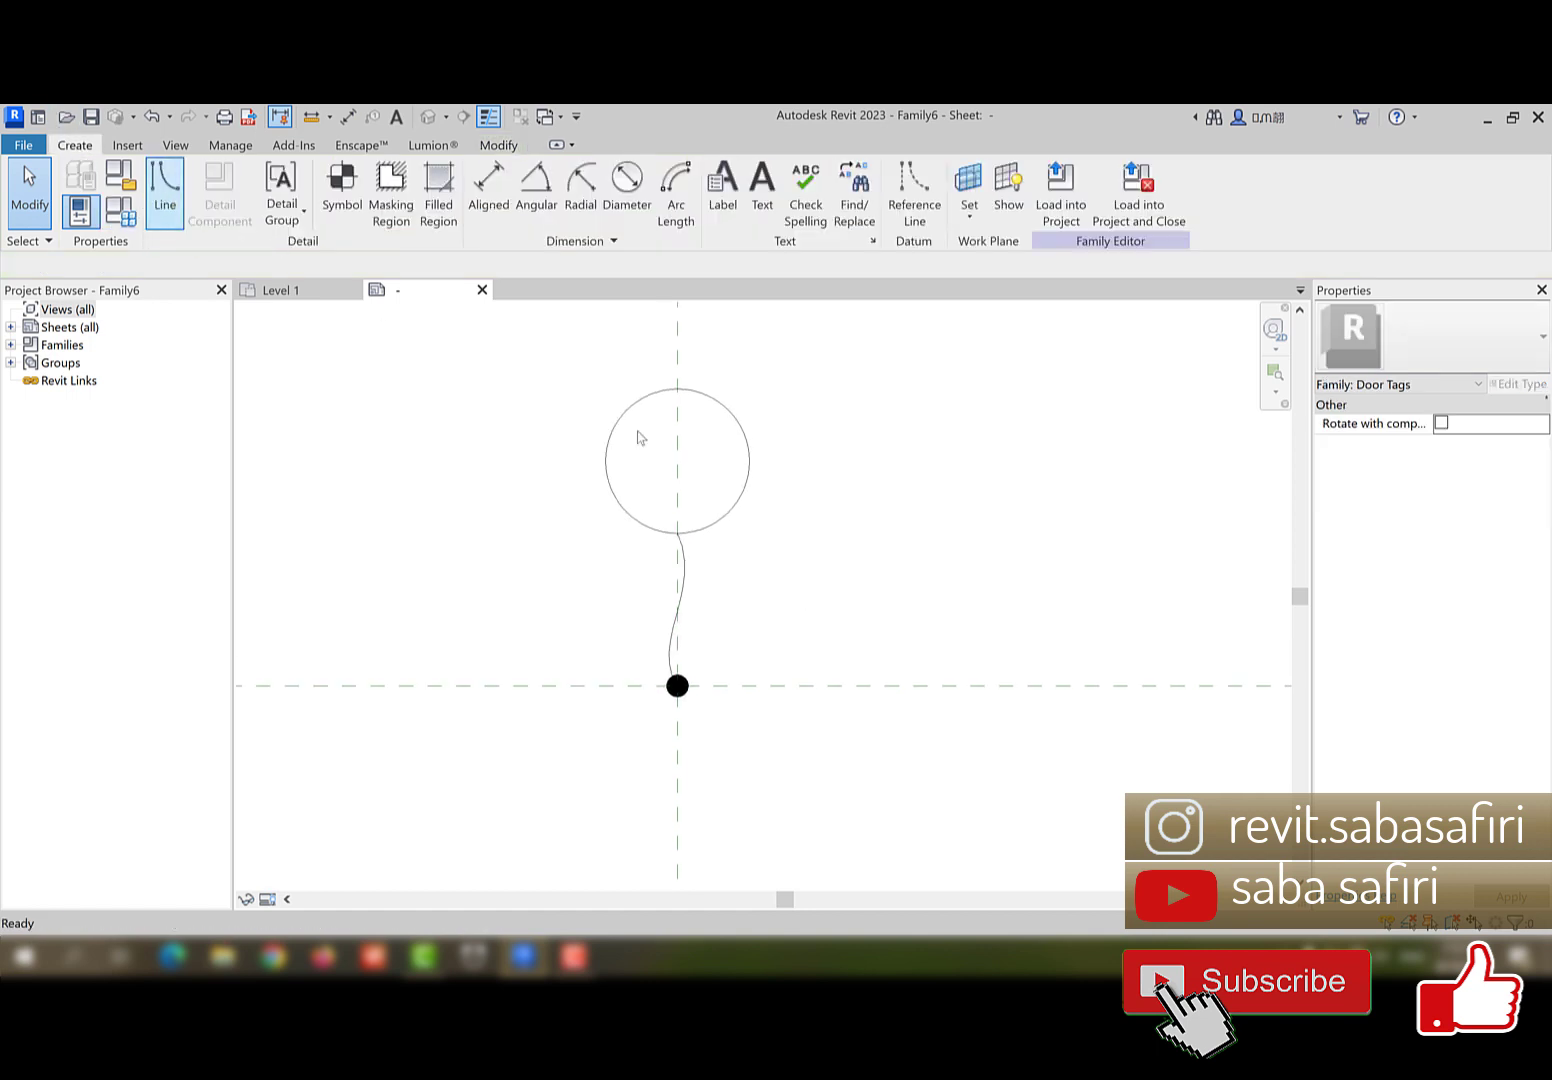
scroll(717, 474, "up", 2)
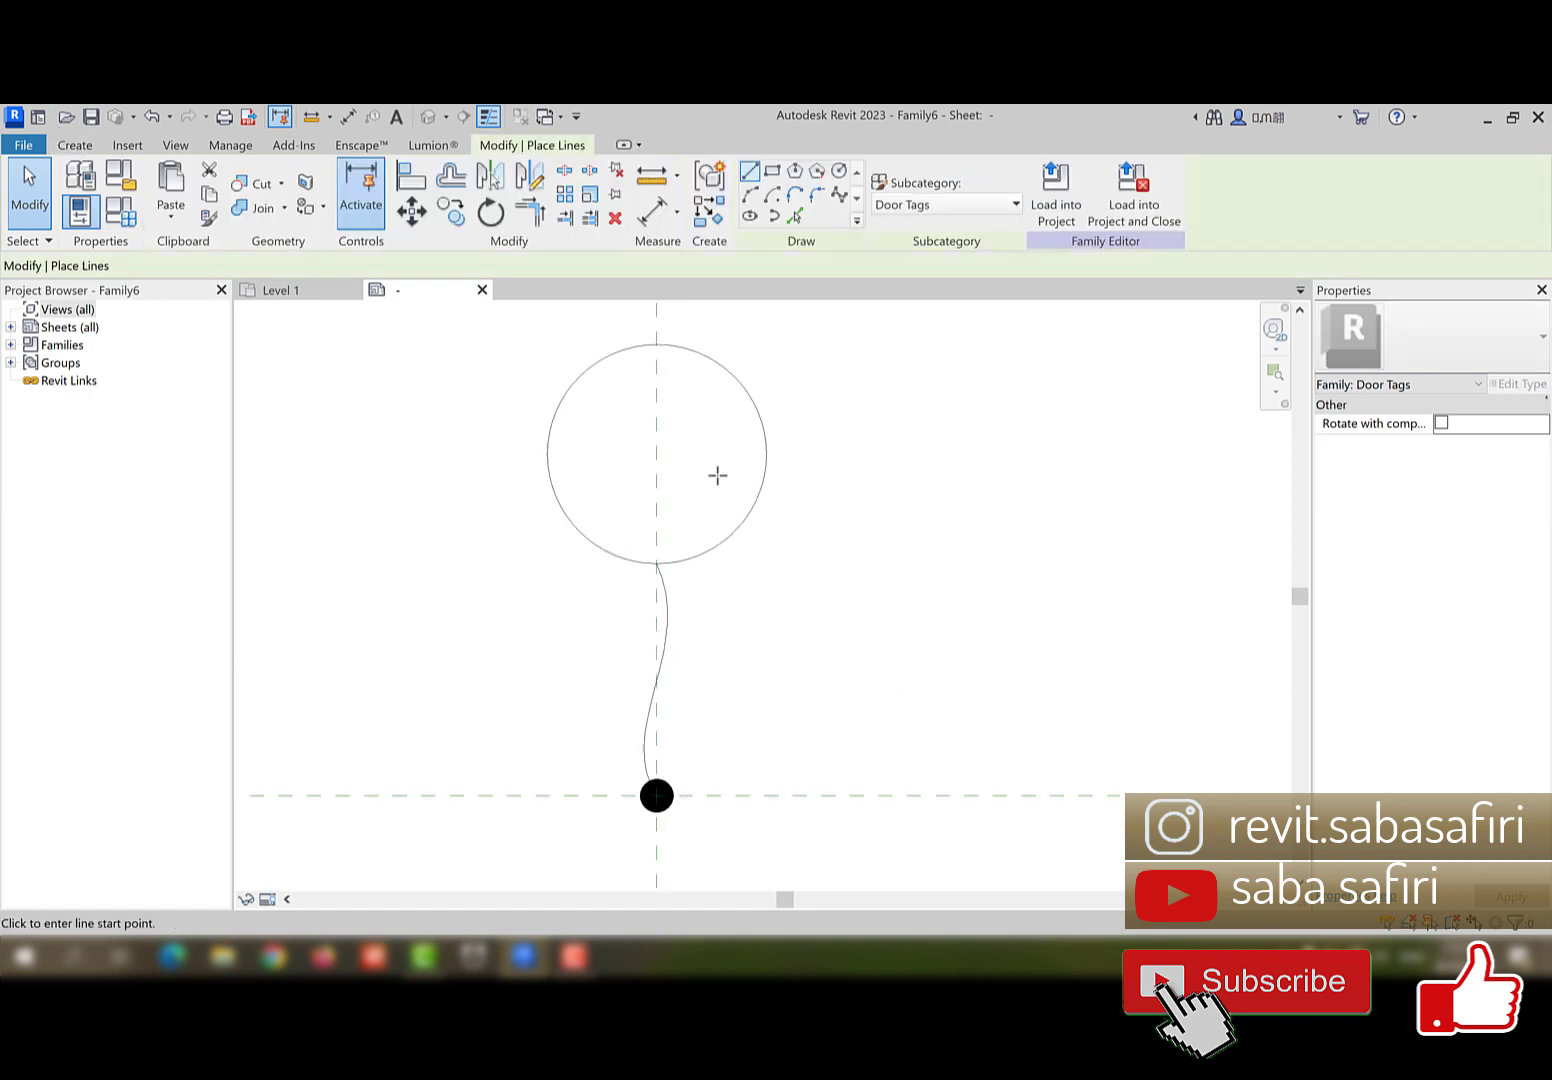
left_click(548, 455)
left_click(766, 454)
key("Escape")
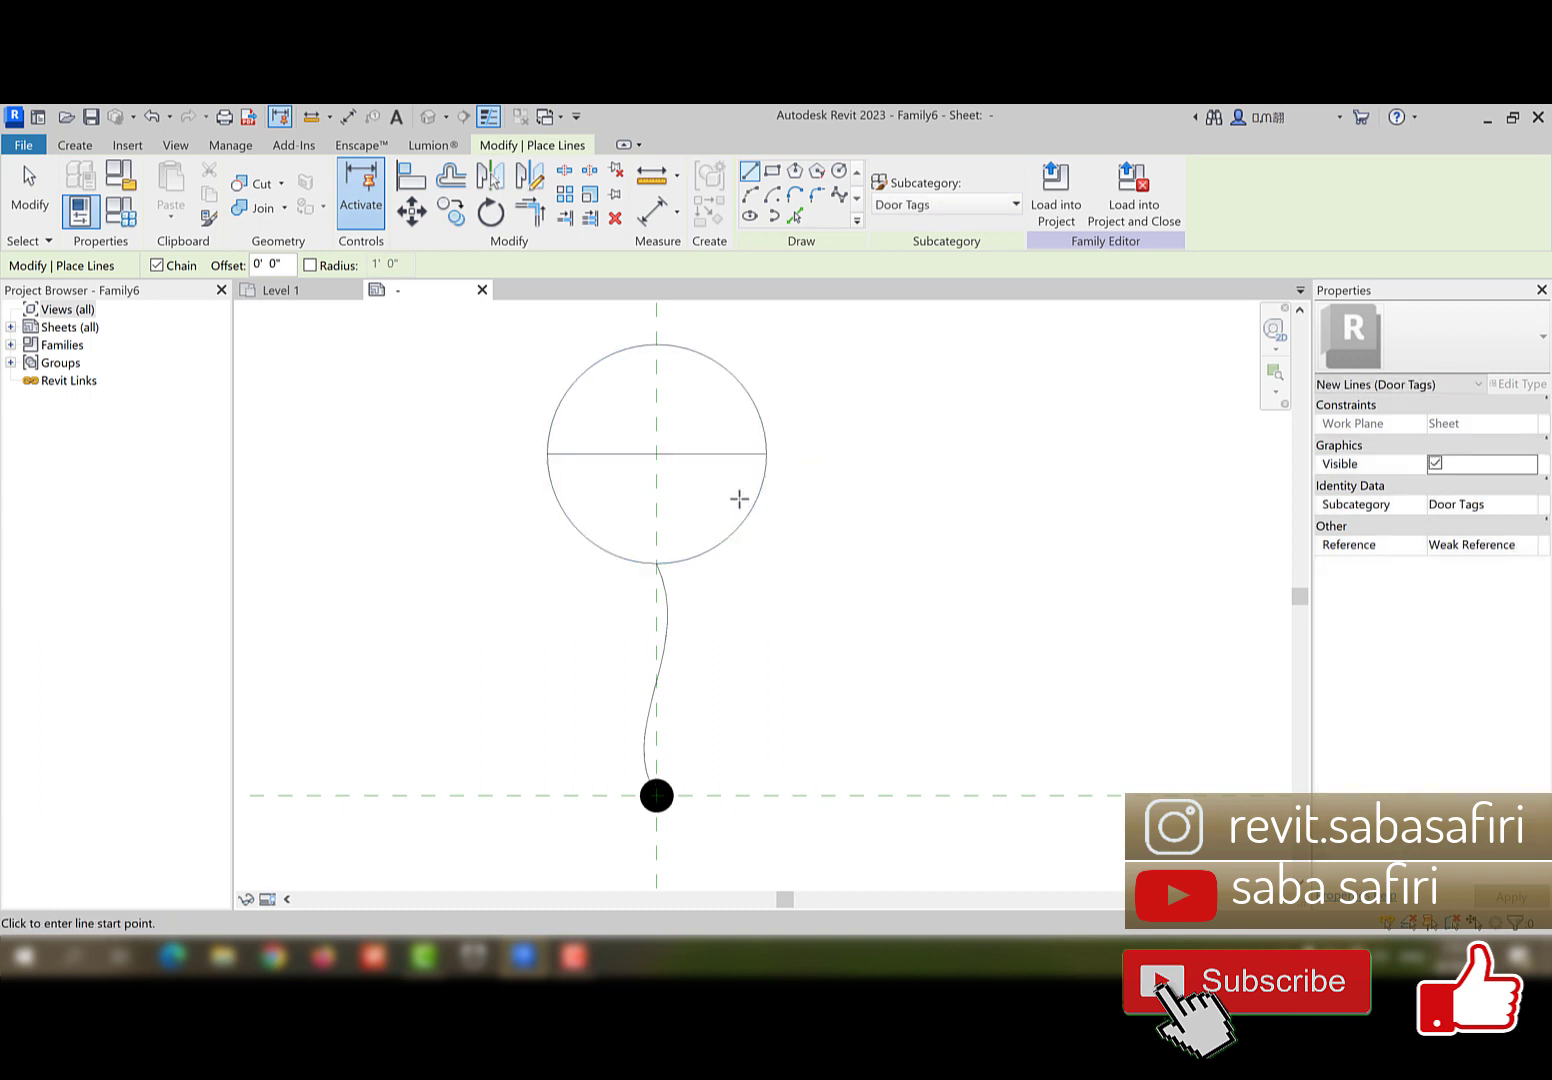
key("Escape")
scroll(769, 527, "down", 2)
middle_click_drag(678, 542, 733, 620)
scroll(731, 597, "up", 1)
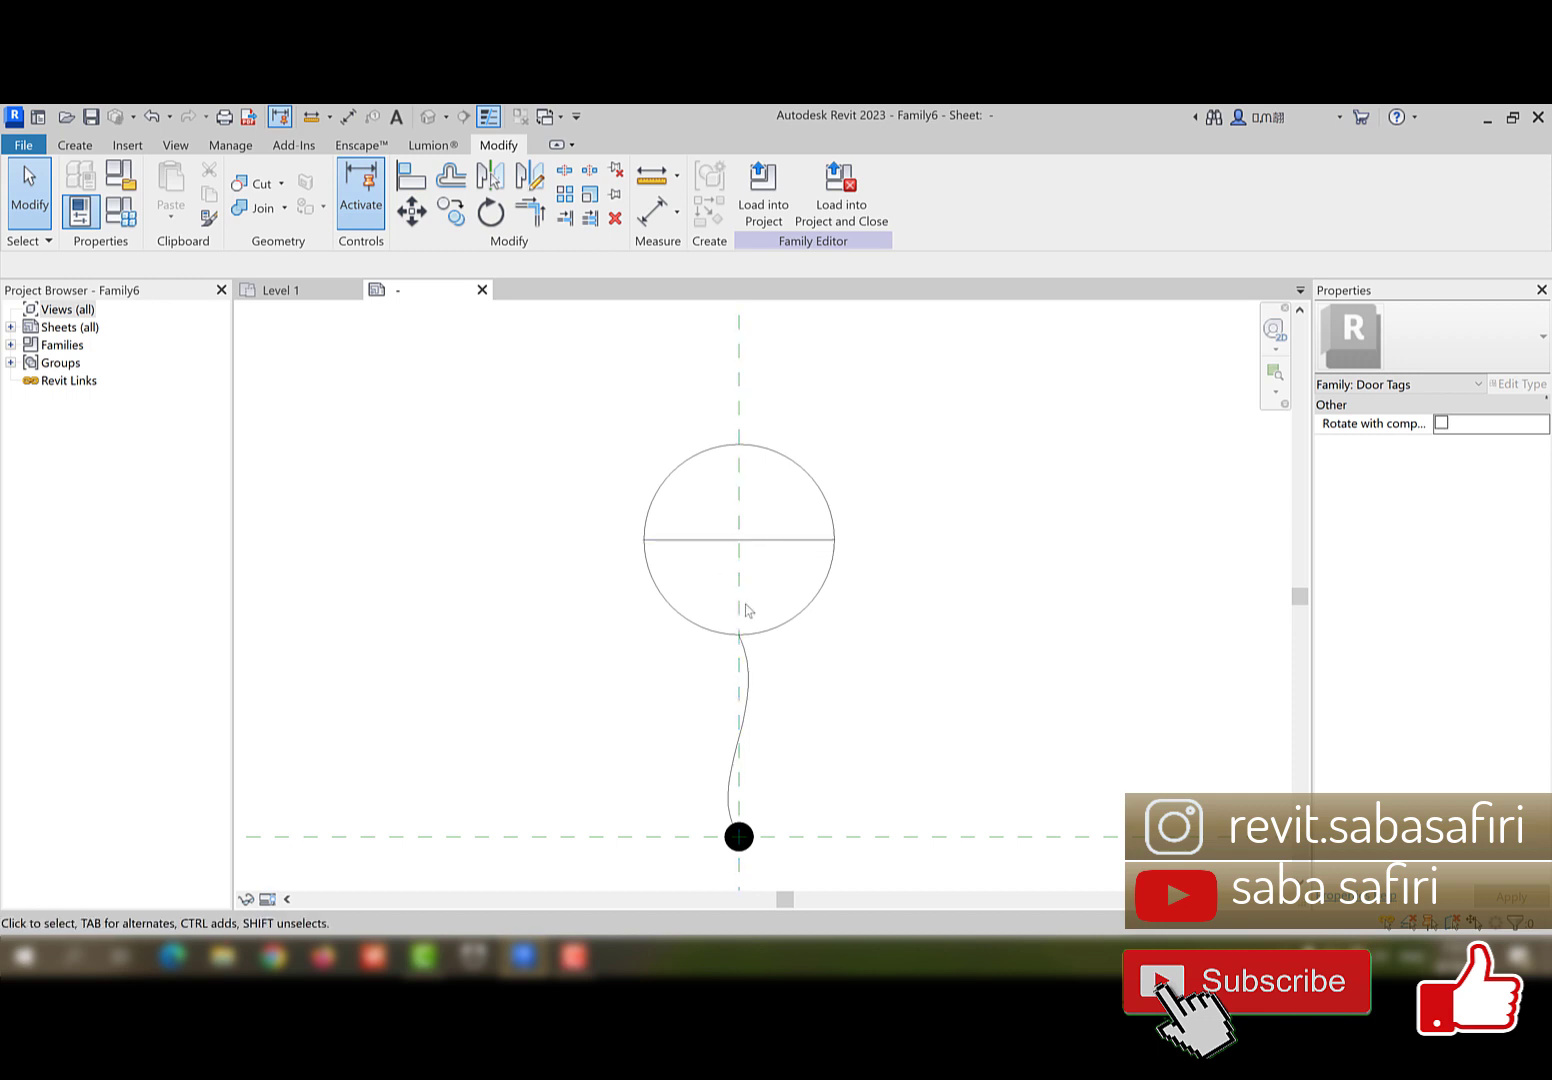
middle_click_drag(760, 557, 758, 544)
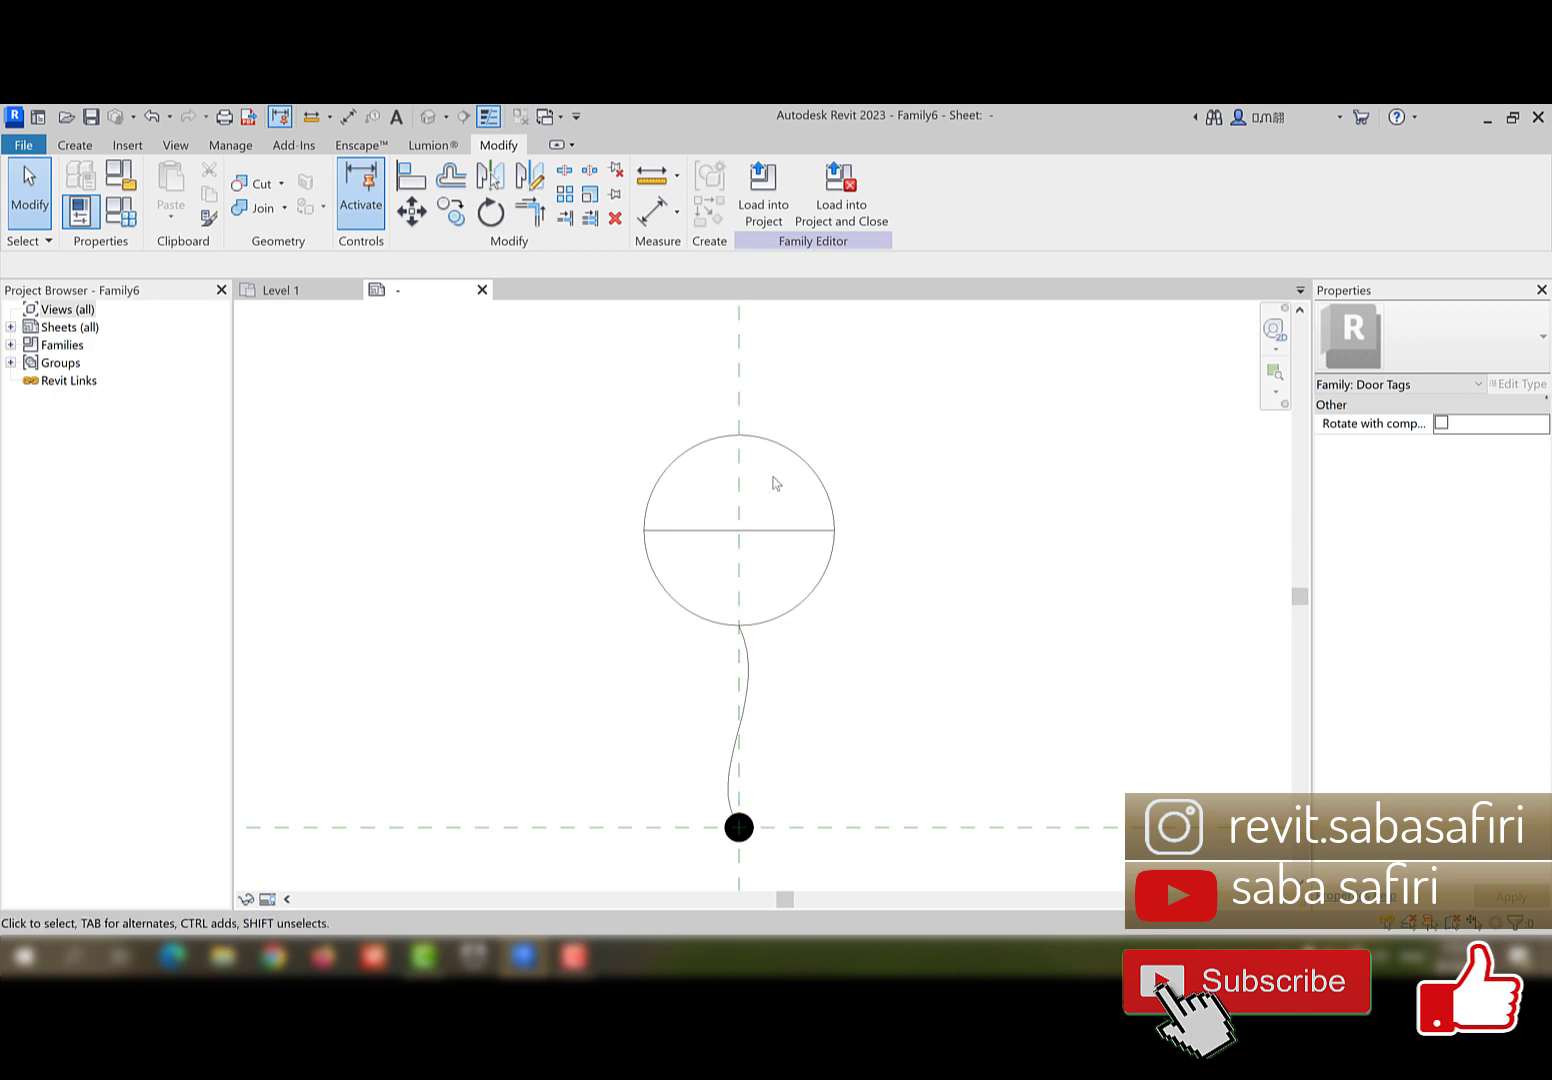
- Place a 3/32" tag label in the upper half of the large circle
left_click(87, 150)
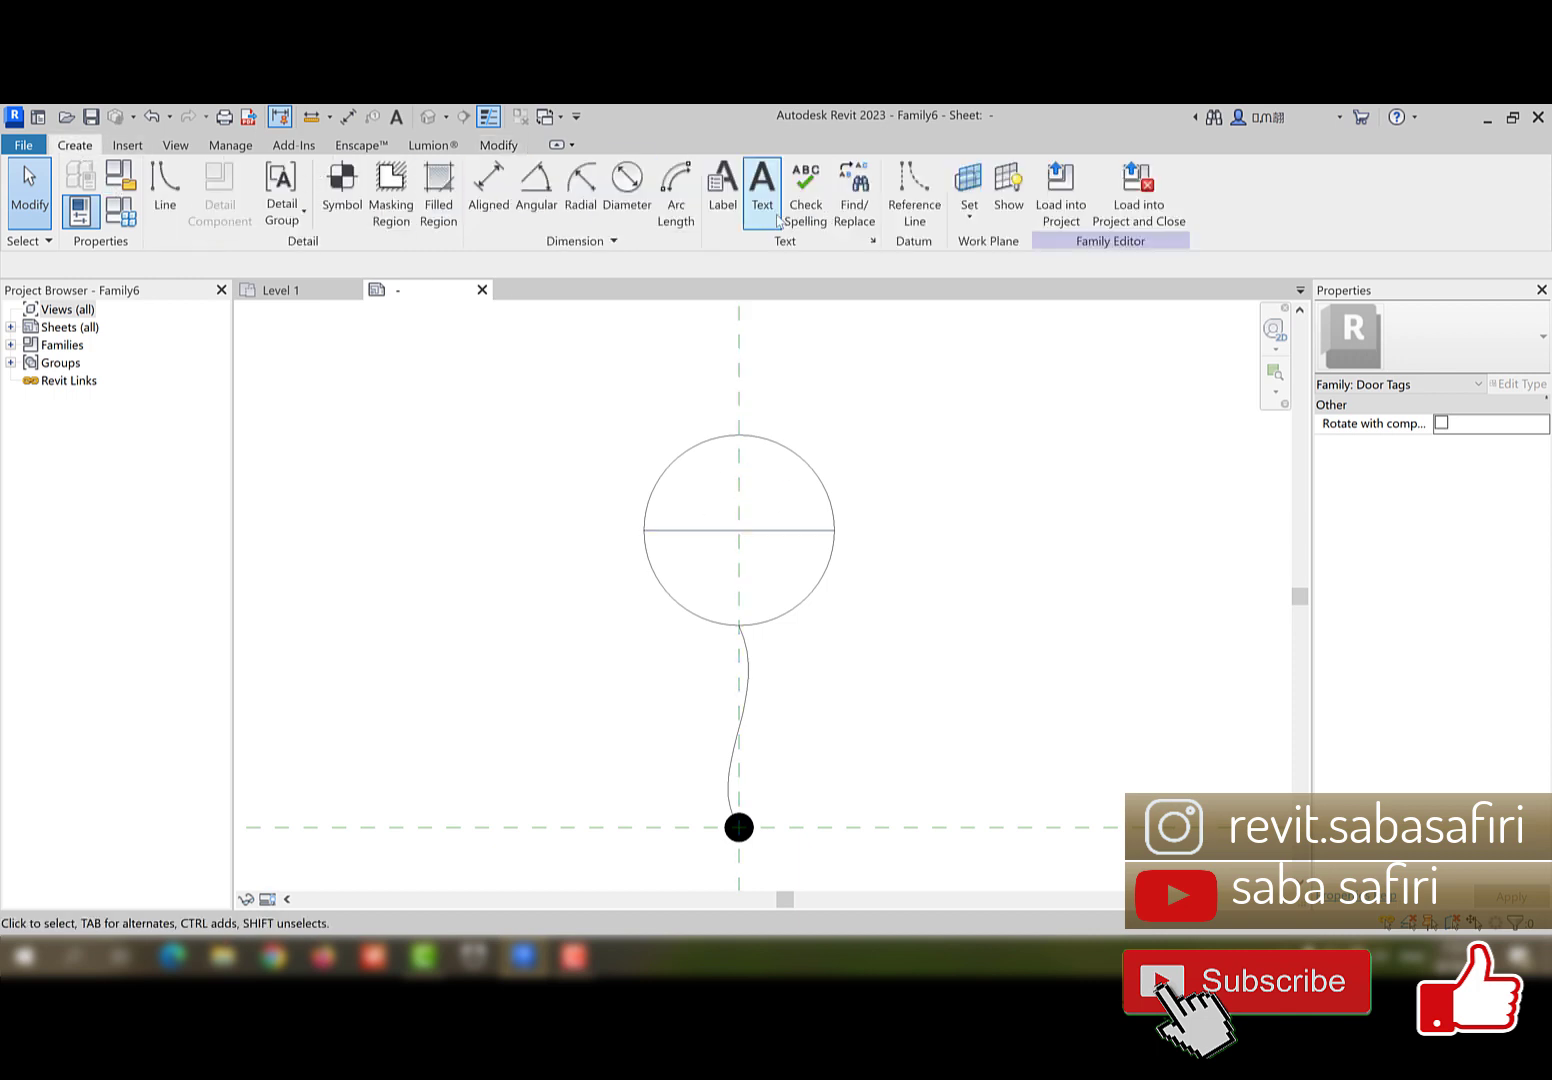
left_click(725, 188)
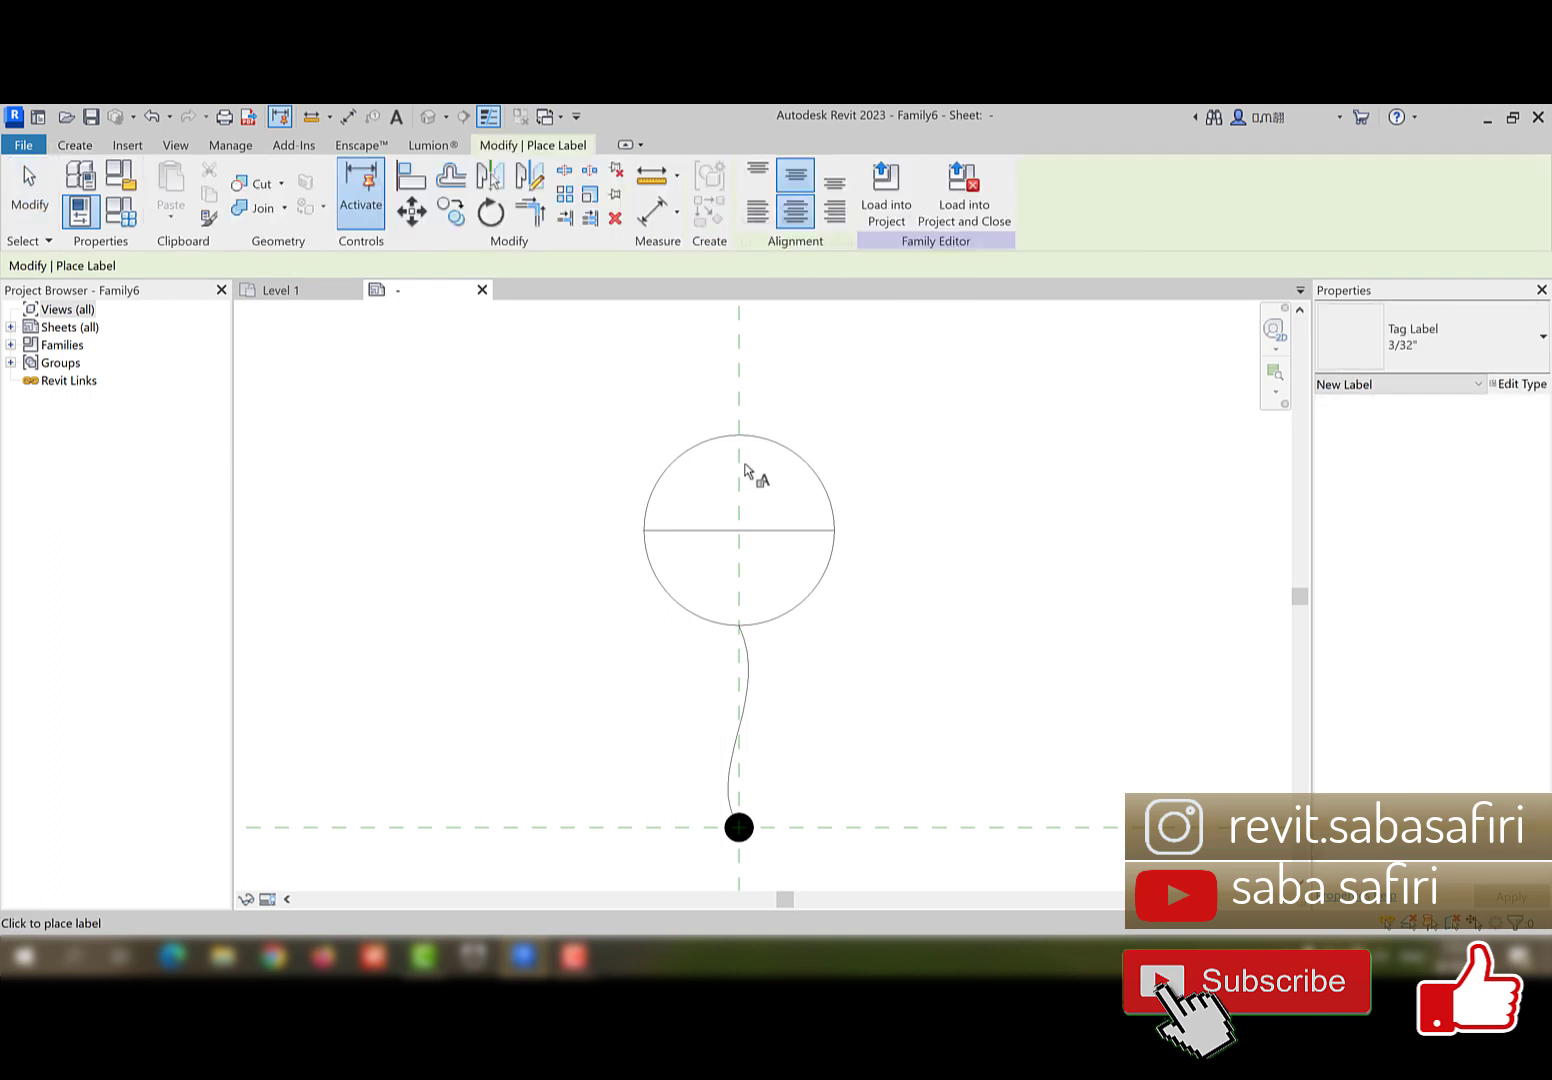
left_click(741, 485)
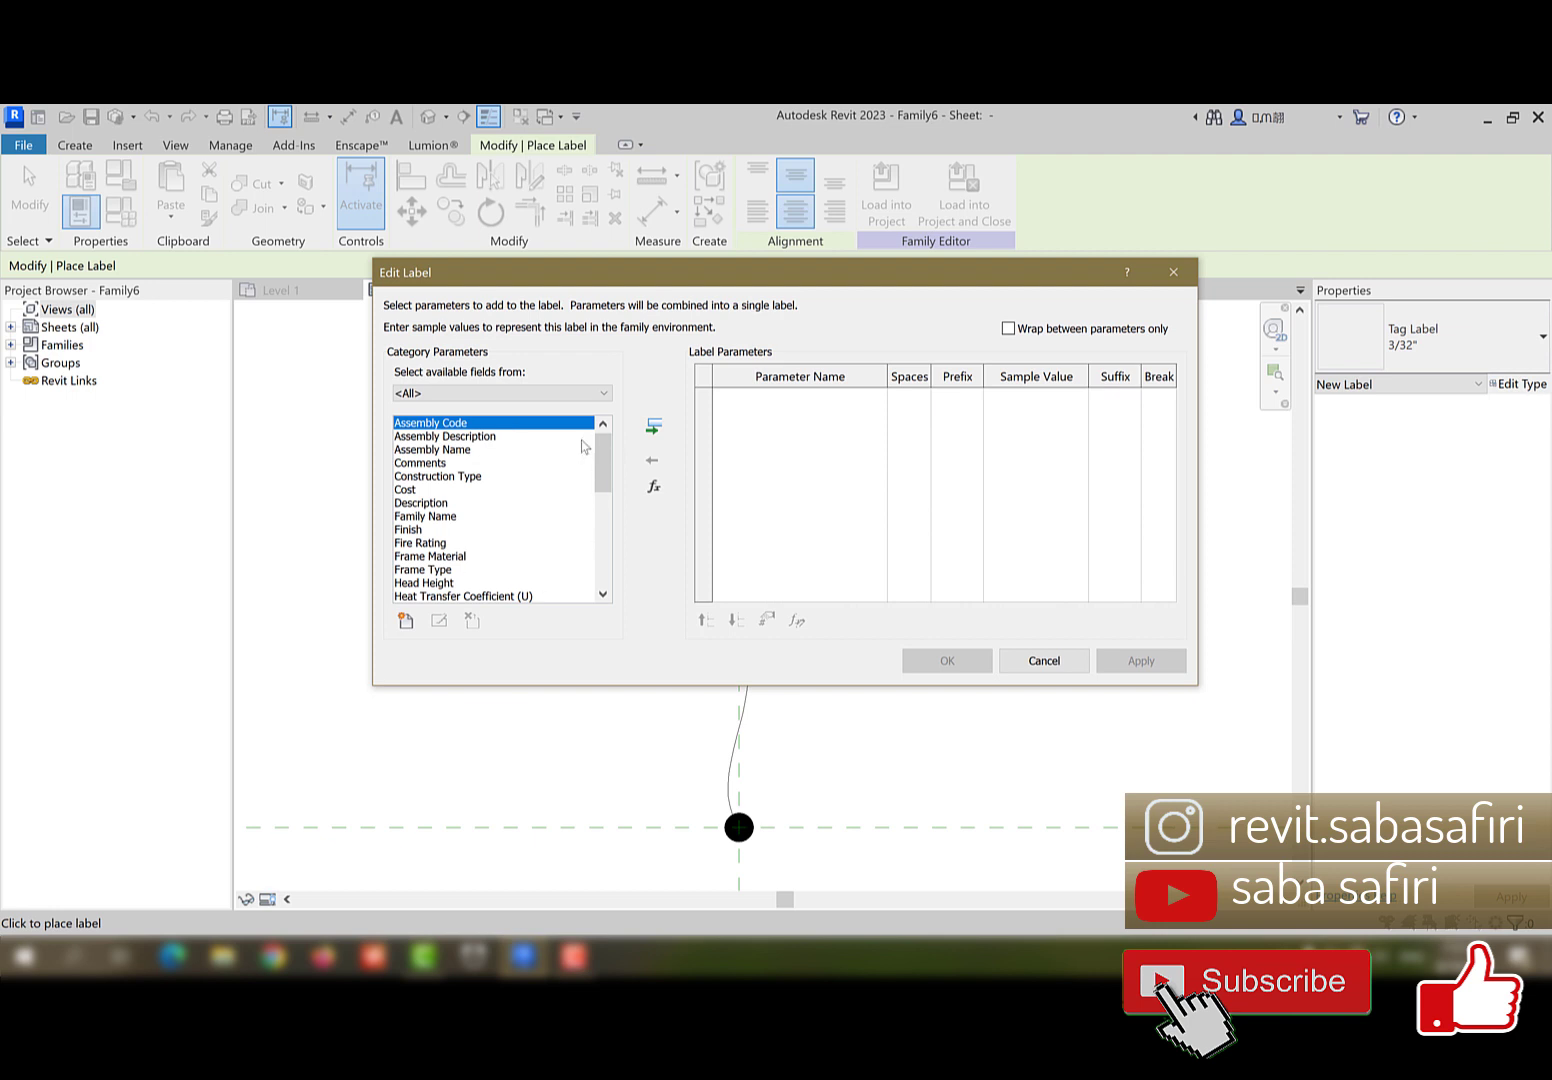
- Start a new category parameter for the label and create a shared parameter file named model on the Desktop
left_click(406, 622)
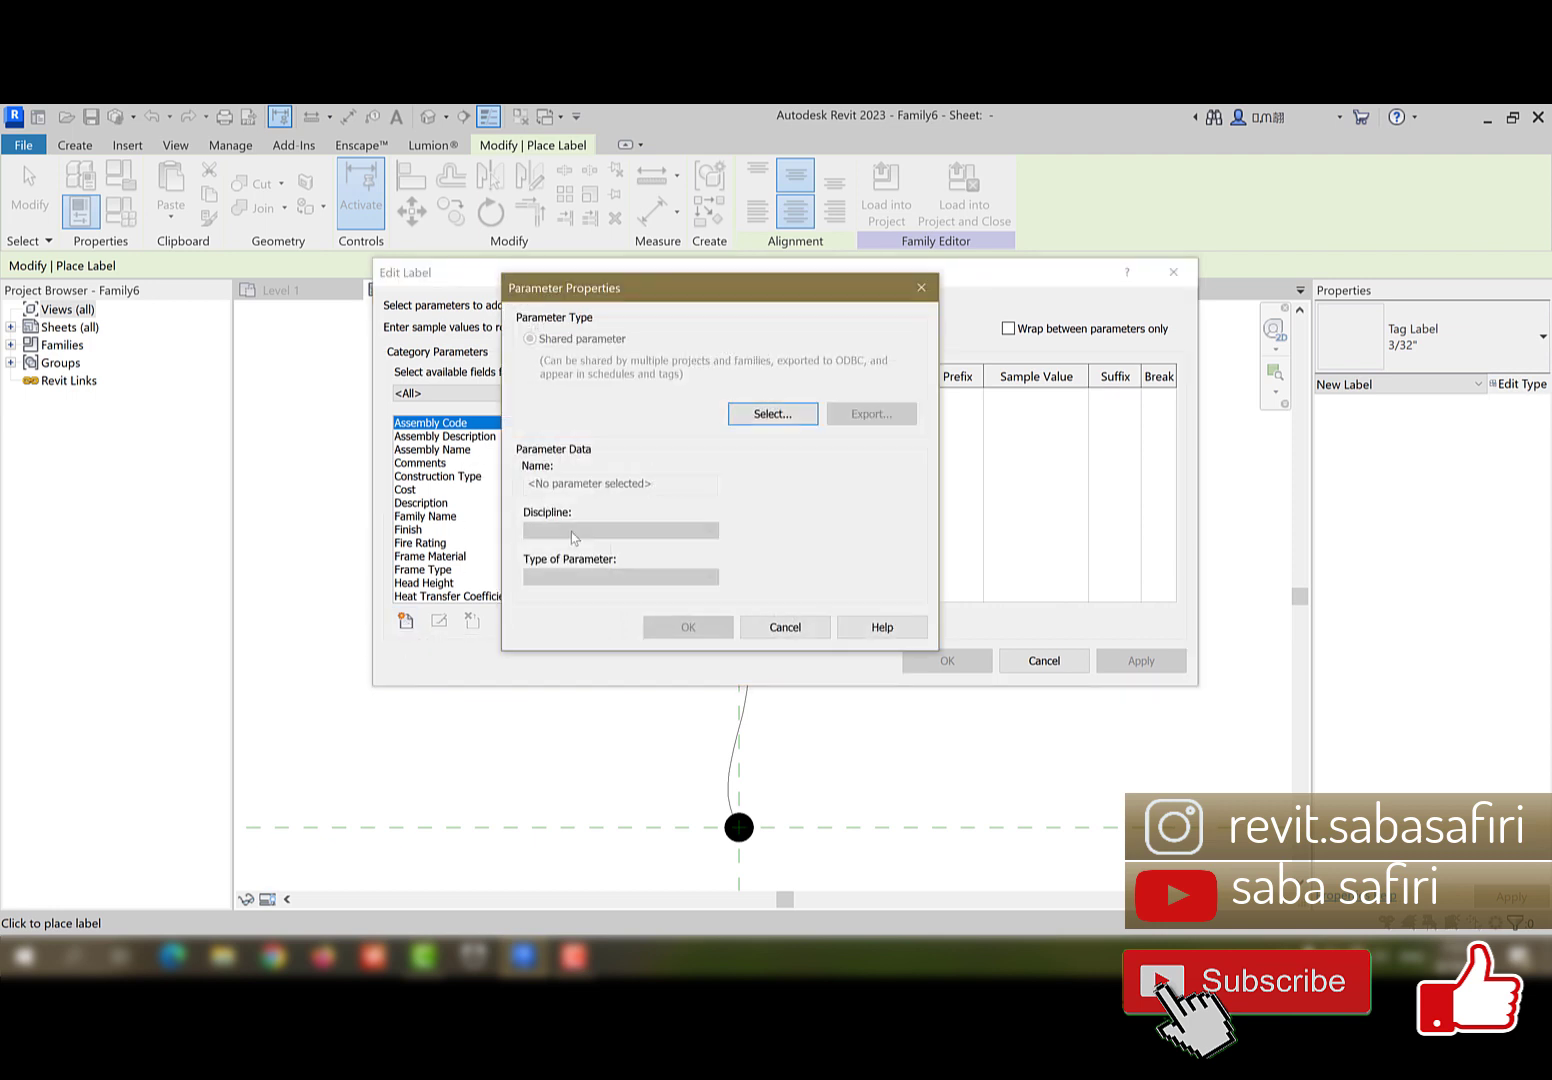
left_click(807, 416)
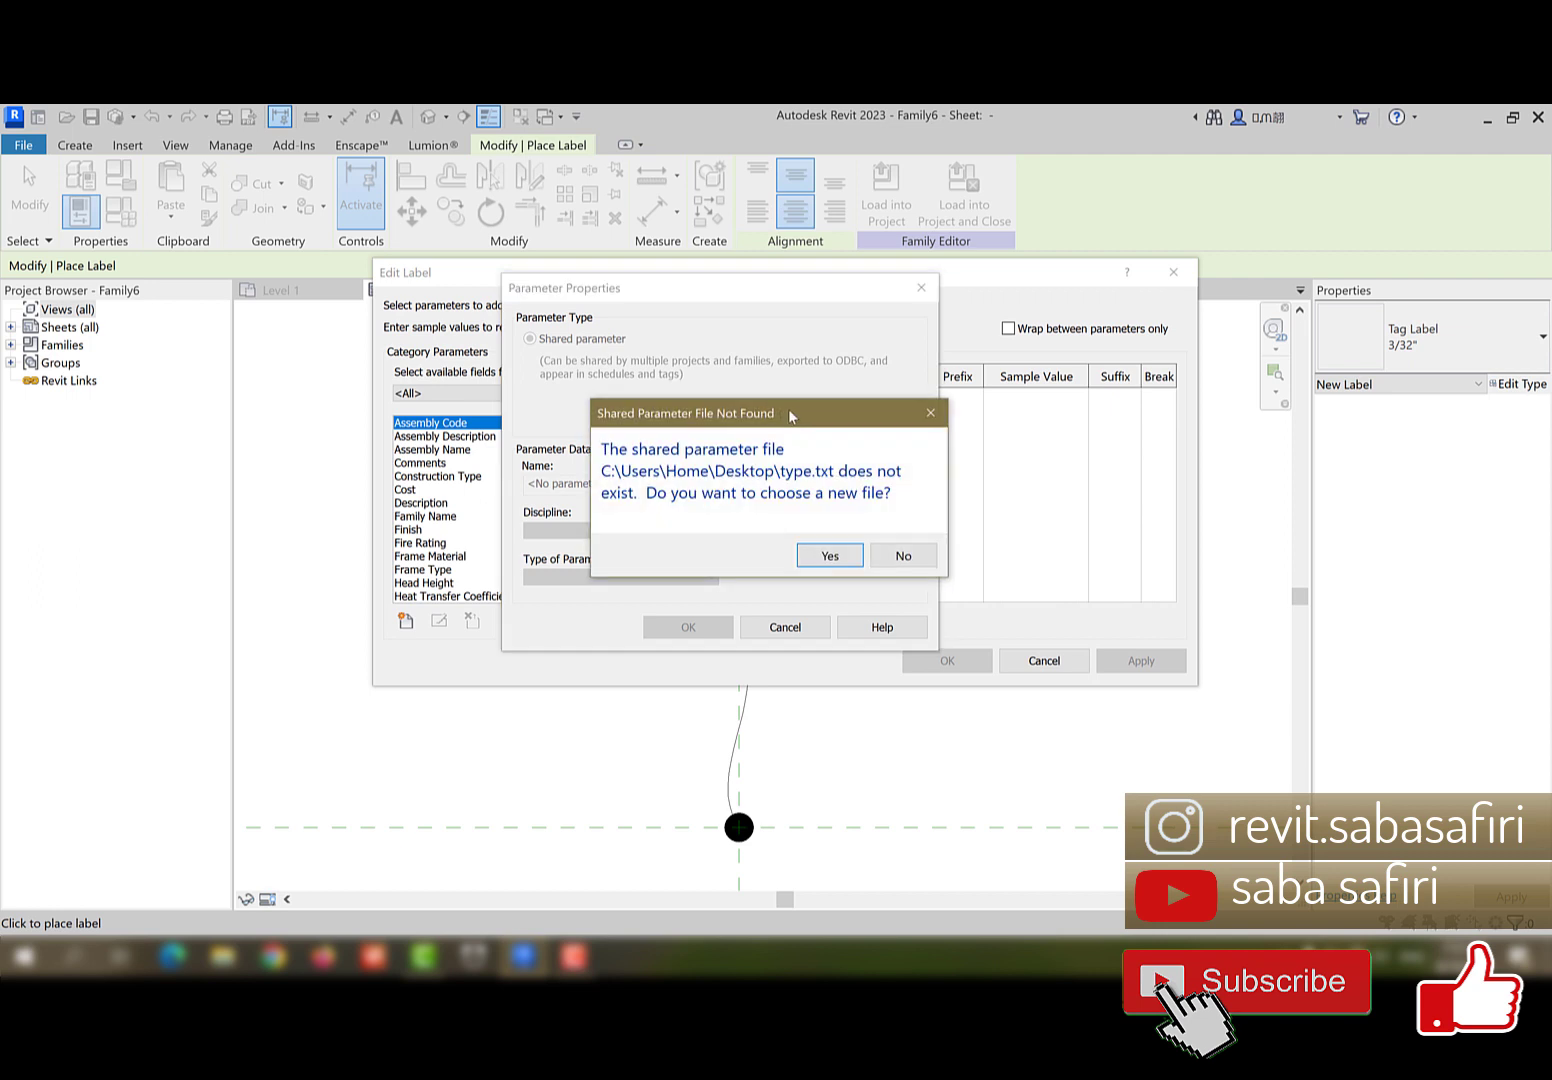
left_click_drag(790, 416, 729, 421)
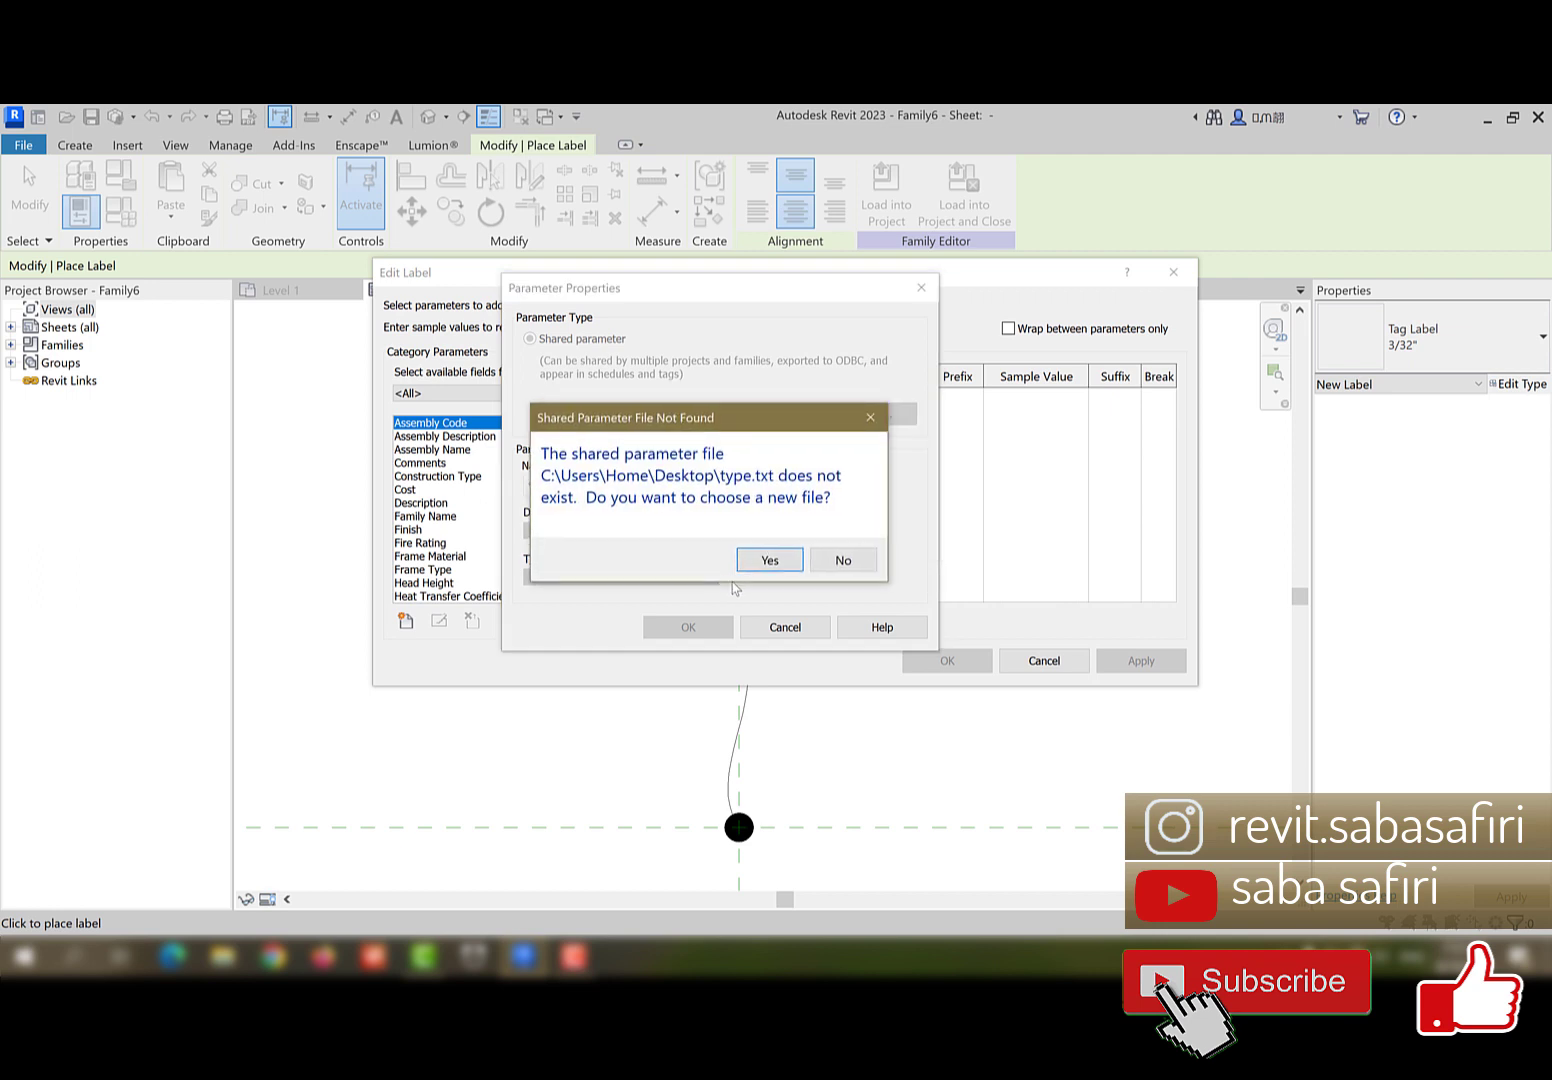
left_click(769, 560)
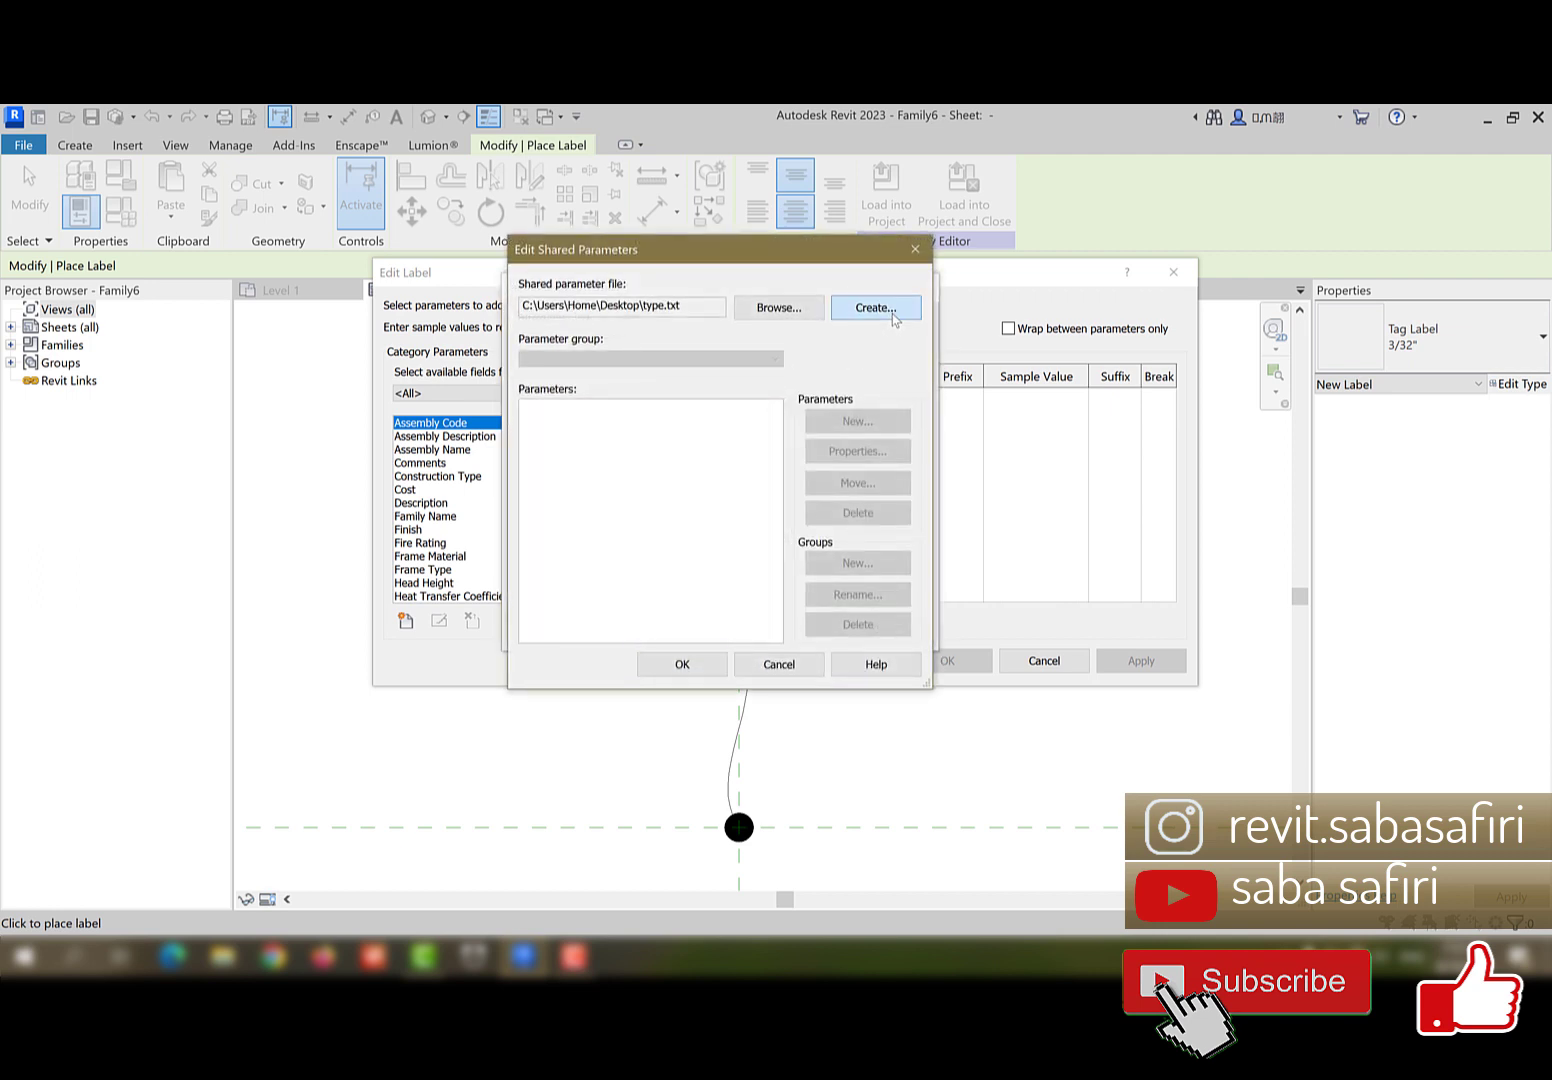
left_click(875, 308)
type("m")
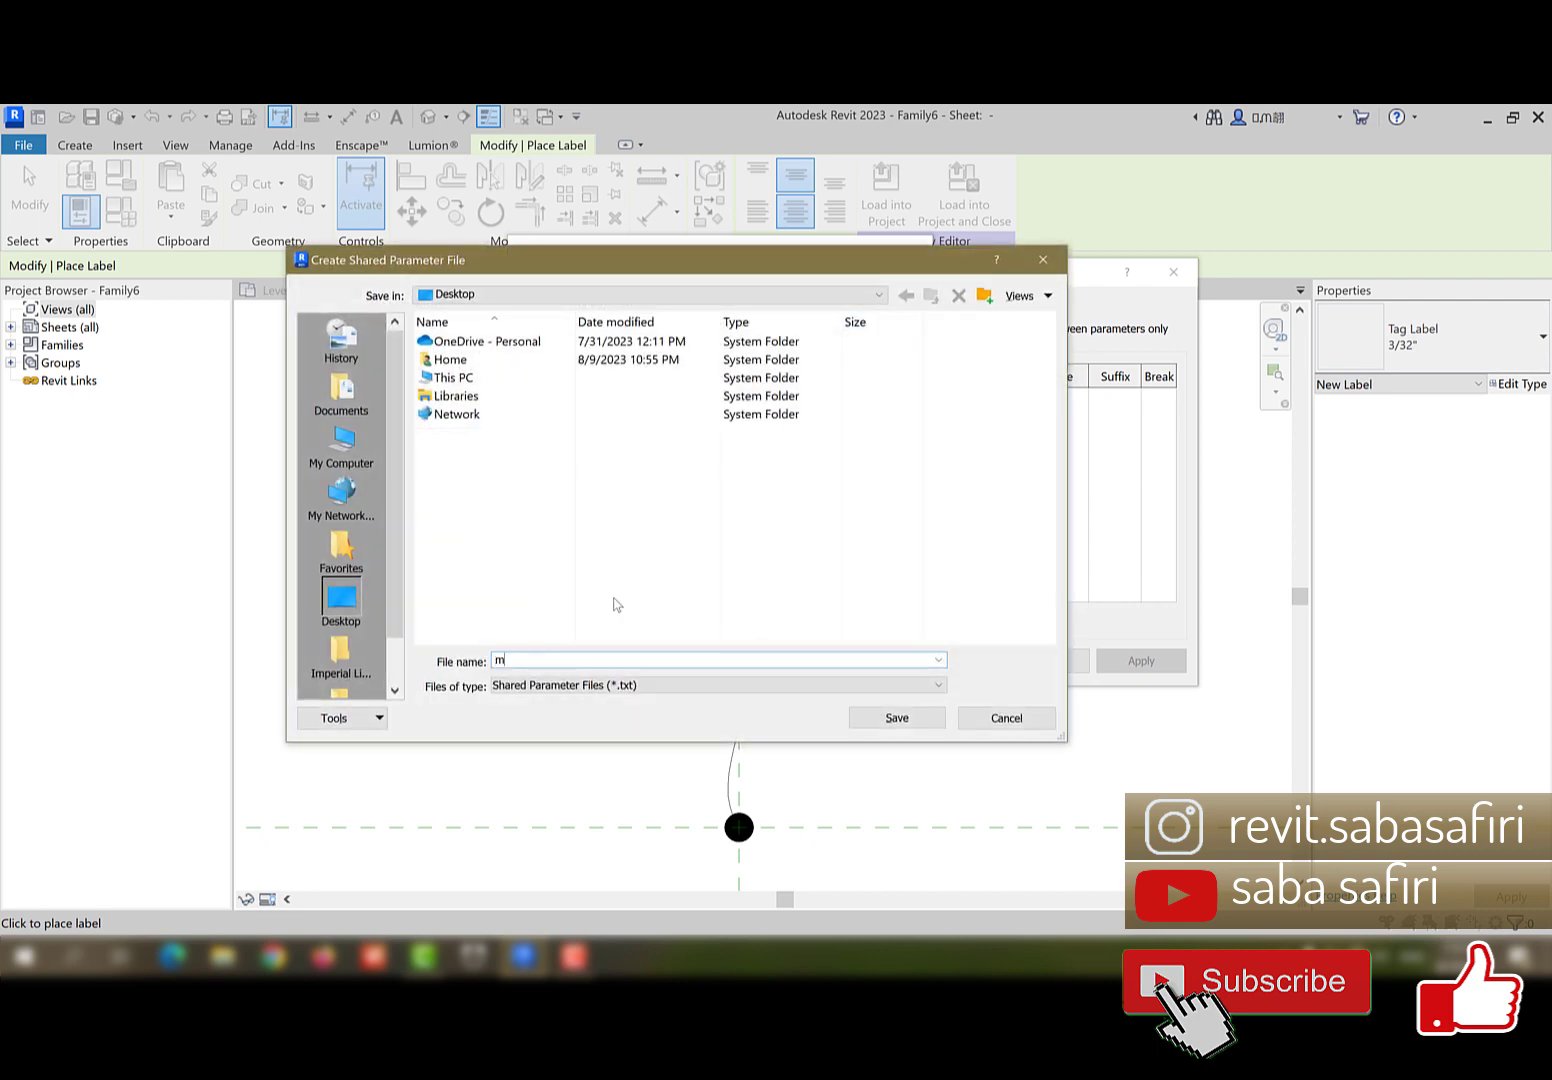
type("odel")
left_click(935, 724)
- Add a parameter group named model to the shared parameter file
left_click(855, 564)
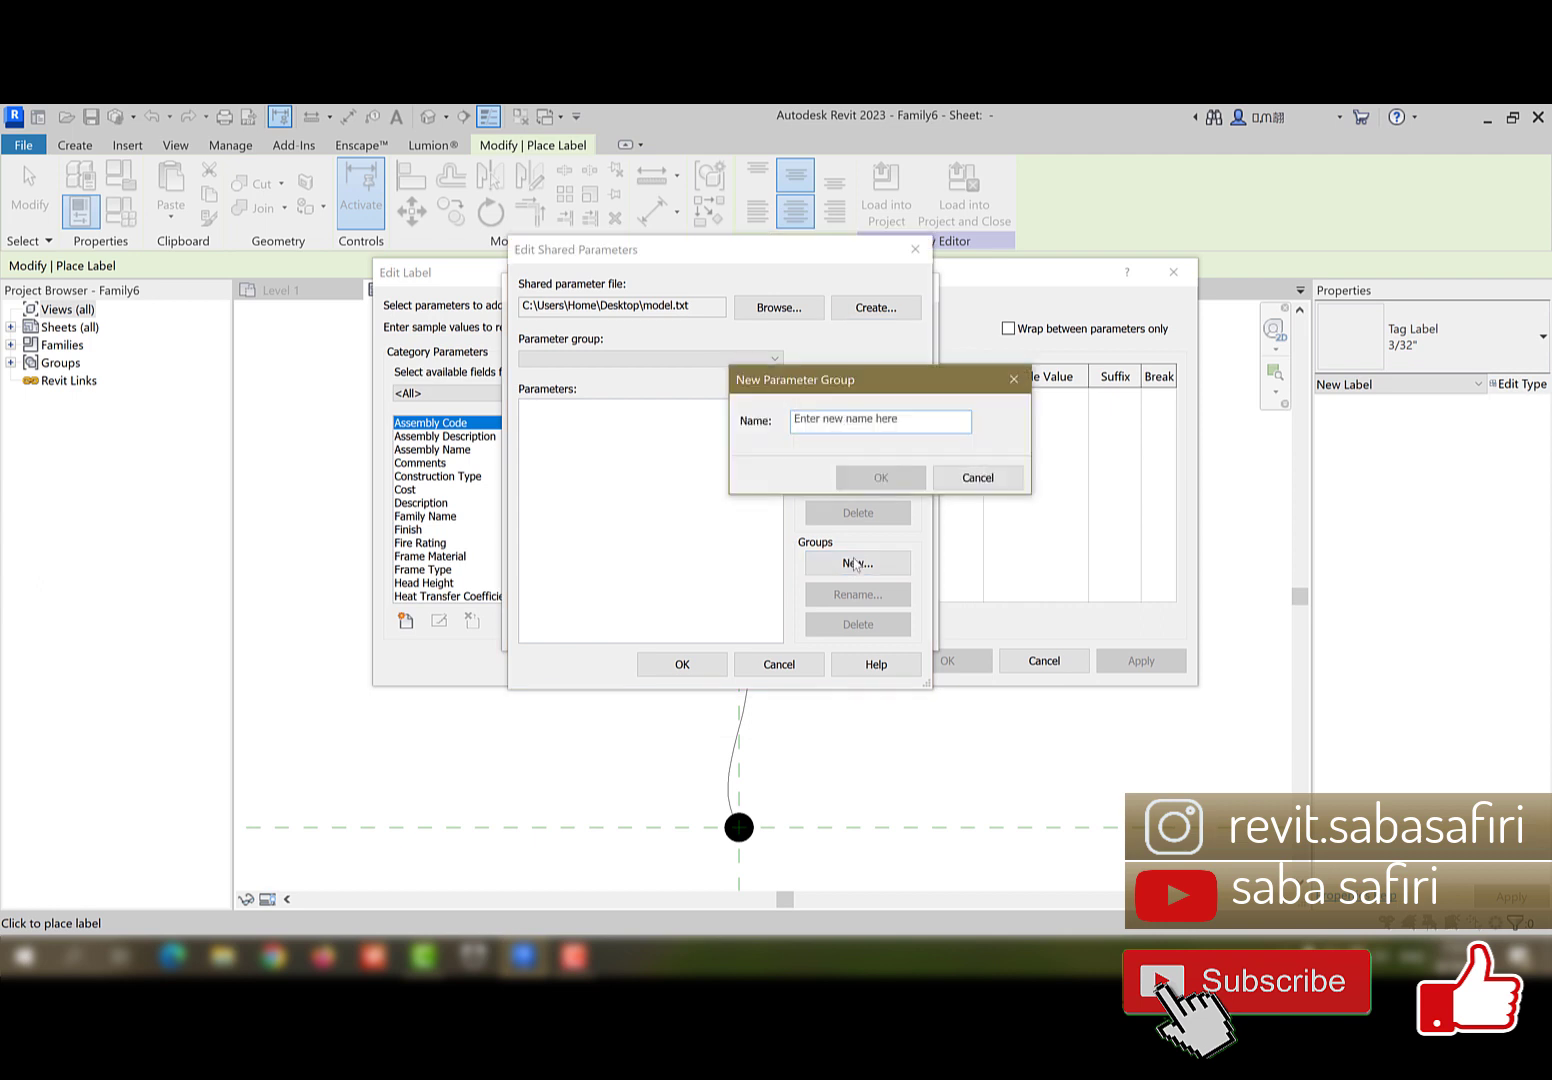
type("model")
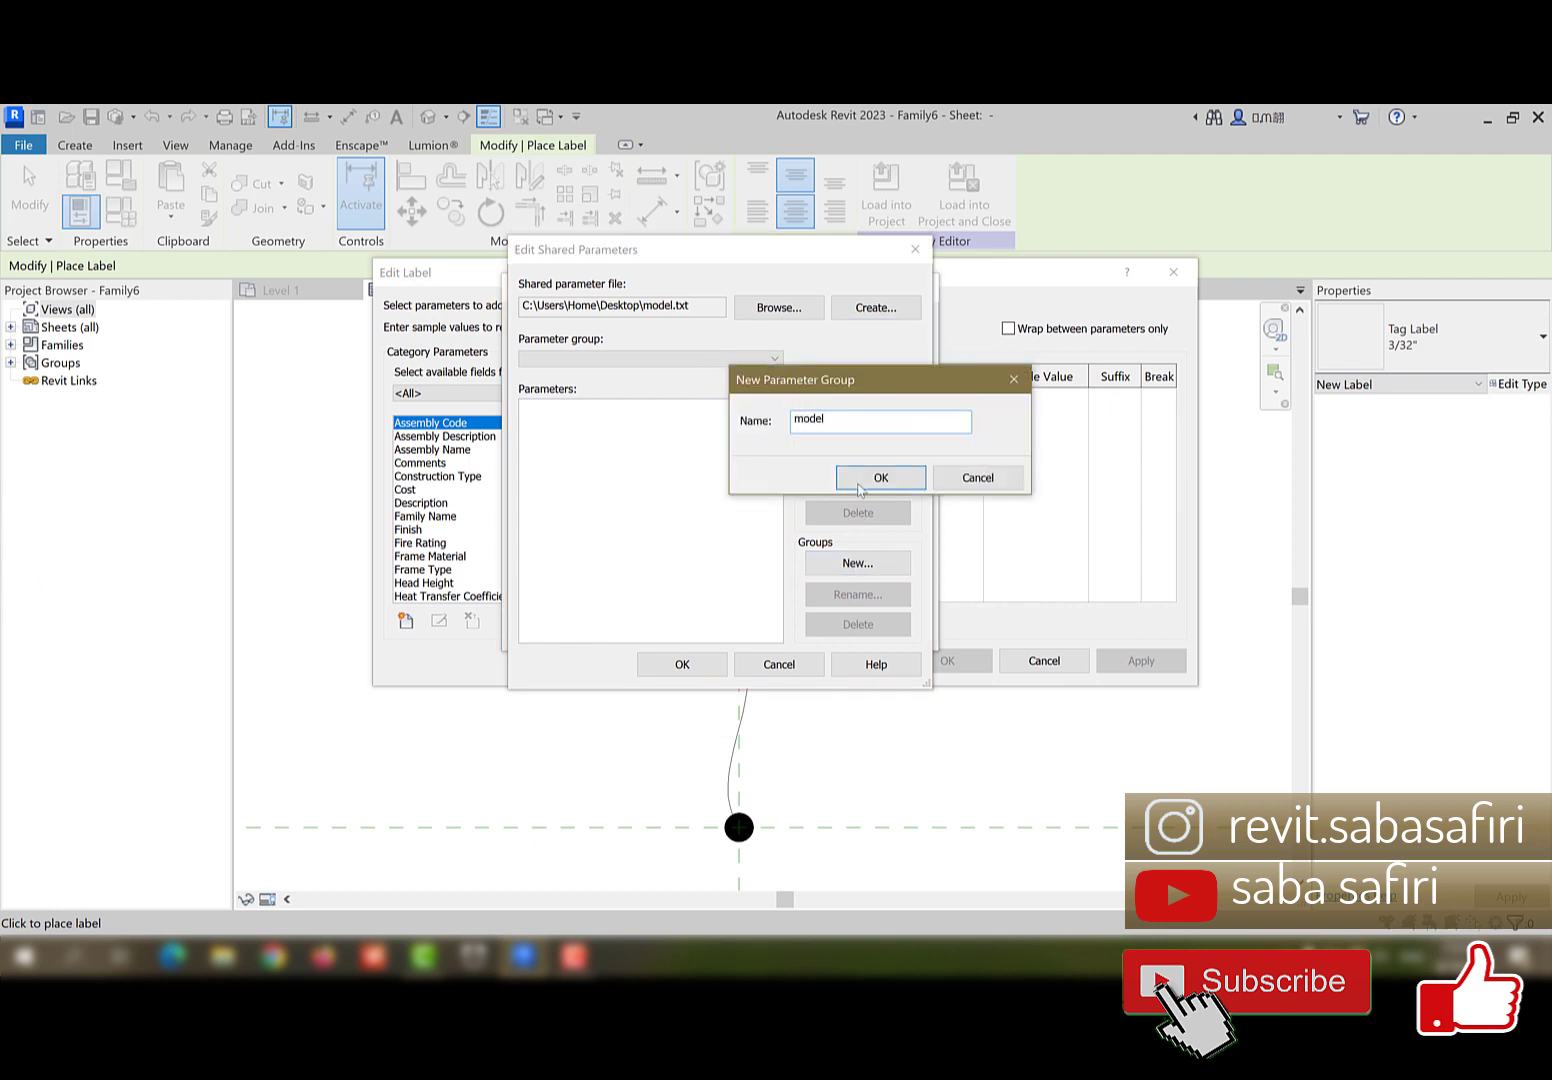
left_click(858, 484)
- Add a shared parameter named model with the parameter type Text to the model group
left_click(857, 421)
type("m")
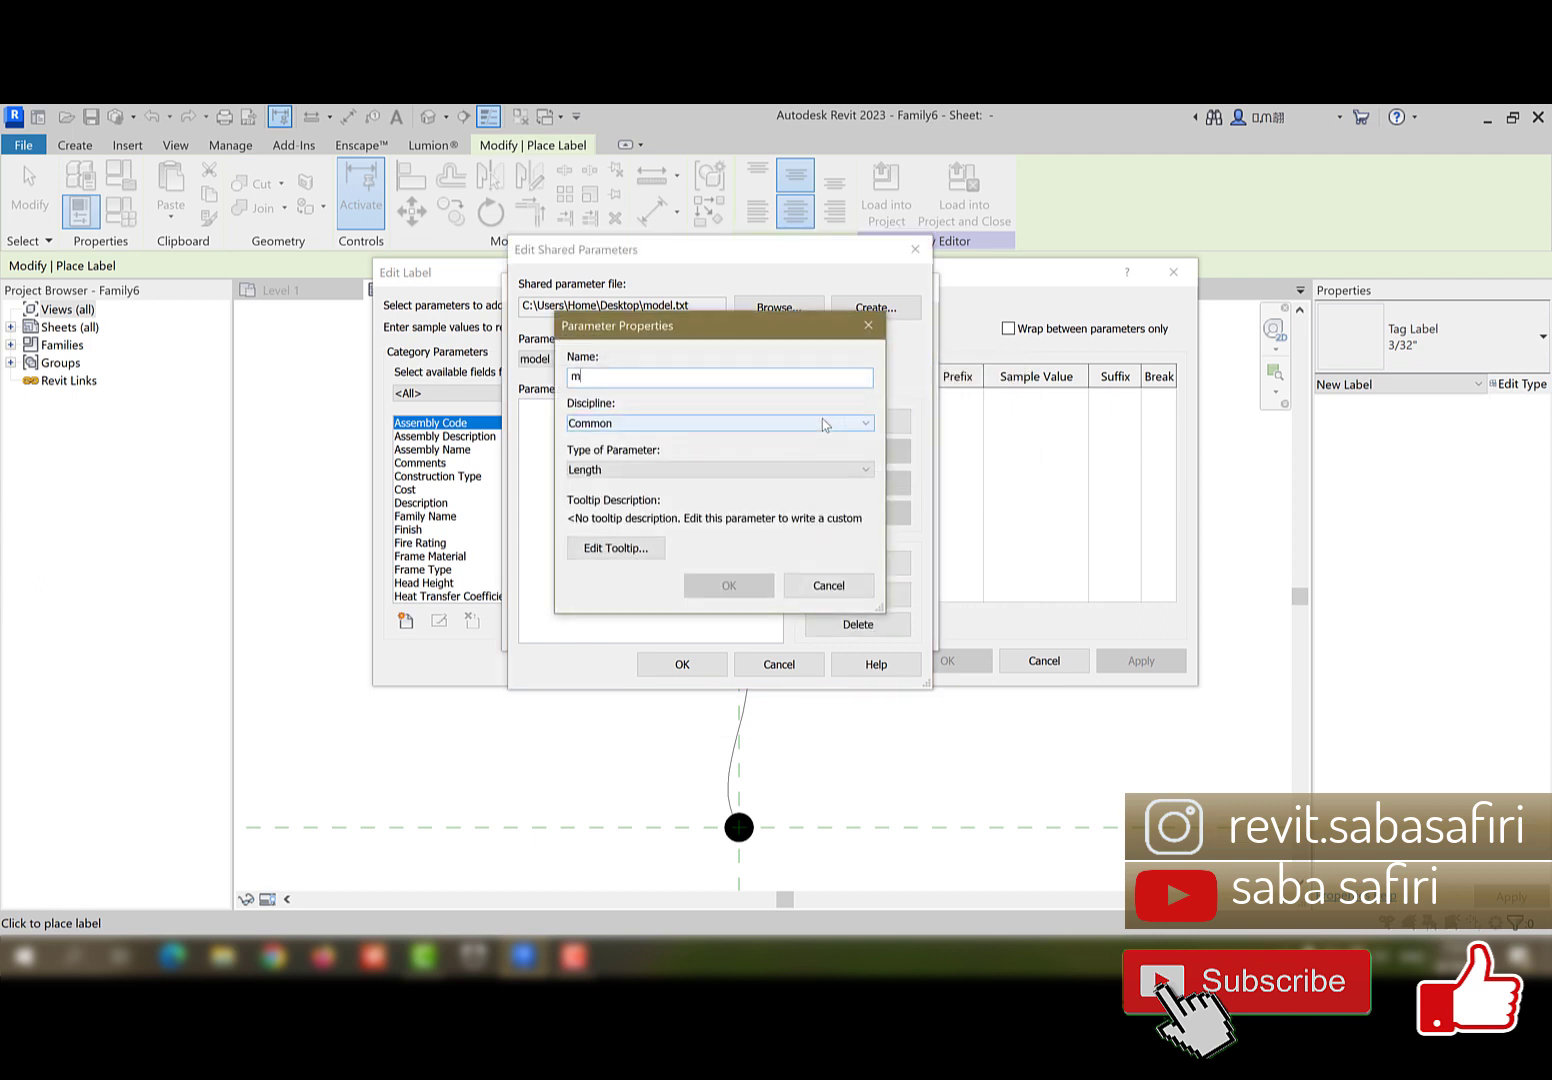
type("odel")
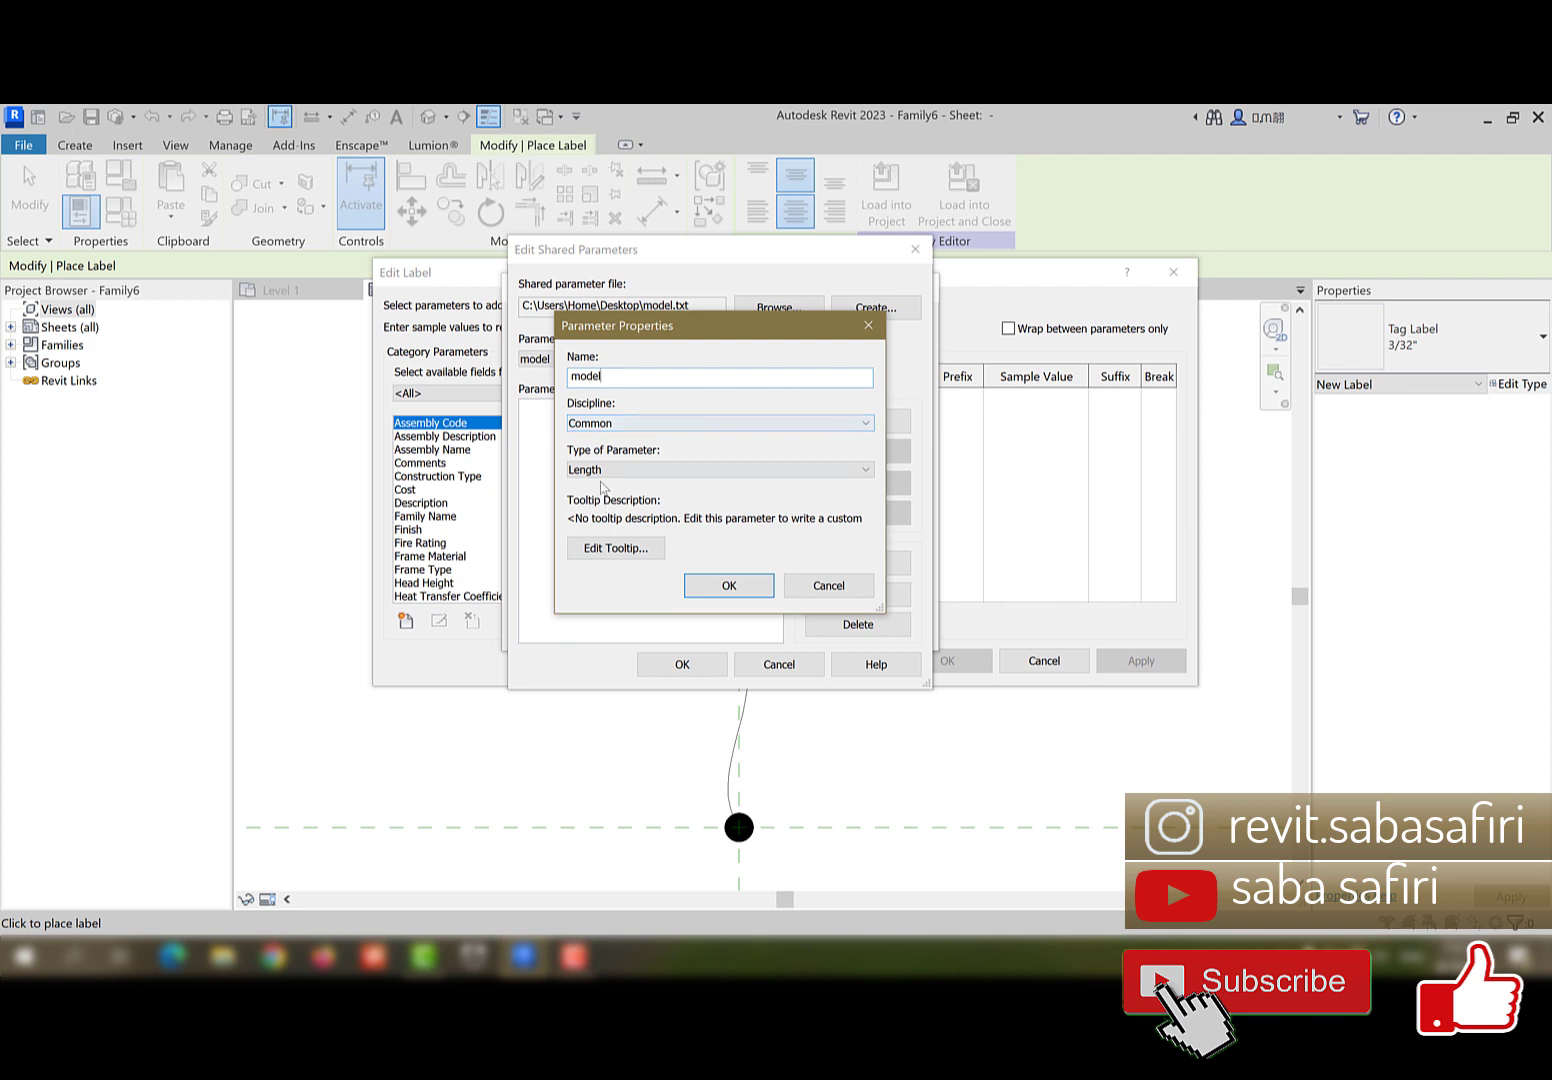
left_click(604, 472)
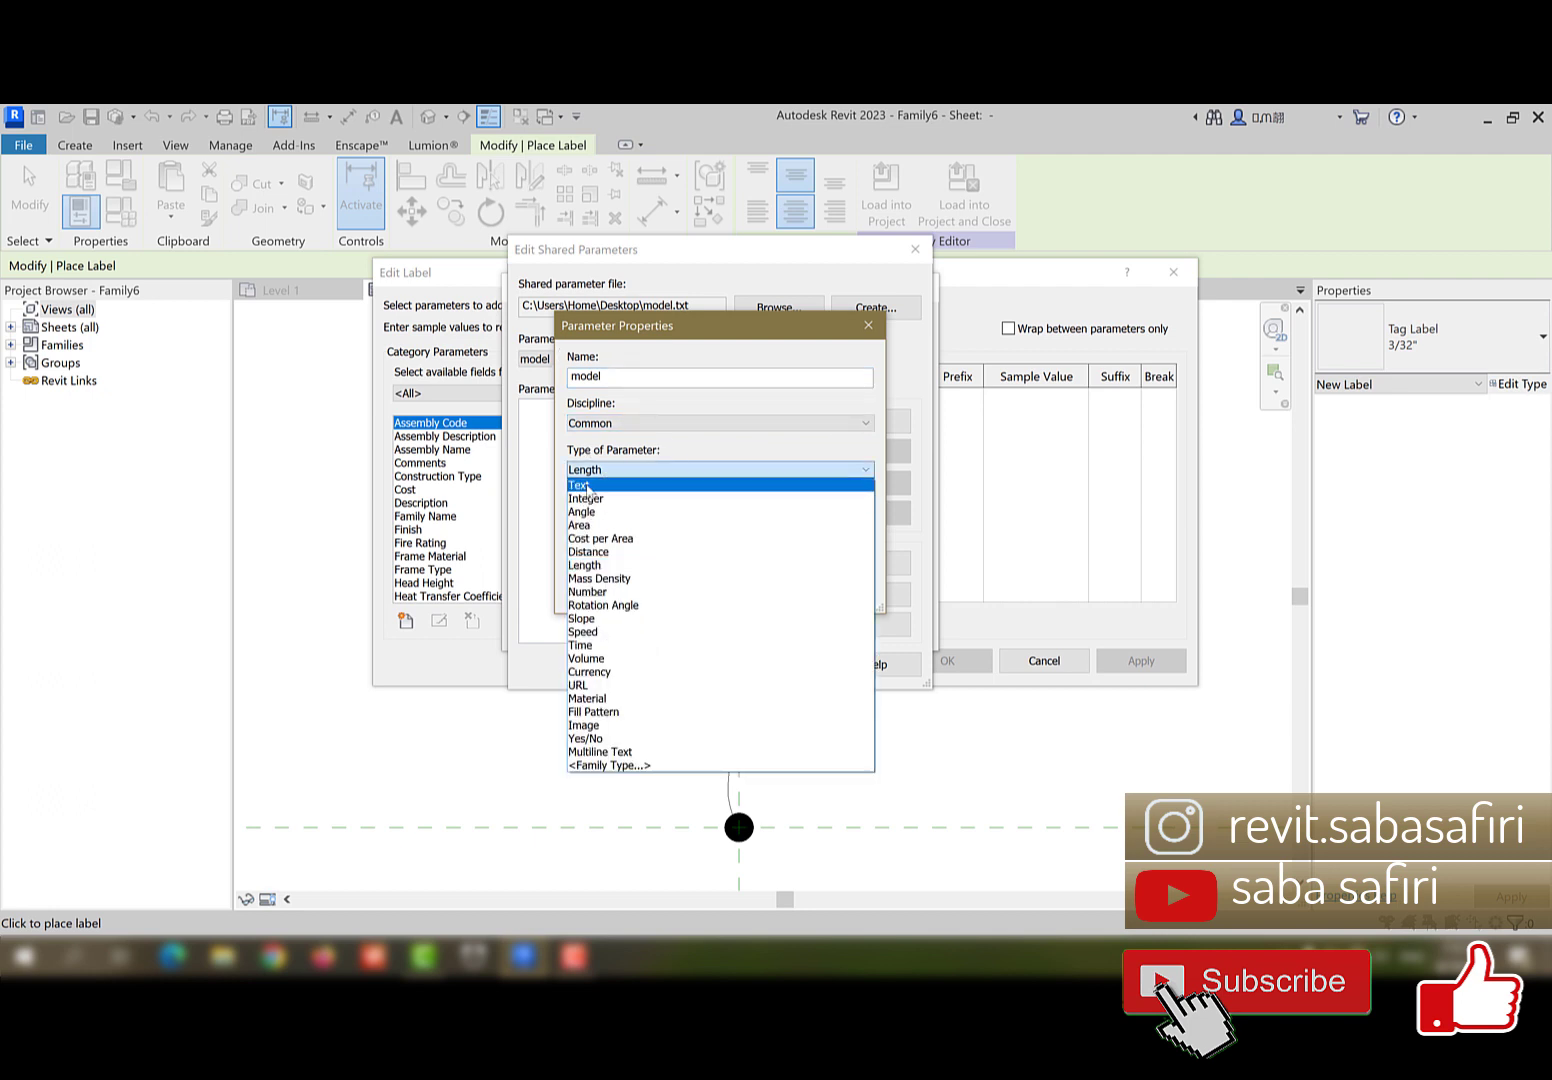
left_click(585, 486)
left_click(728, 586)
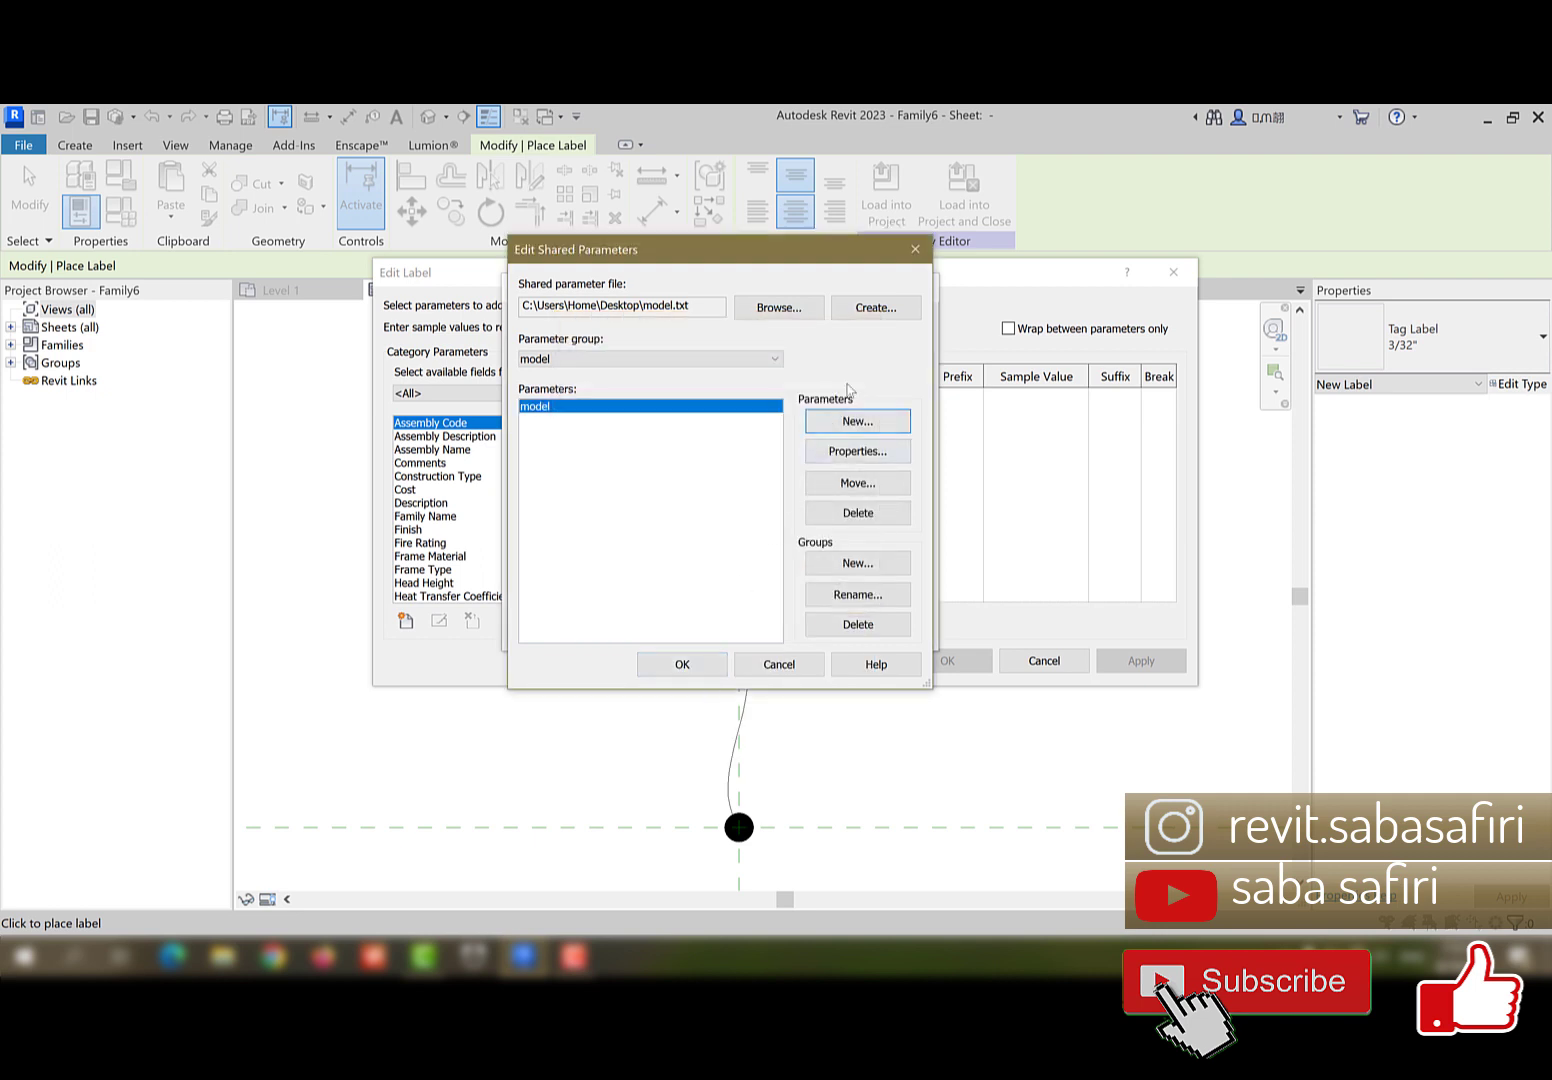
- Save the modified shared parameter file and create another one named type on the Desktop
left_click(878, 310)
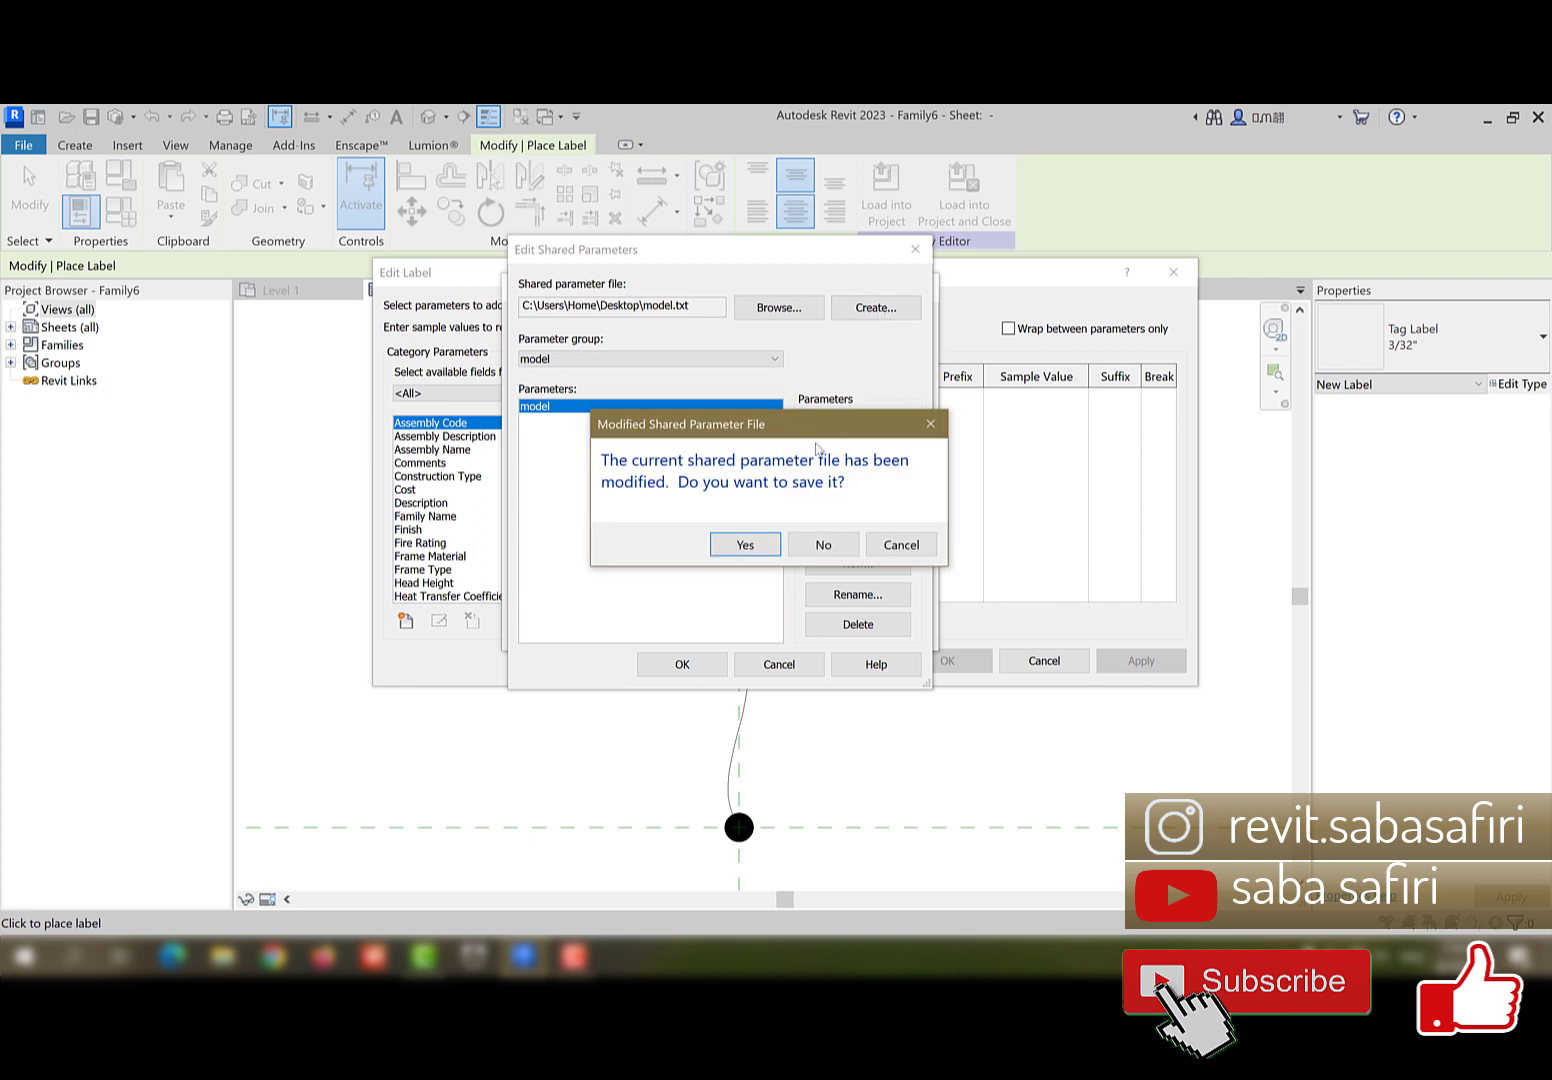
left_click_drag(803, 427, 794, 403)
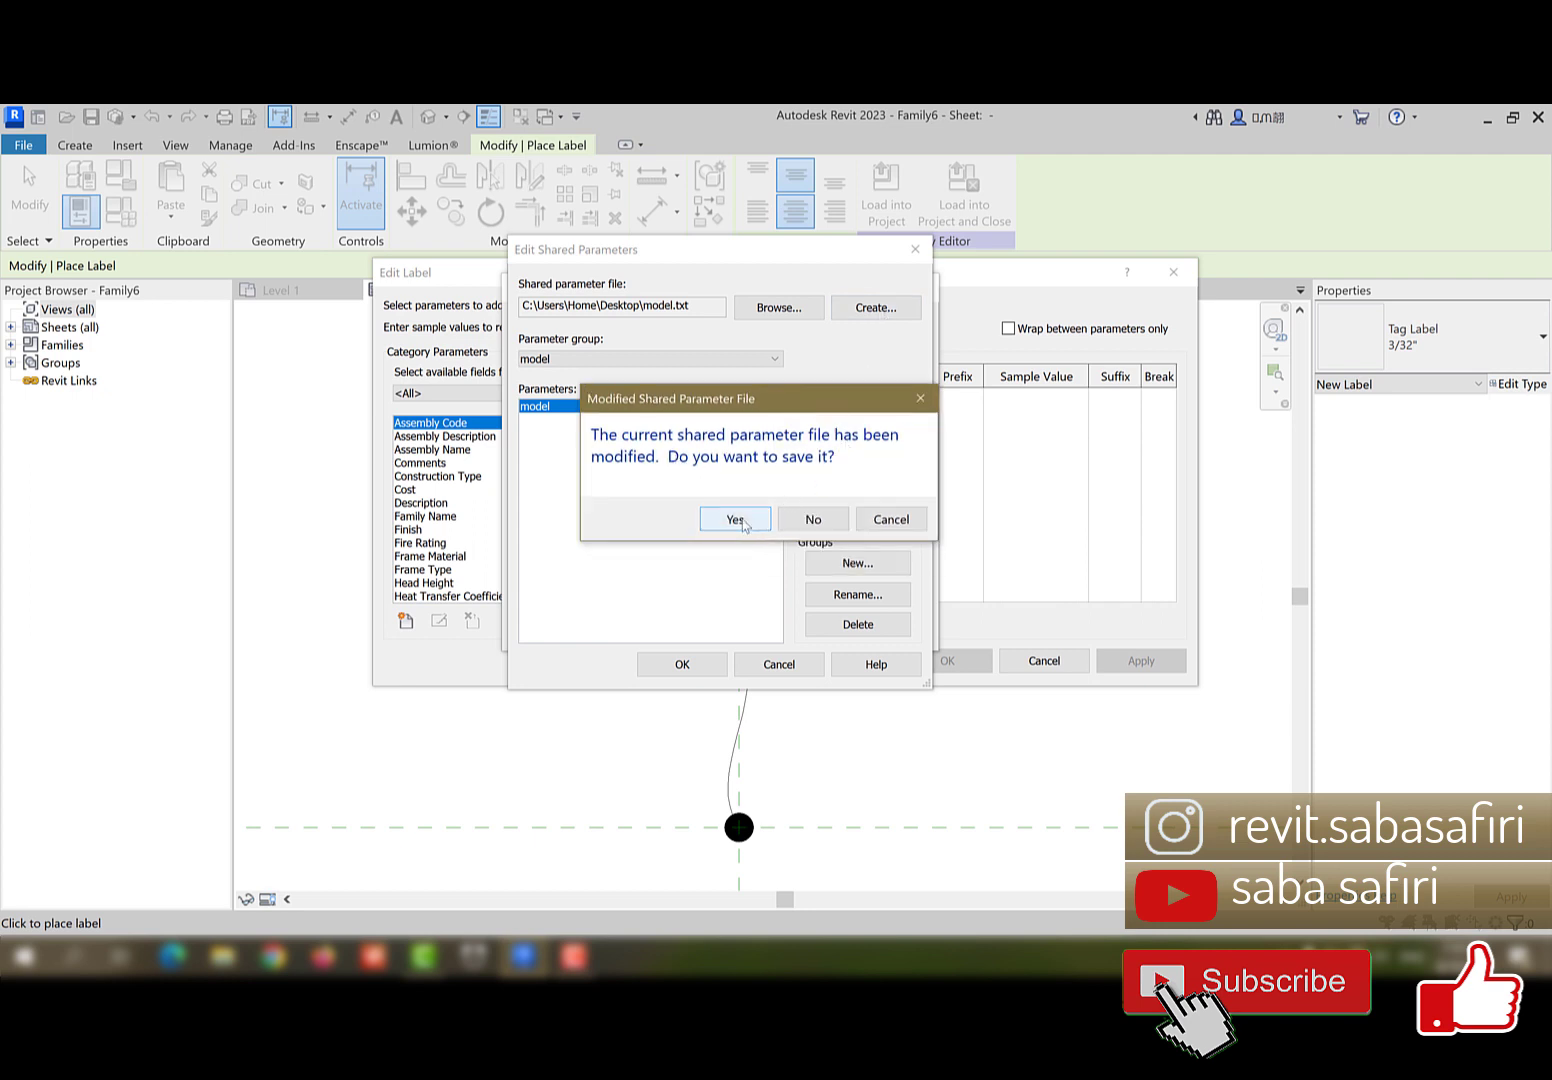
left_click(735, 519)
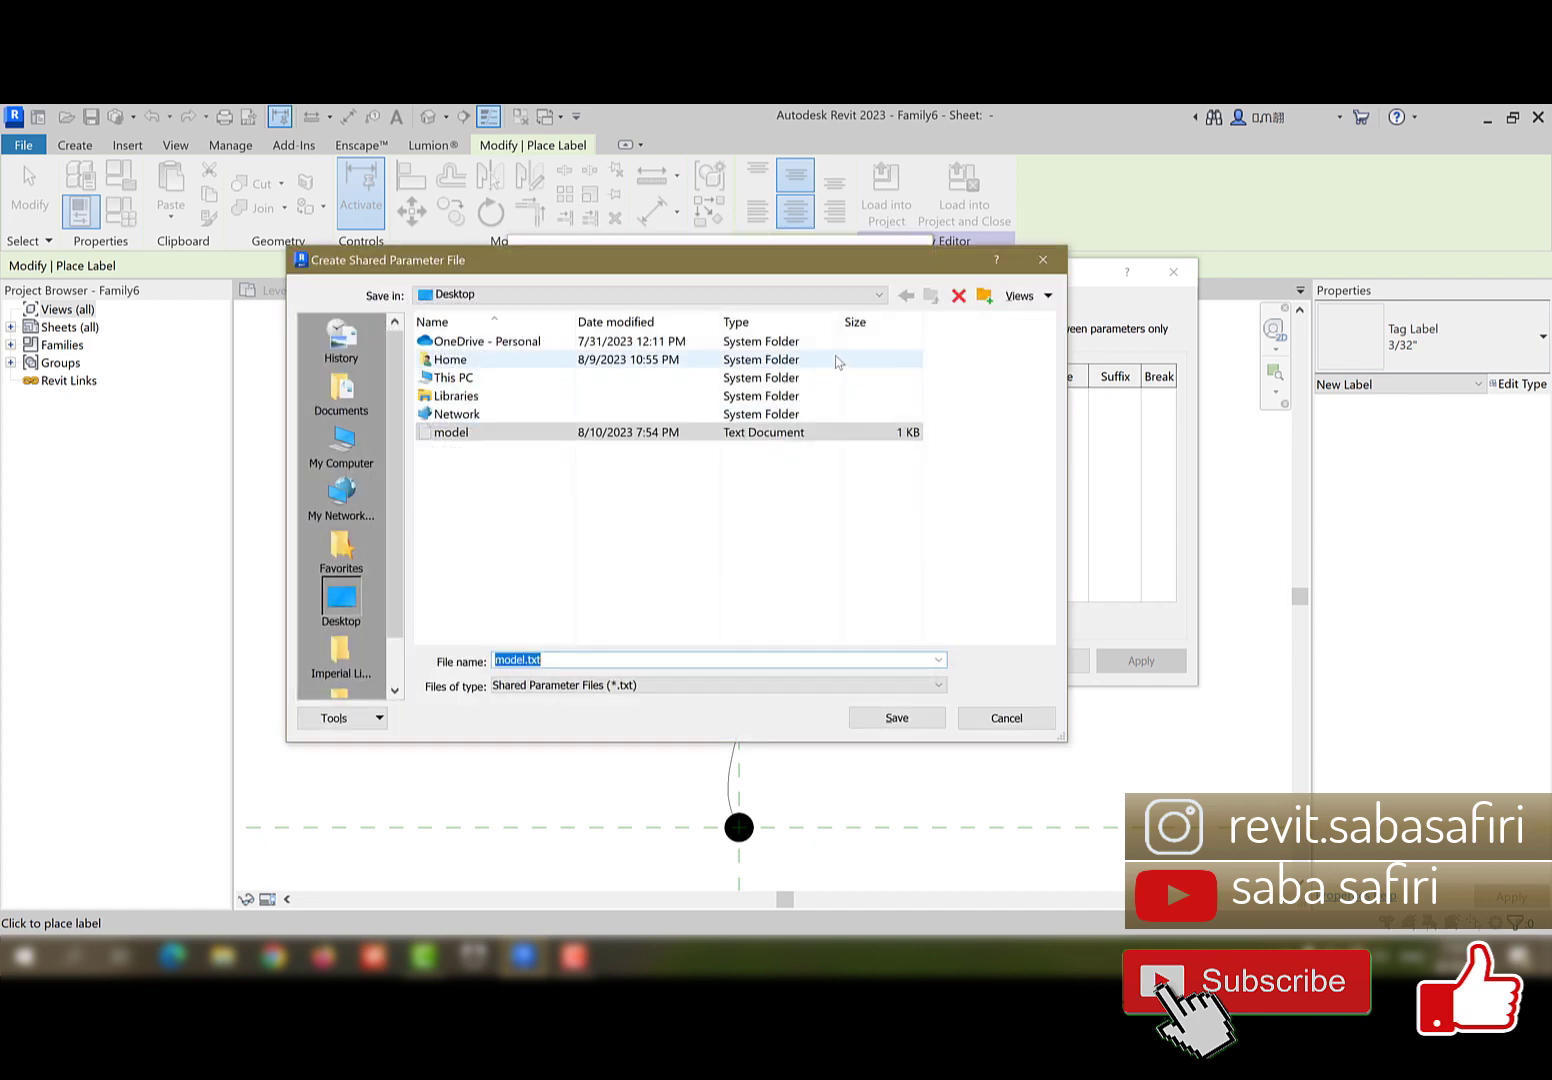
type("type")
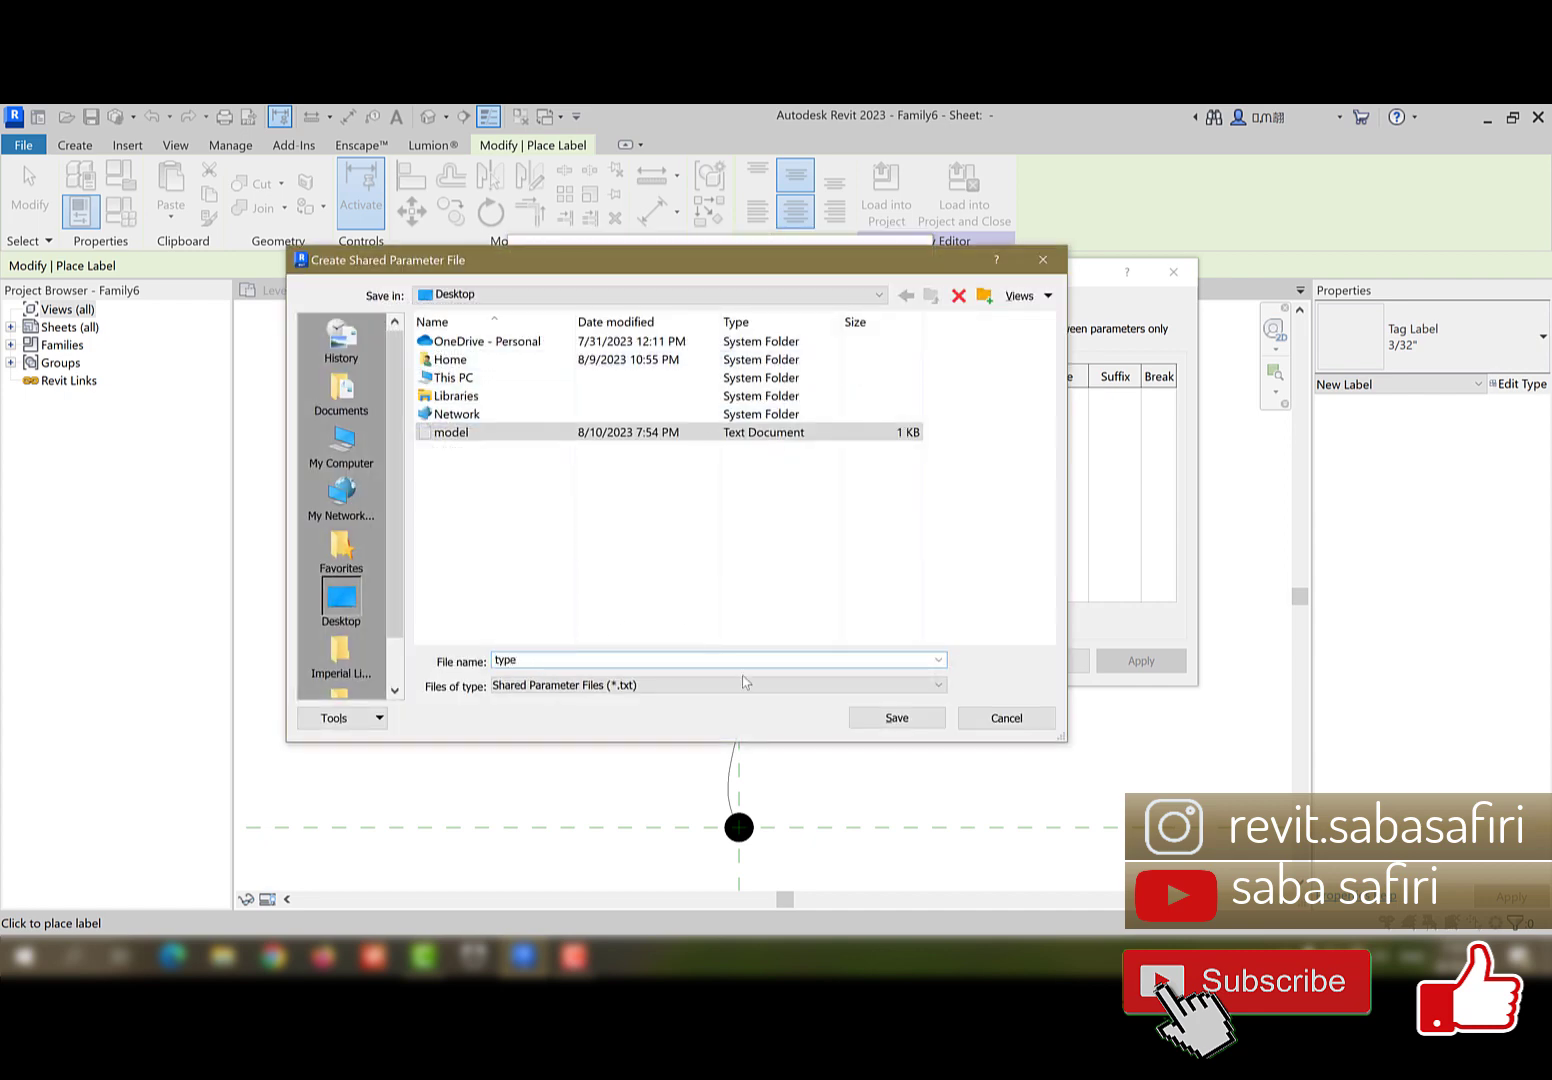
left_click(897, 717)
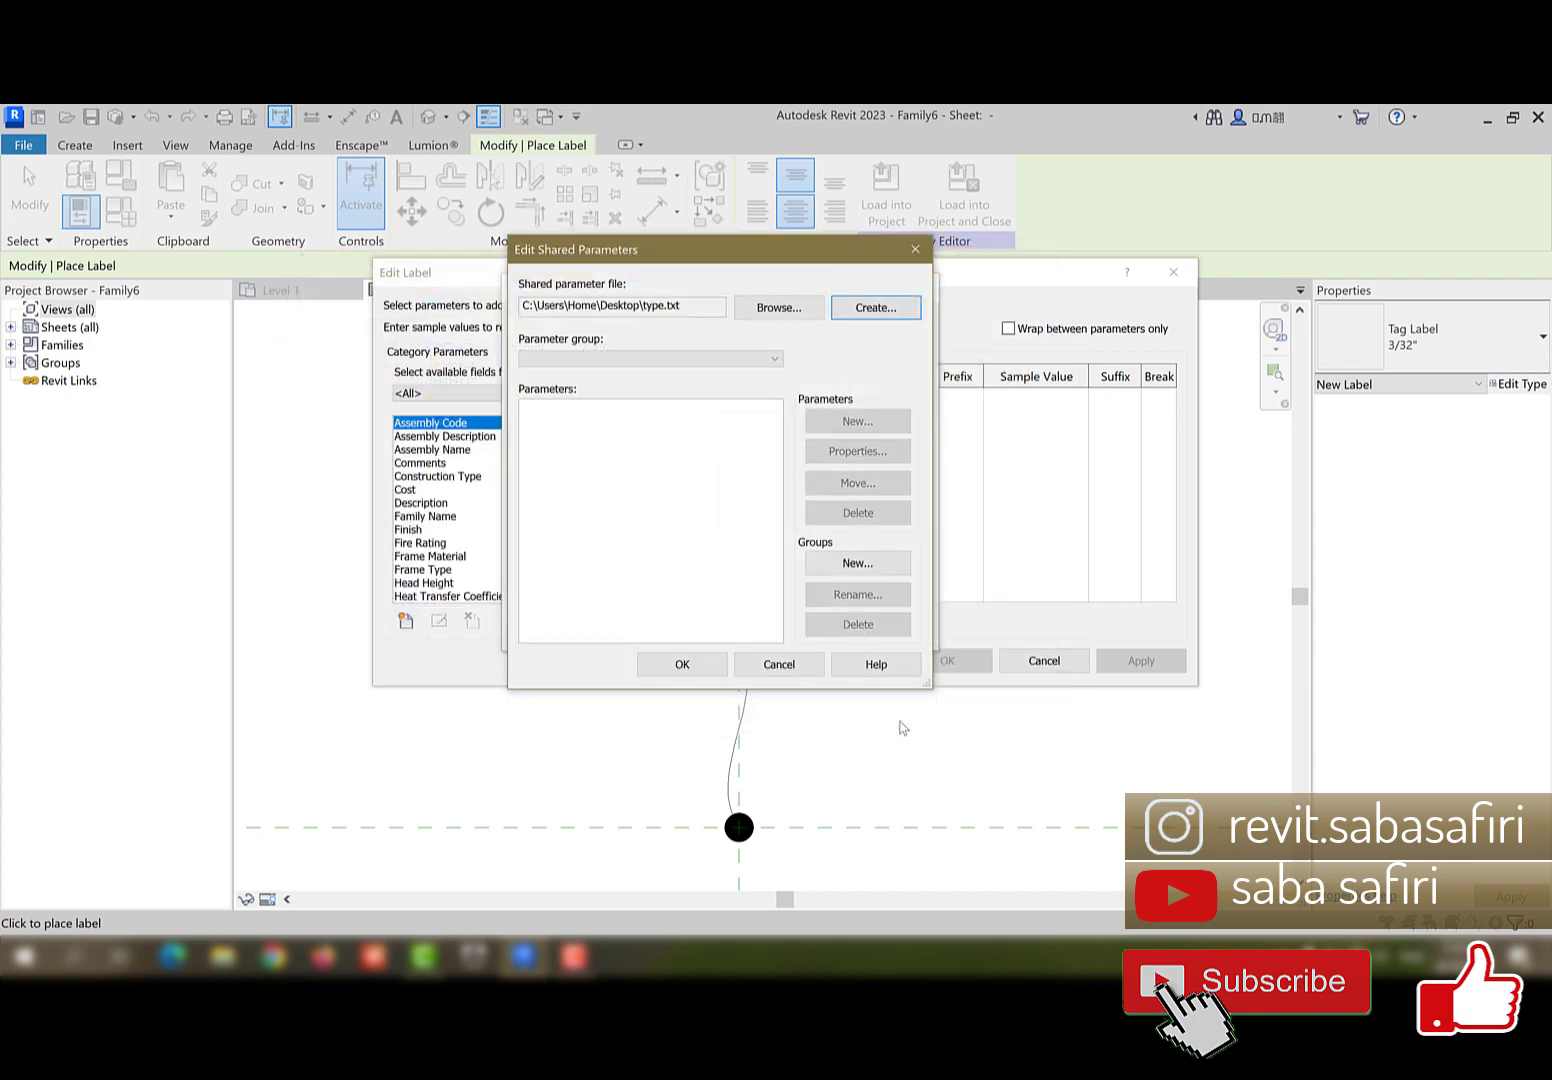
- Add a parameter group named type to the new shared parameter file
left_click(857, 564)
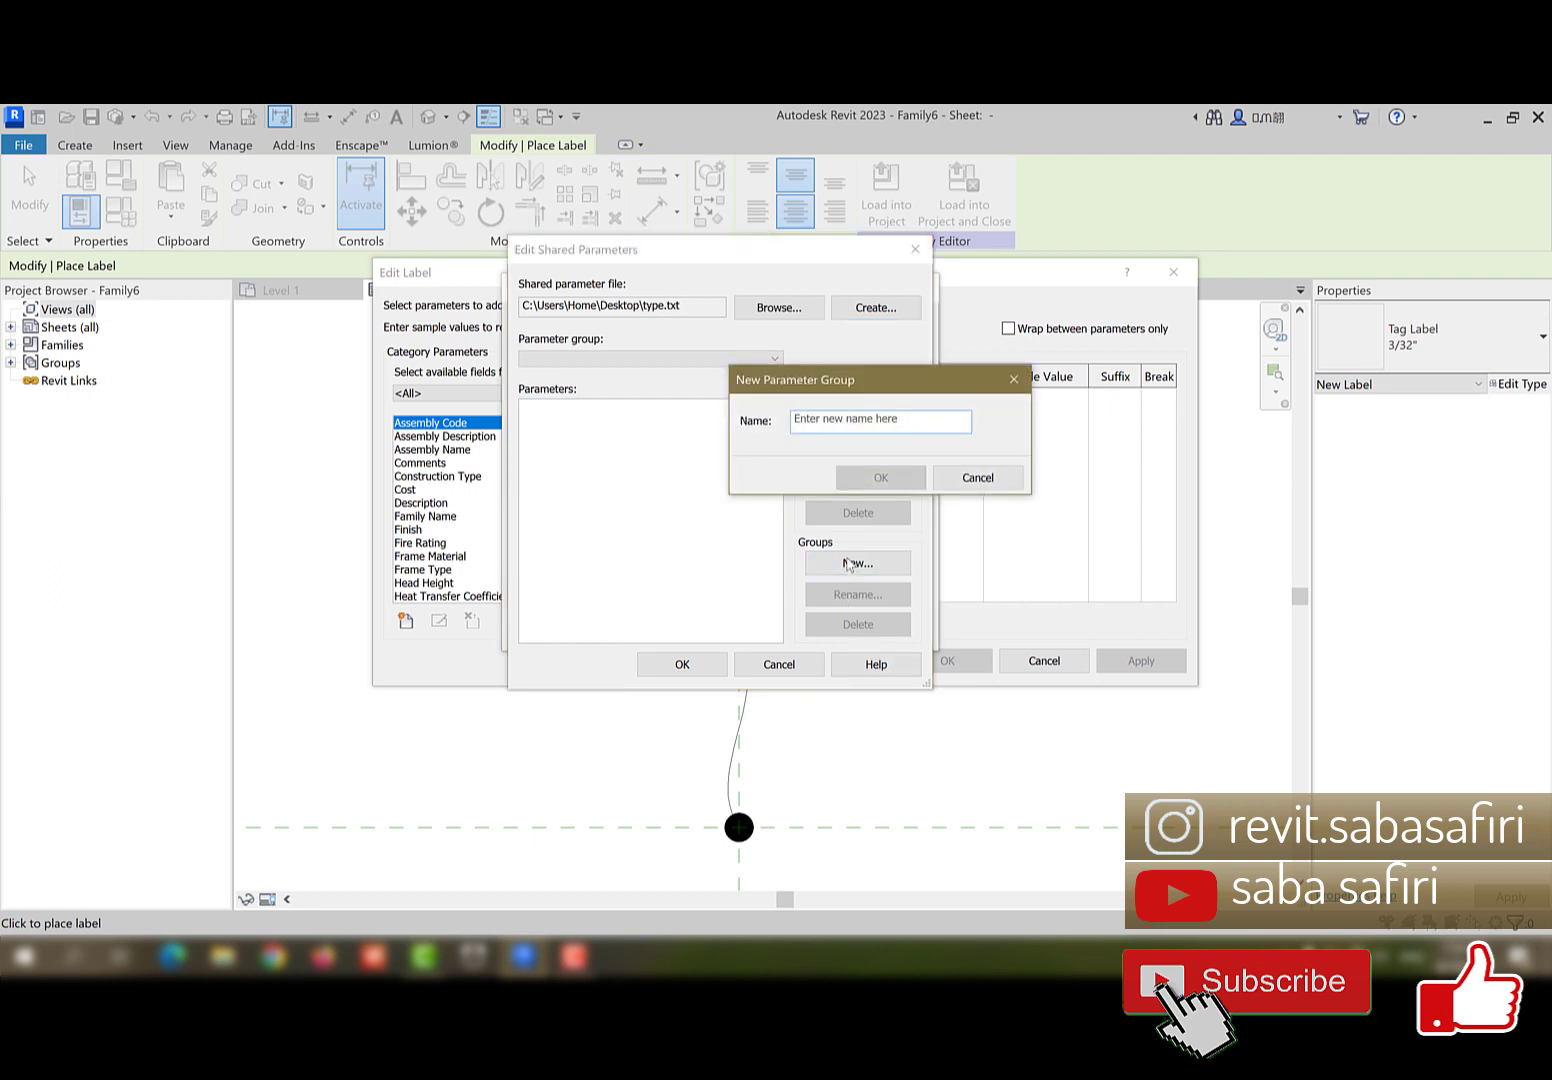
type("type")
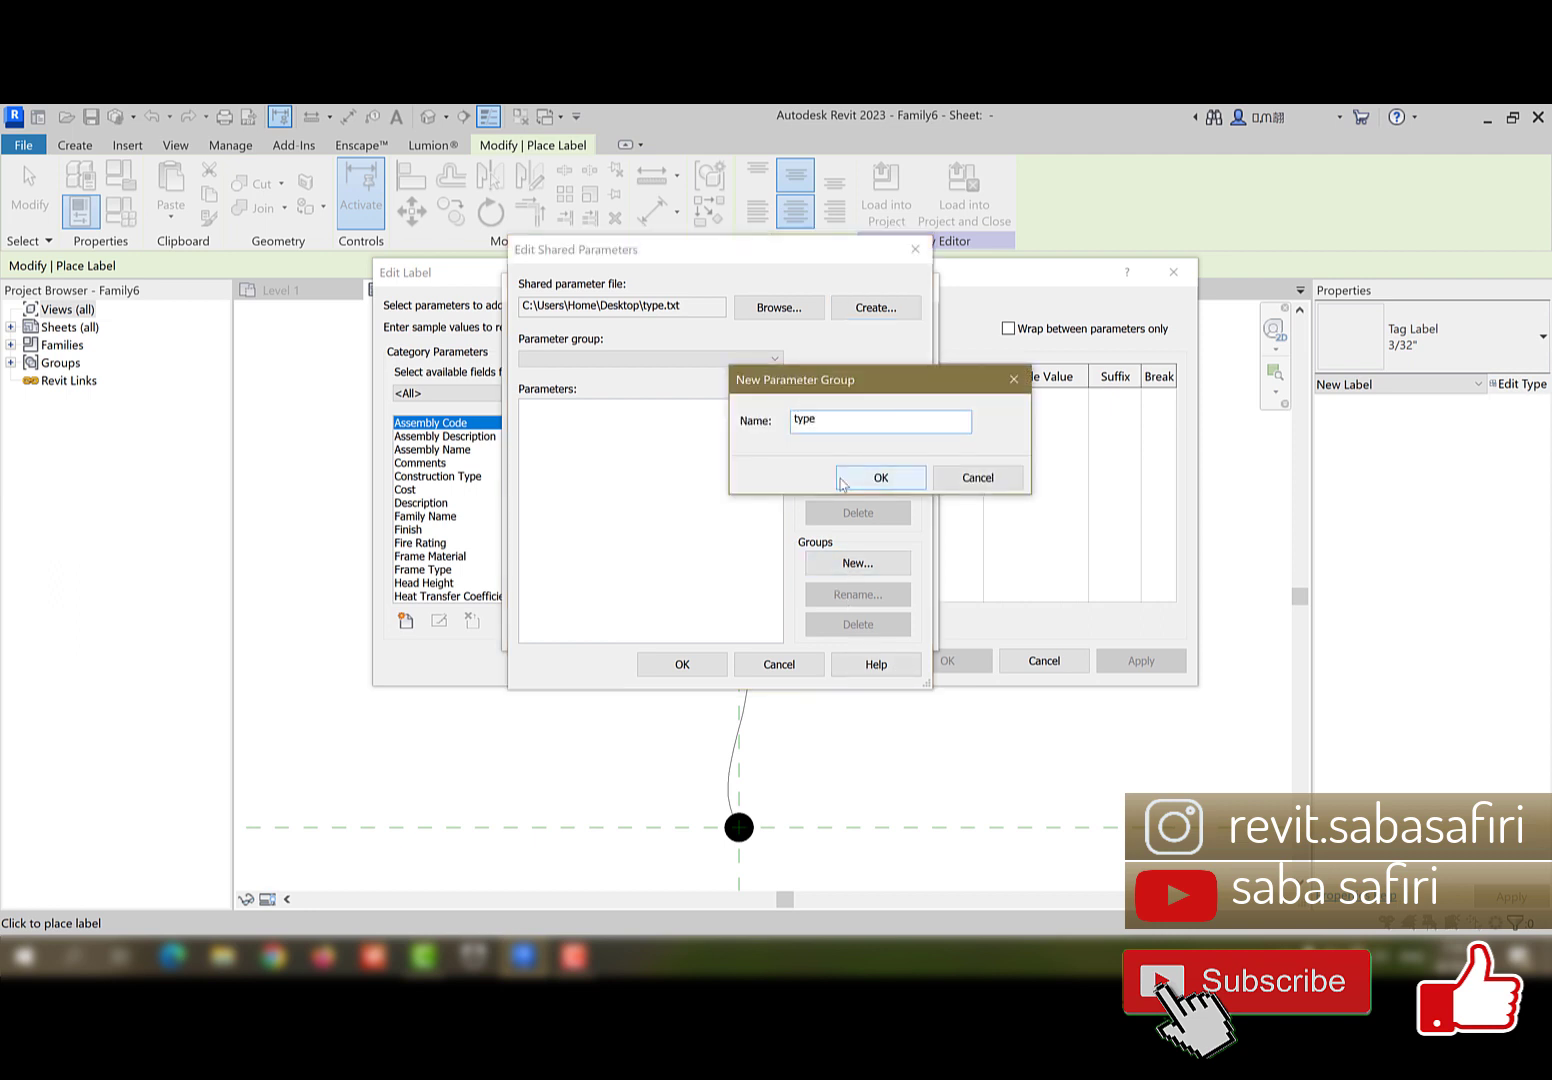
left_click(845, 480)
- Add a shared parameter named type with the parameter type Text to the type group and select it
left_click(853, 421)
type("type")
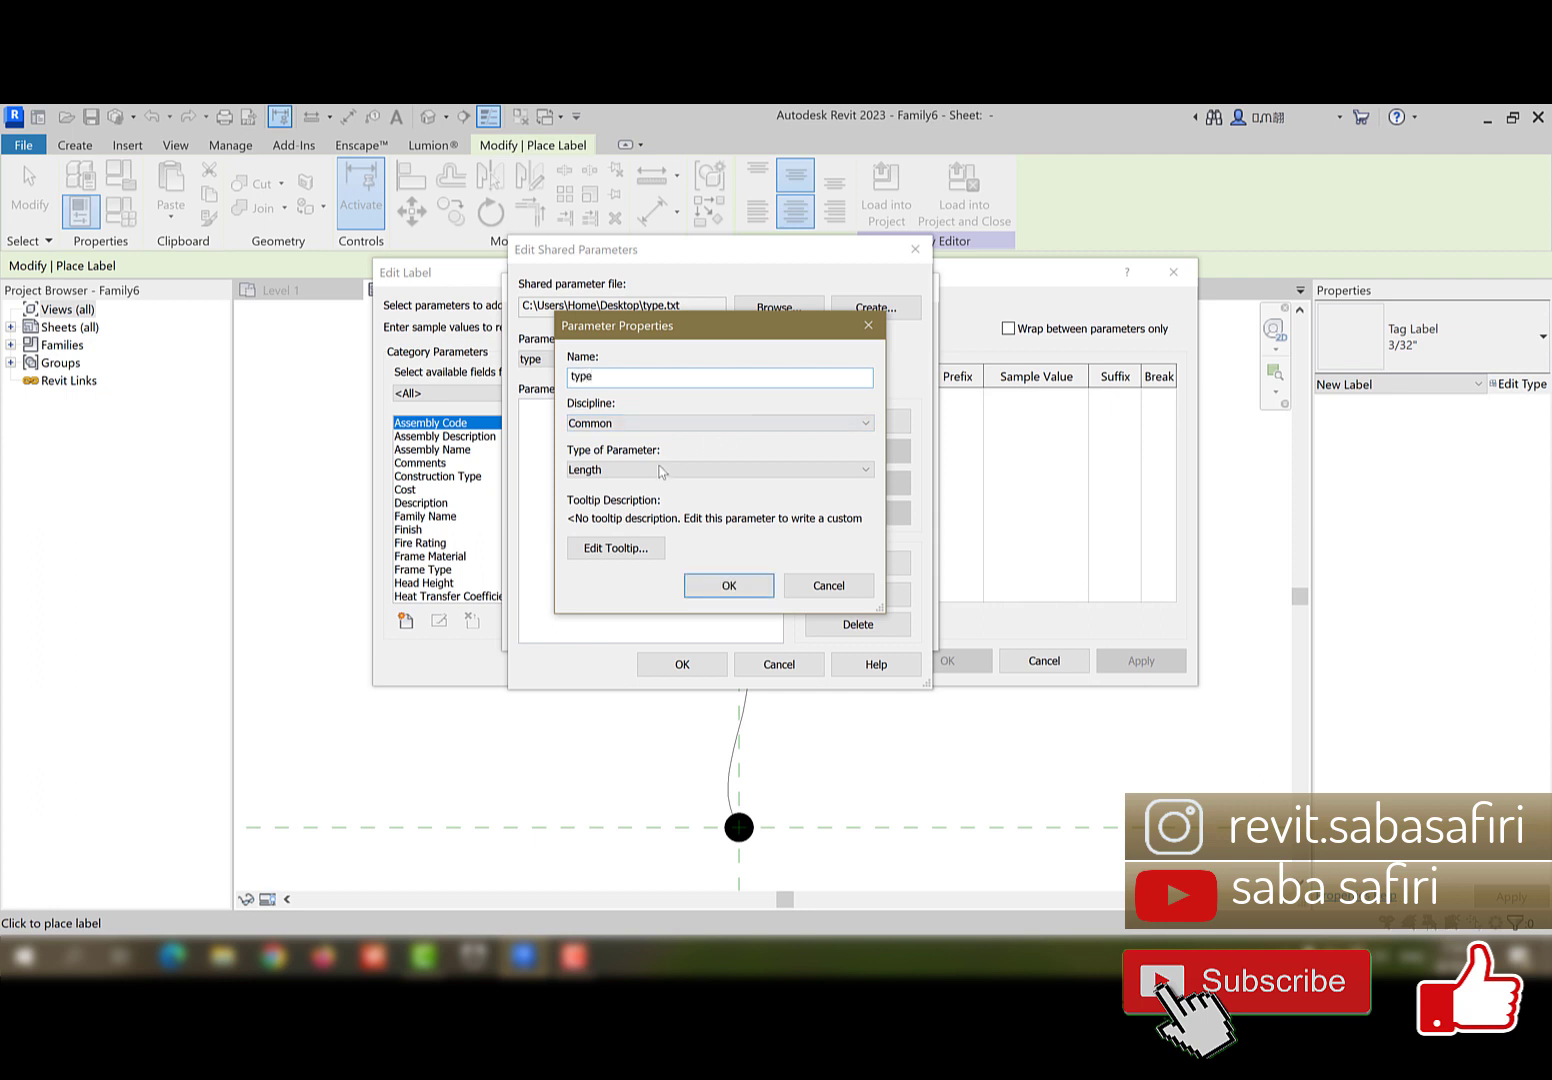
left_click(660, 470)
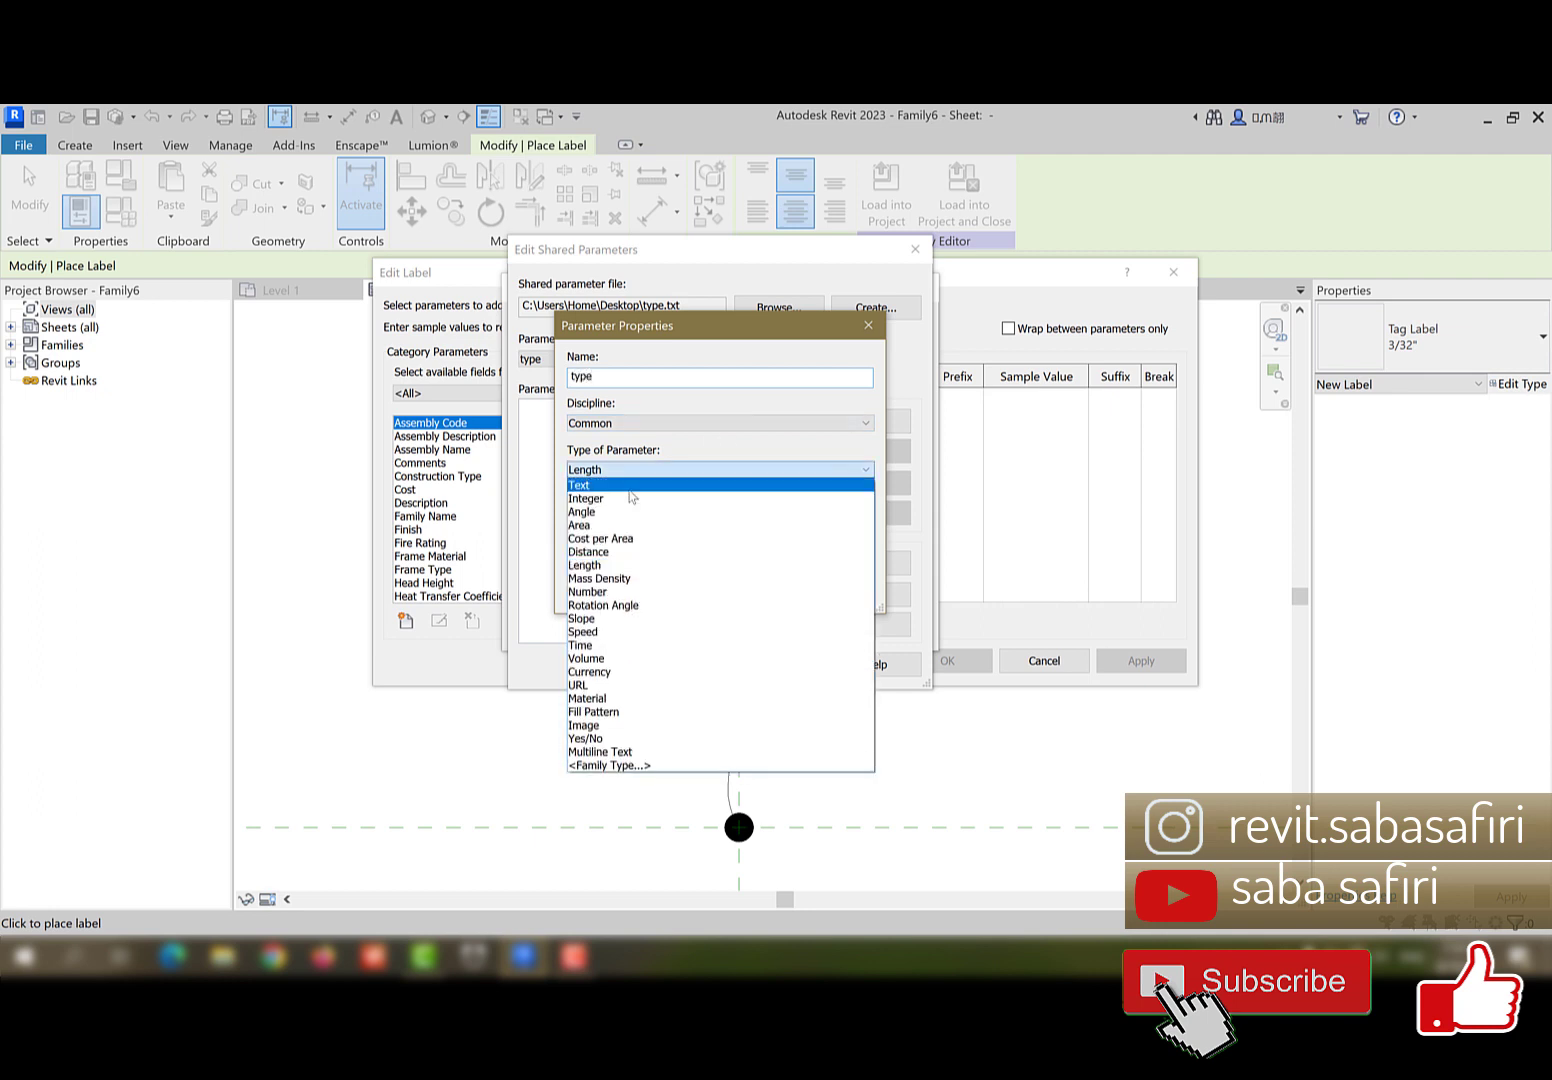
left_click(628, 482)
left_click(718, 586)
left_click(706, 668)
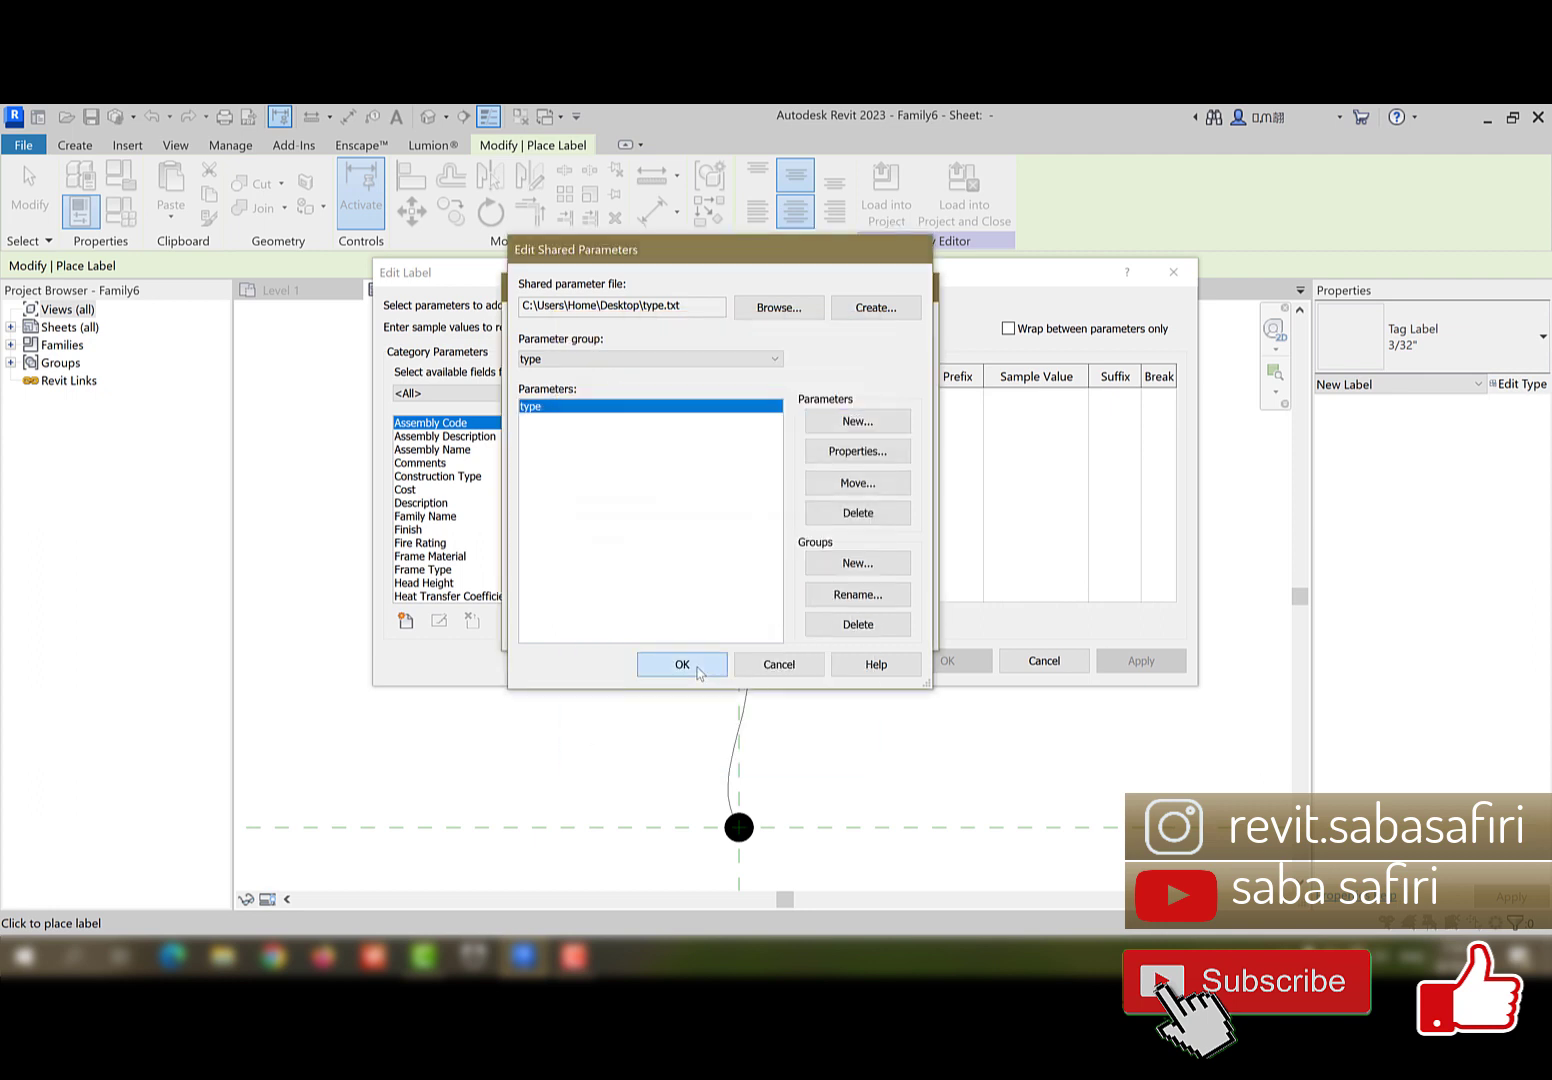
left_click(685, 646)
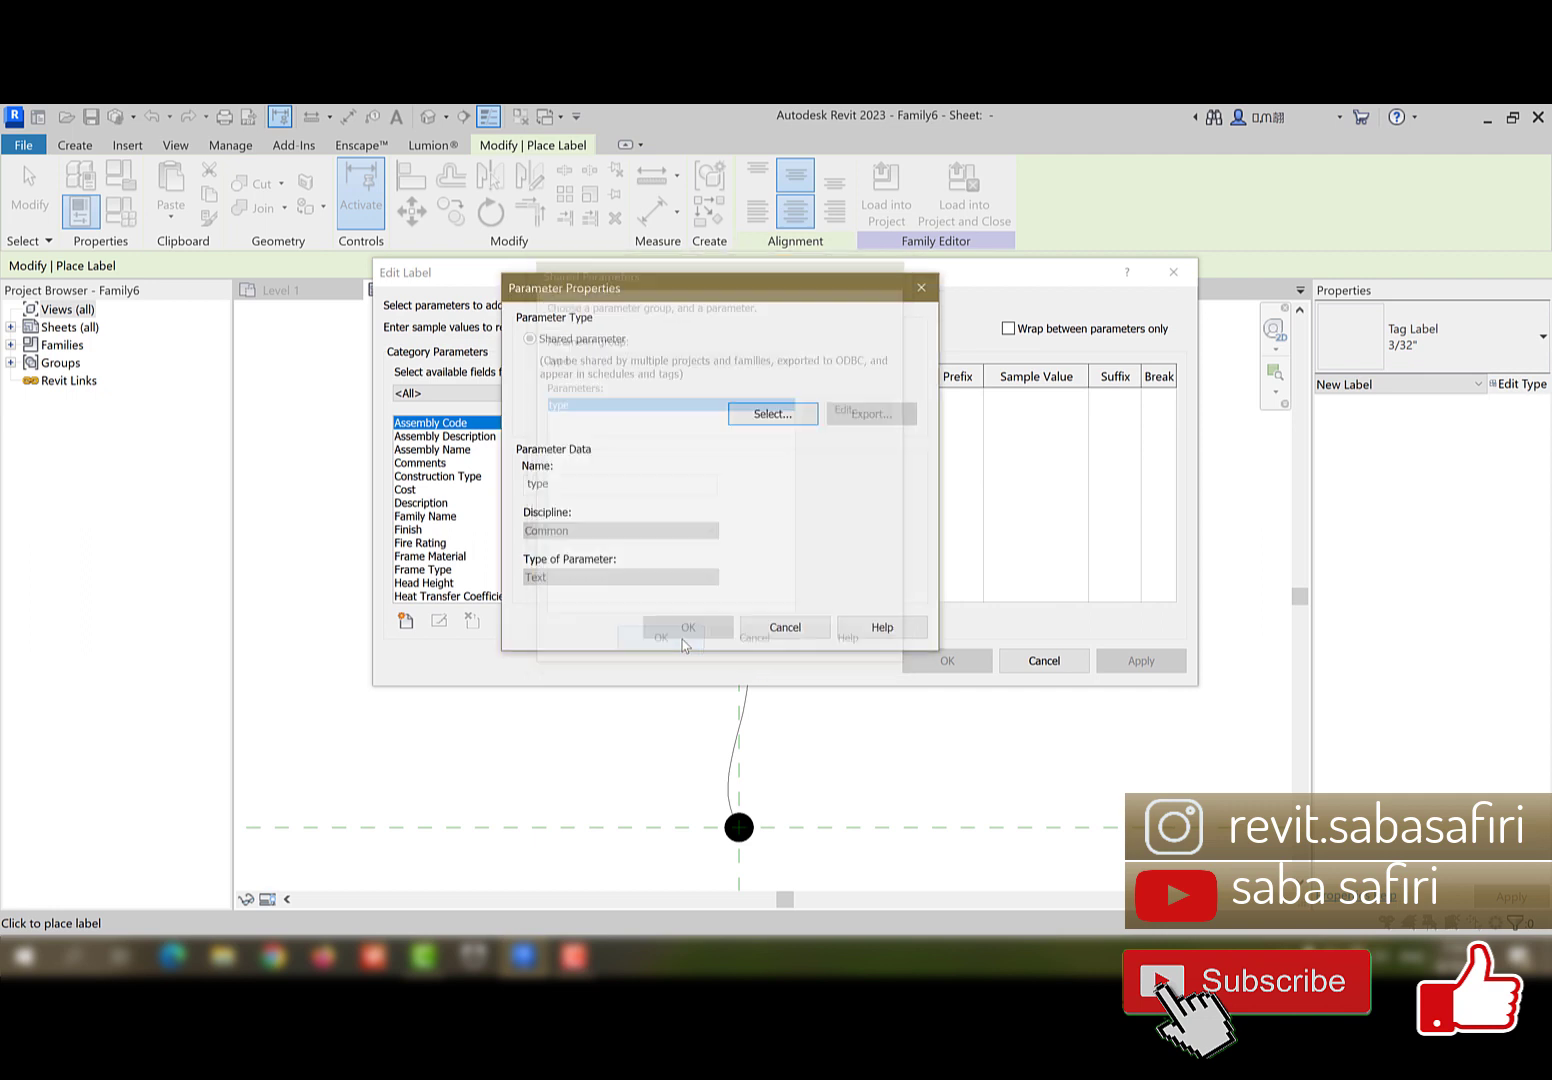
left_click(772, 413)
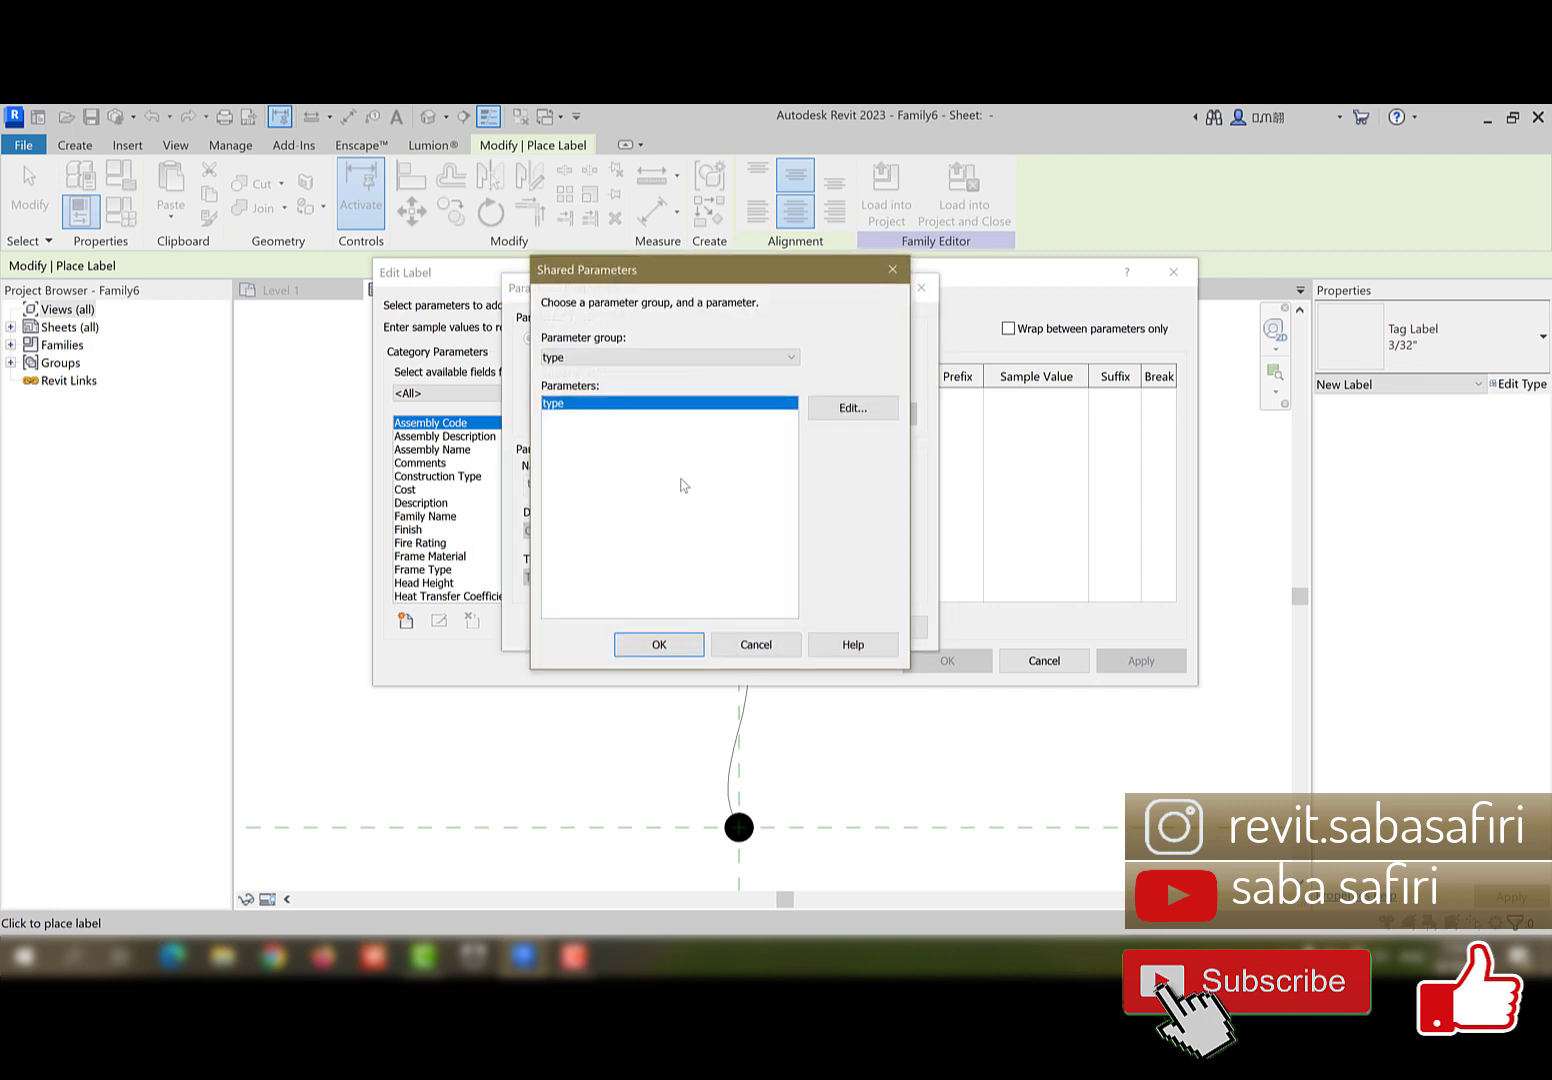
left_click_drag(735, 268, 670, 258)
left_click(826, 262)
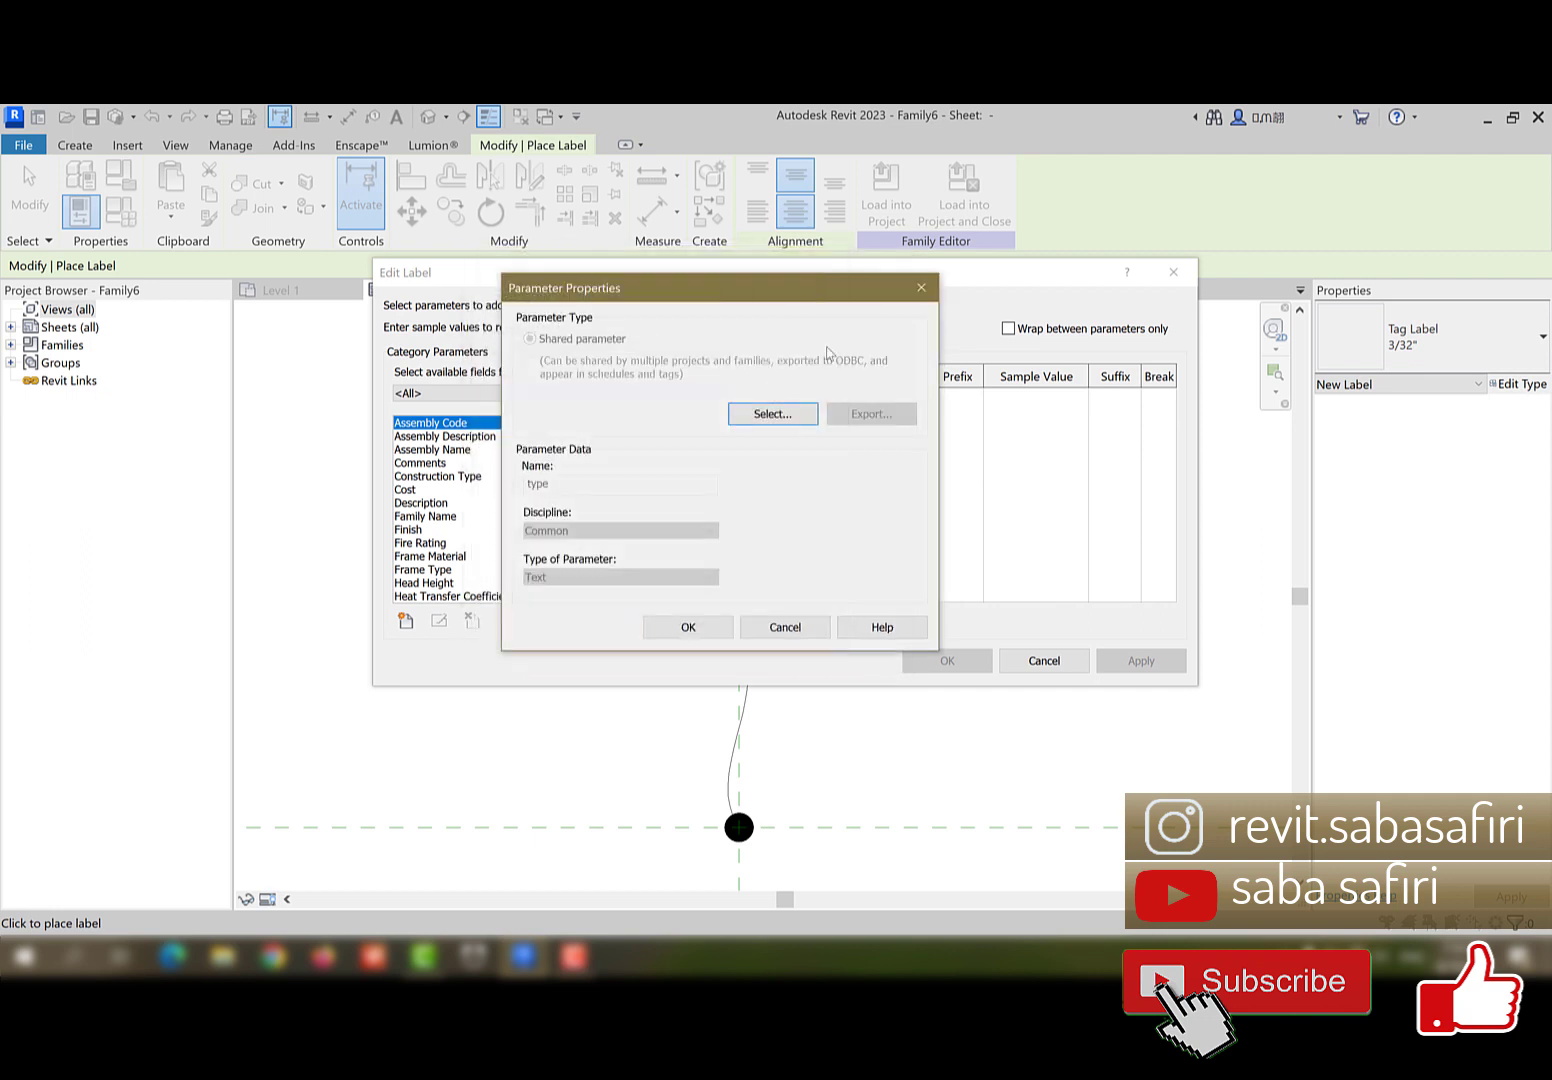
- Switch the shared parameter file to the model text file on the Desktop
left_click(767, 410)
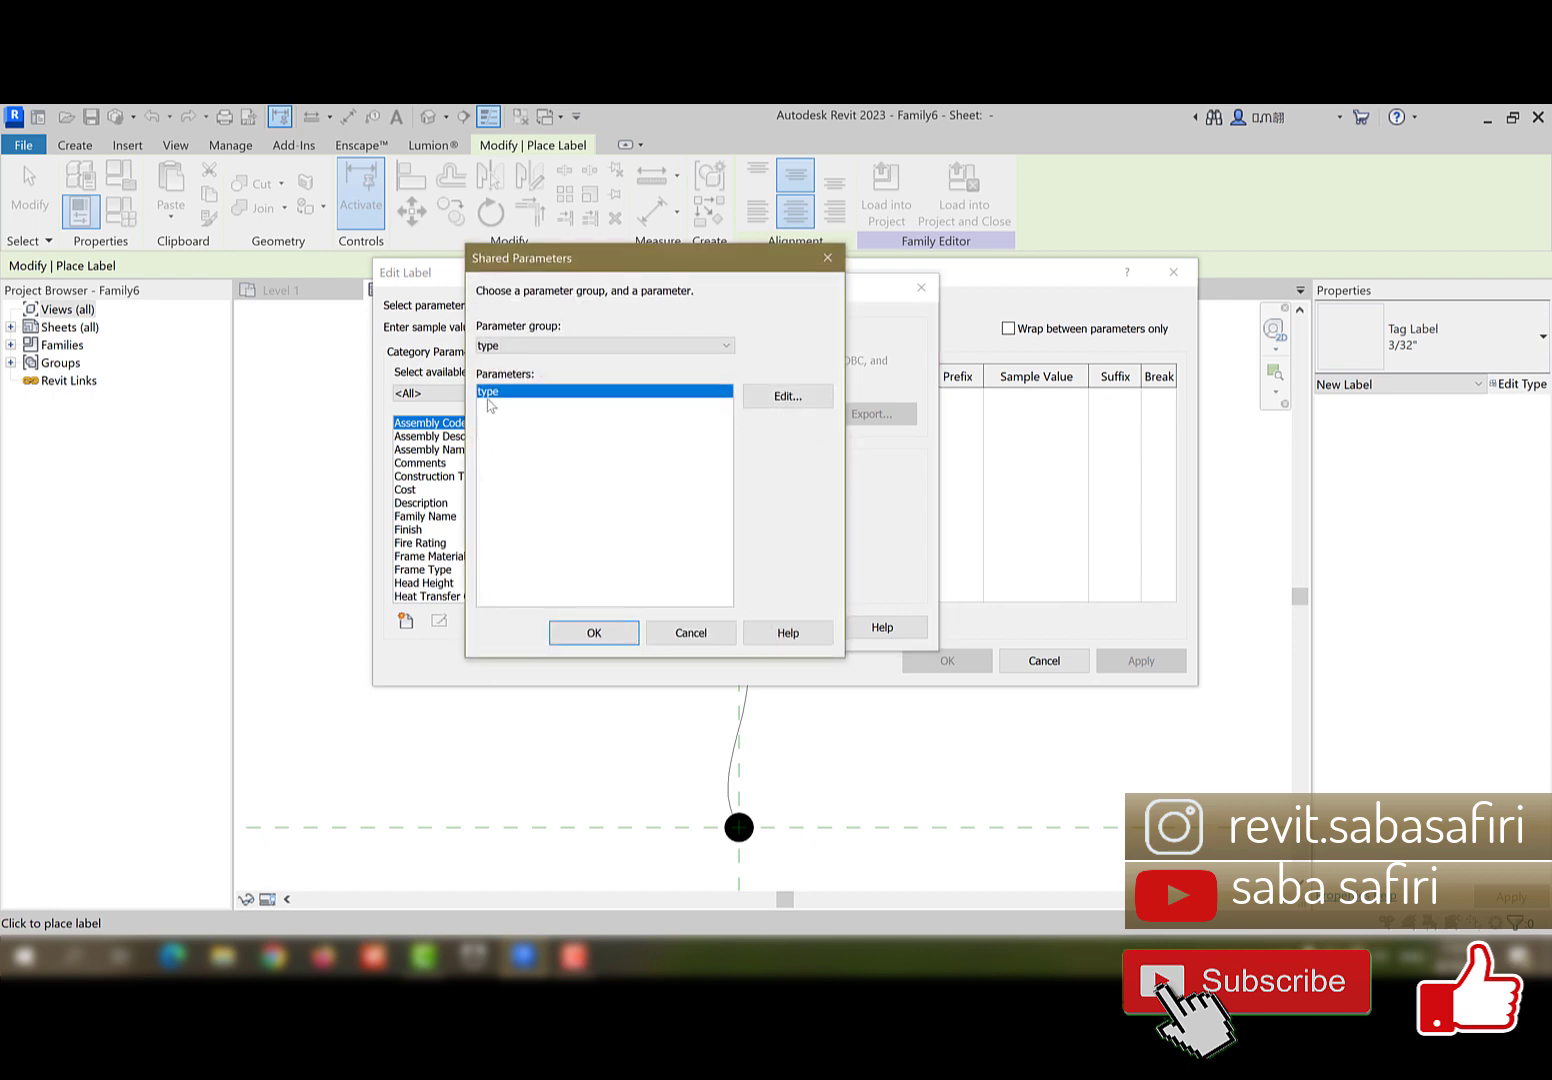
left_click(787, 397)
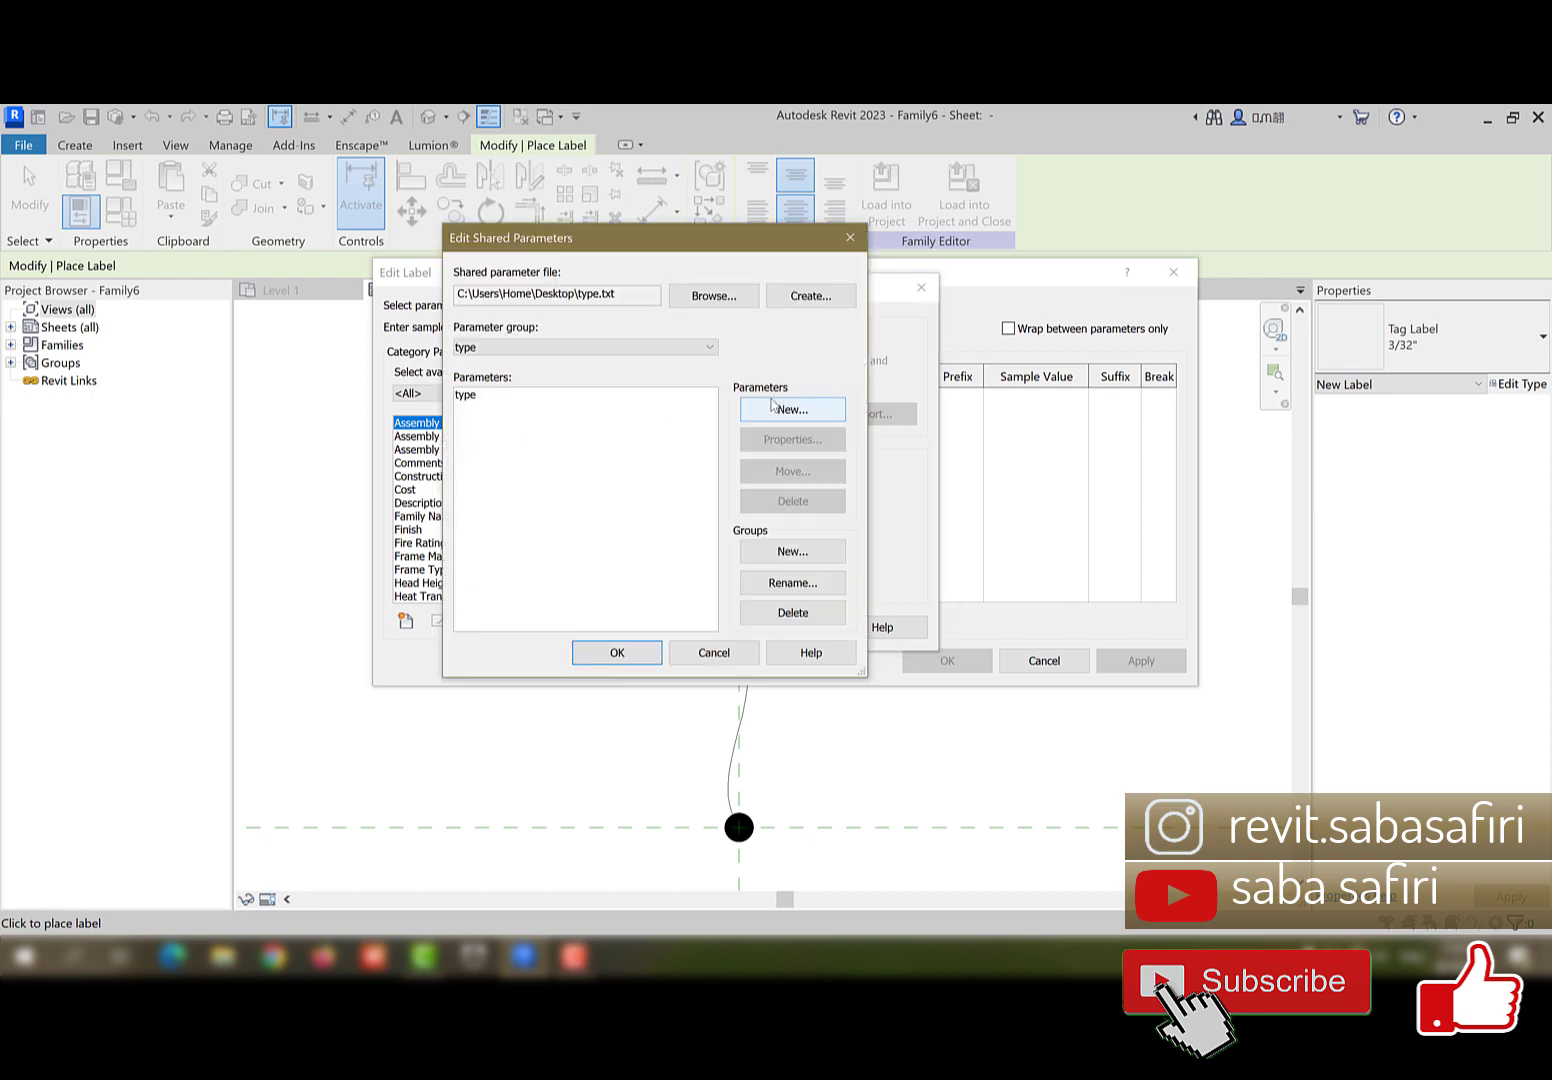
left_click(720, 295)
left_click(405, 336)
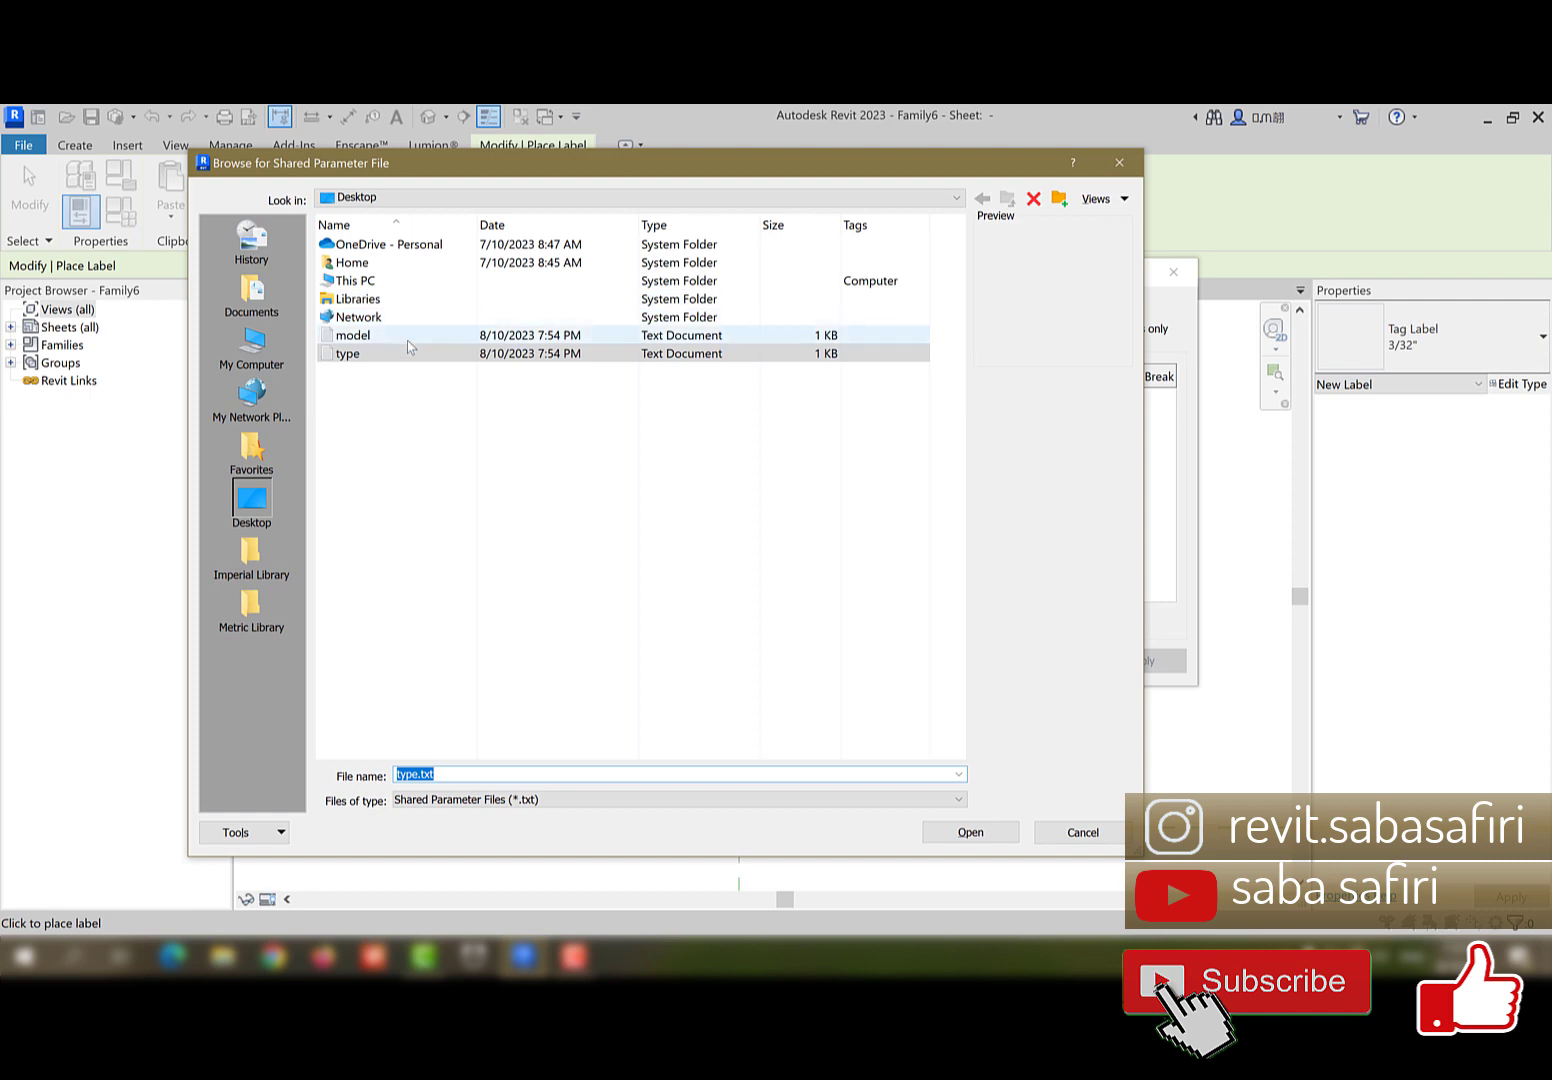
left_click(943, 836)
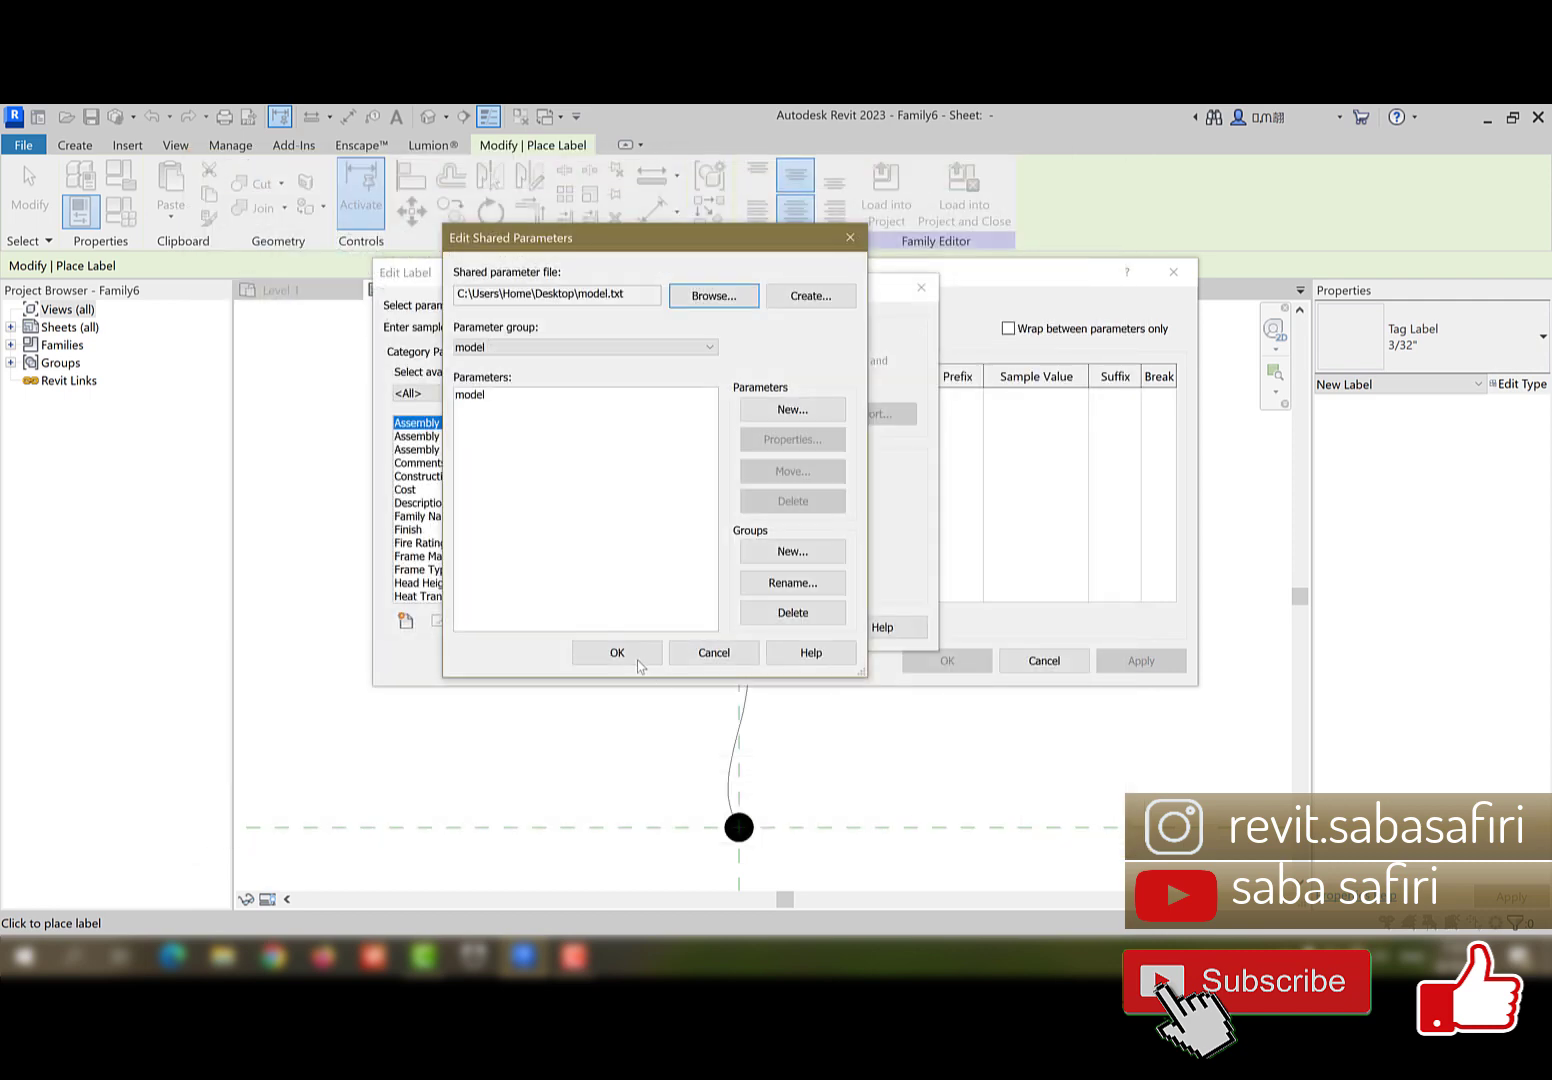
left_click(617, 653)
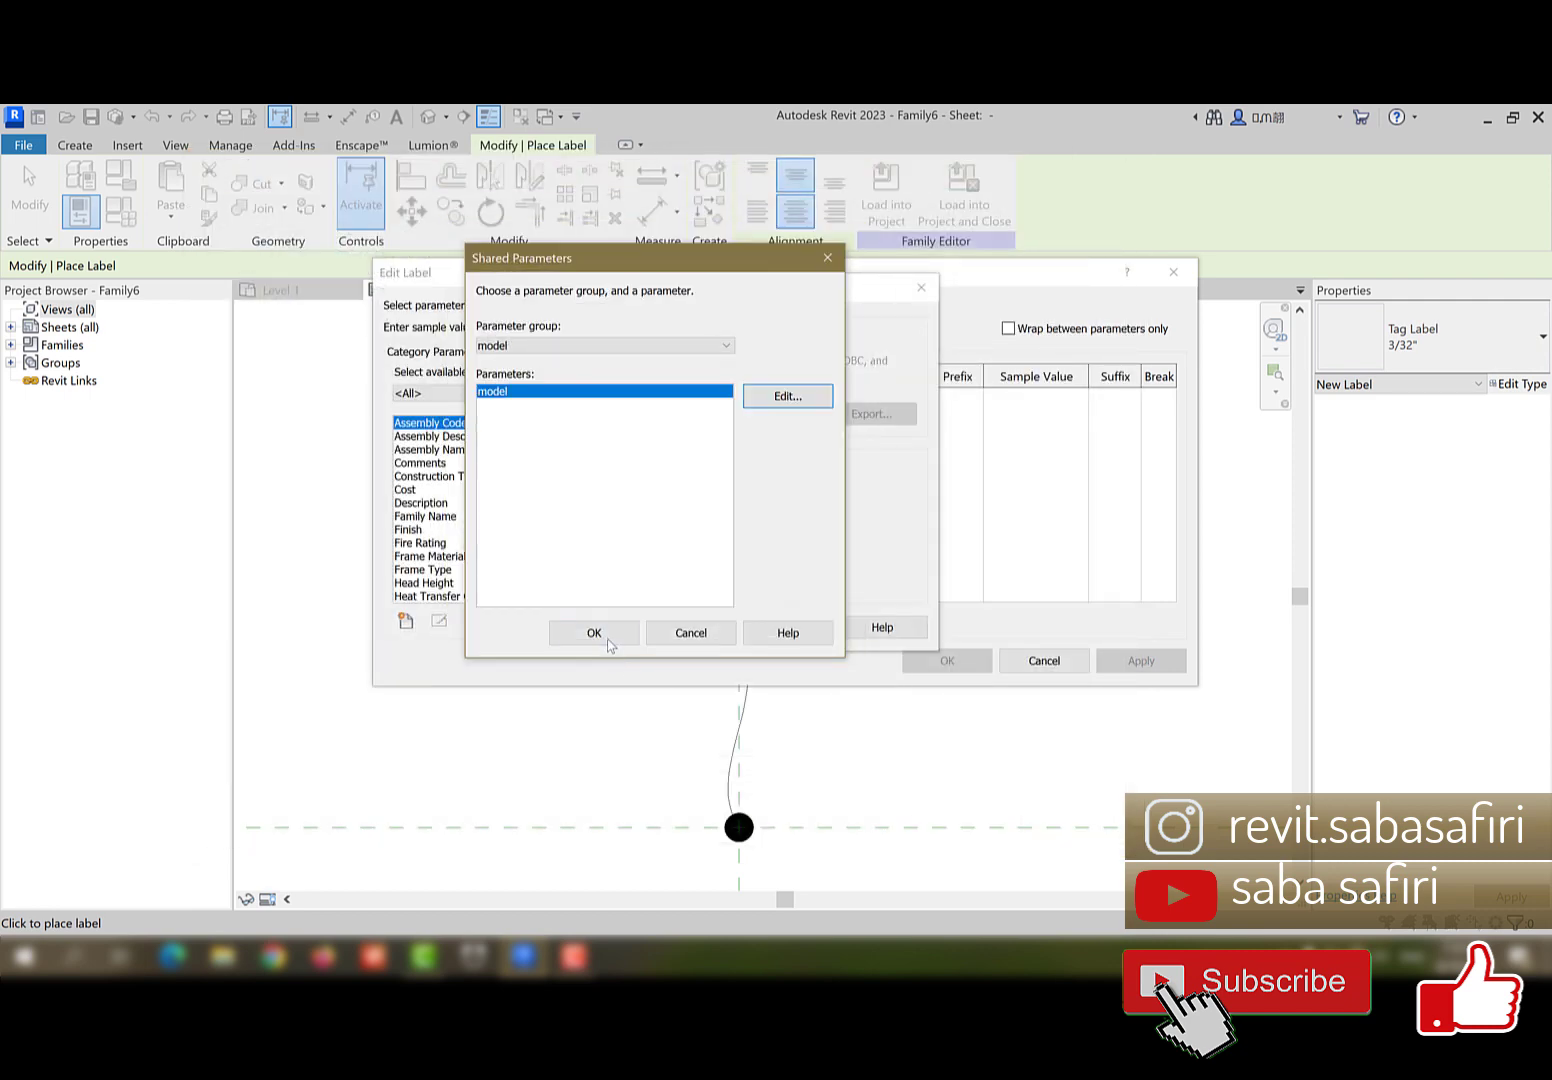
- Choose the model shared parameter and add it as the content of the label in the circle's upper half
left_click(596, 633)
left_click(688, 628)
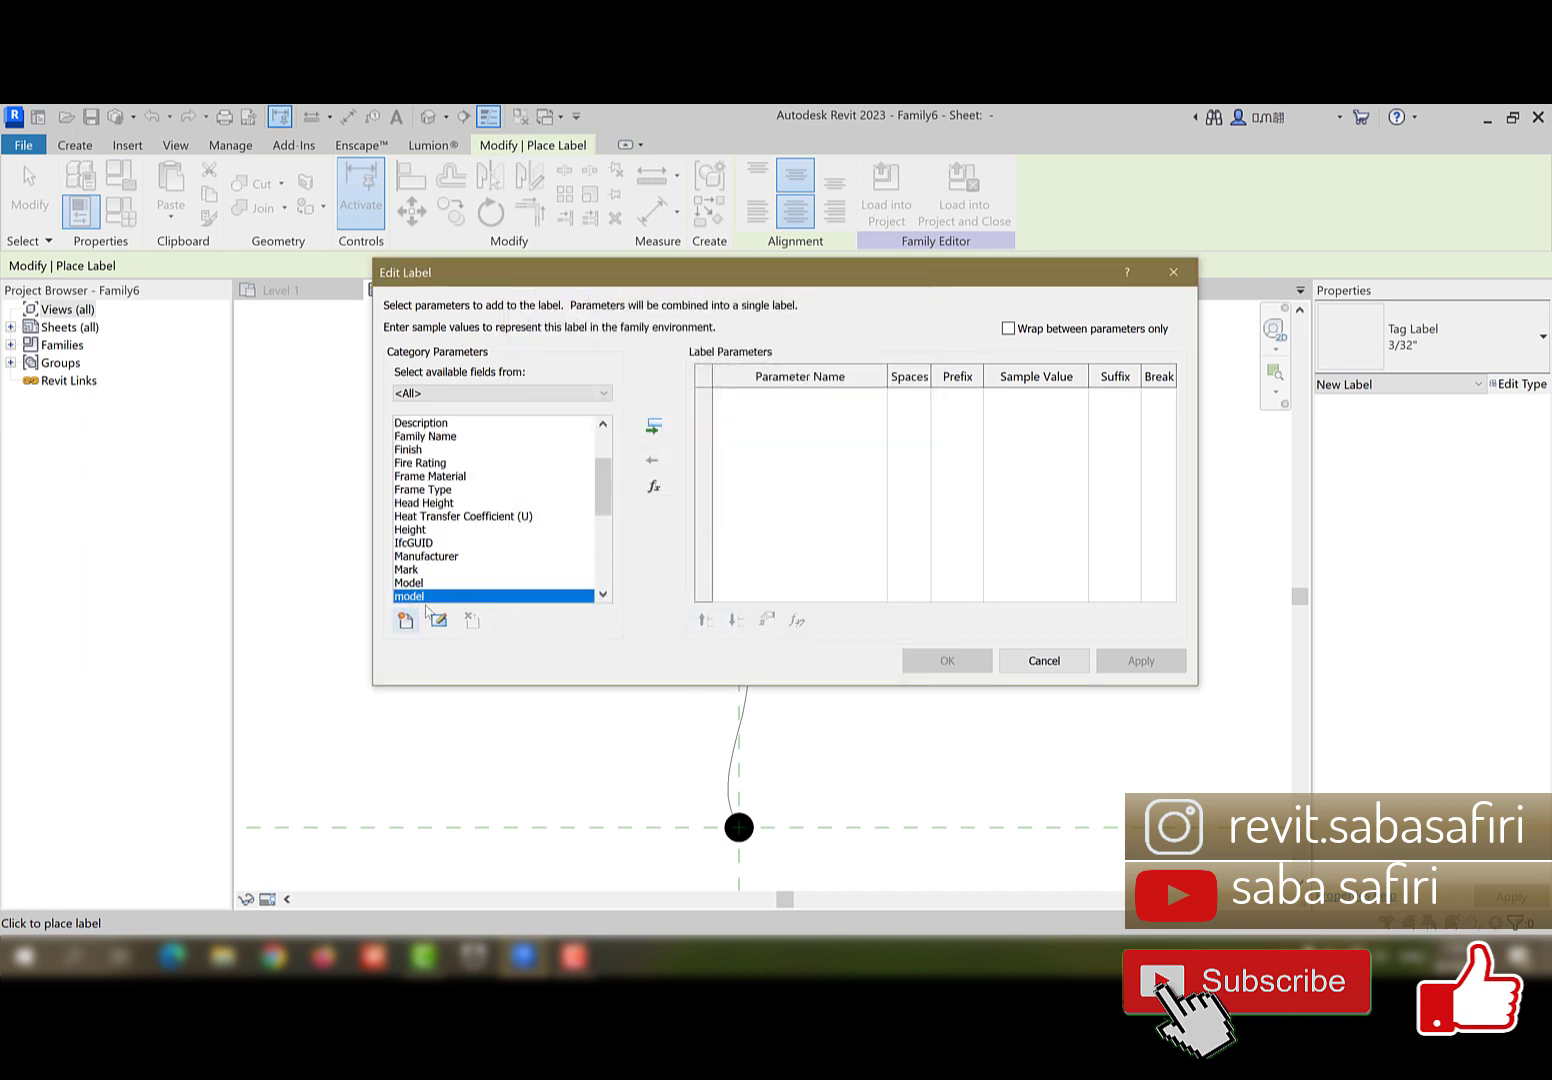
left_click(655, 430)
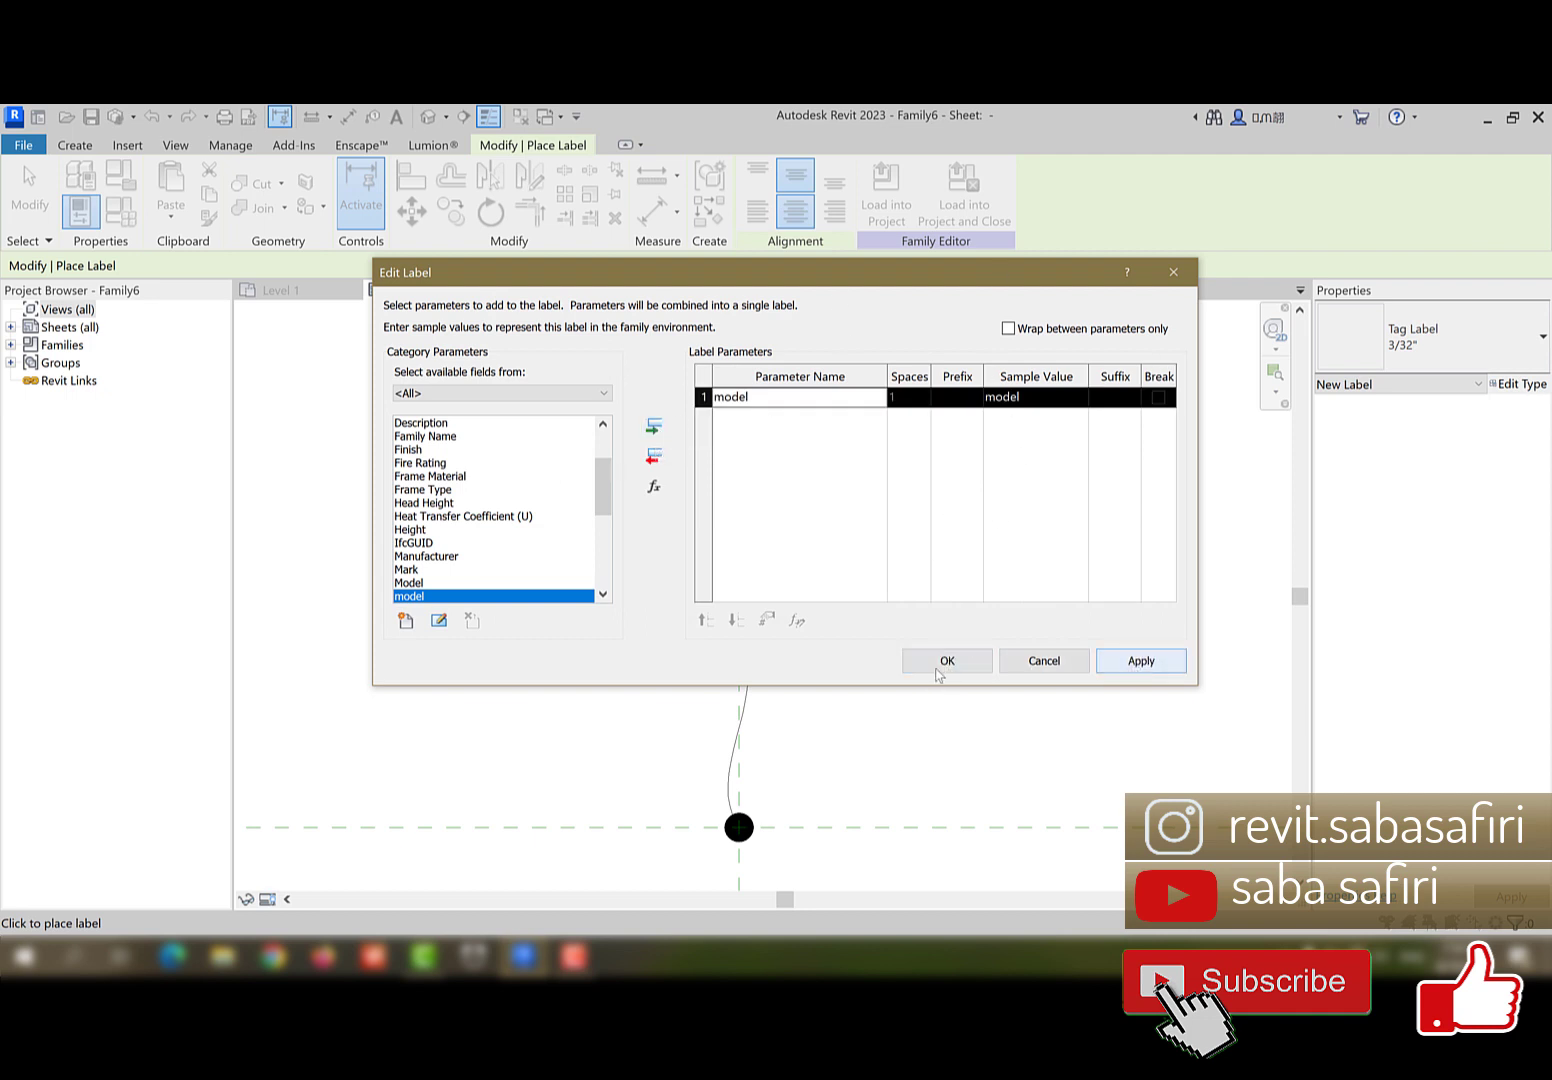
left_click(938, 672)
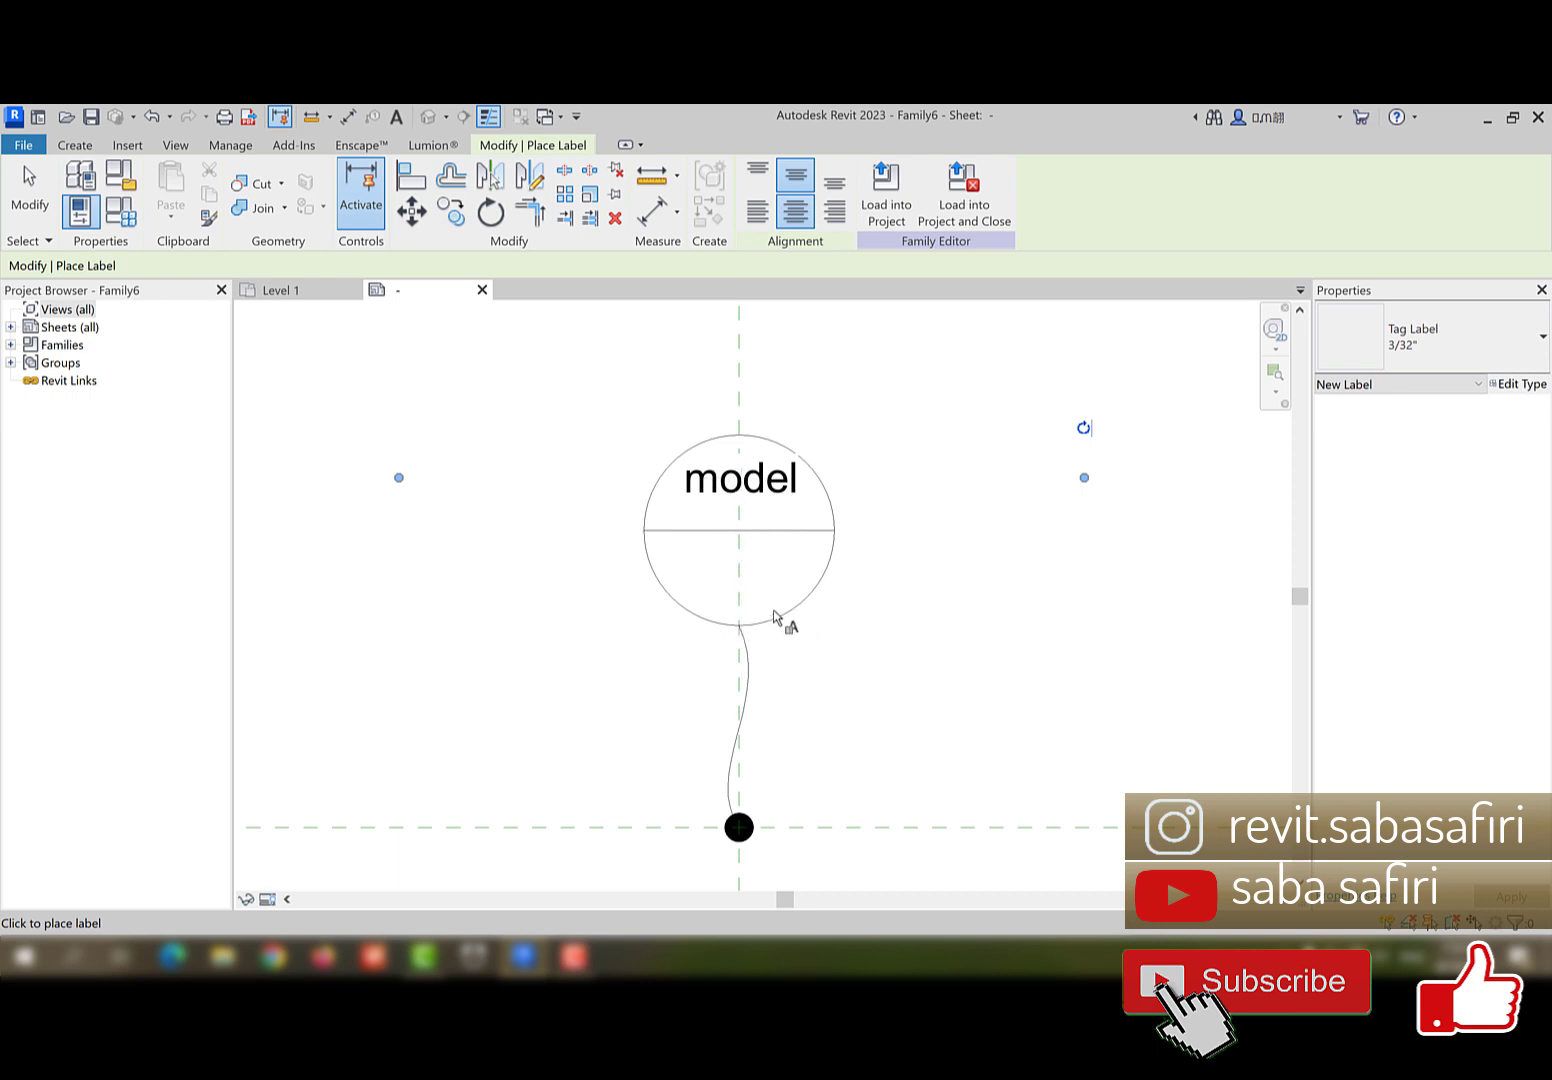
- Start a label in the circle's lower half and switch the shared parameter file to the type text file on the Desktop
left_click(734, 633)
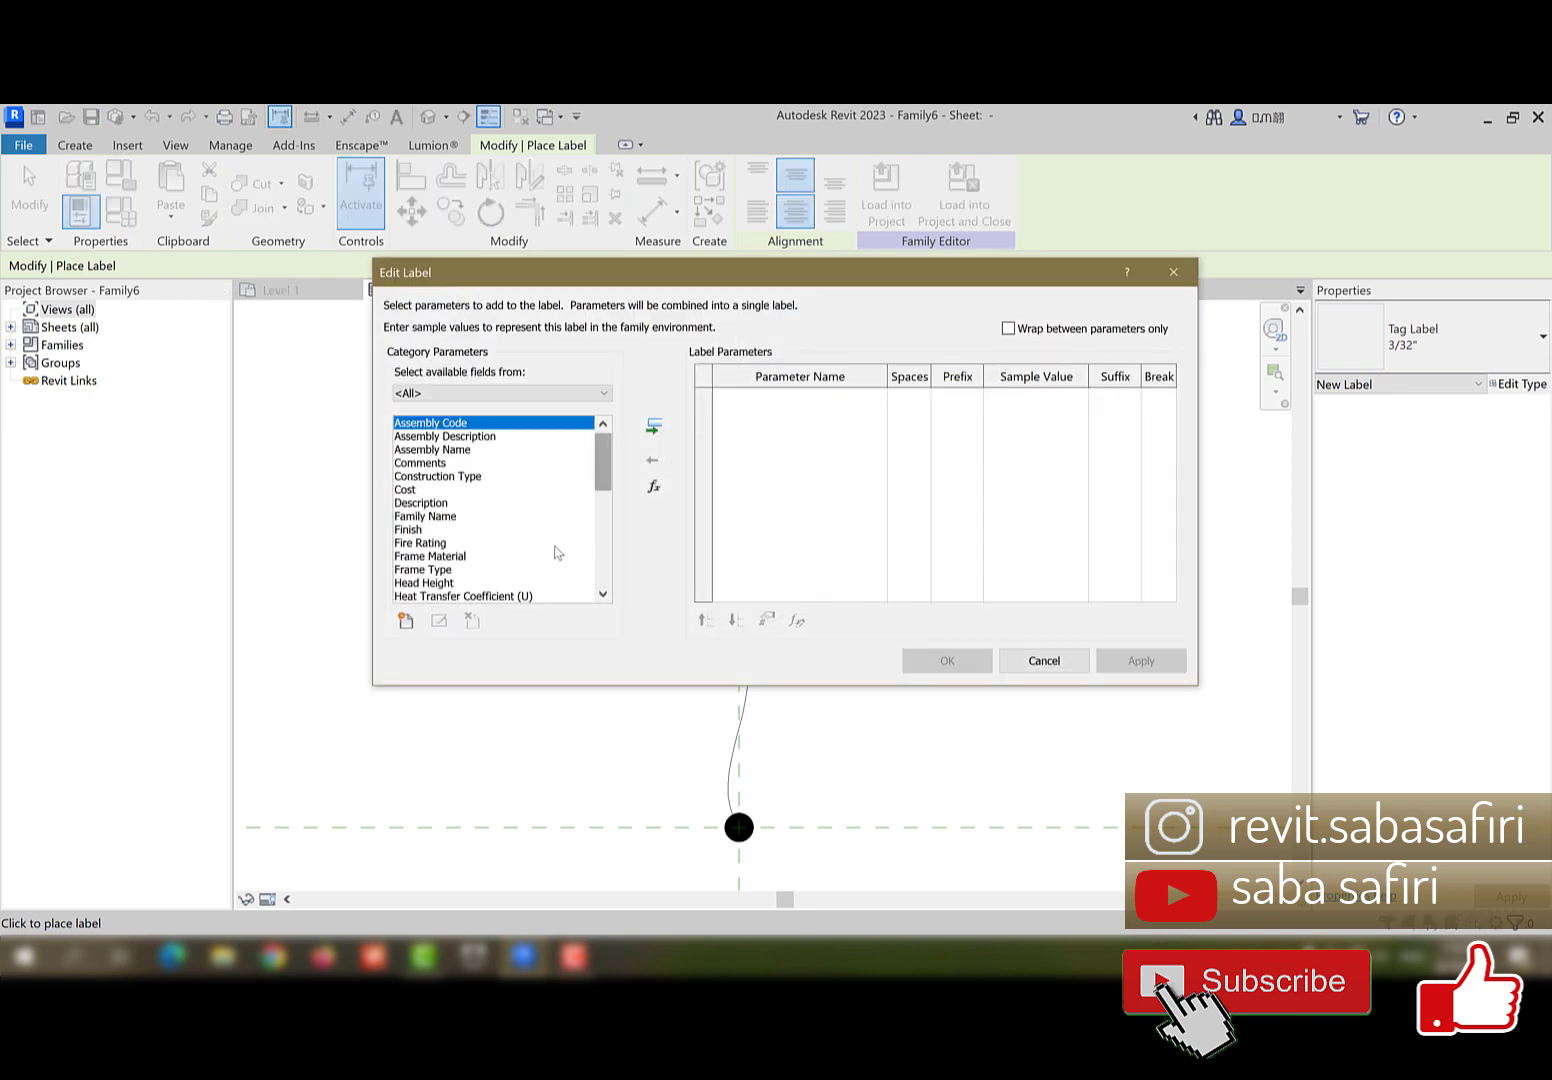
left_click(406, 621)
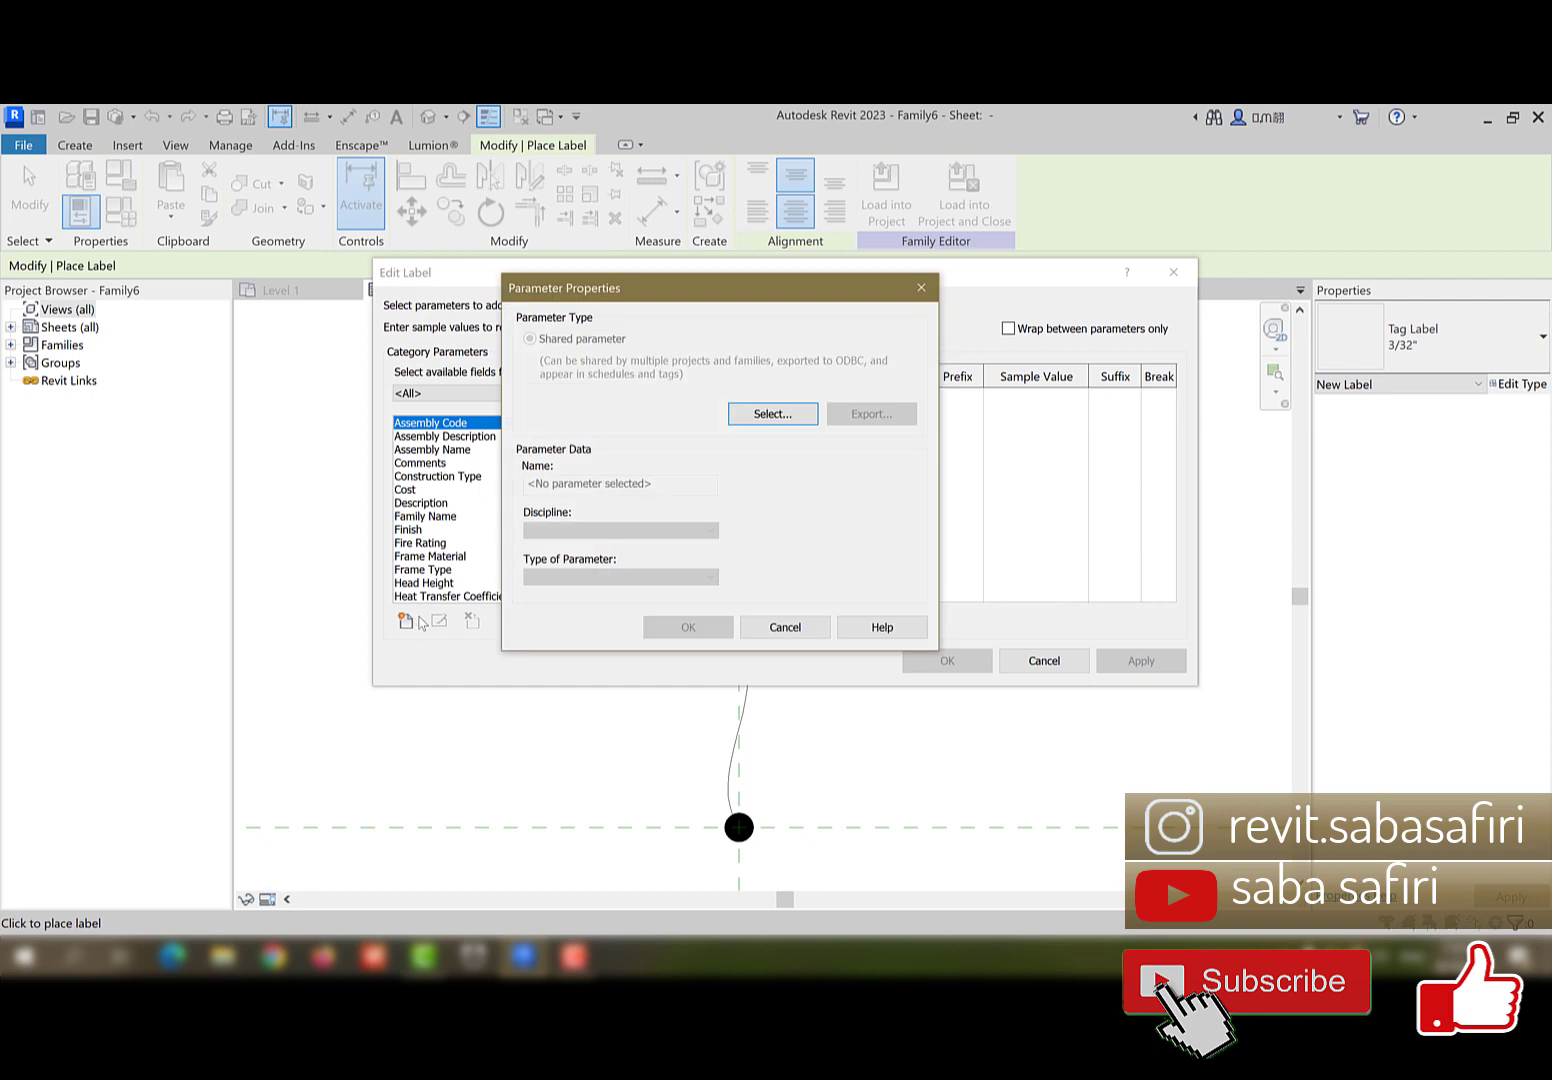
left_click(770, 418)
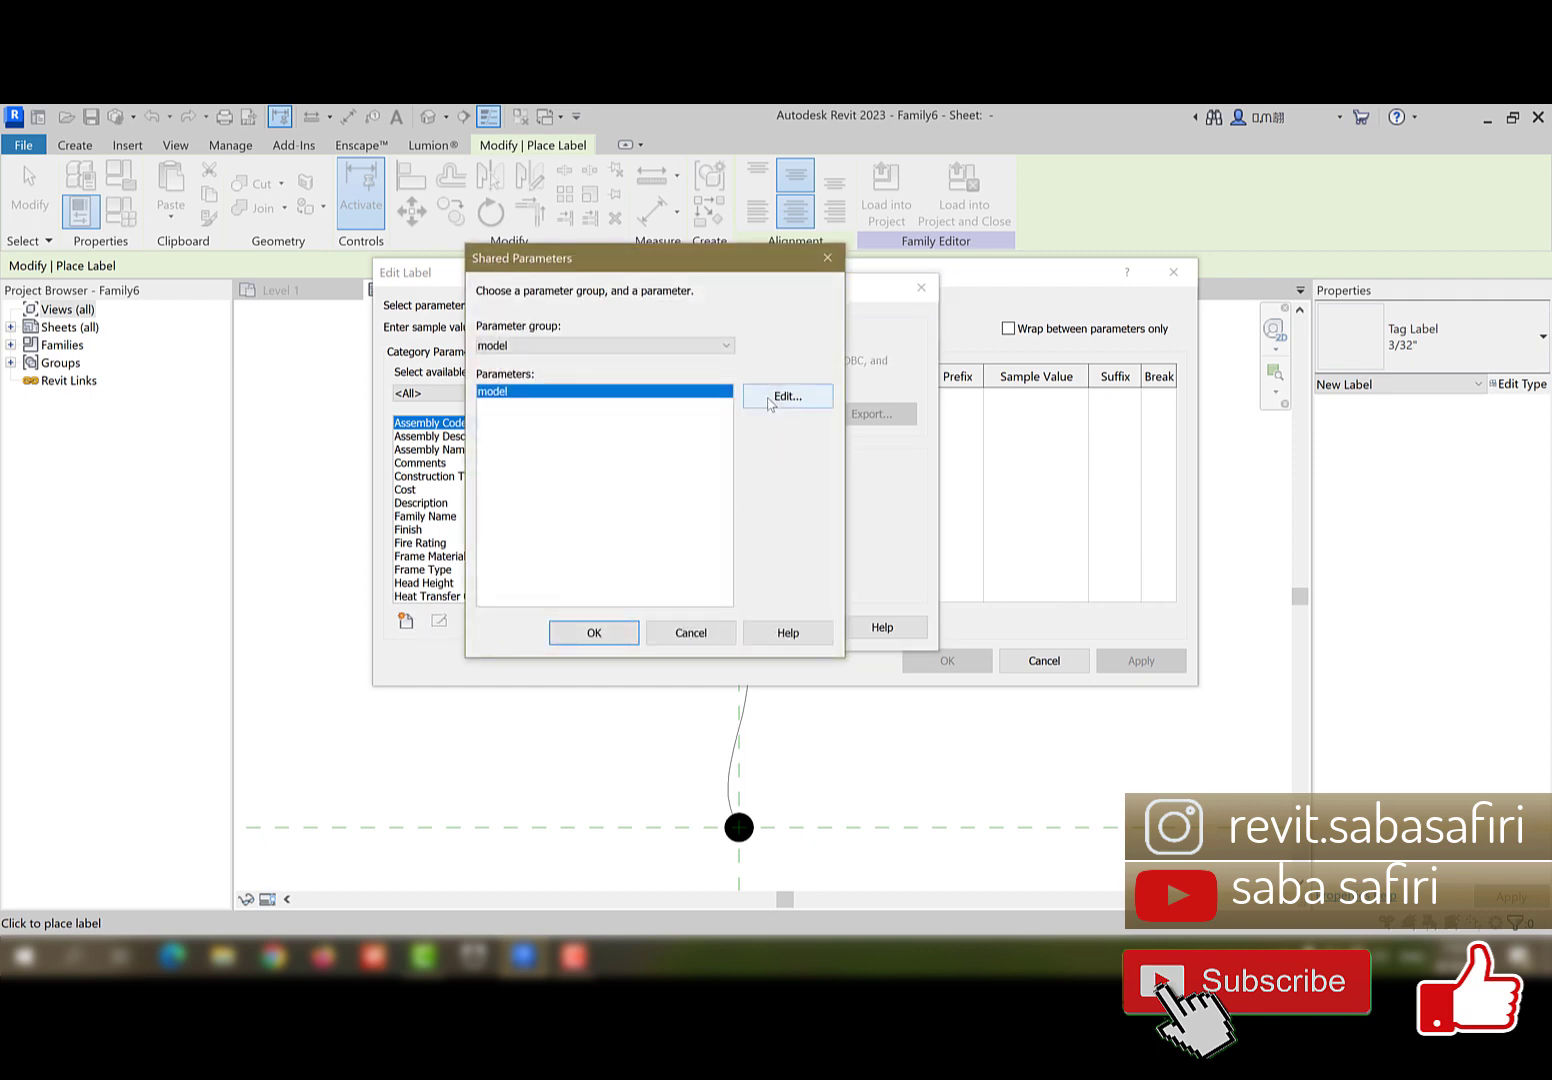
left_click(768, 403)
left_click(712, 296)
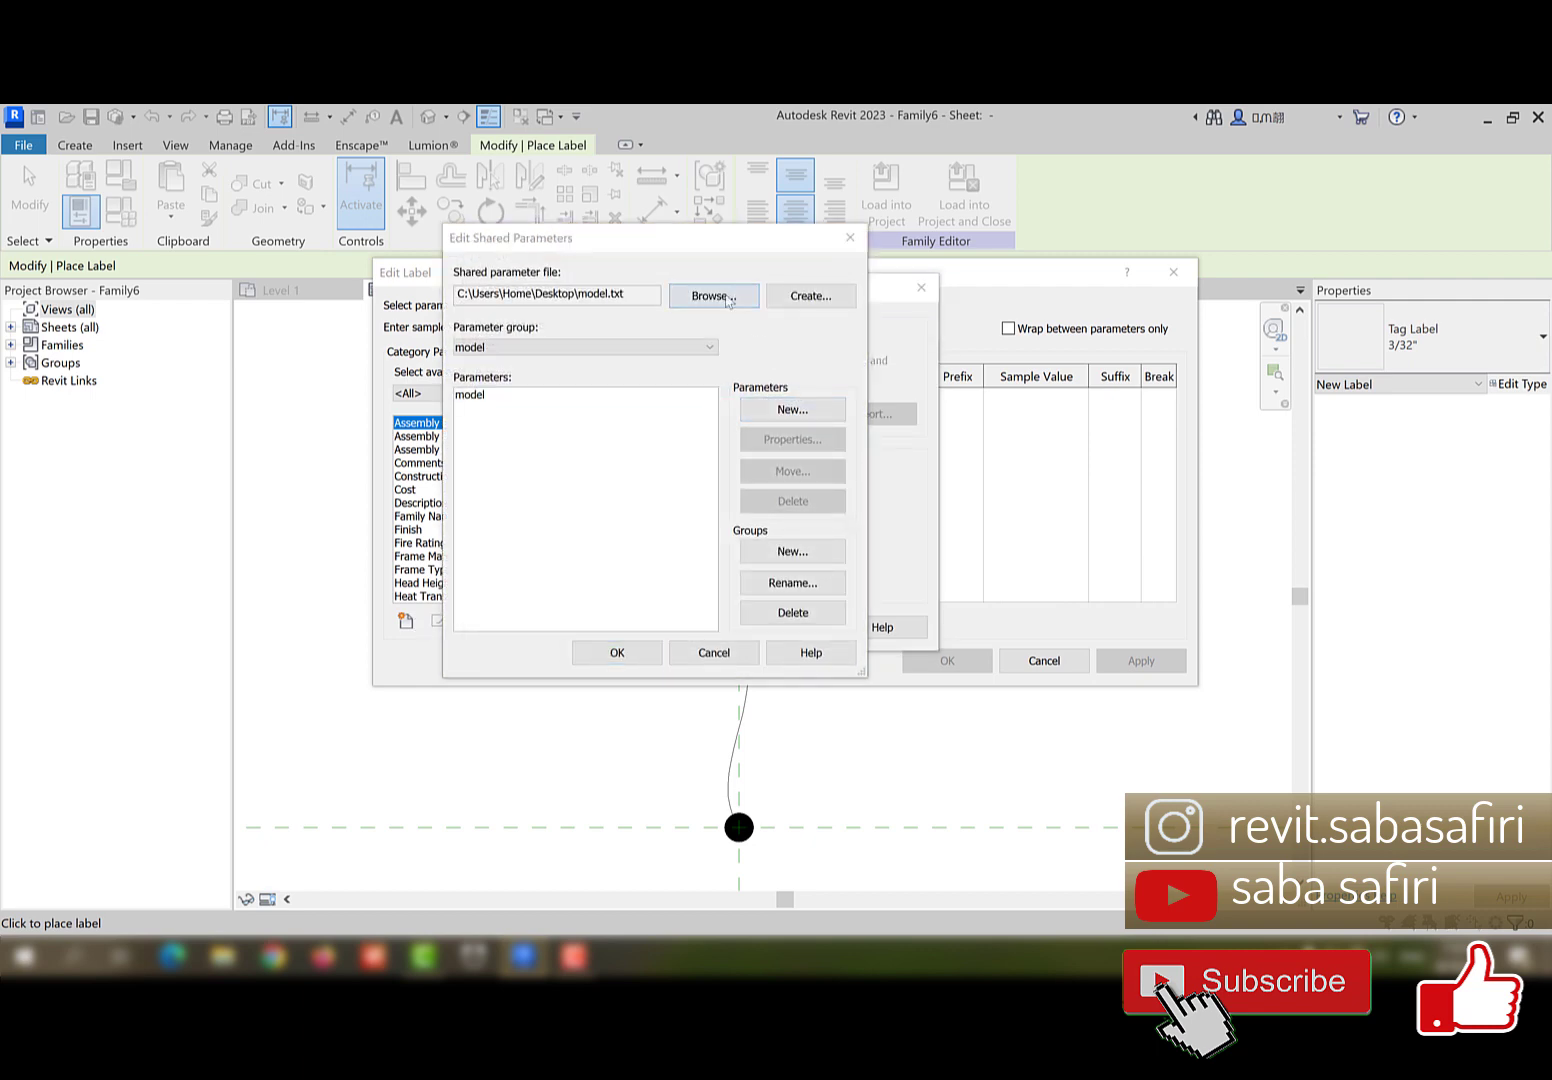
left_click(392, 352)
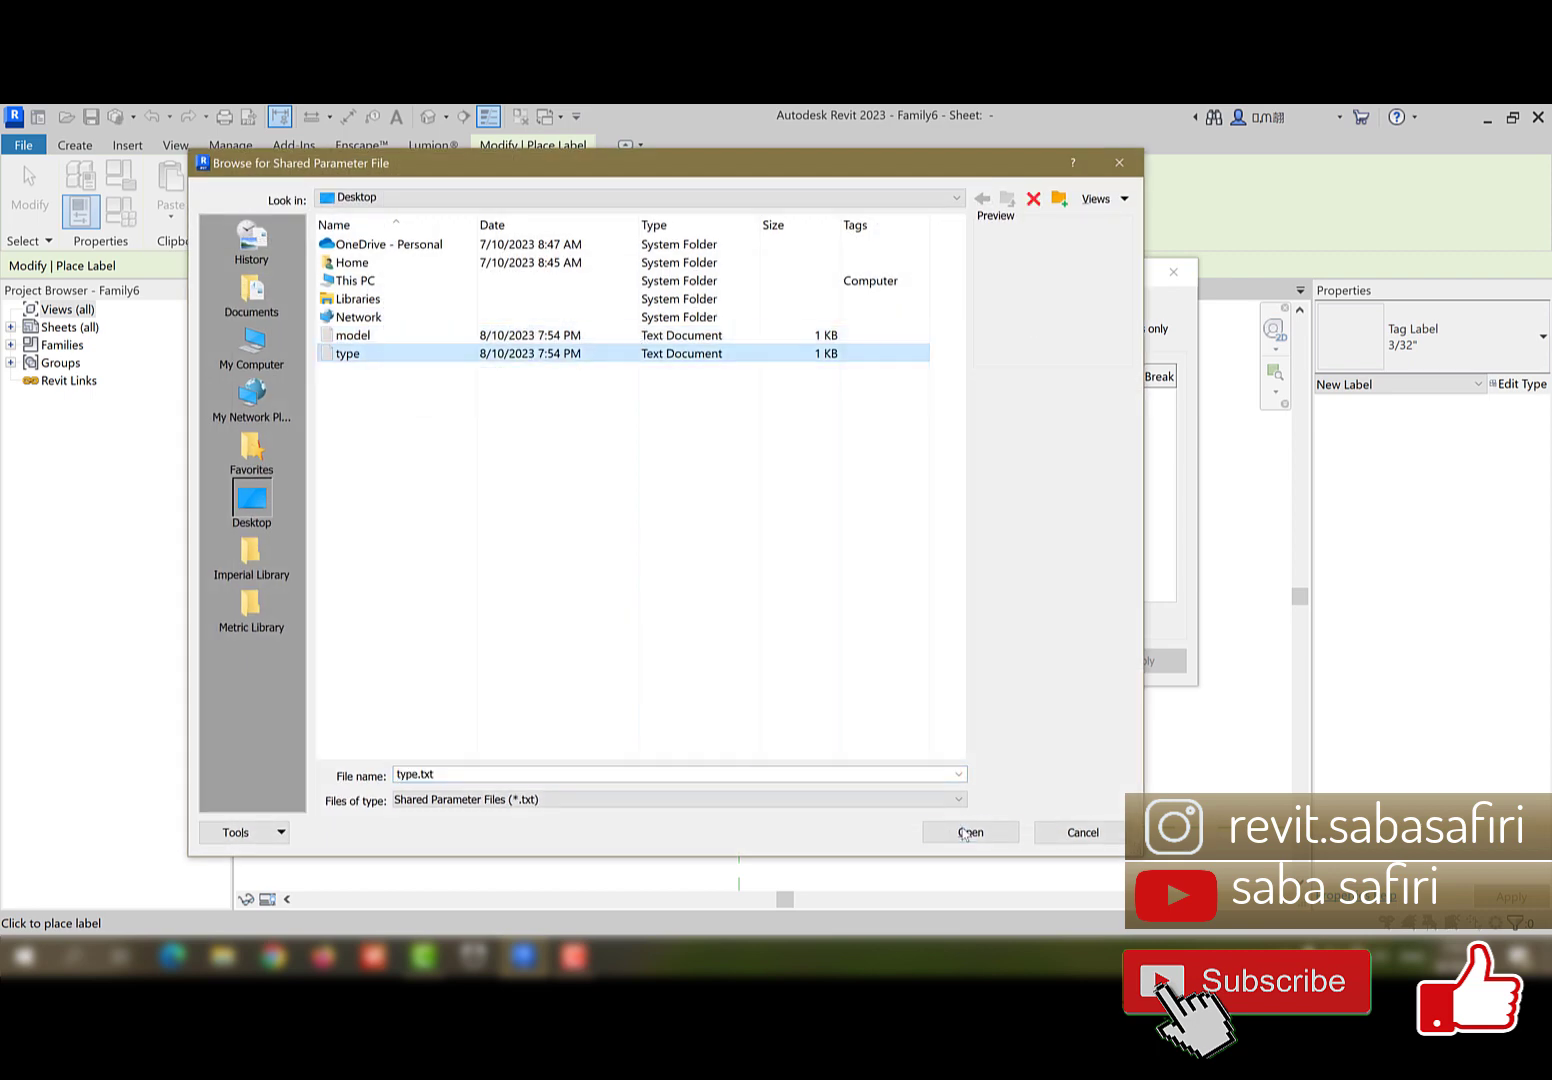
left_click(968, 832)
left_click(645, 655)
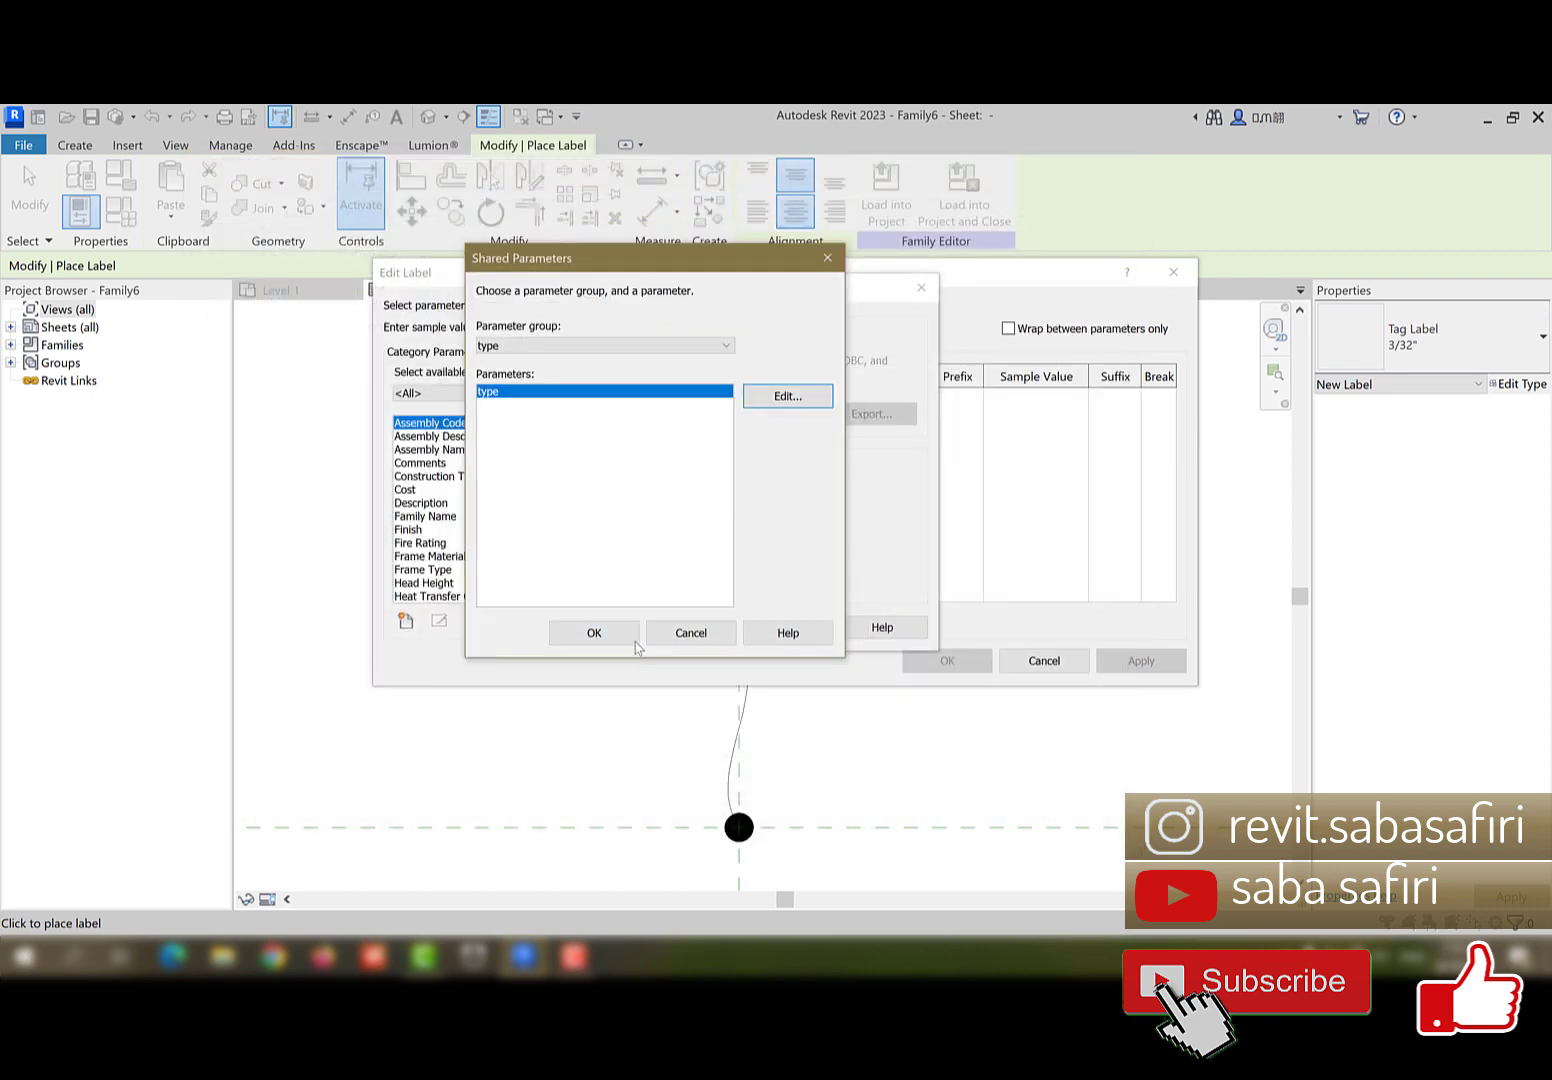
- Choose the type shared parameter and add it as the content of the lower label
left_click(643, 637)
left_click(688, 628)
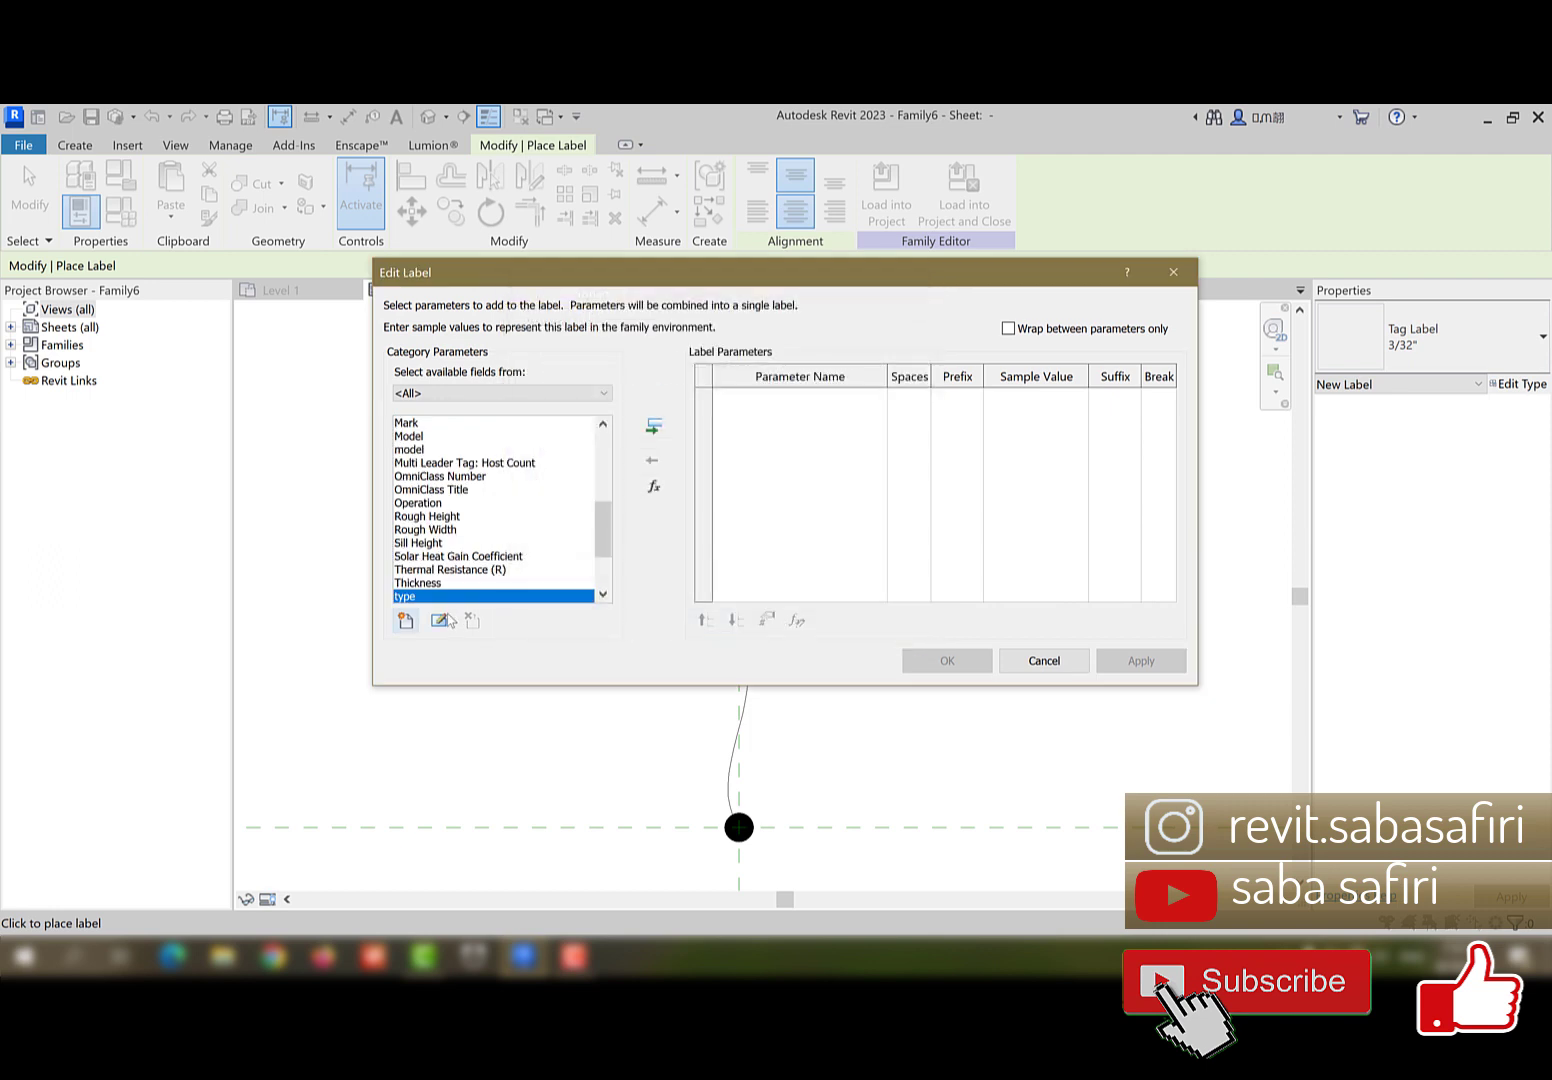
left_click(653, 426)
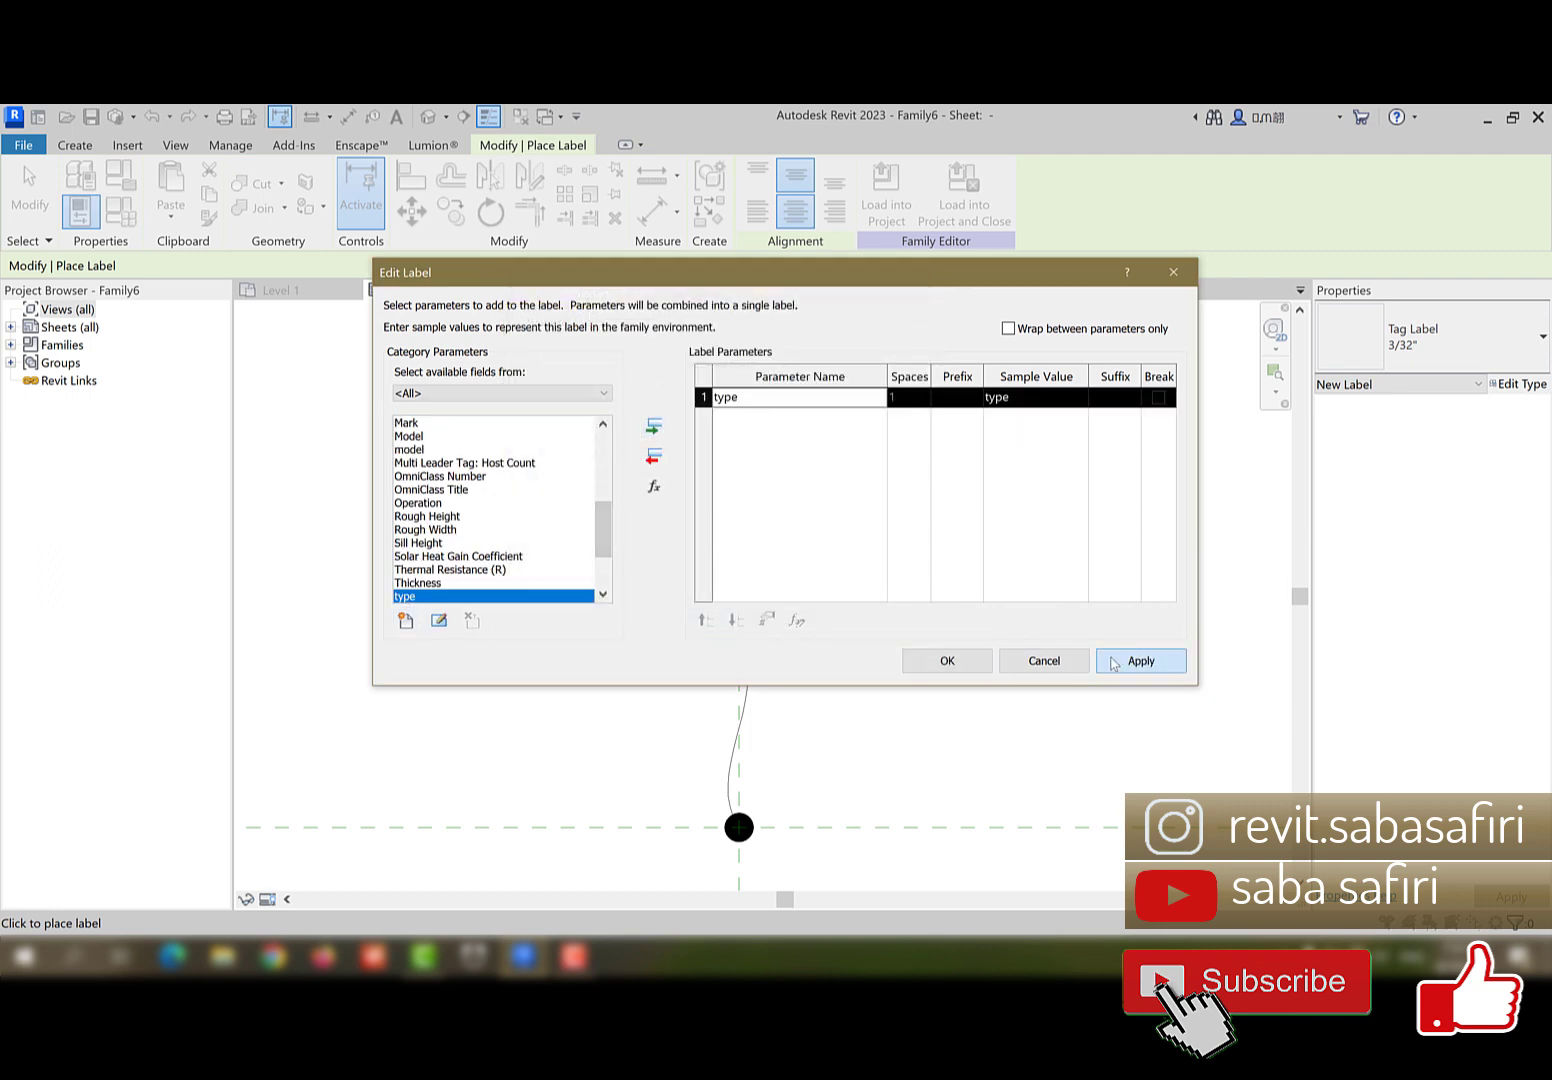
left_click(950, 662)
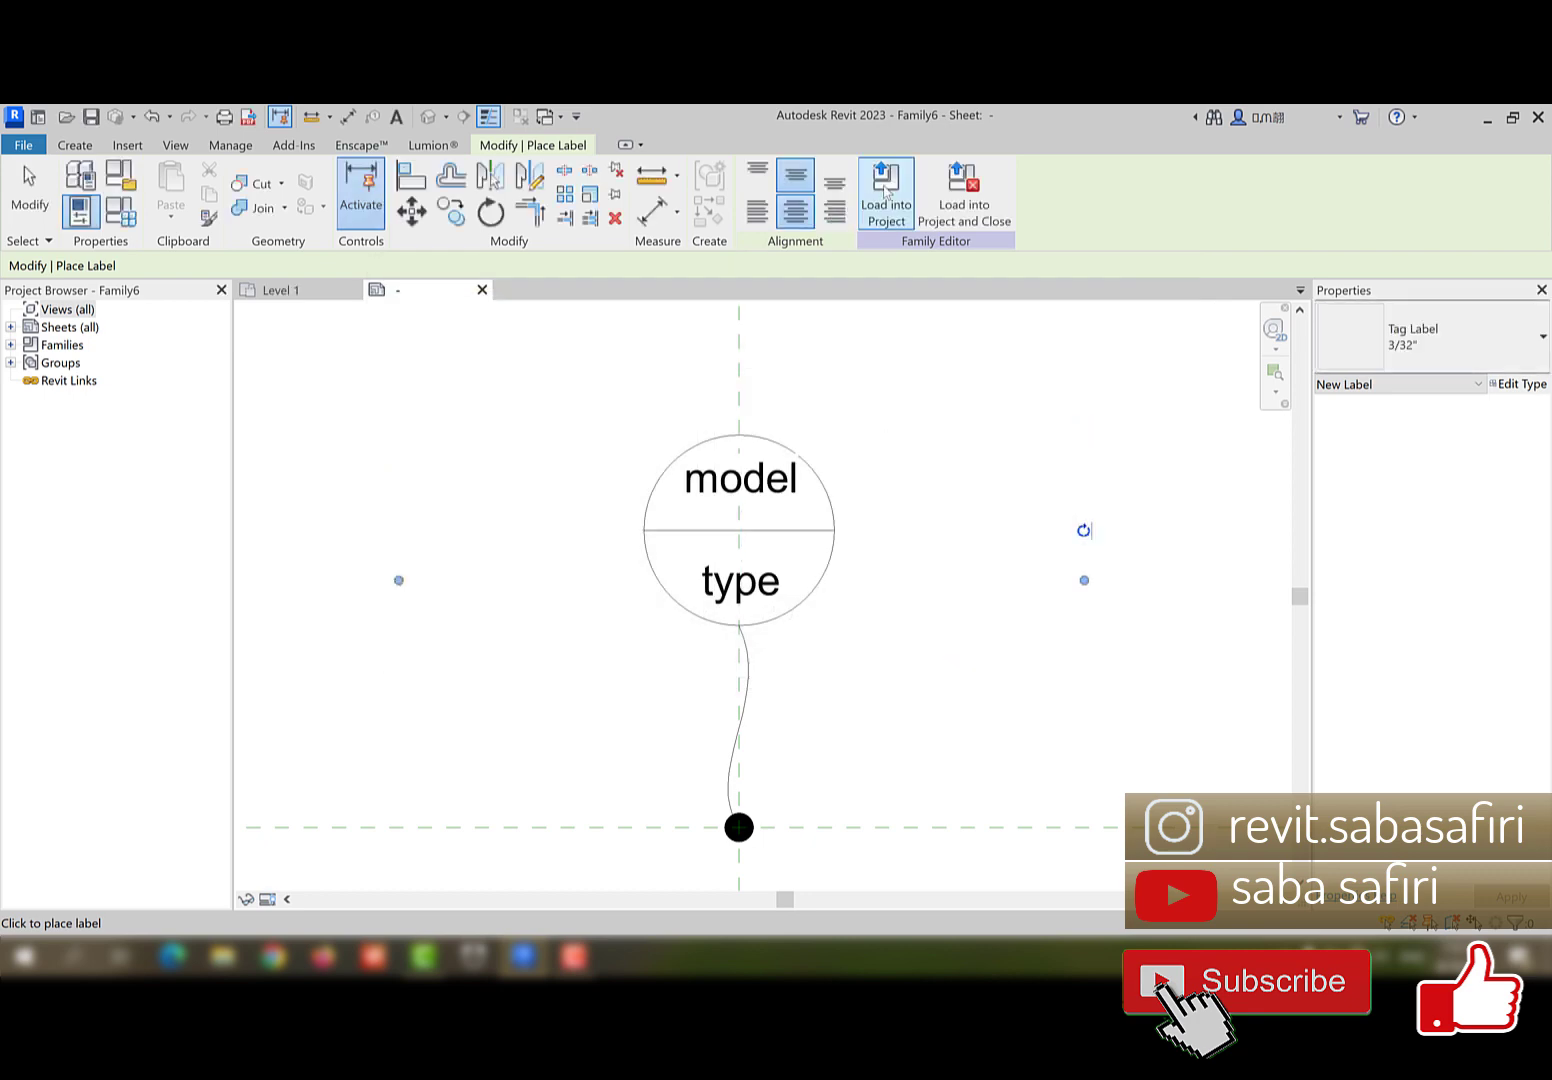
- Load the tag family into the project, overwriting the existing version
left_click(886, 190)
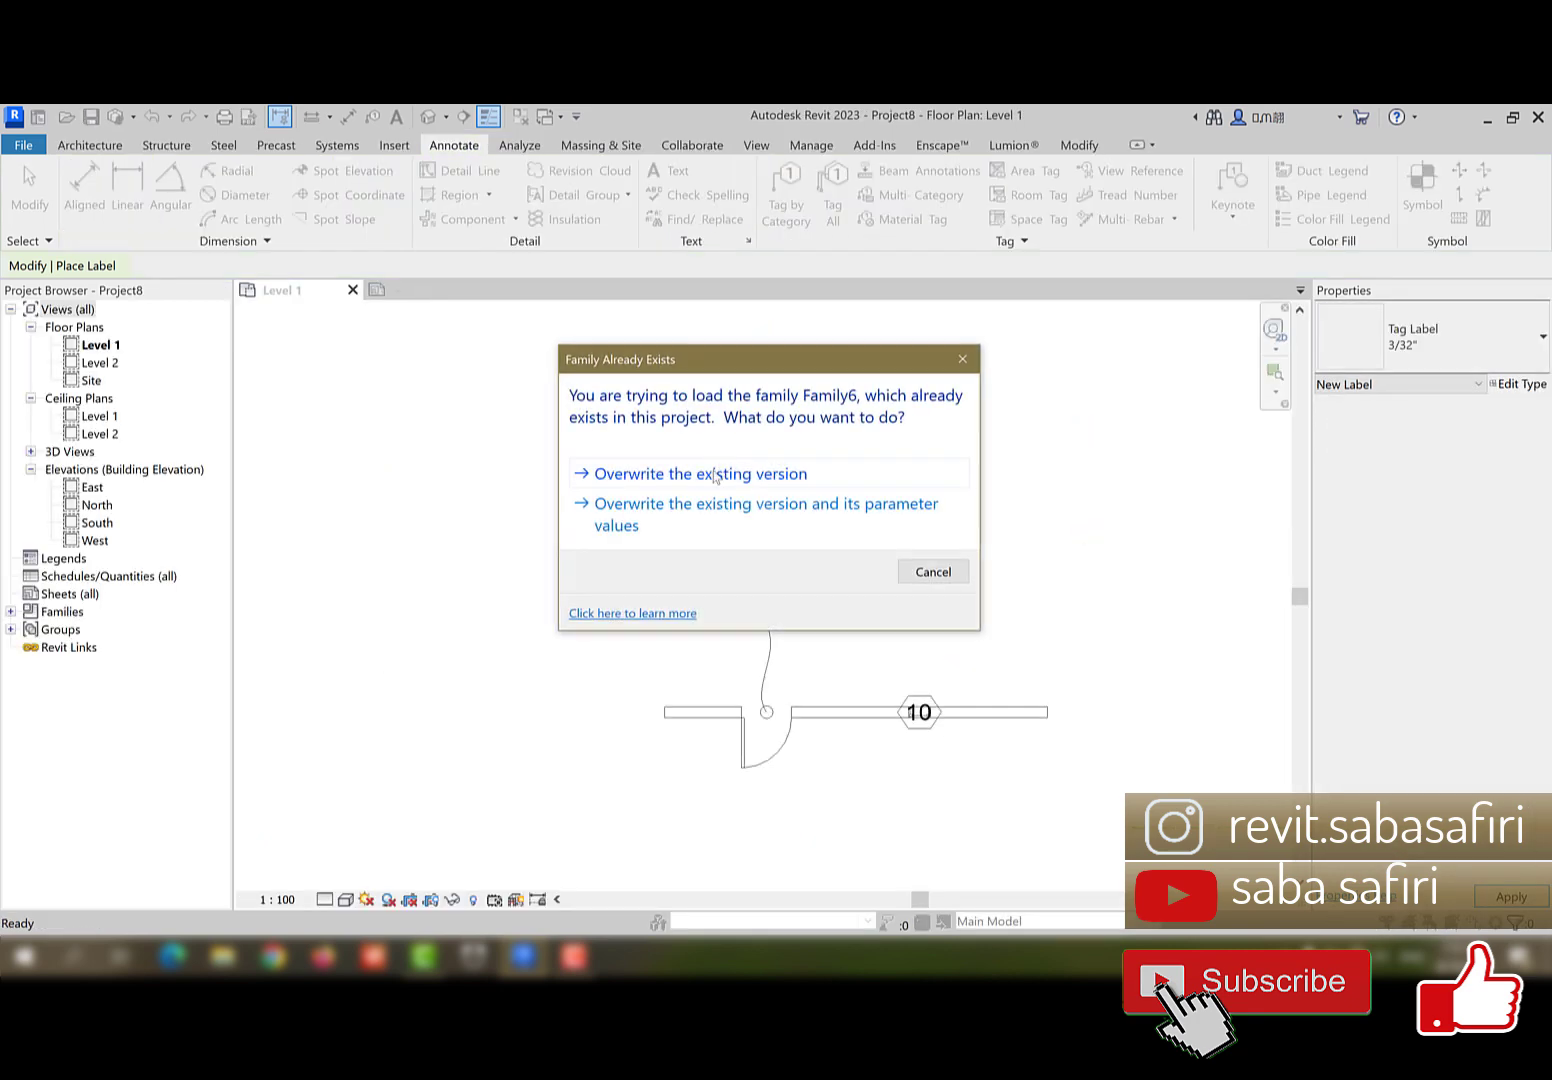
left_click(712, 474)
key("Escape")
scroll(800, 668, "up", 2)
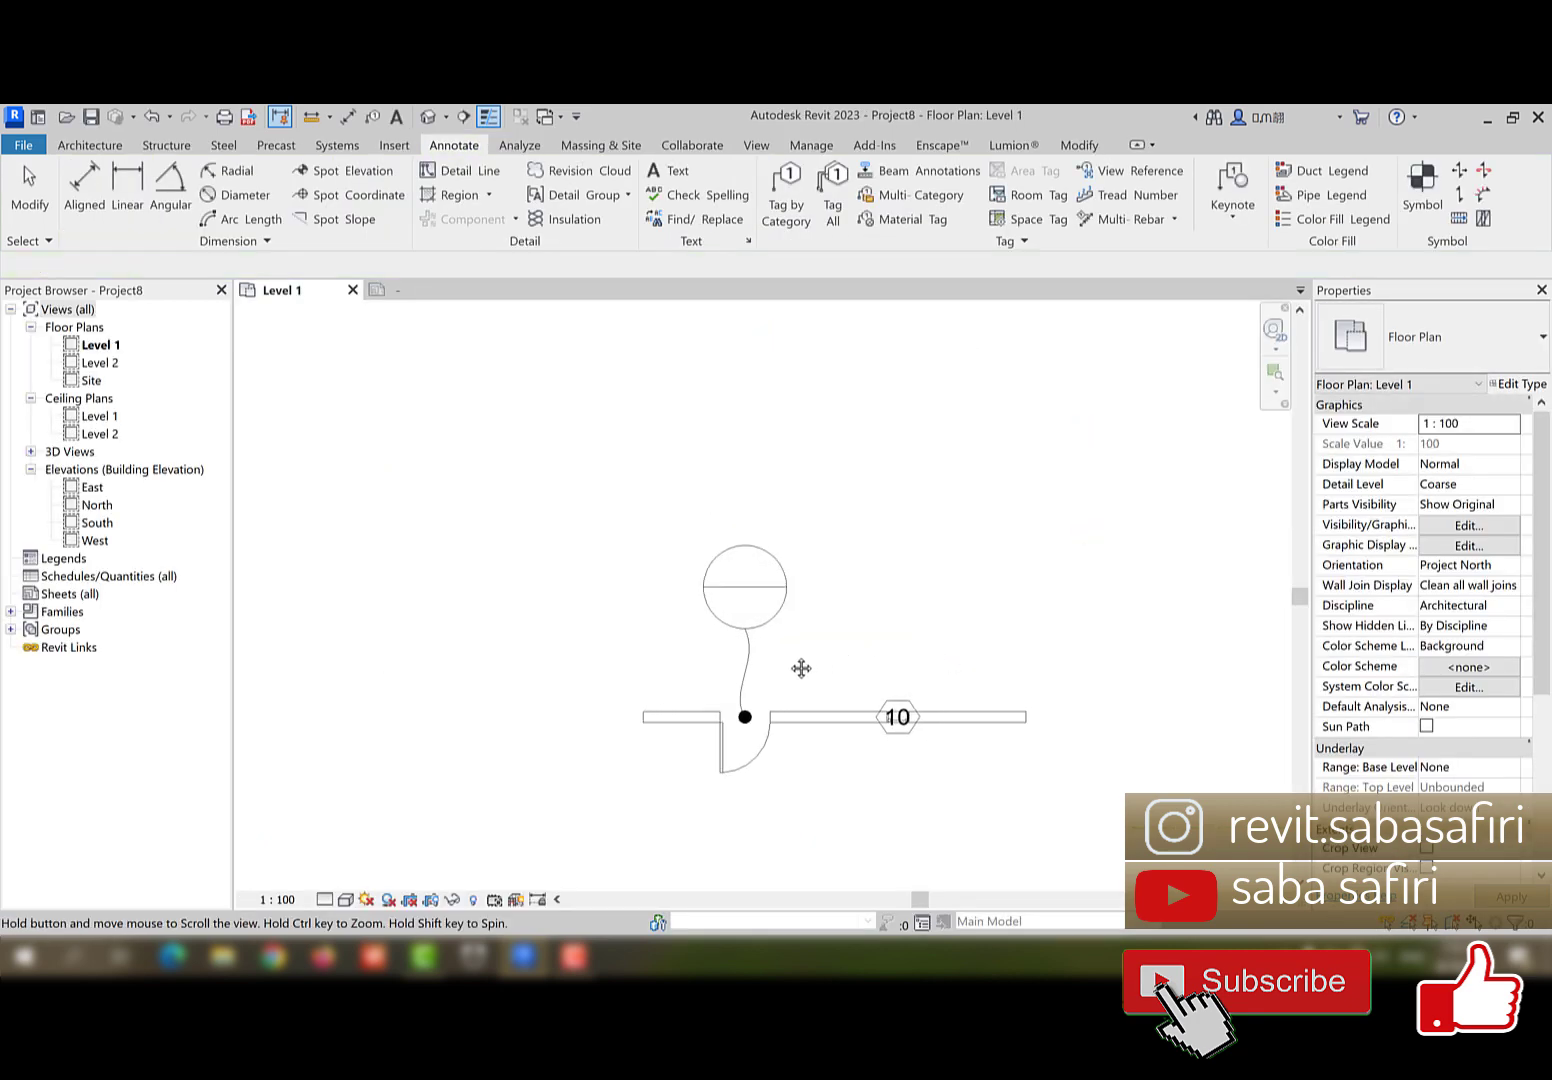
scroll(761, 687, "up", 1)
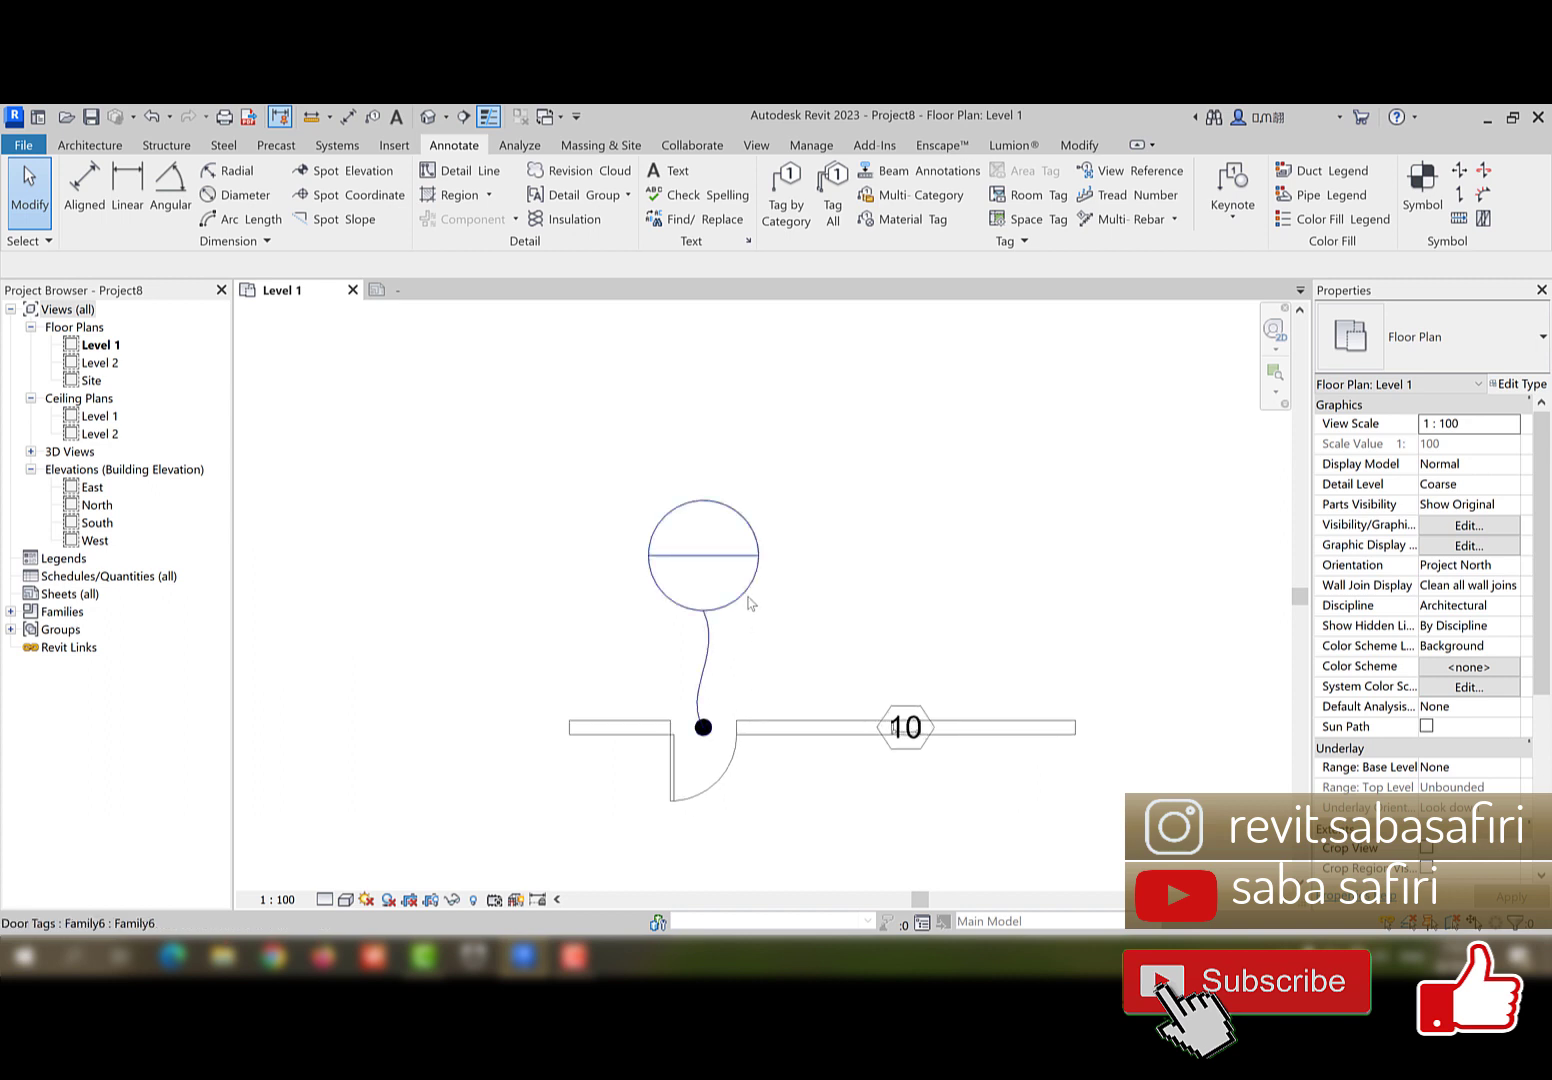
- Examine the placed door tag's labels and the properties of the tagged door in the Level 1 floor plan
left_click(751, 603)
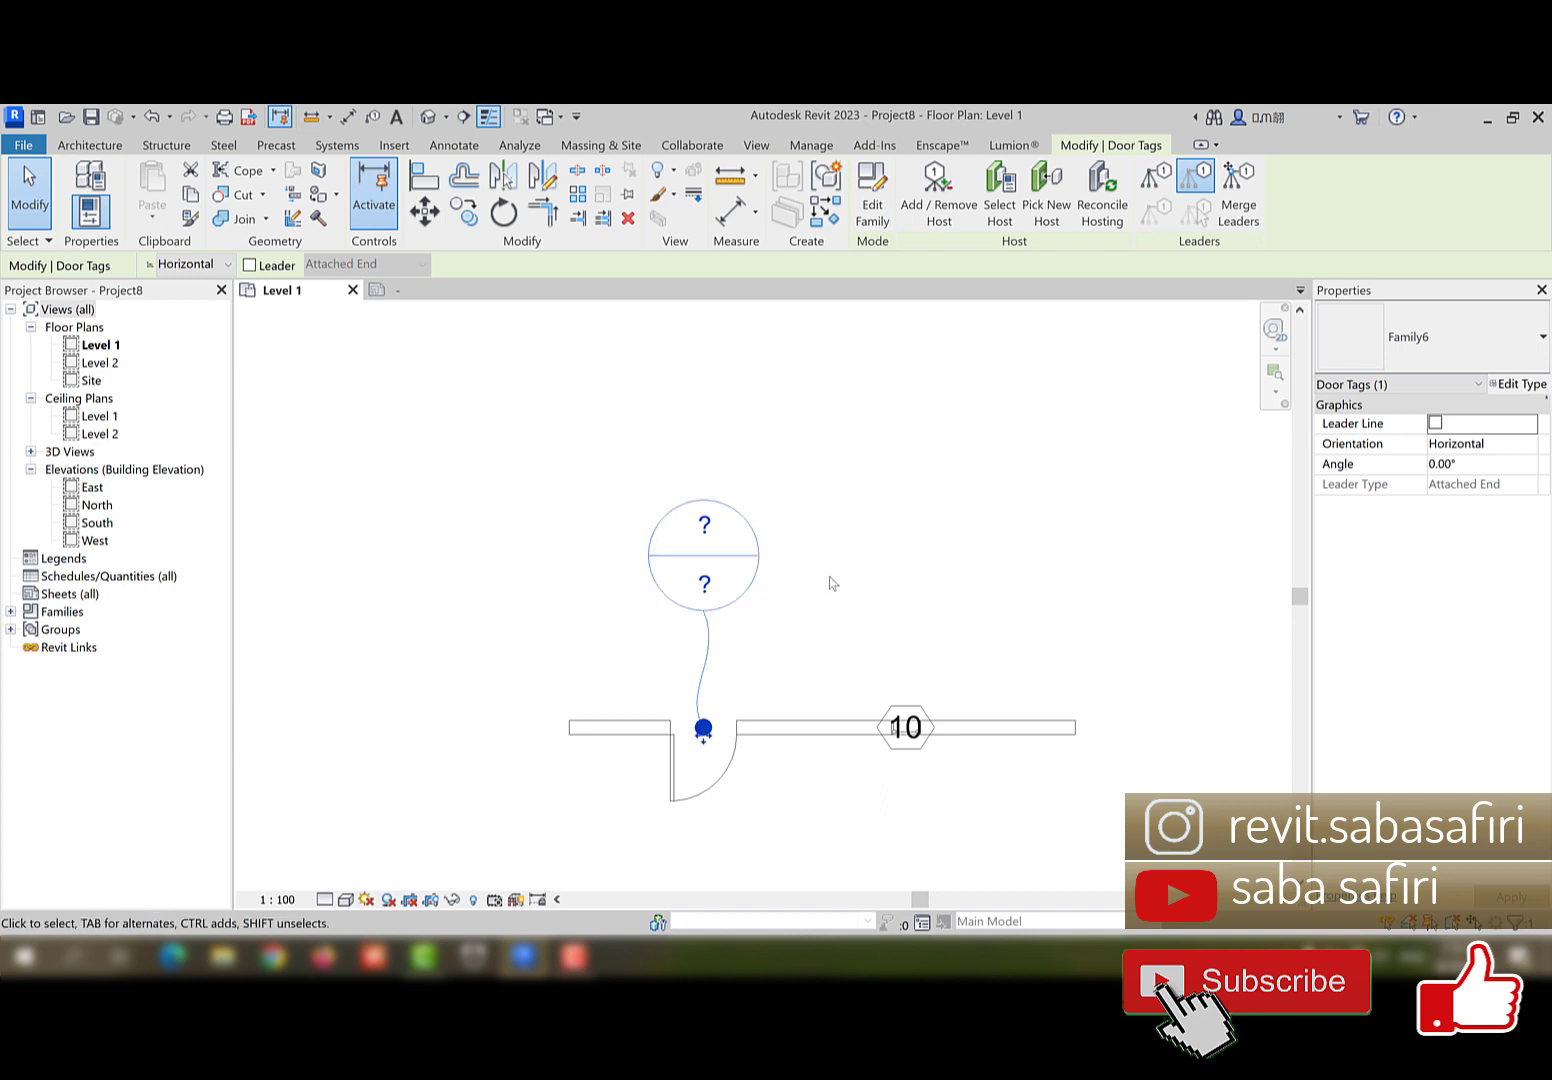
middle_click_drag(829, 583, 761, 578)
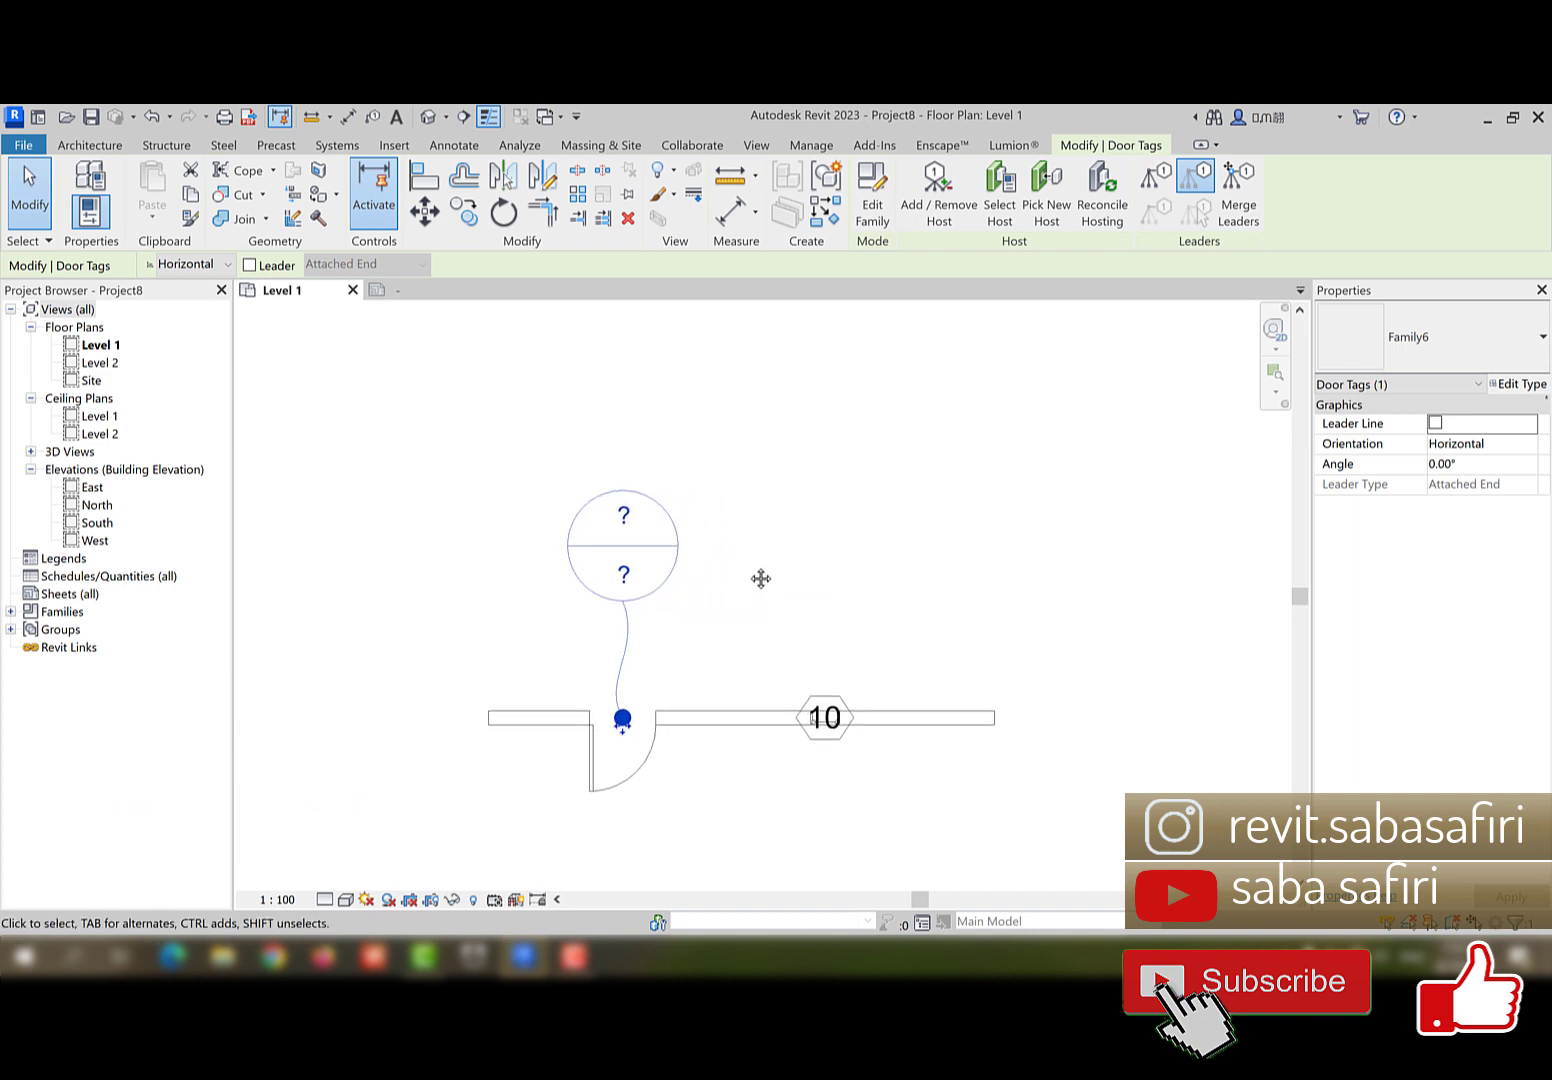
left_click(686, 776)
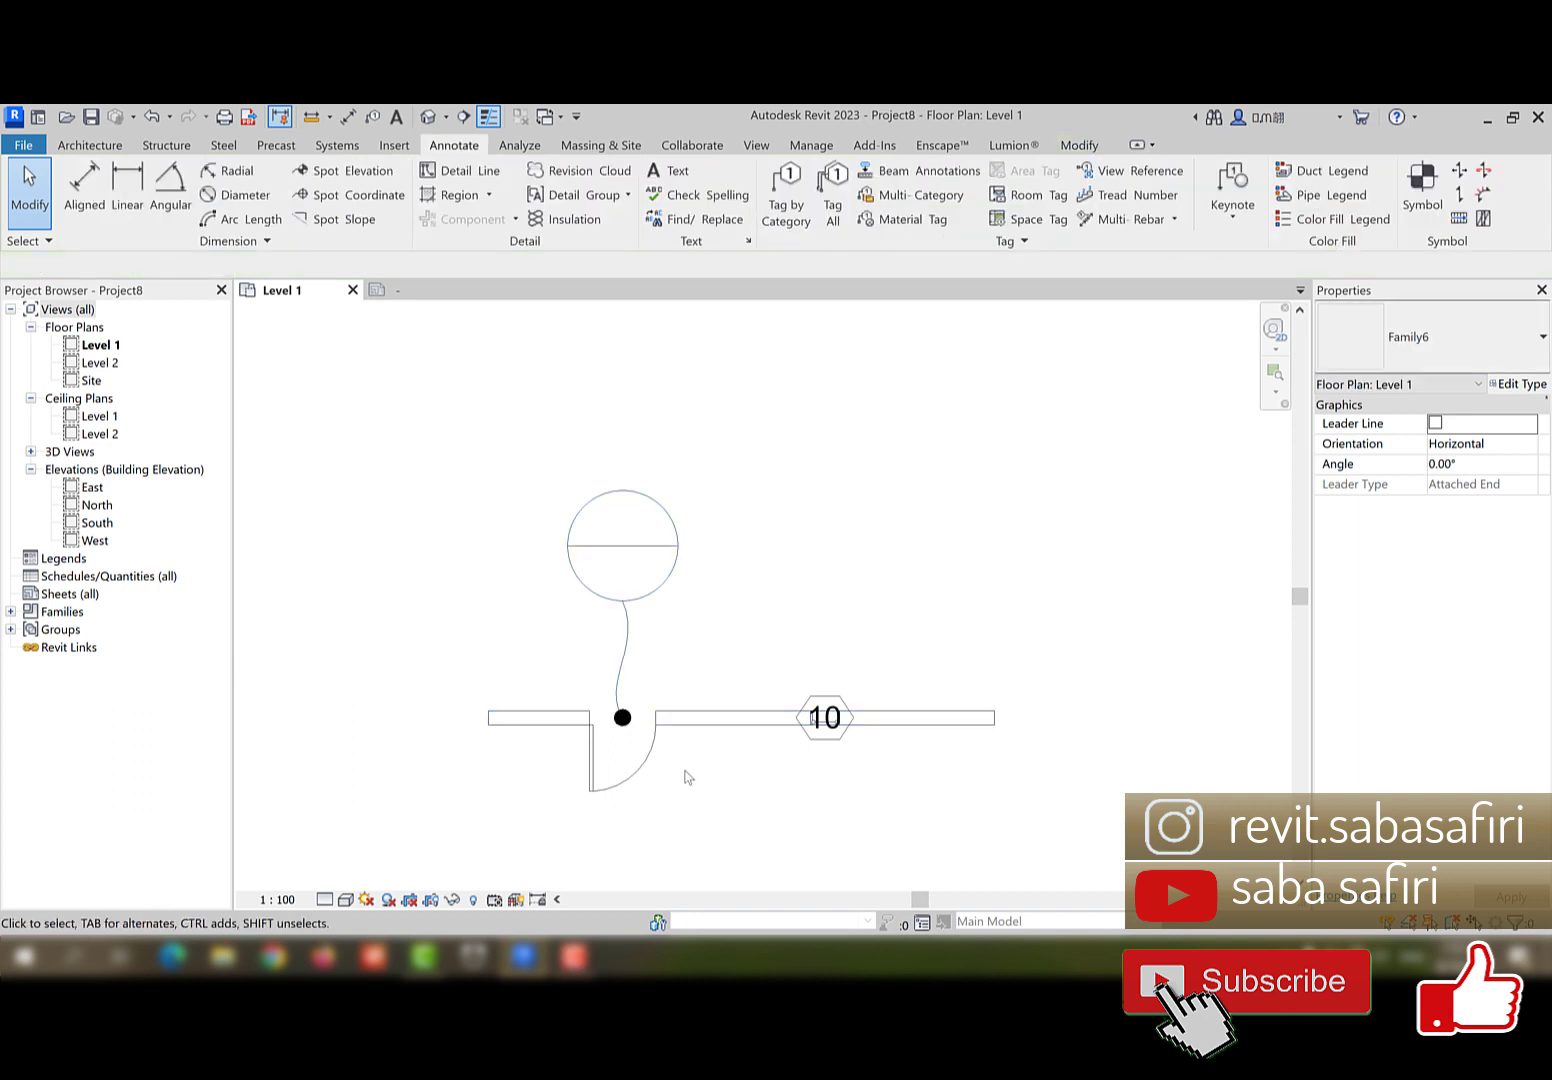
middle_click_drag(686, 776, 690, 718)
left_click(638, 726)
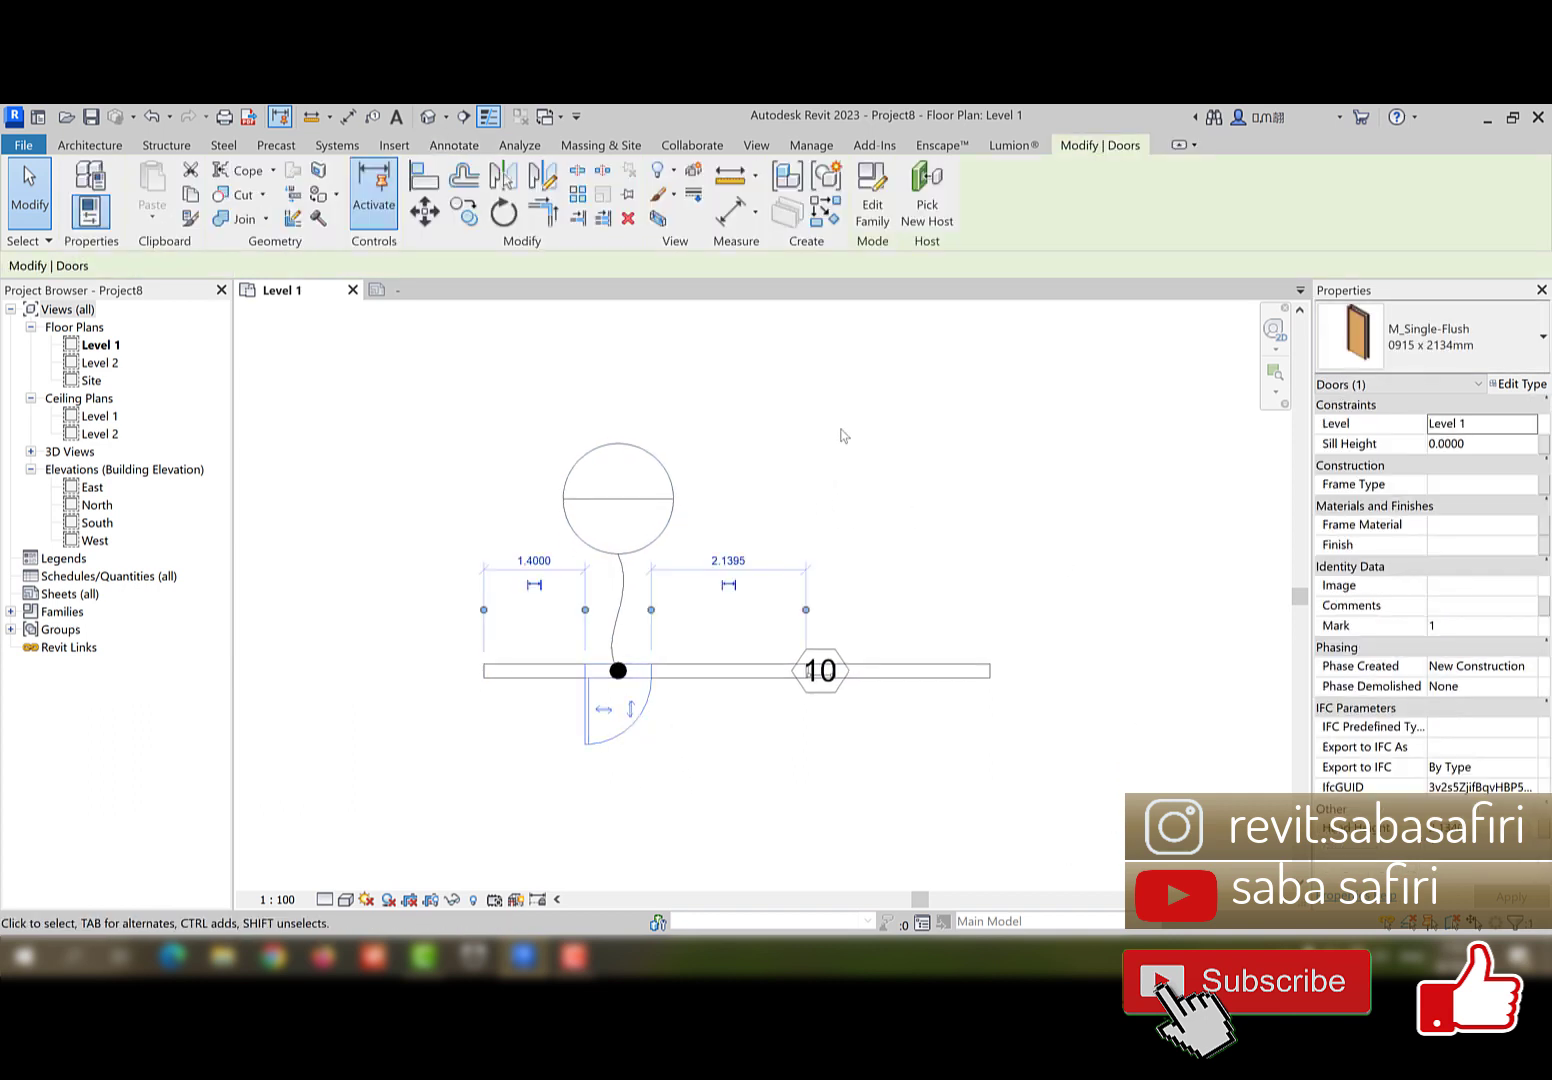
left_click(789, 433)
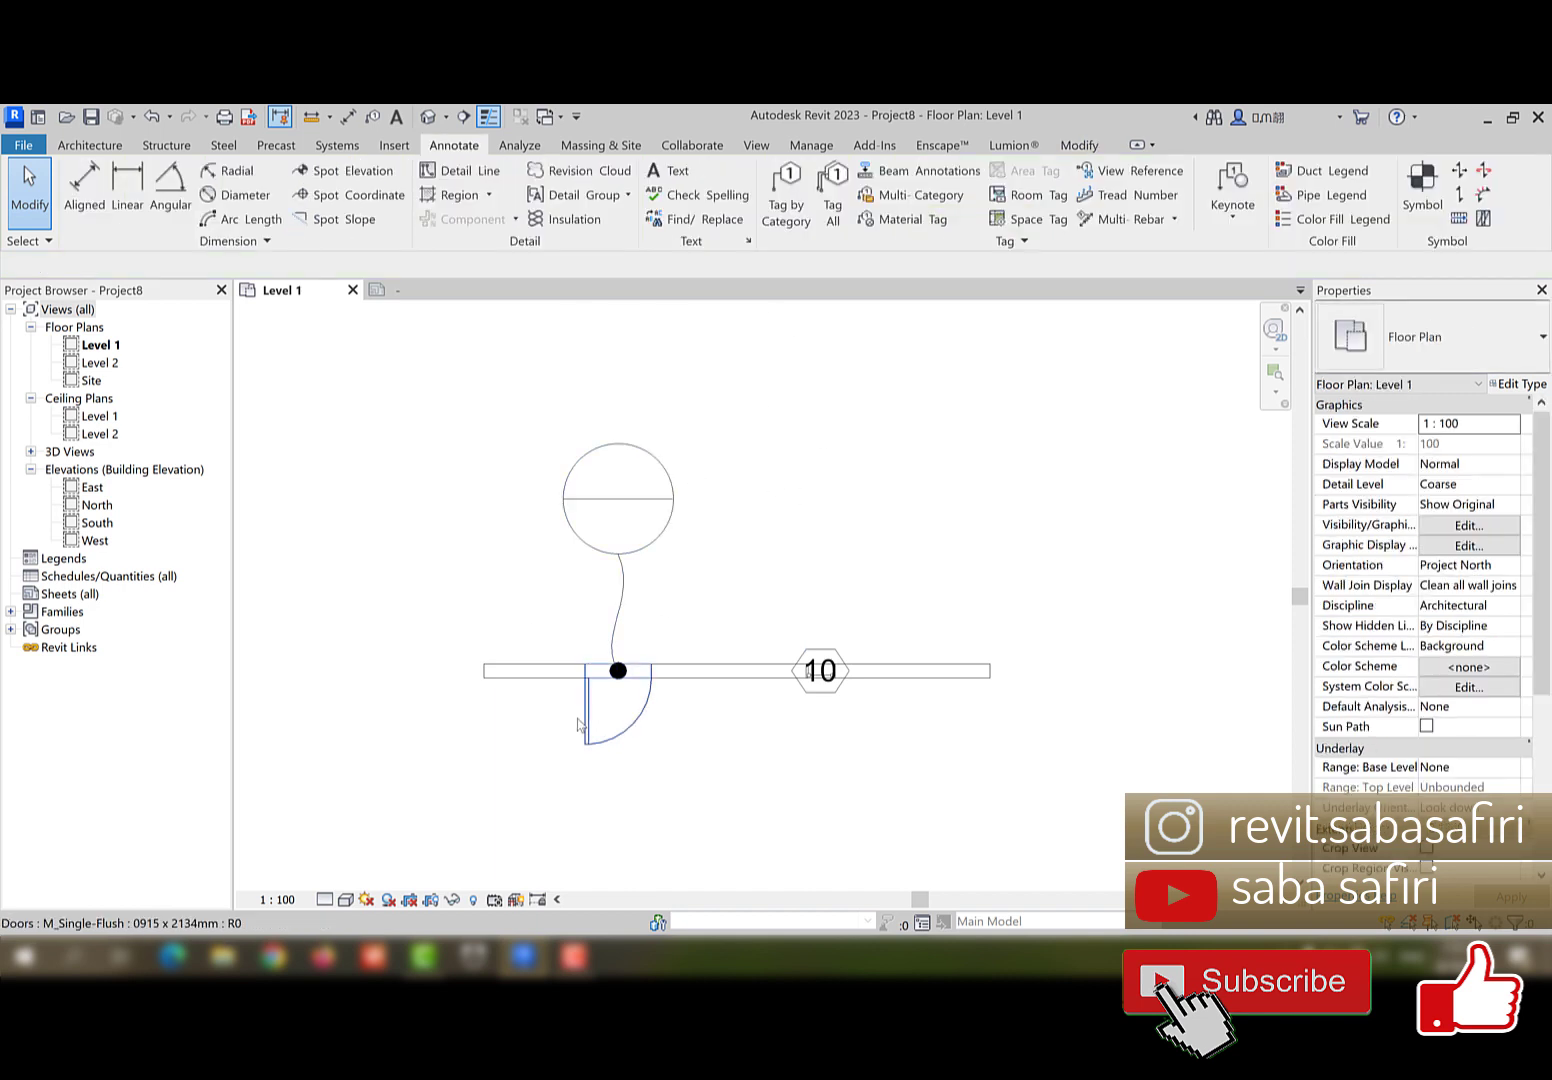
middle_click_drag(758, 439, 770, 441)
- Start a new project parameter based on the shared parameter type
left_click(821, 147)
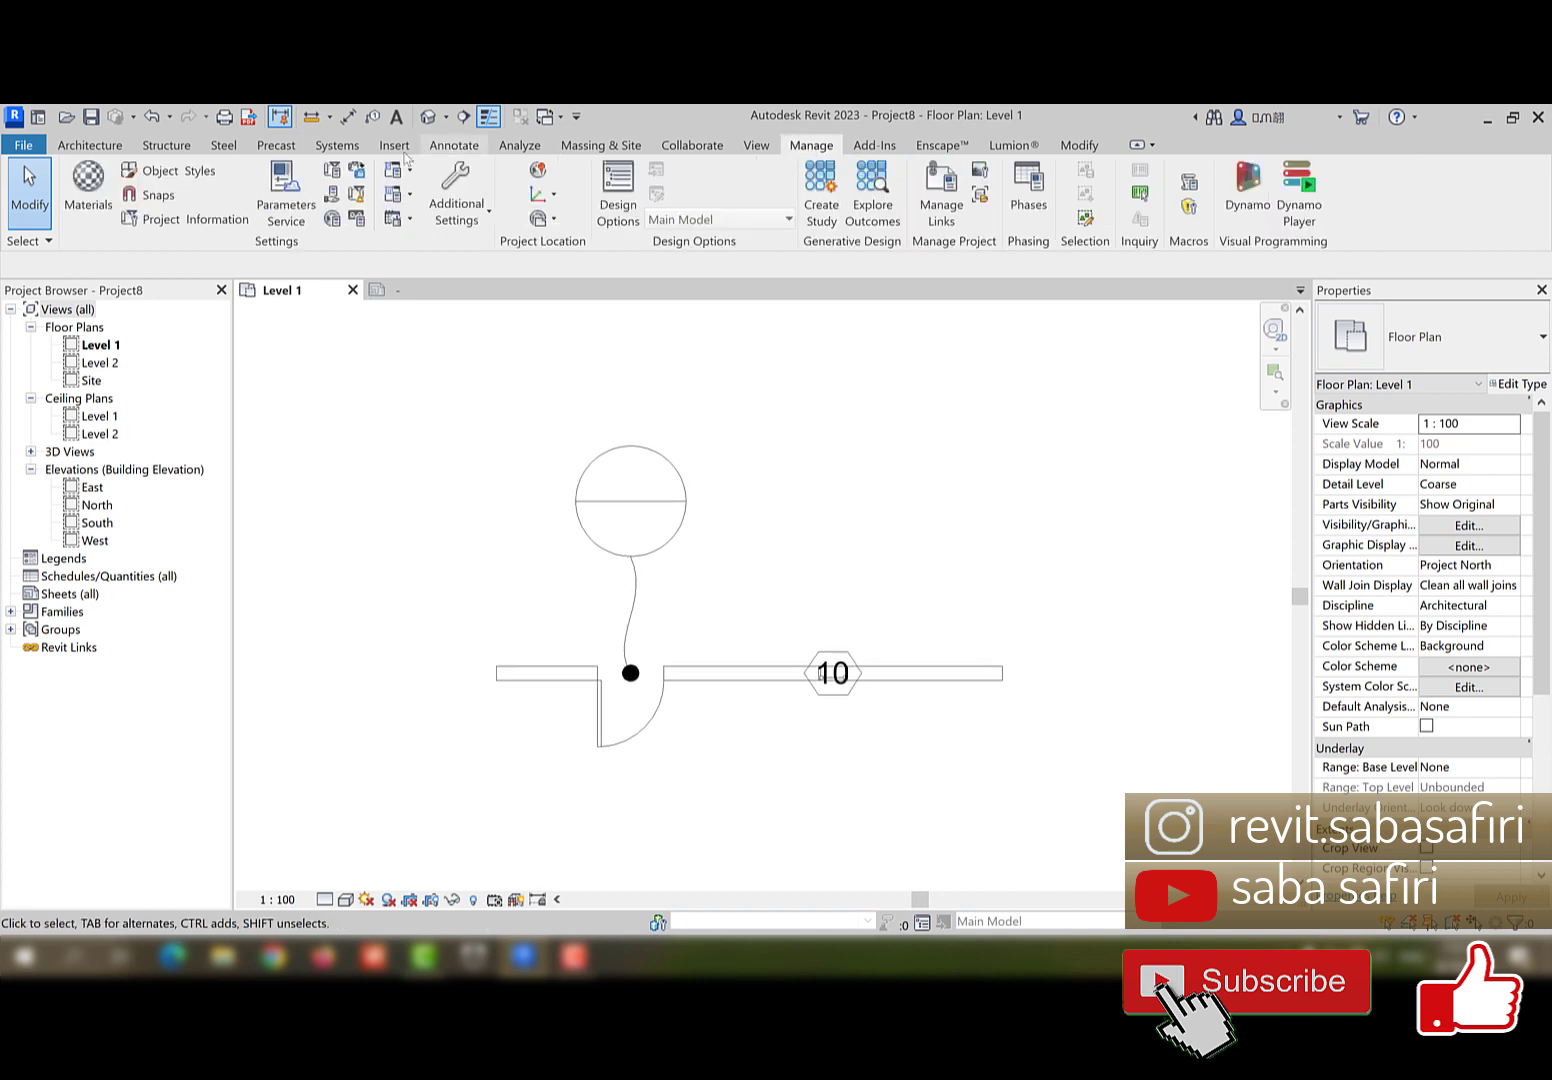
left_click(333, 171)
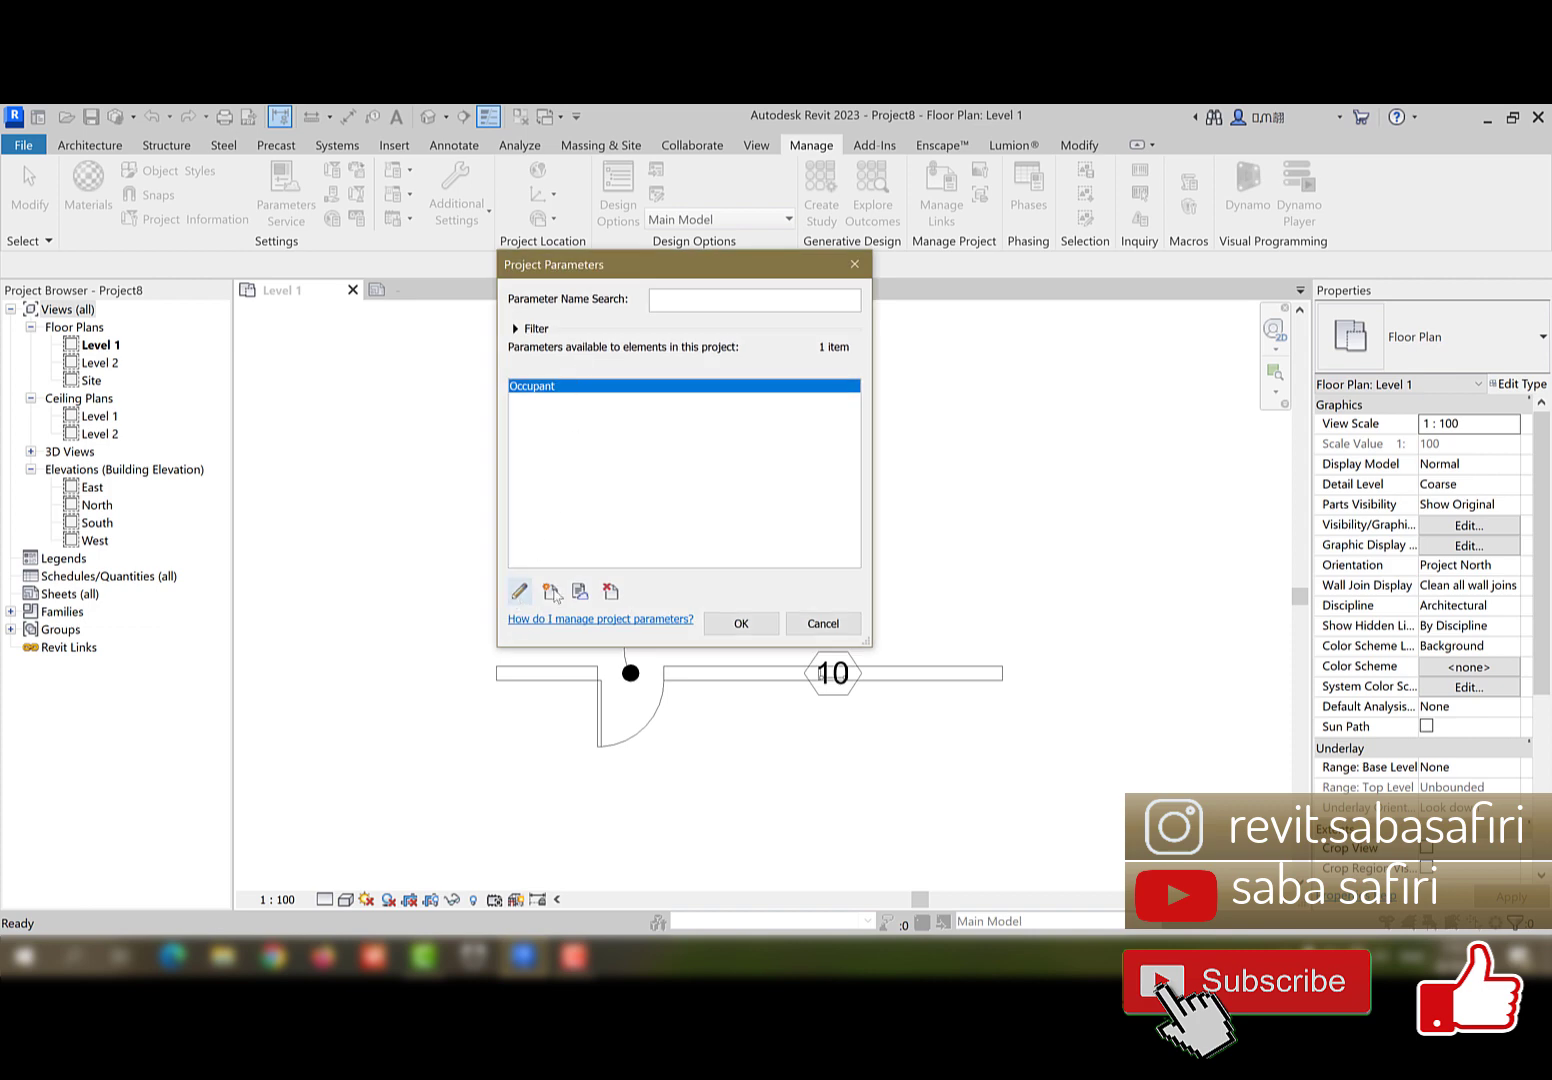
left_click(552, 593)
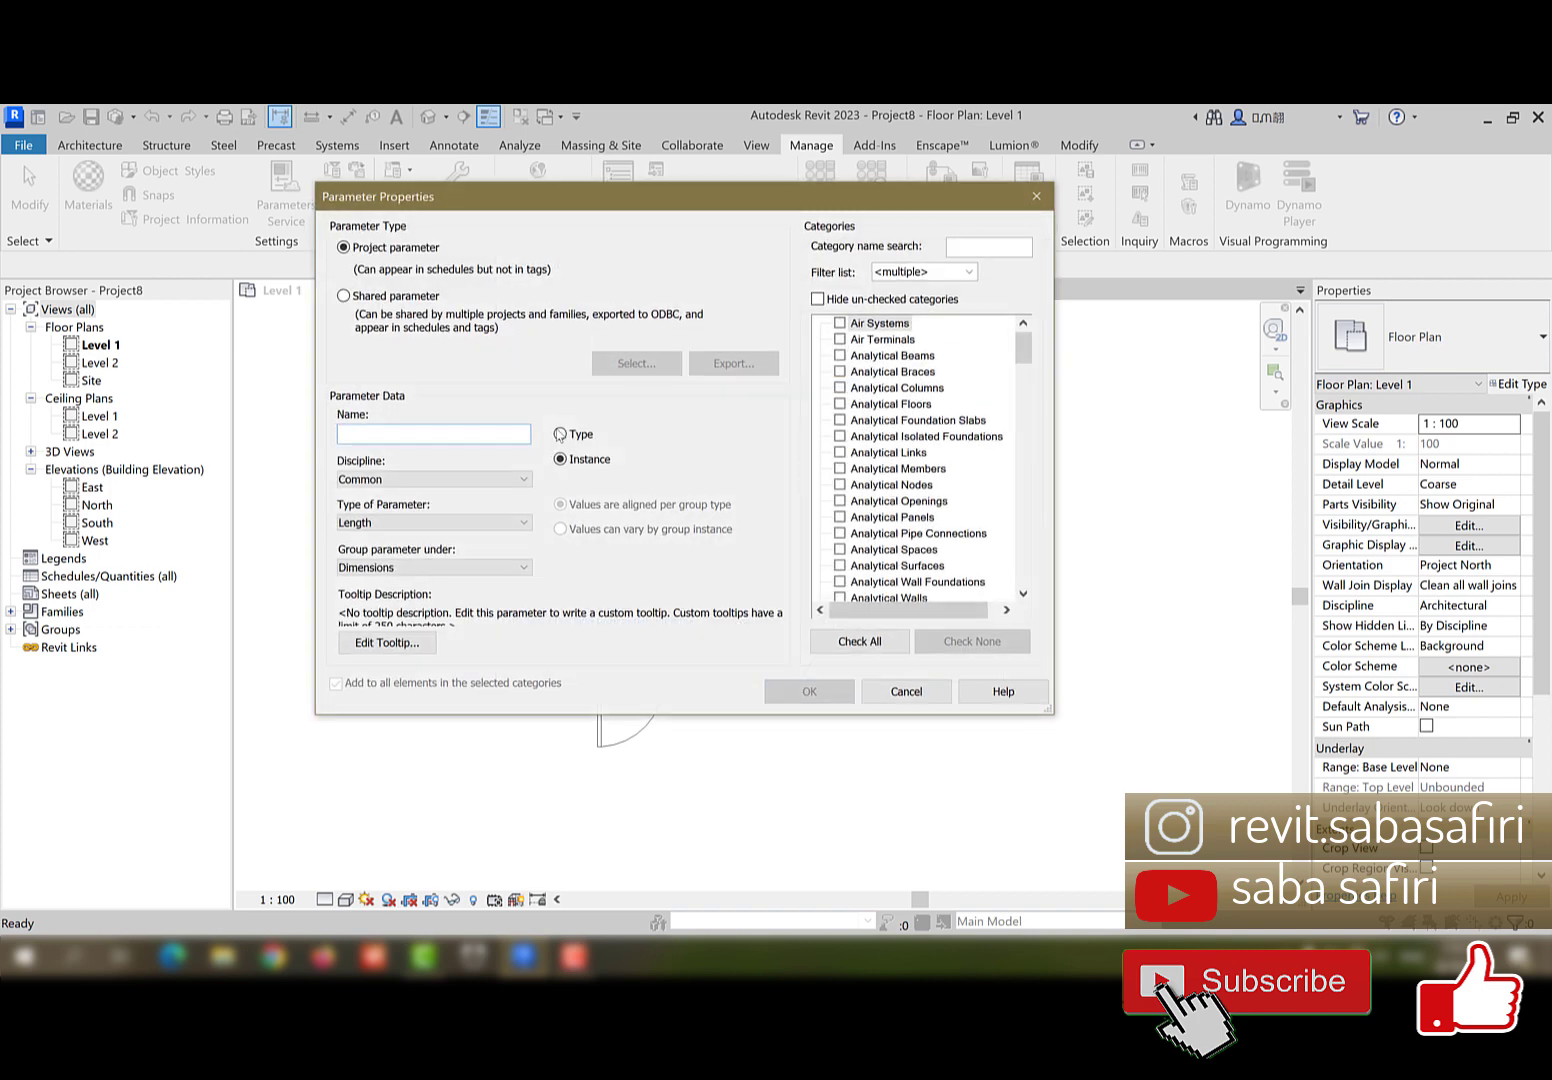
left_click(344, 297)
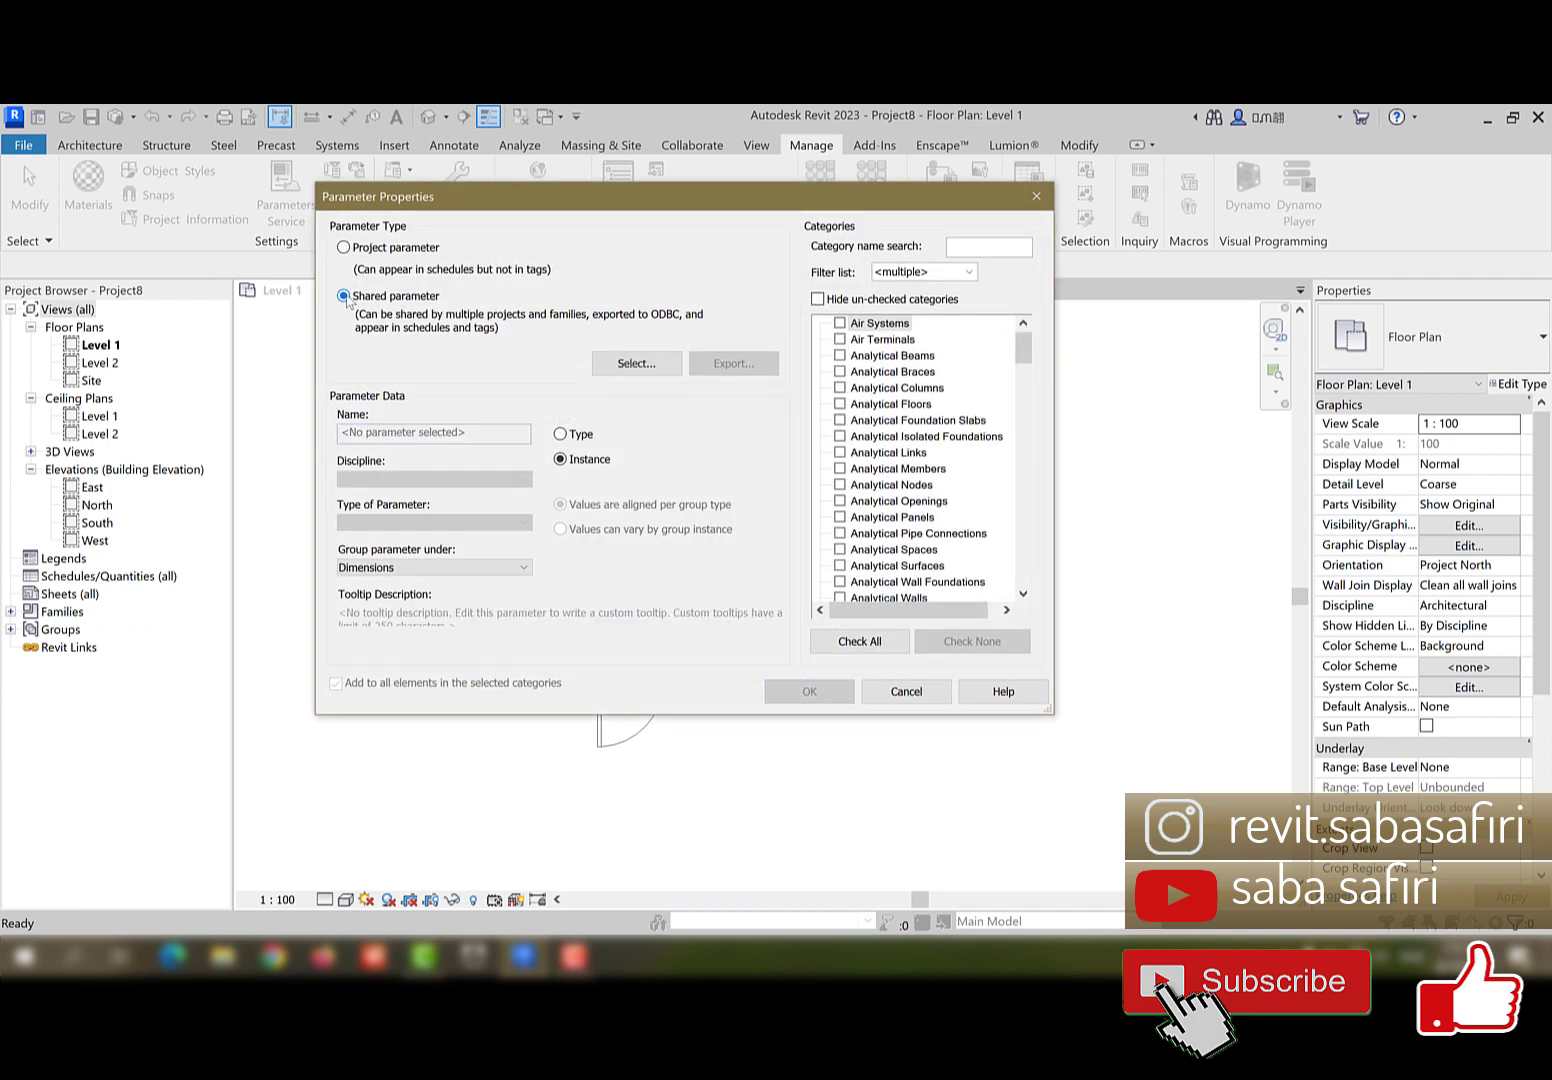
left_click(636, 363)
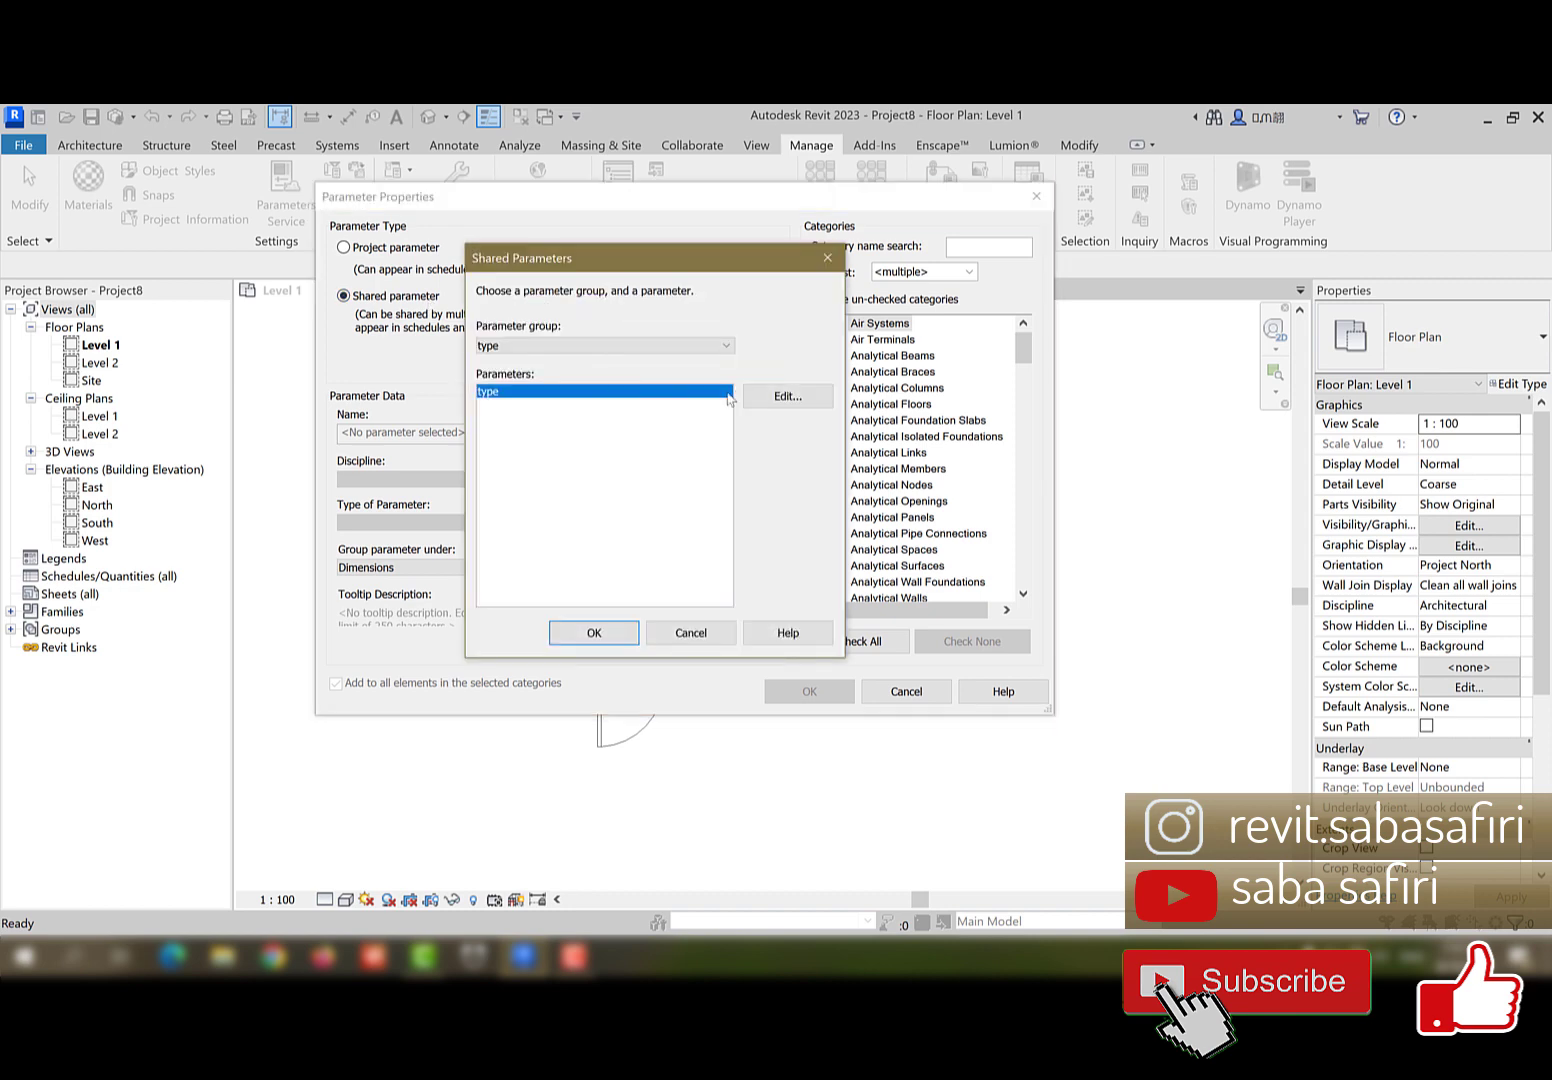
left_click(594, 633)
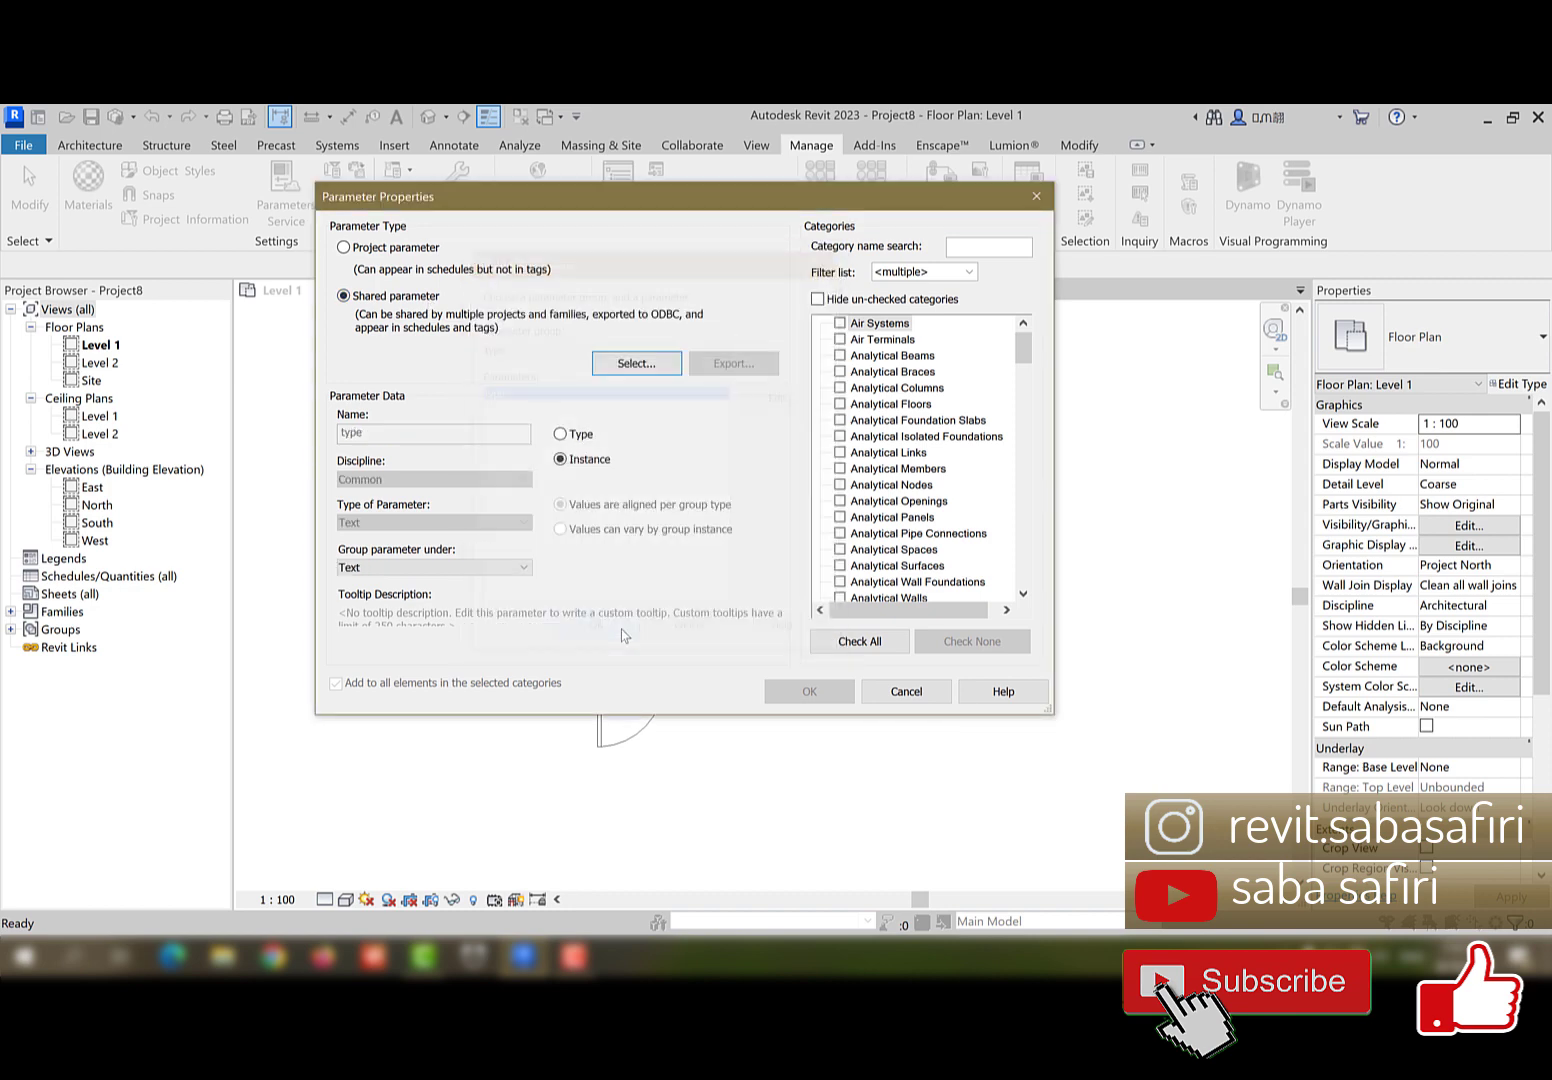
- Make type a type parameter and assign it to the Doors and Windows categories
left_click(561, 435)
left_click_drag(1023, 367, 1006, 398)
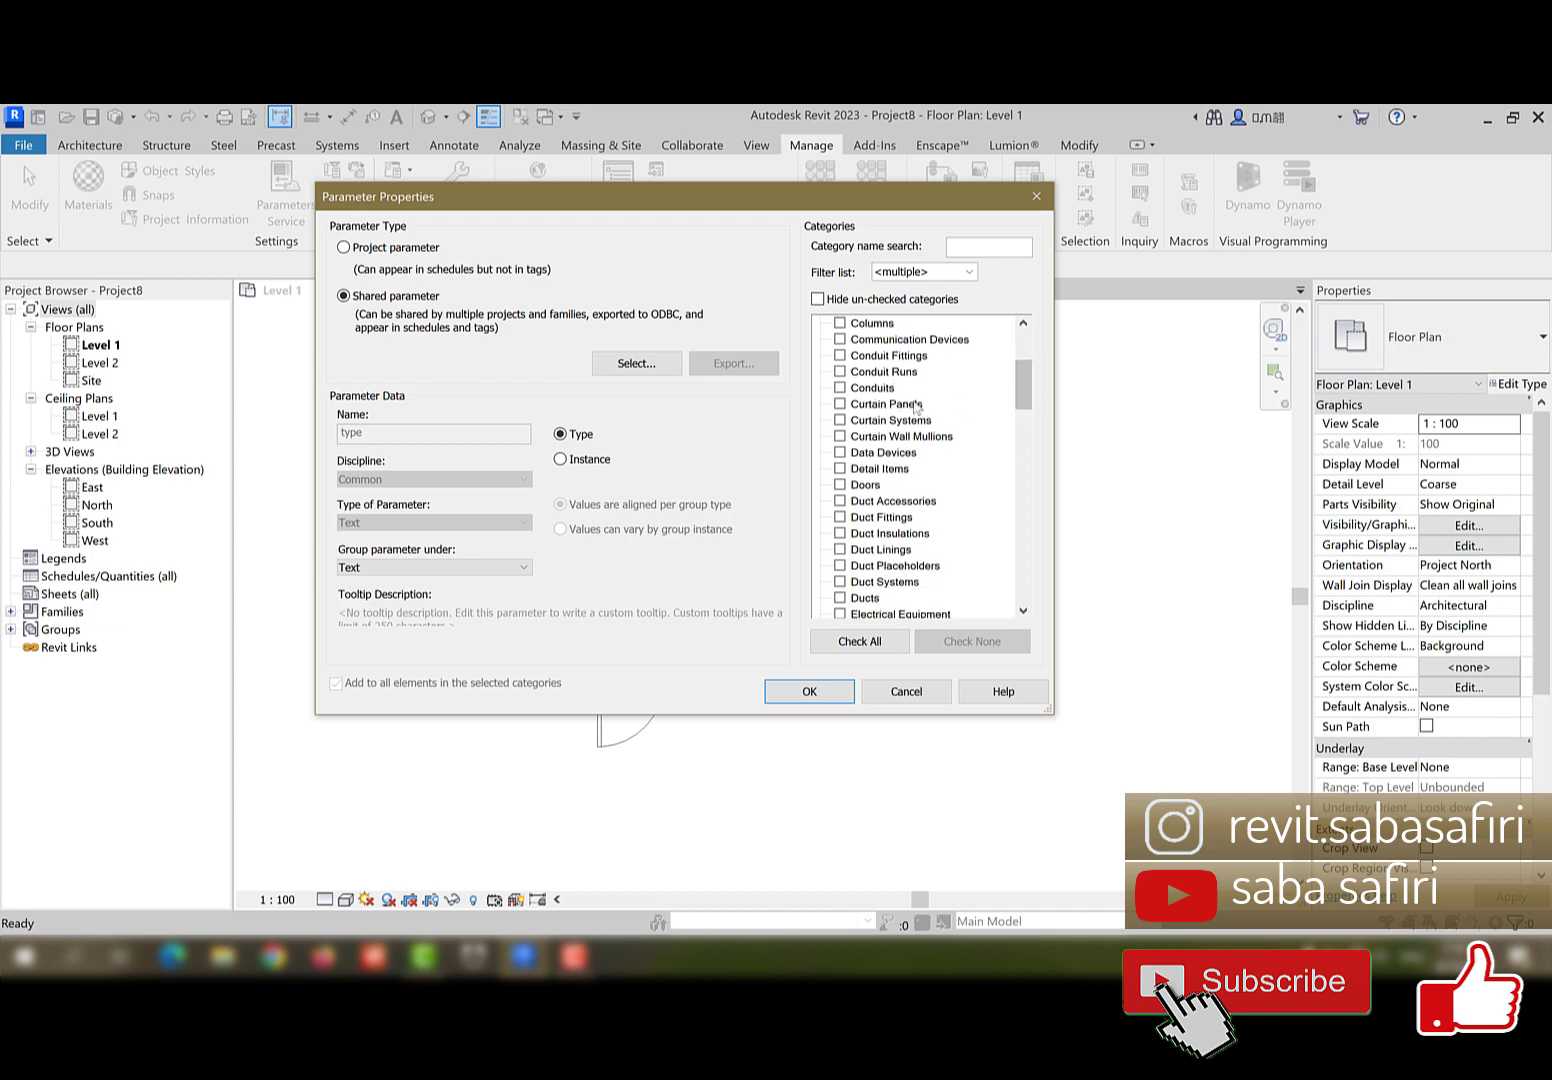
key("d")
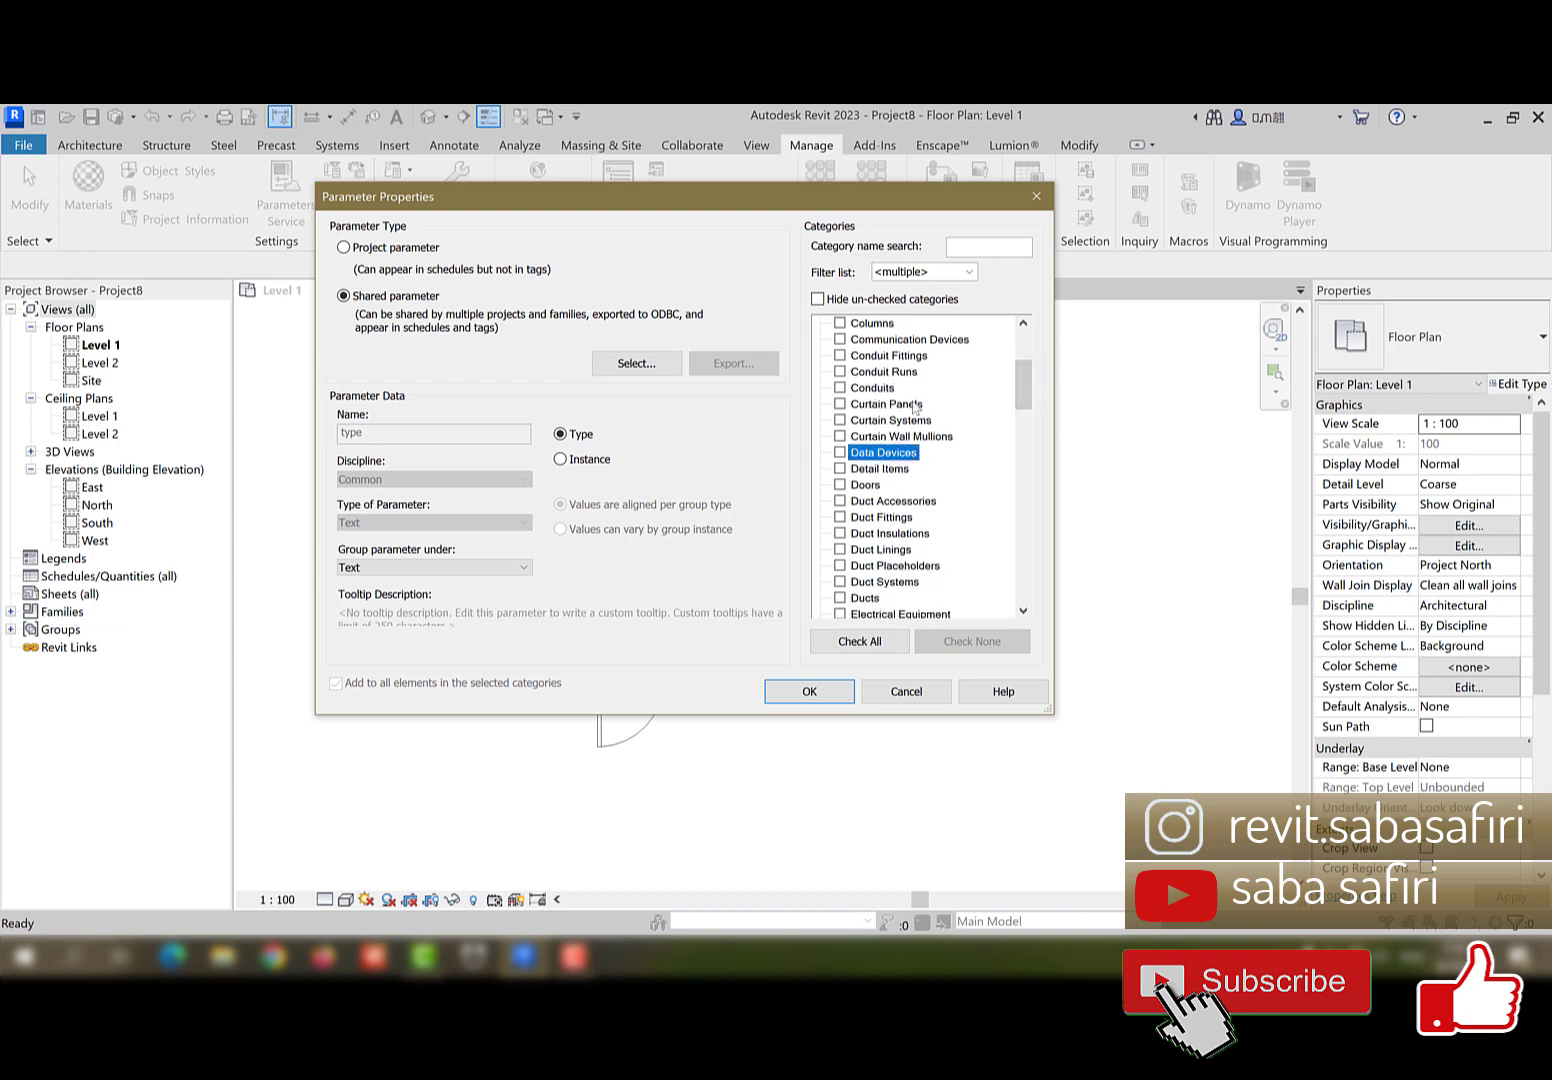
left_click(840, 485)
key("w")
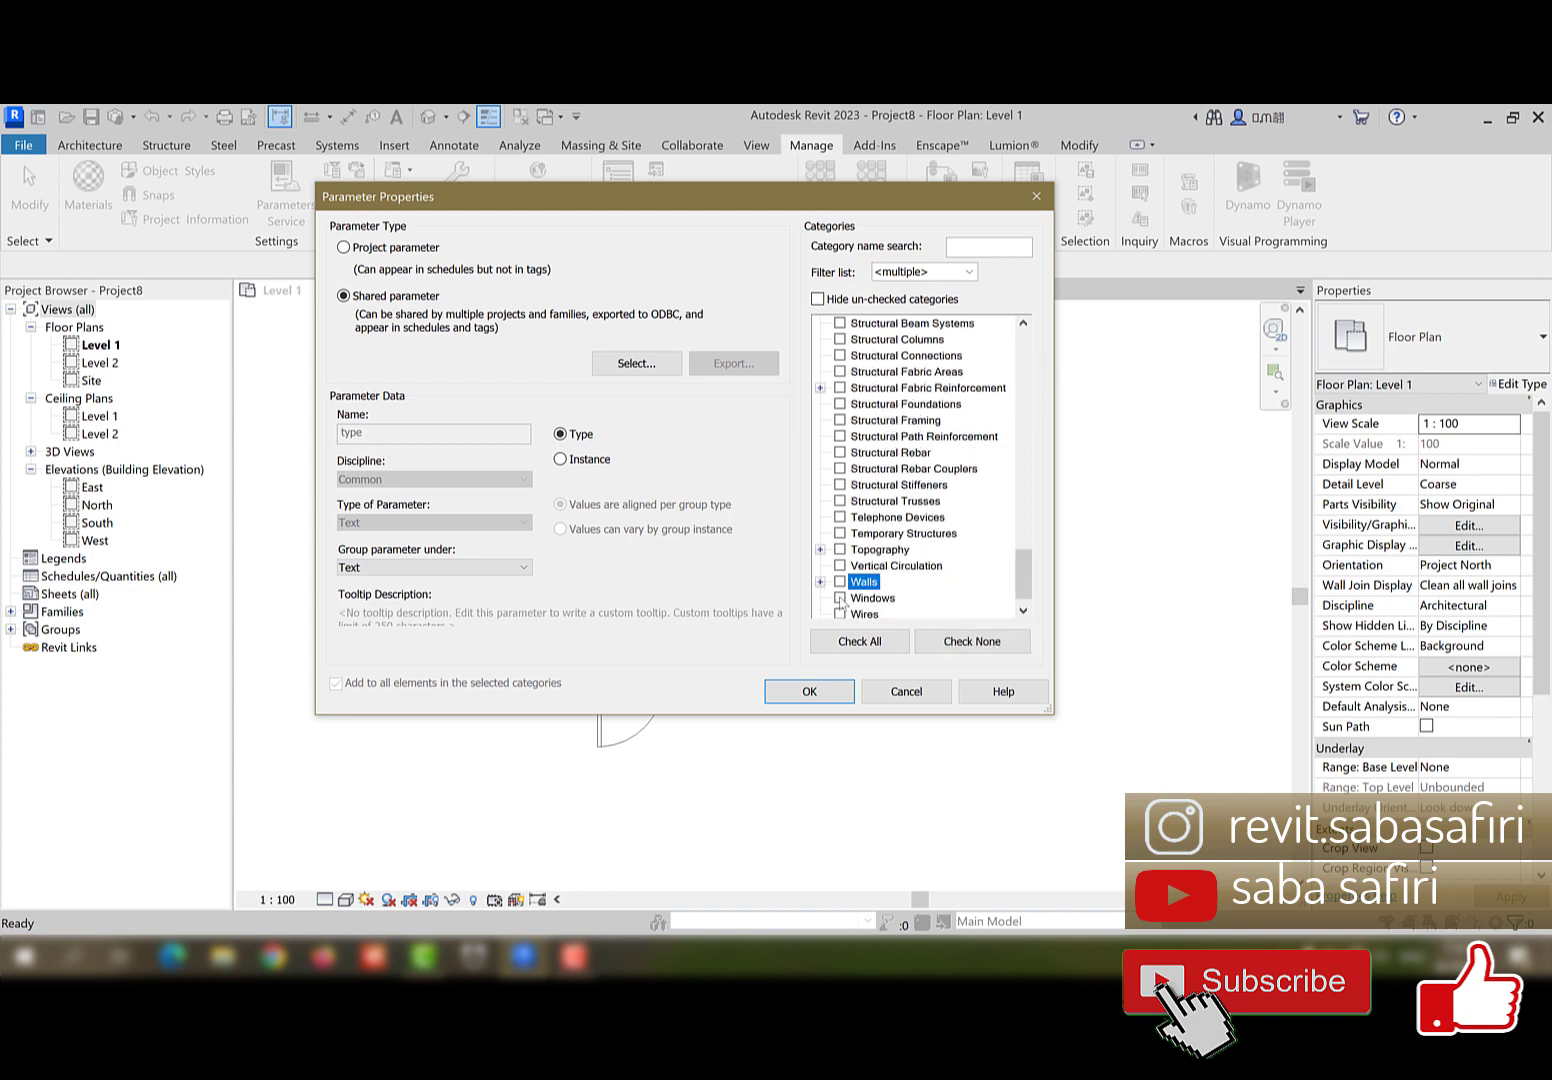
left_click(840, 599)
left_click(809, 691)
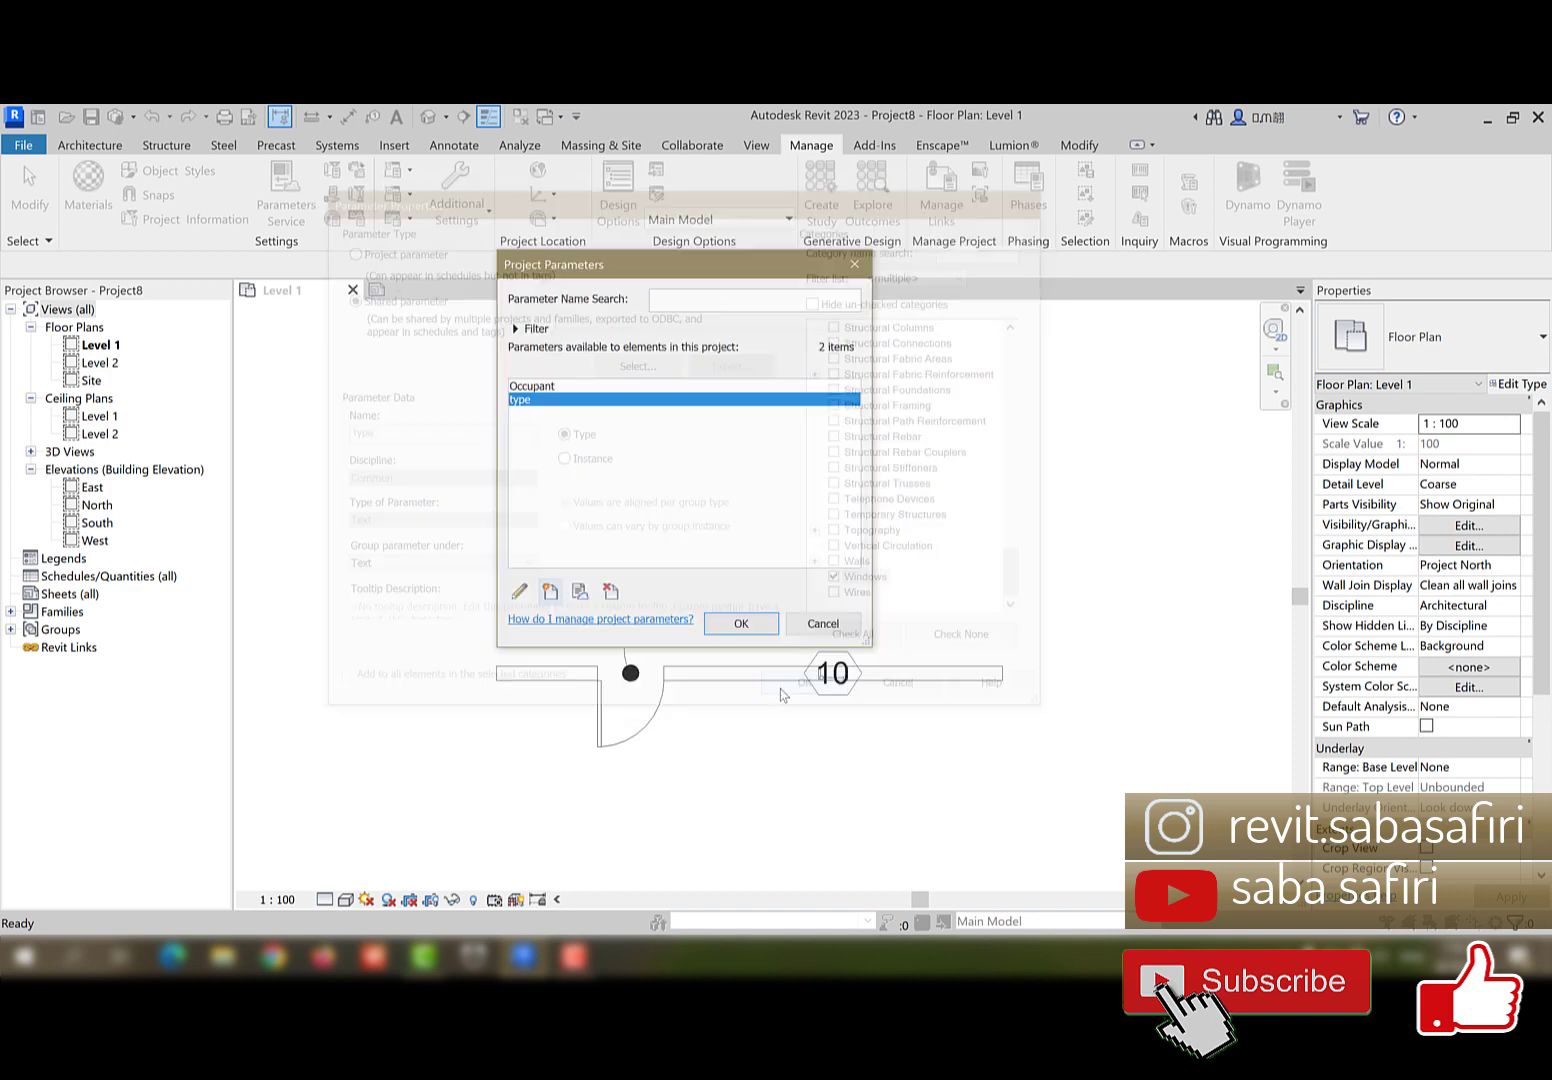
- Start another project parameter using the shared parameter model from the model text file on the Desktop
left_click(550, 592)
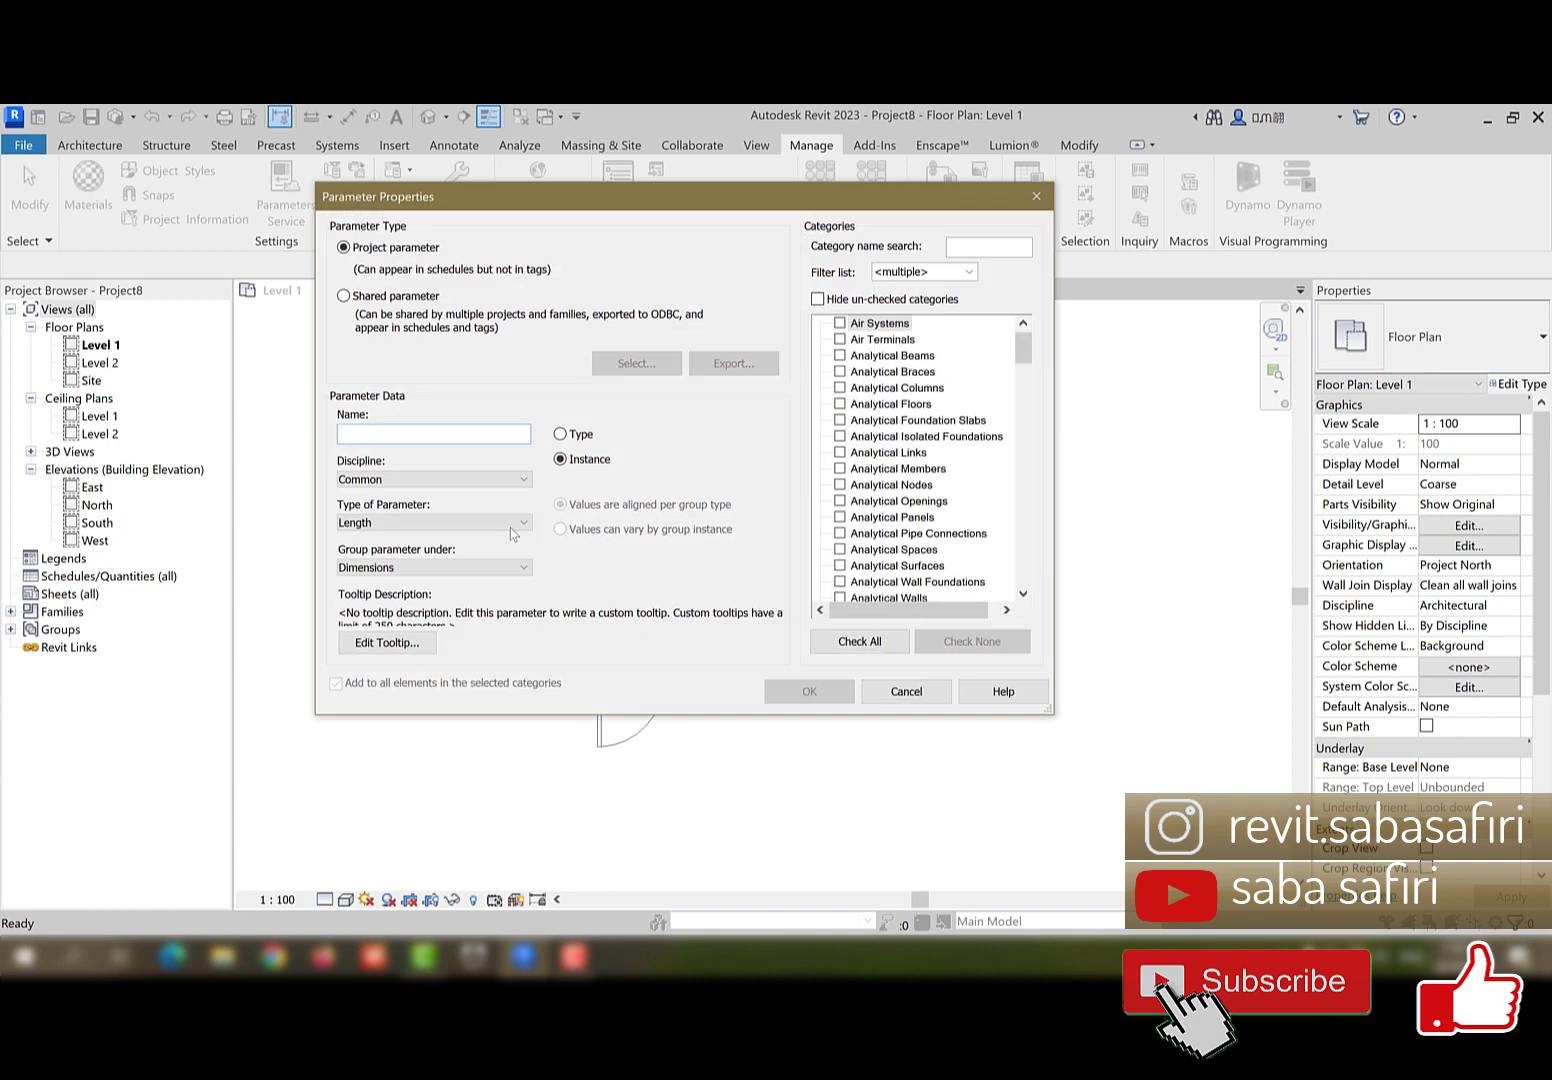
left_click(345, 297)
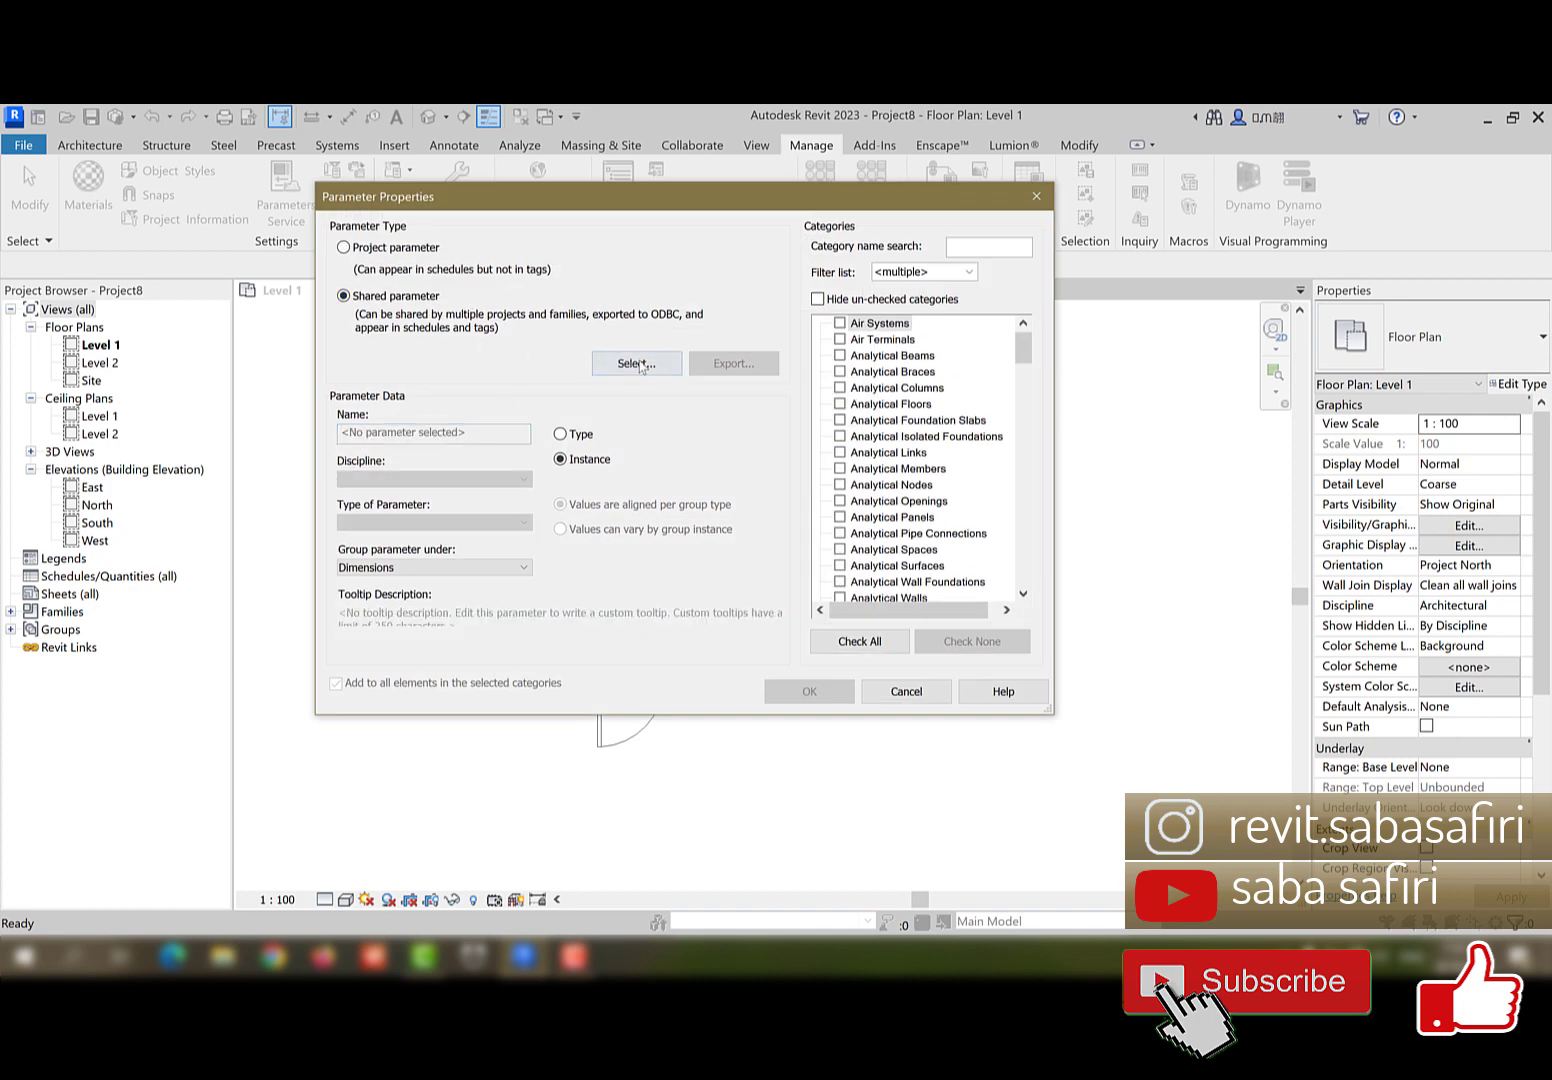
left_click(636, 363)
left_click(770, 398)
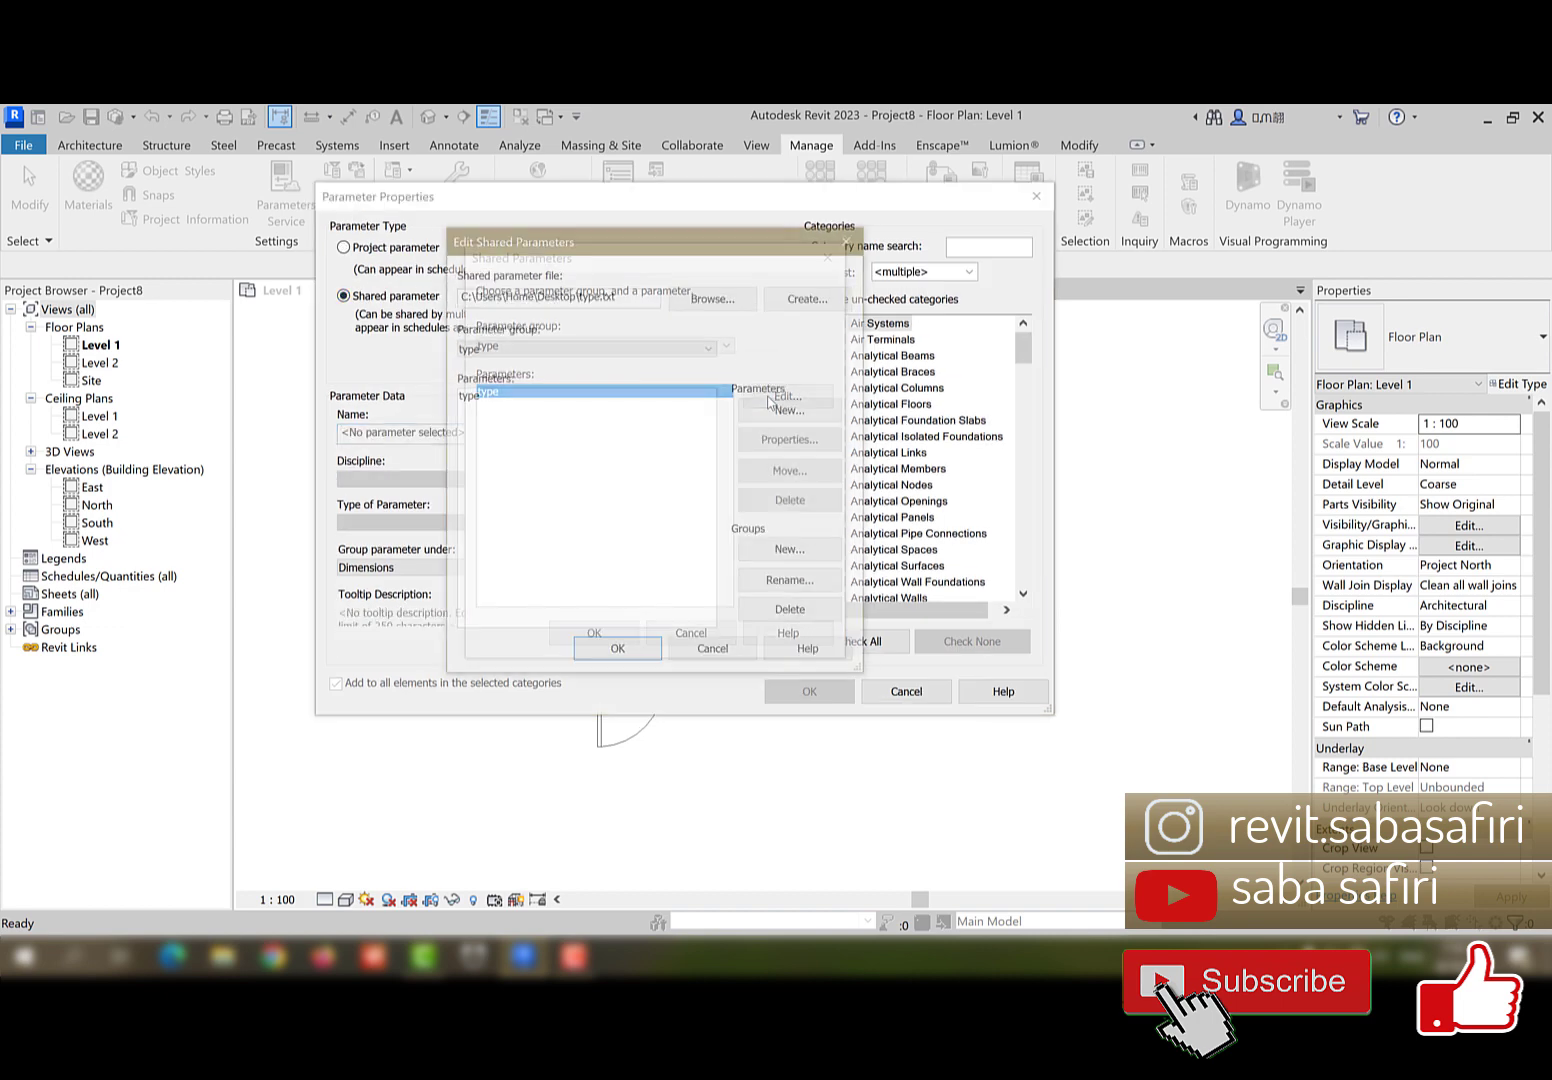
left_click(712, 298)
left_click(380, 335)
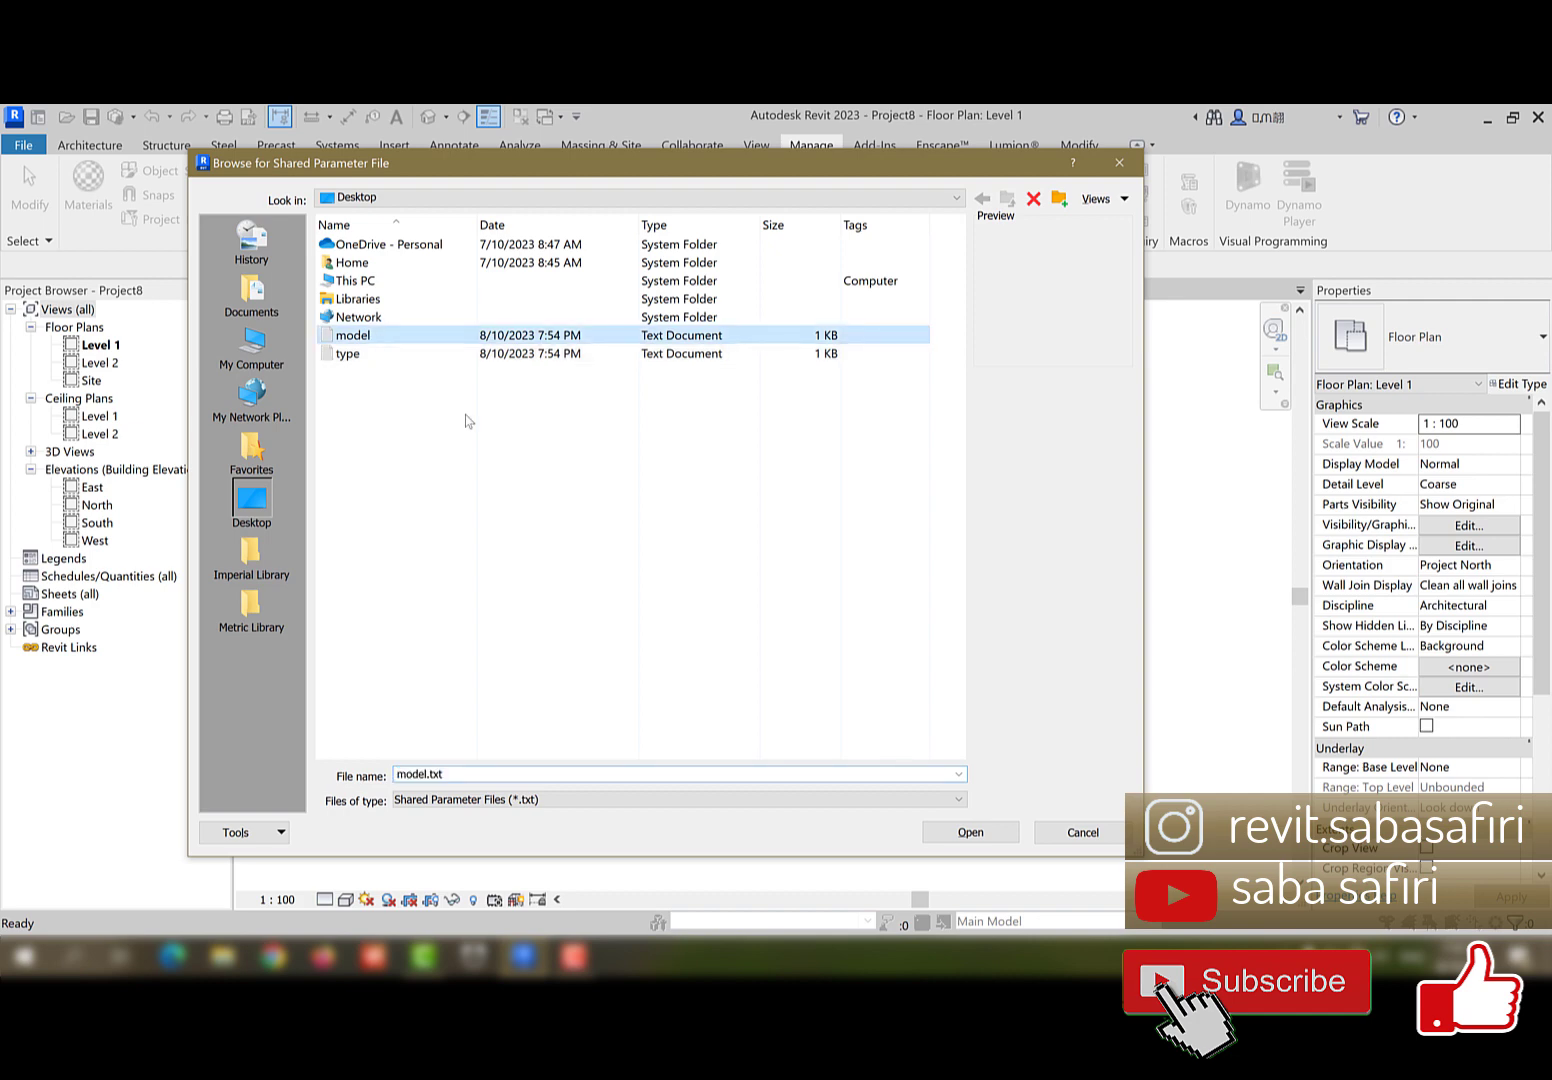
left_click(935, 832)
left_click(620, 651)
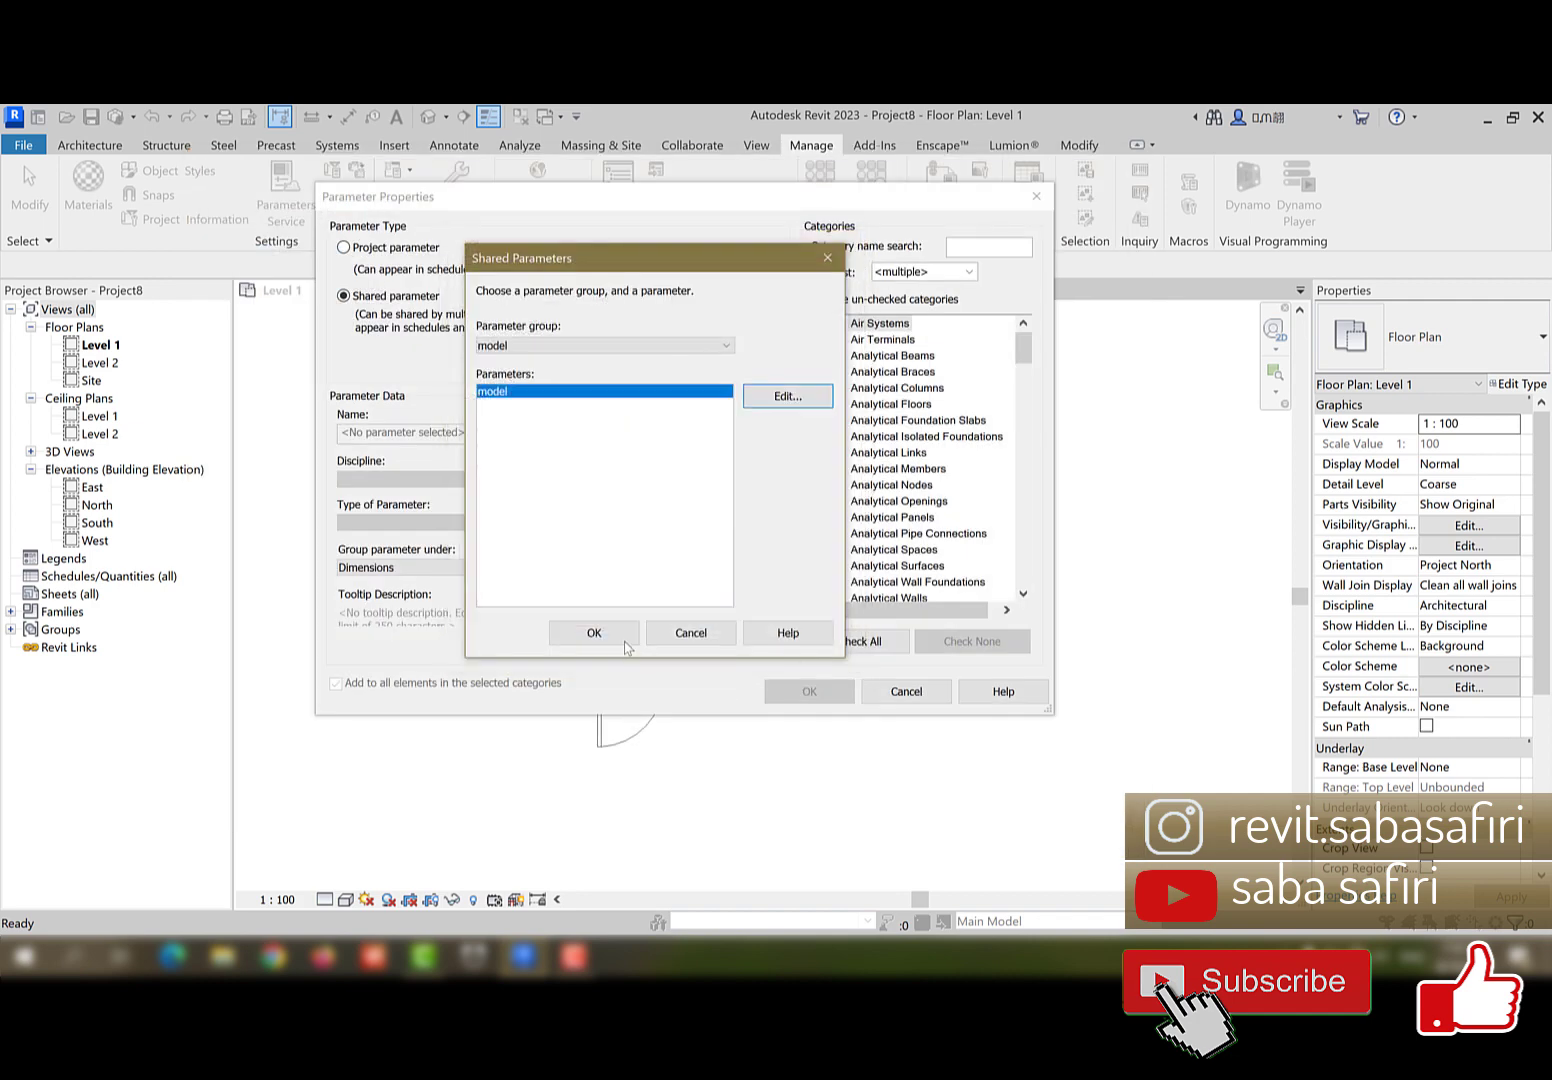
left_click(594, 634)
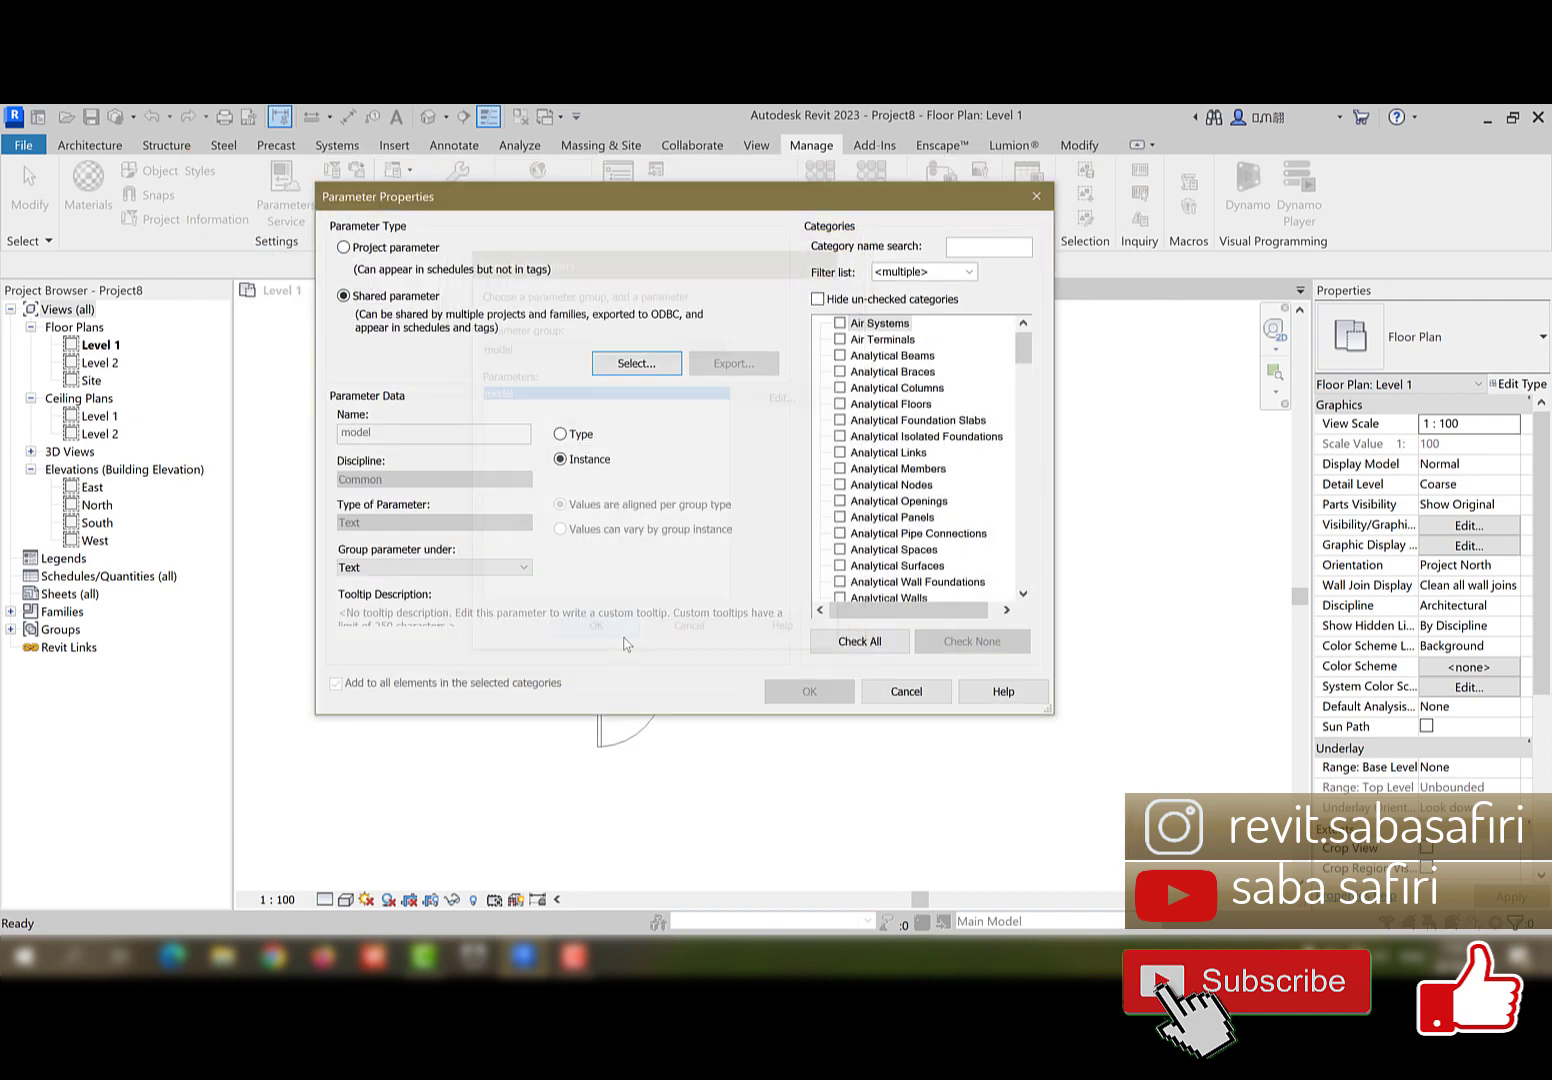
- Make model a type parameter, assign it to the Doors category and accept the project parameters
left_click(561, 435)
left_click(942, 409)
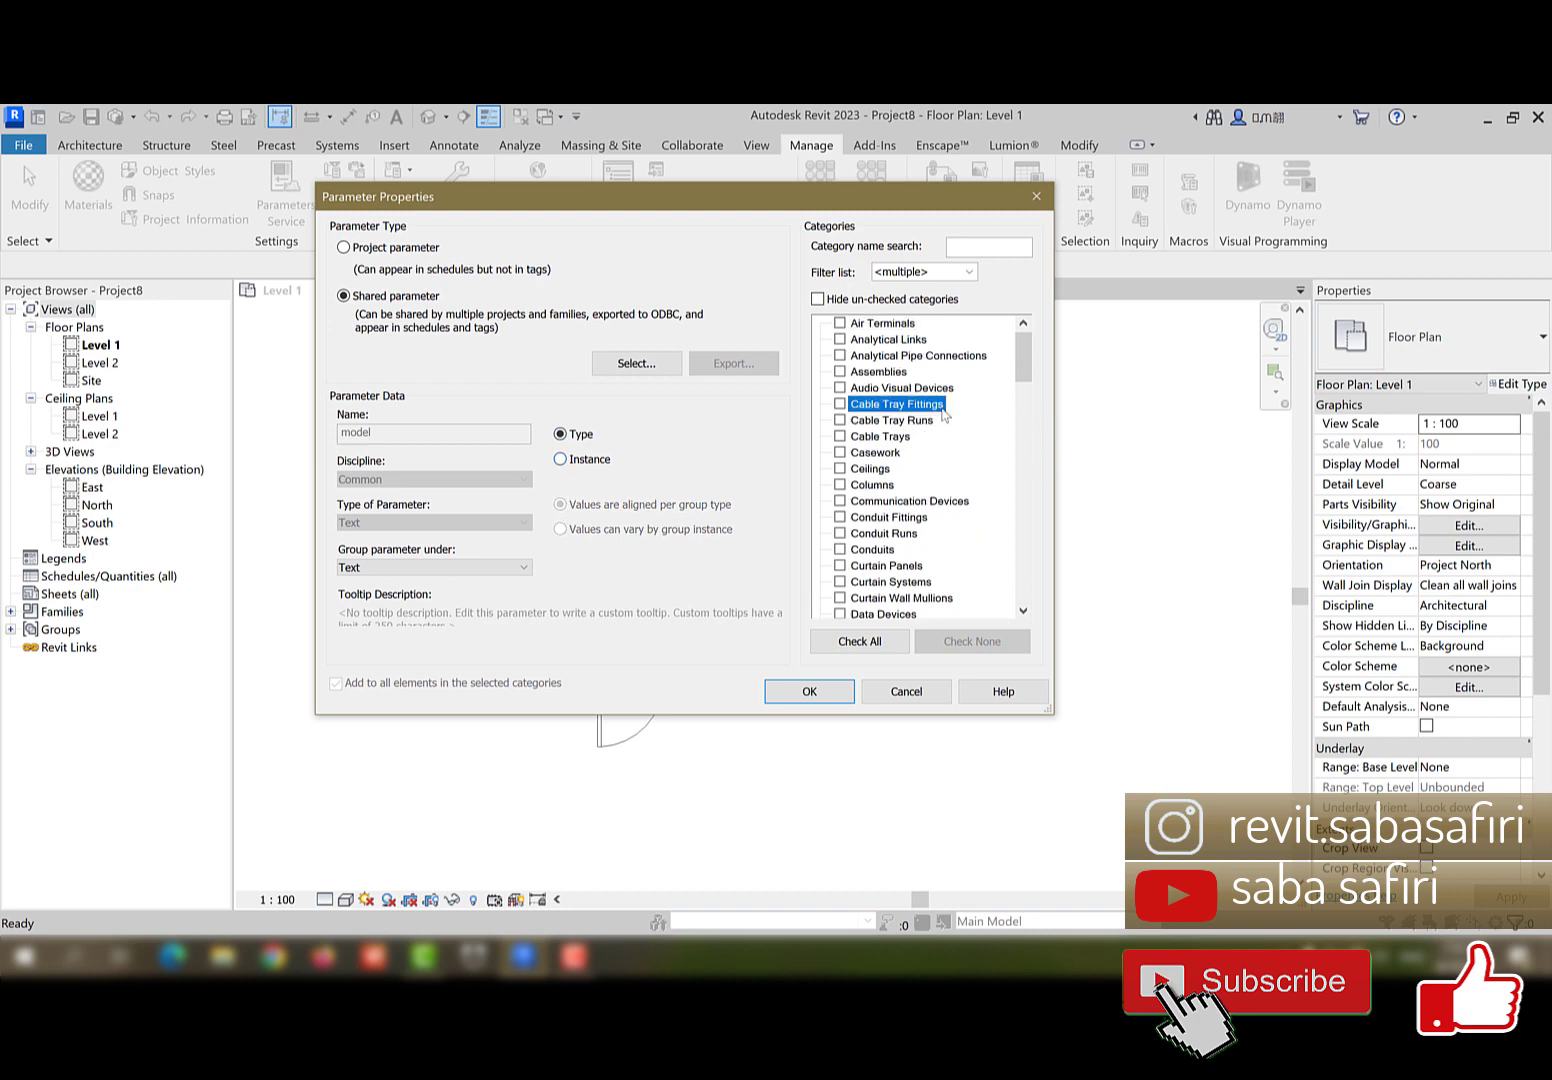
key("d")
scroll(899, 478, "down", 2)
left_click(840, 550)
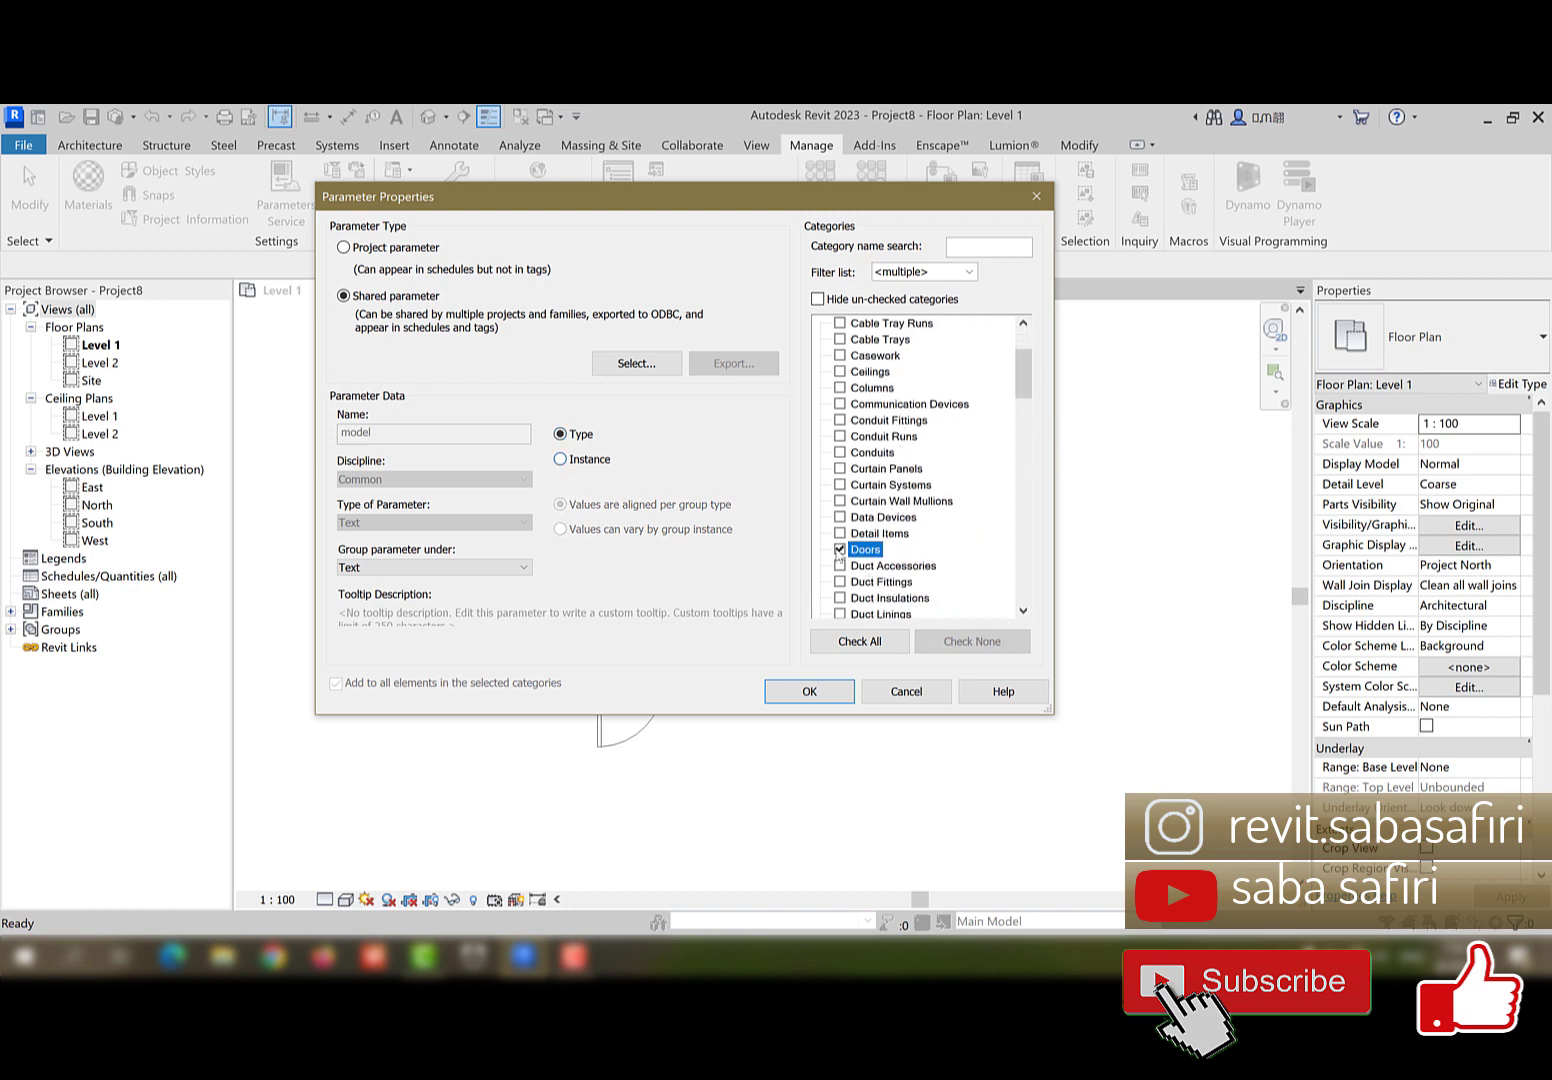
key("w")
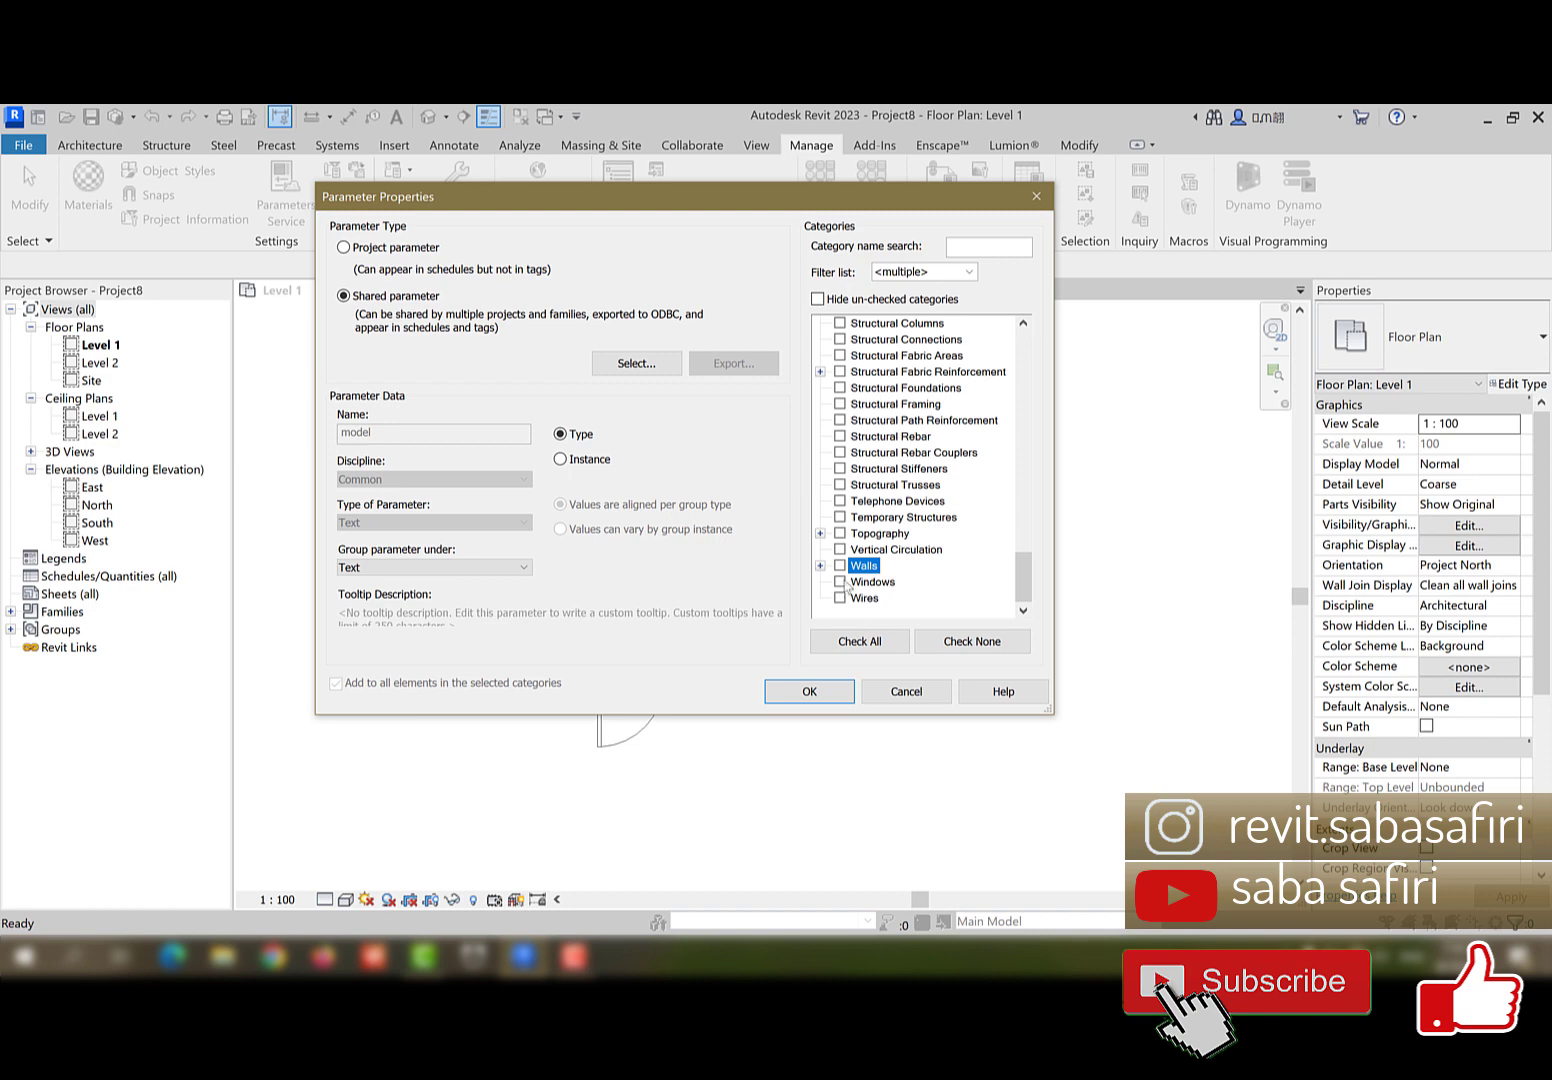
left_click(818, 691)
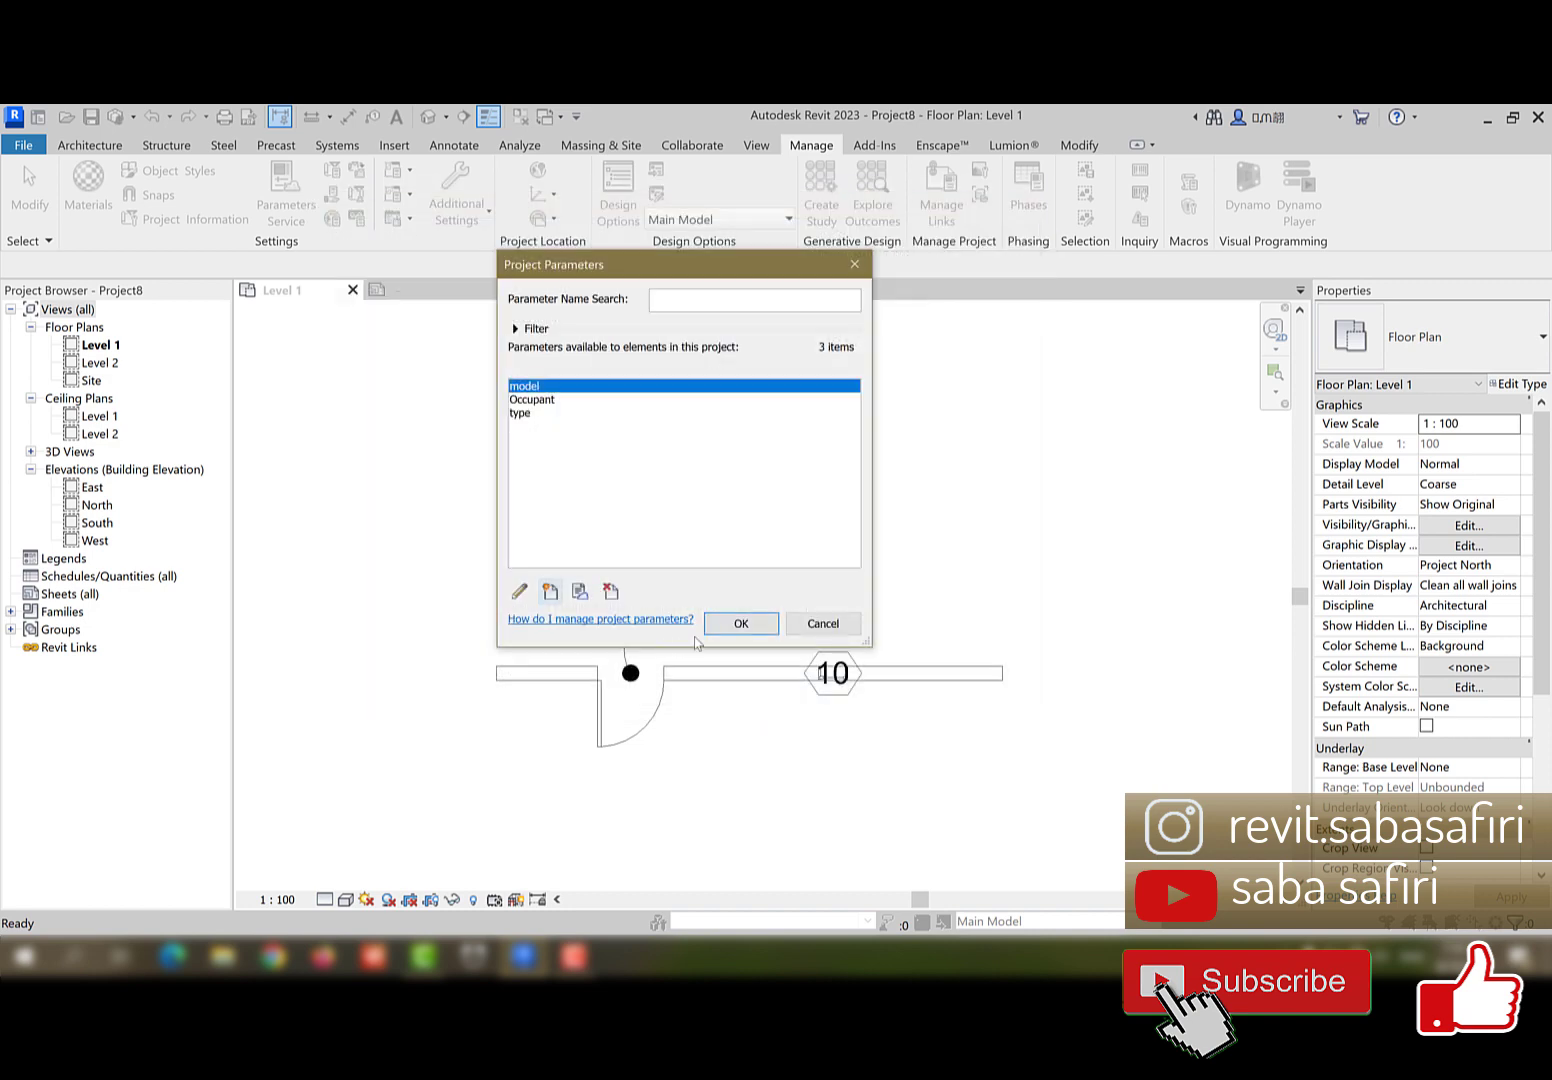
left_click(741, 624)
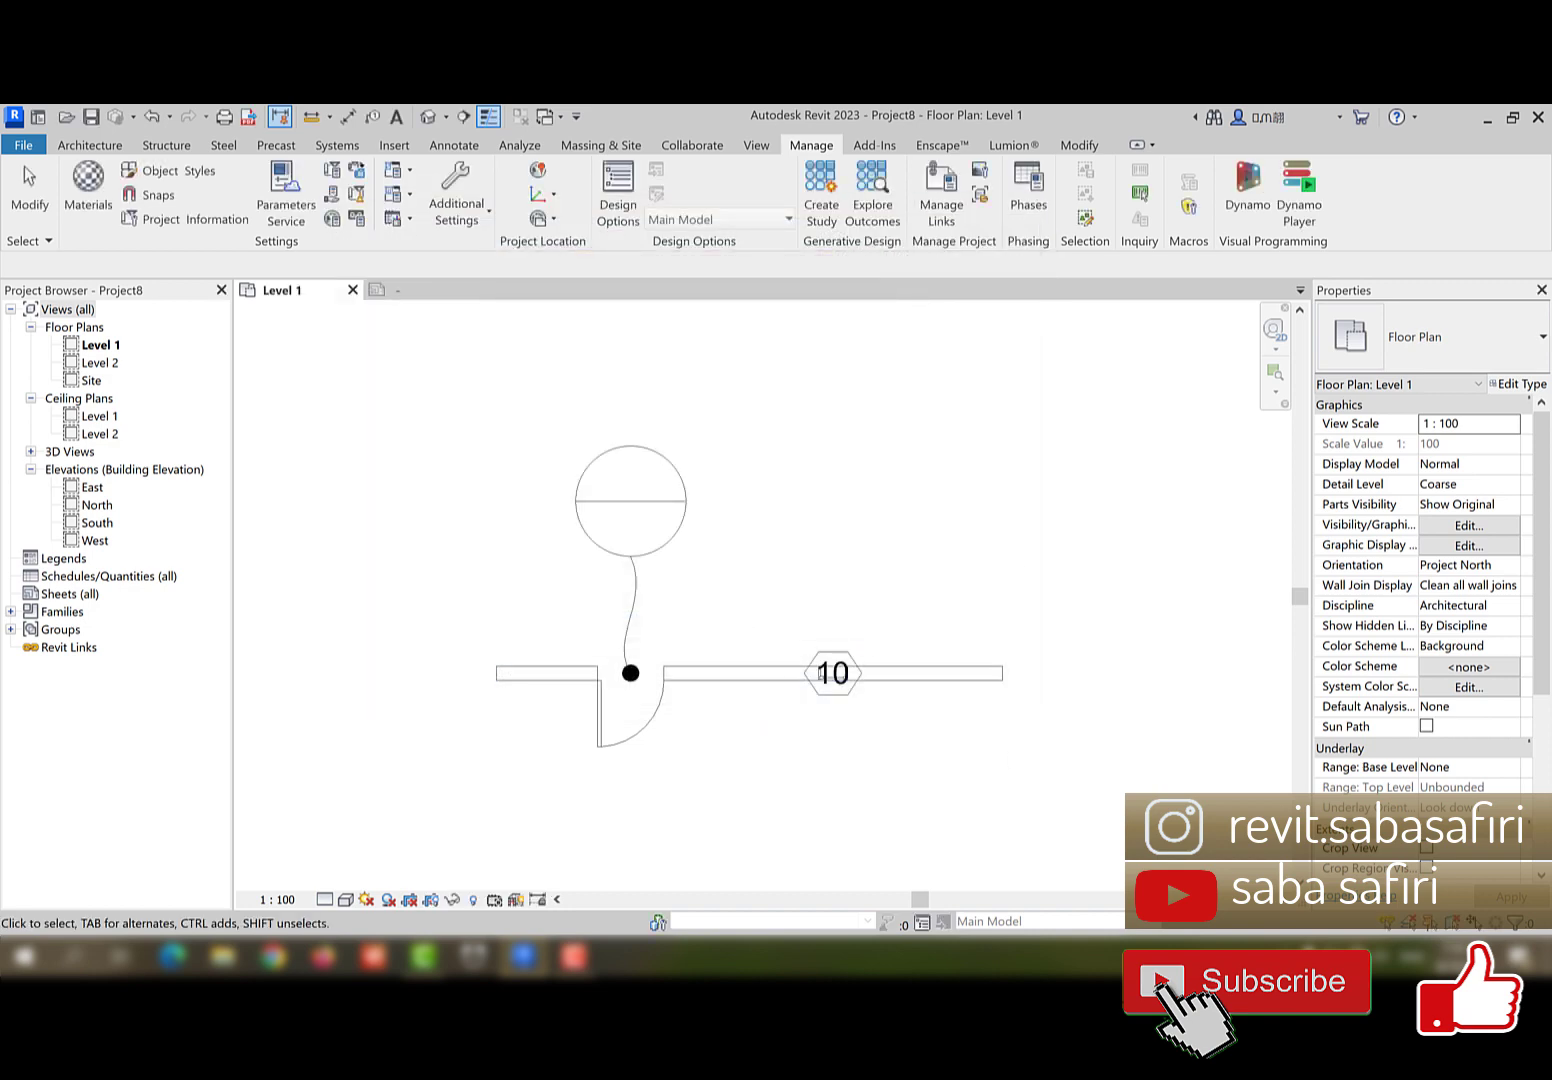
- Set the tagged door's type properties to W.D for model and T.01 for type
middle_click_drag(765, 634, 553, 607)
middle_click_drag(522, 735, 599, 733)
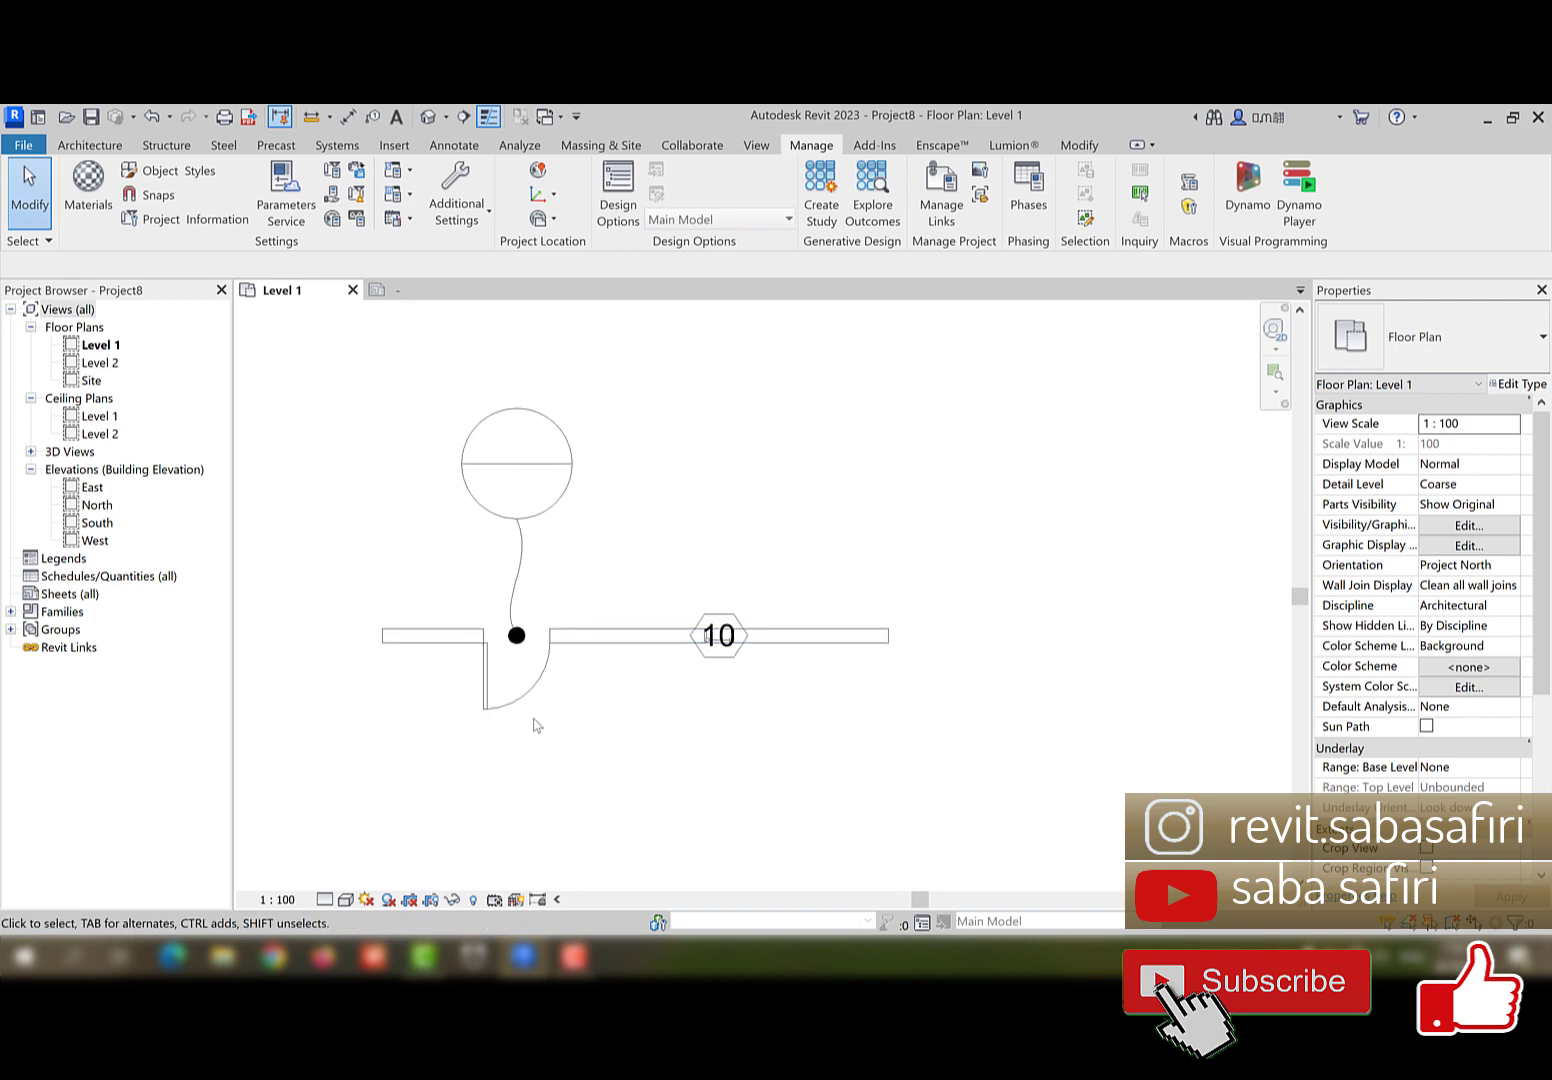
left_click(531, 718)
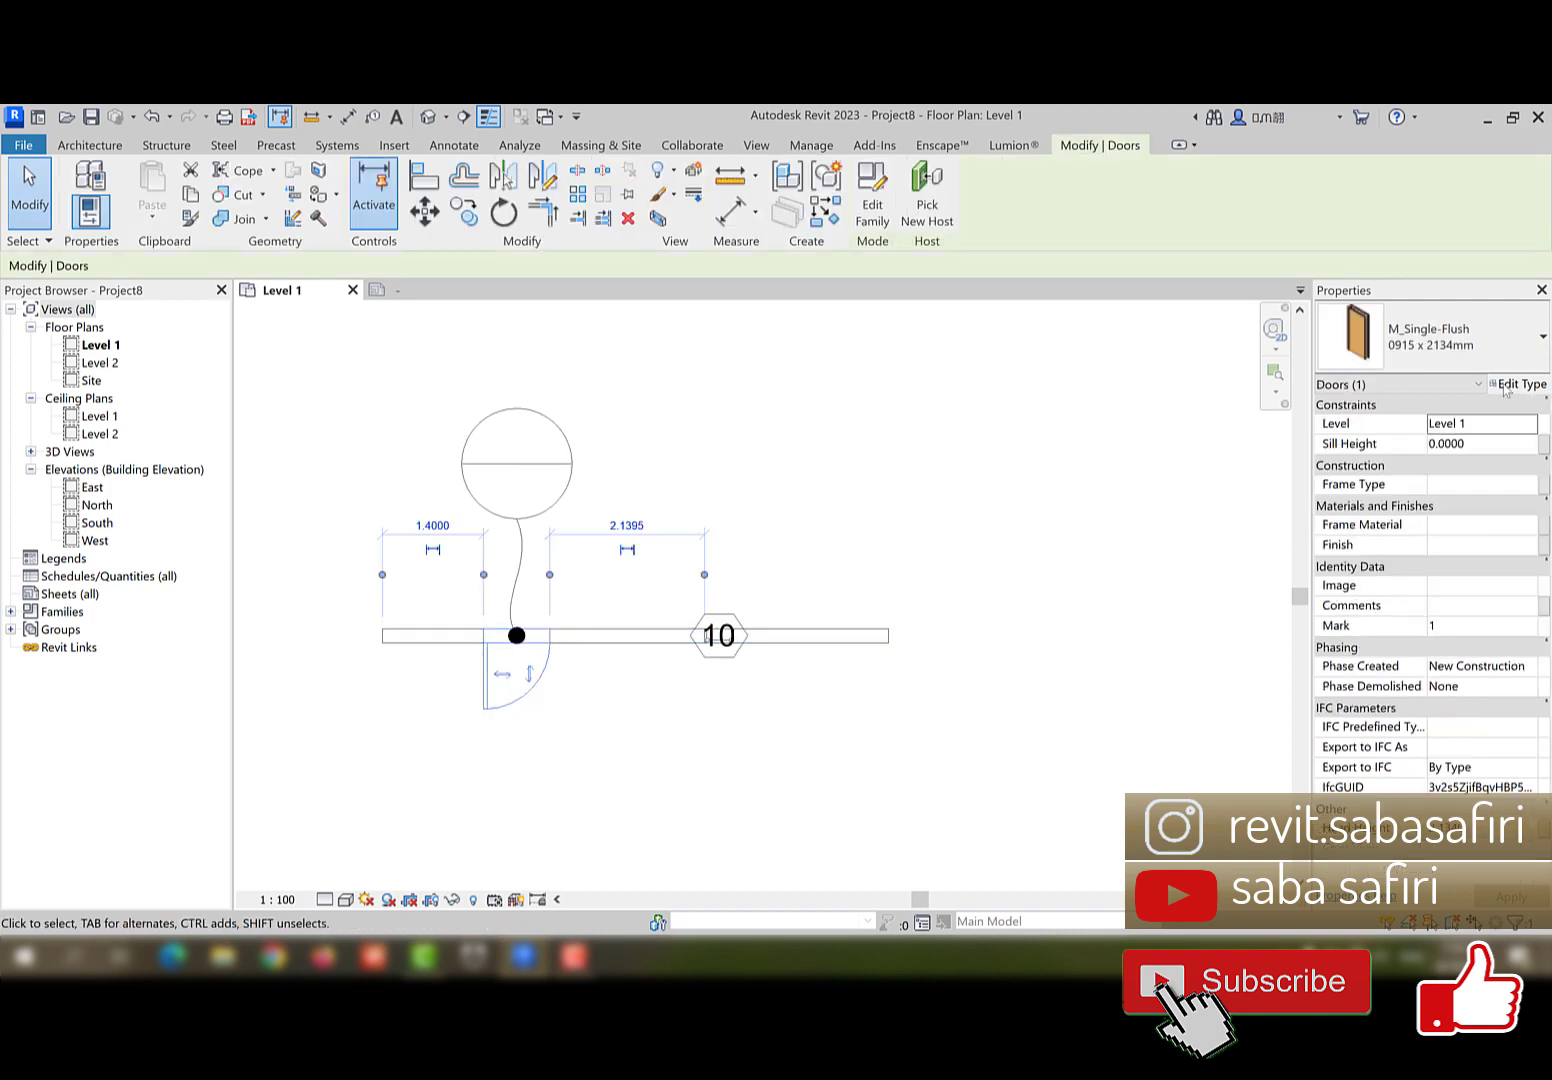
left_click(1518, 384)
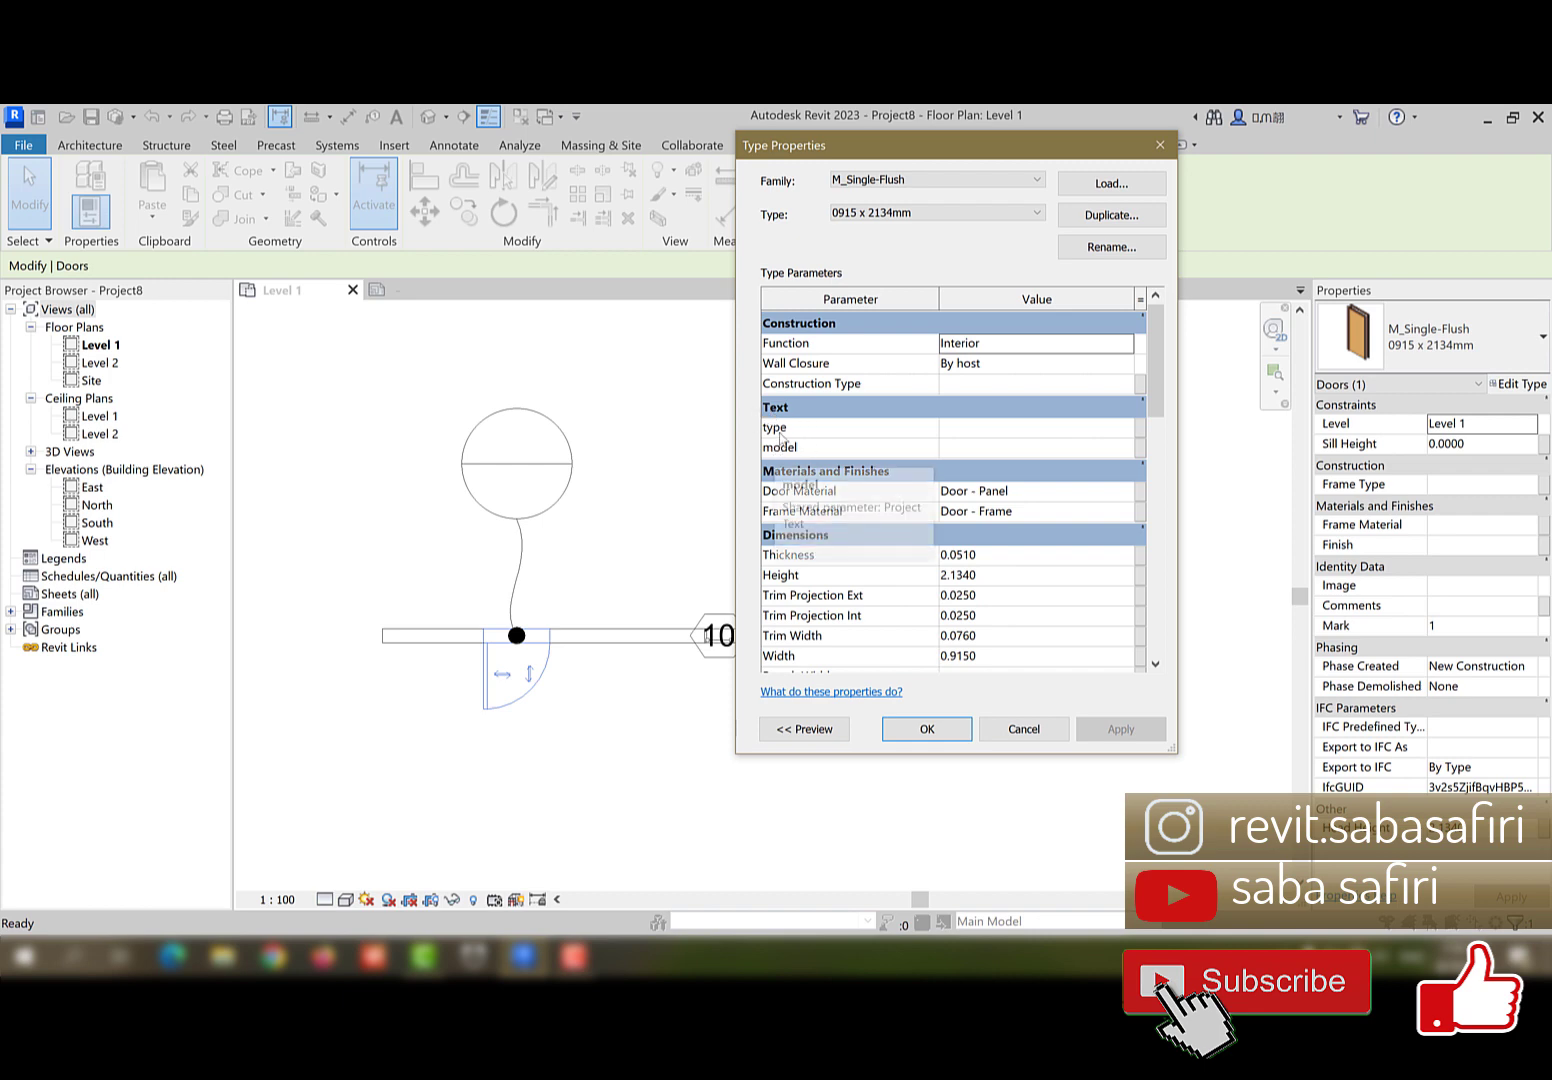
mouse_move(769, 437)
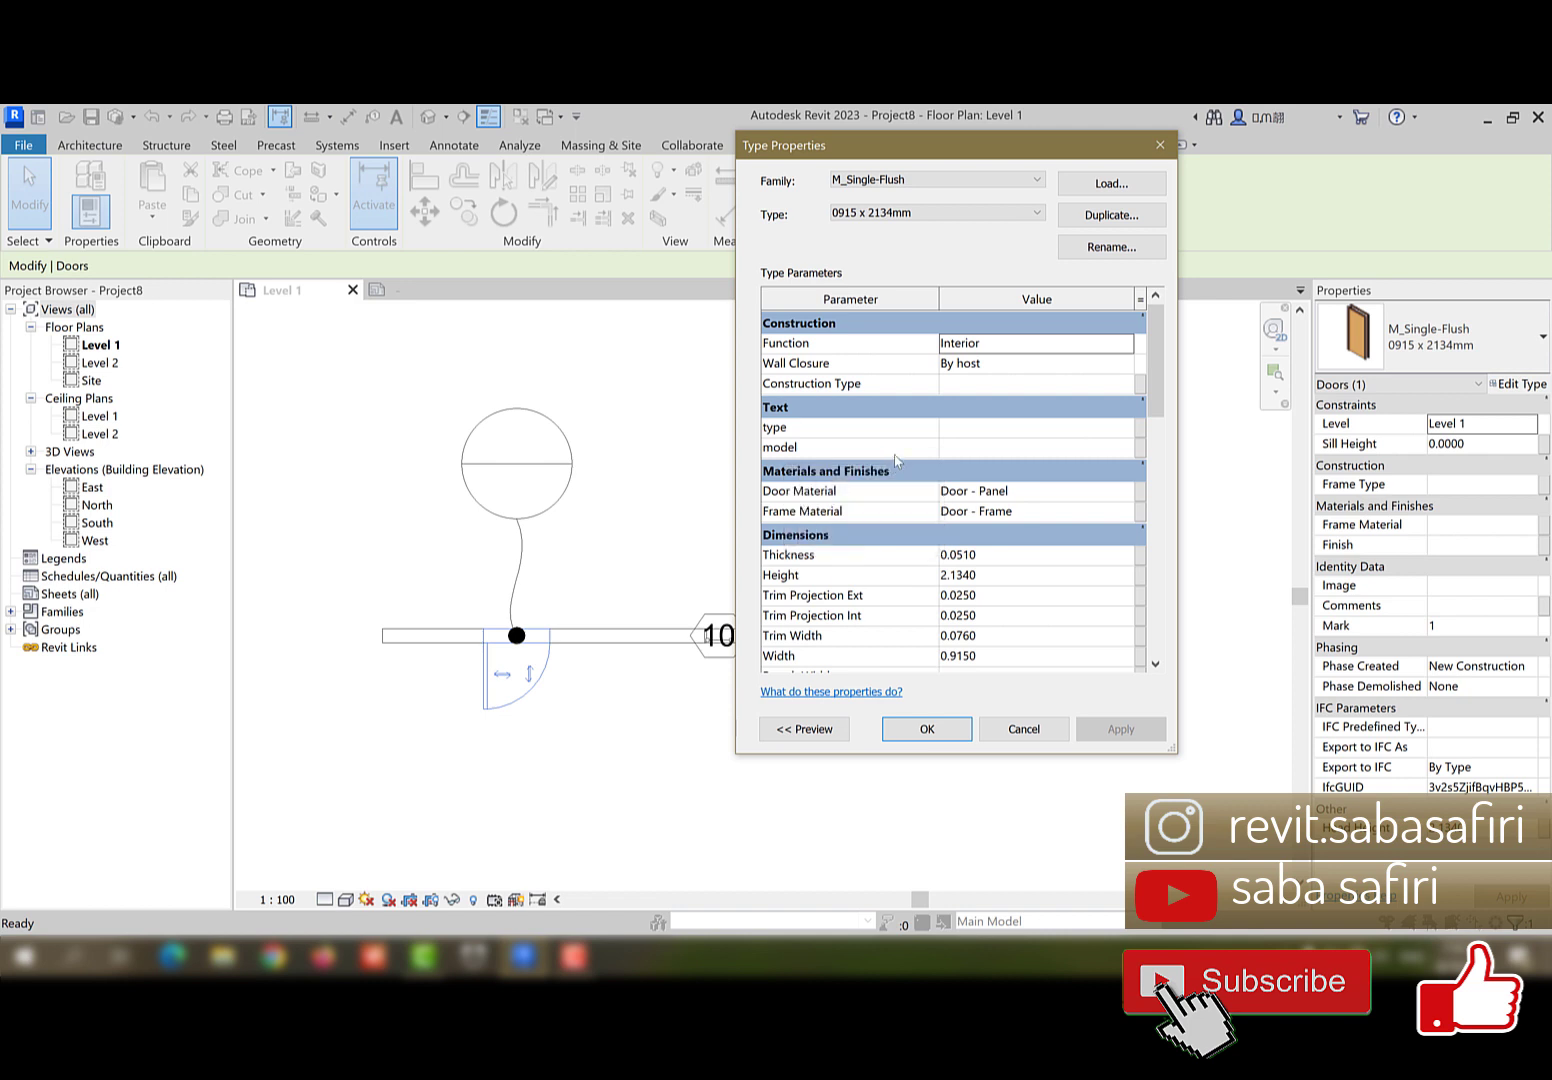
left_click(1000, 447)
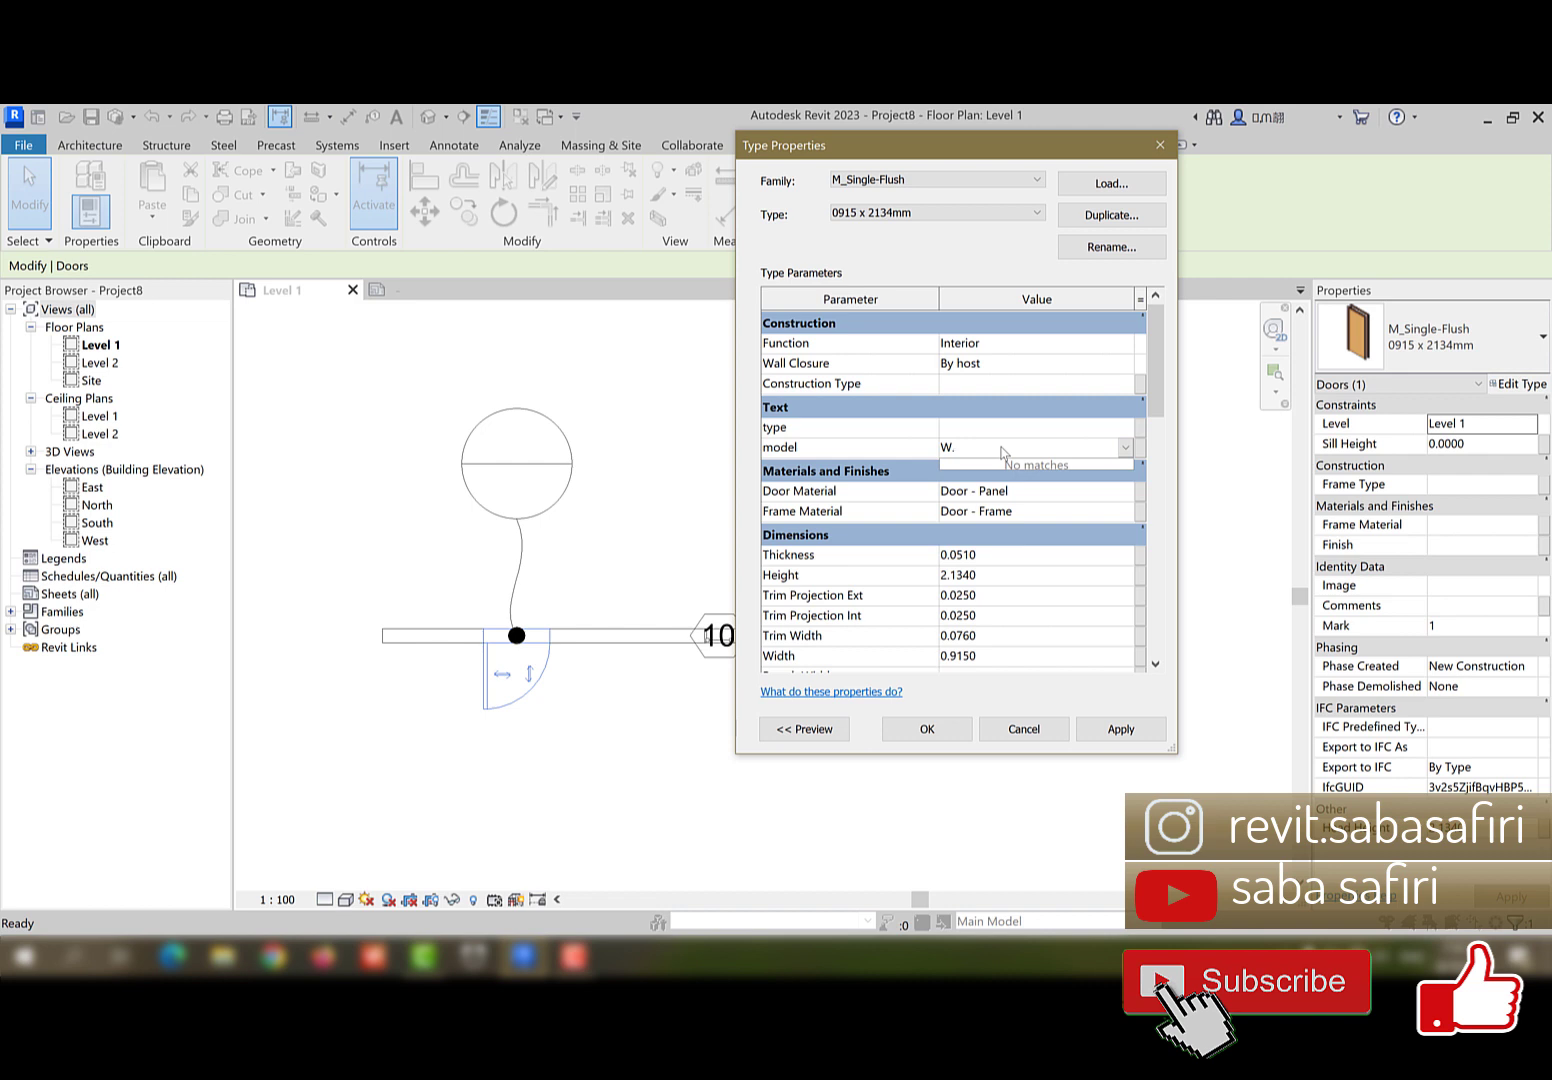
left_click(996, 427)
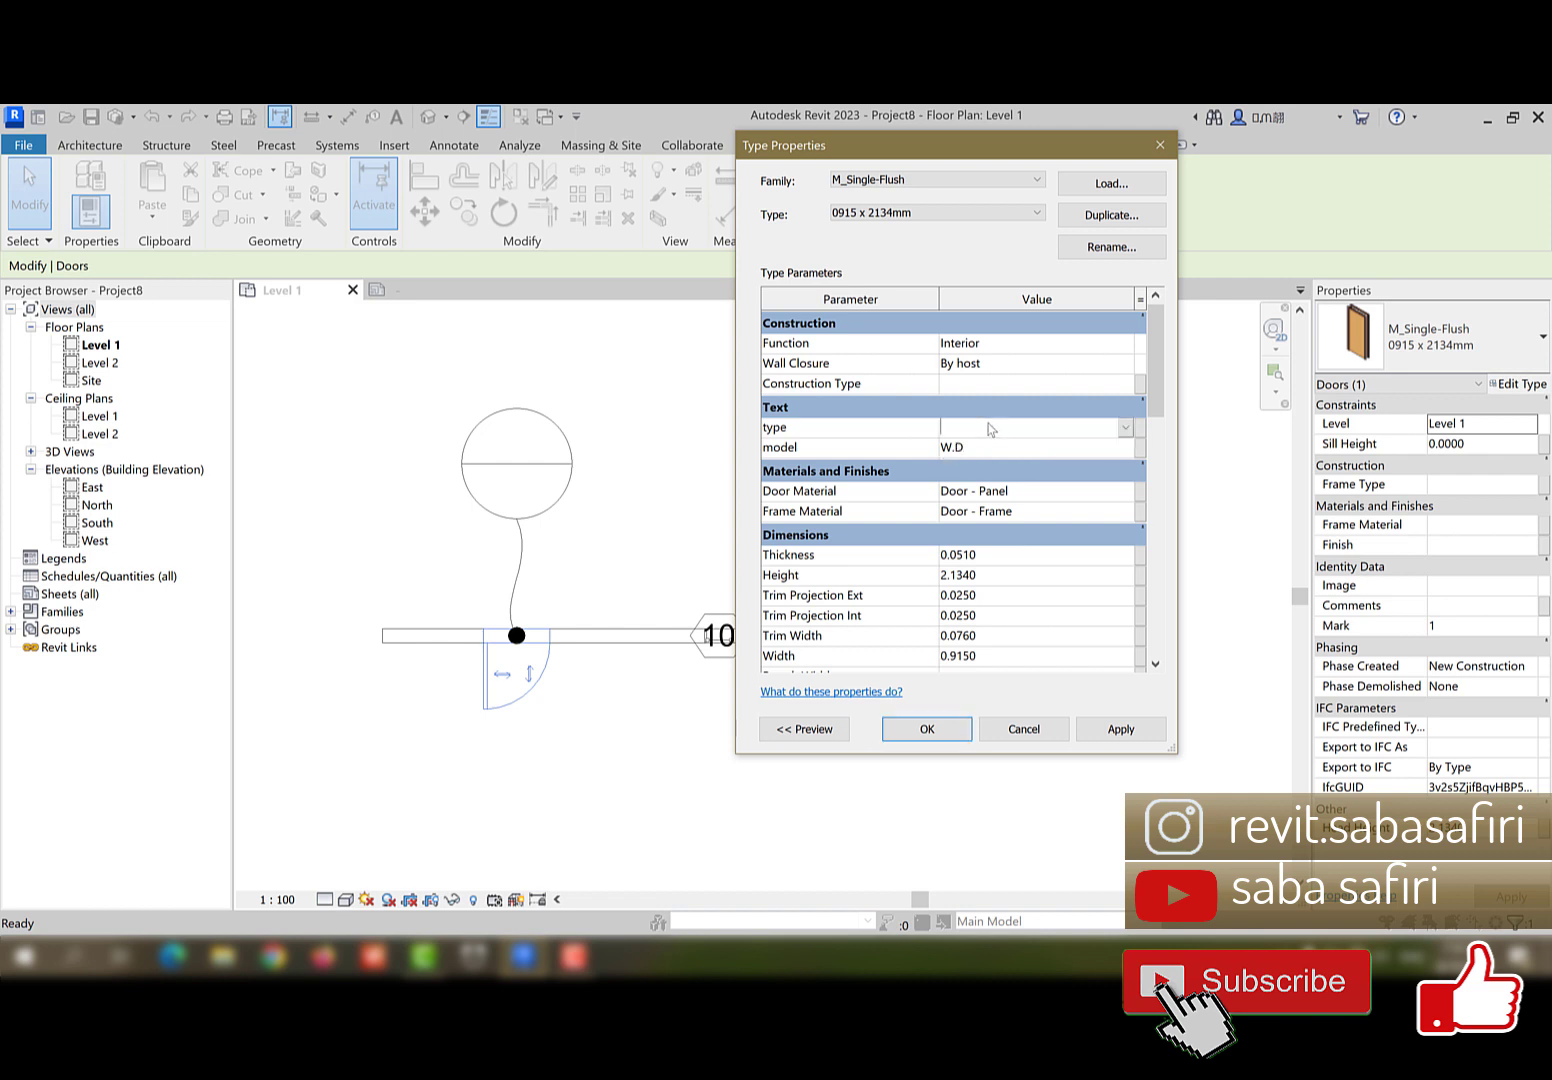
type("T.01")
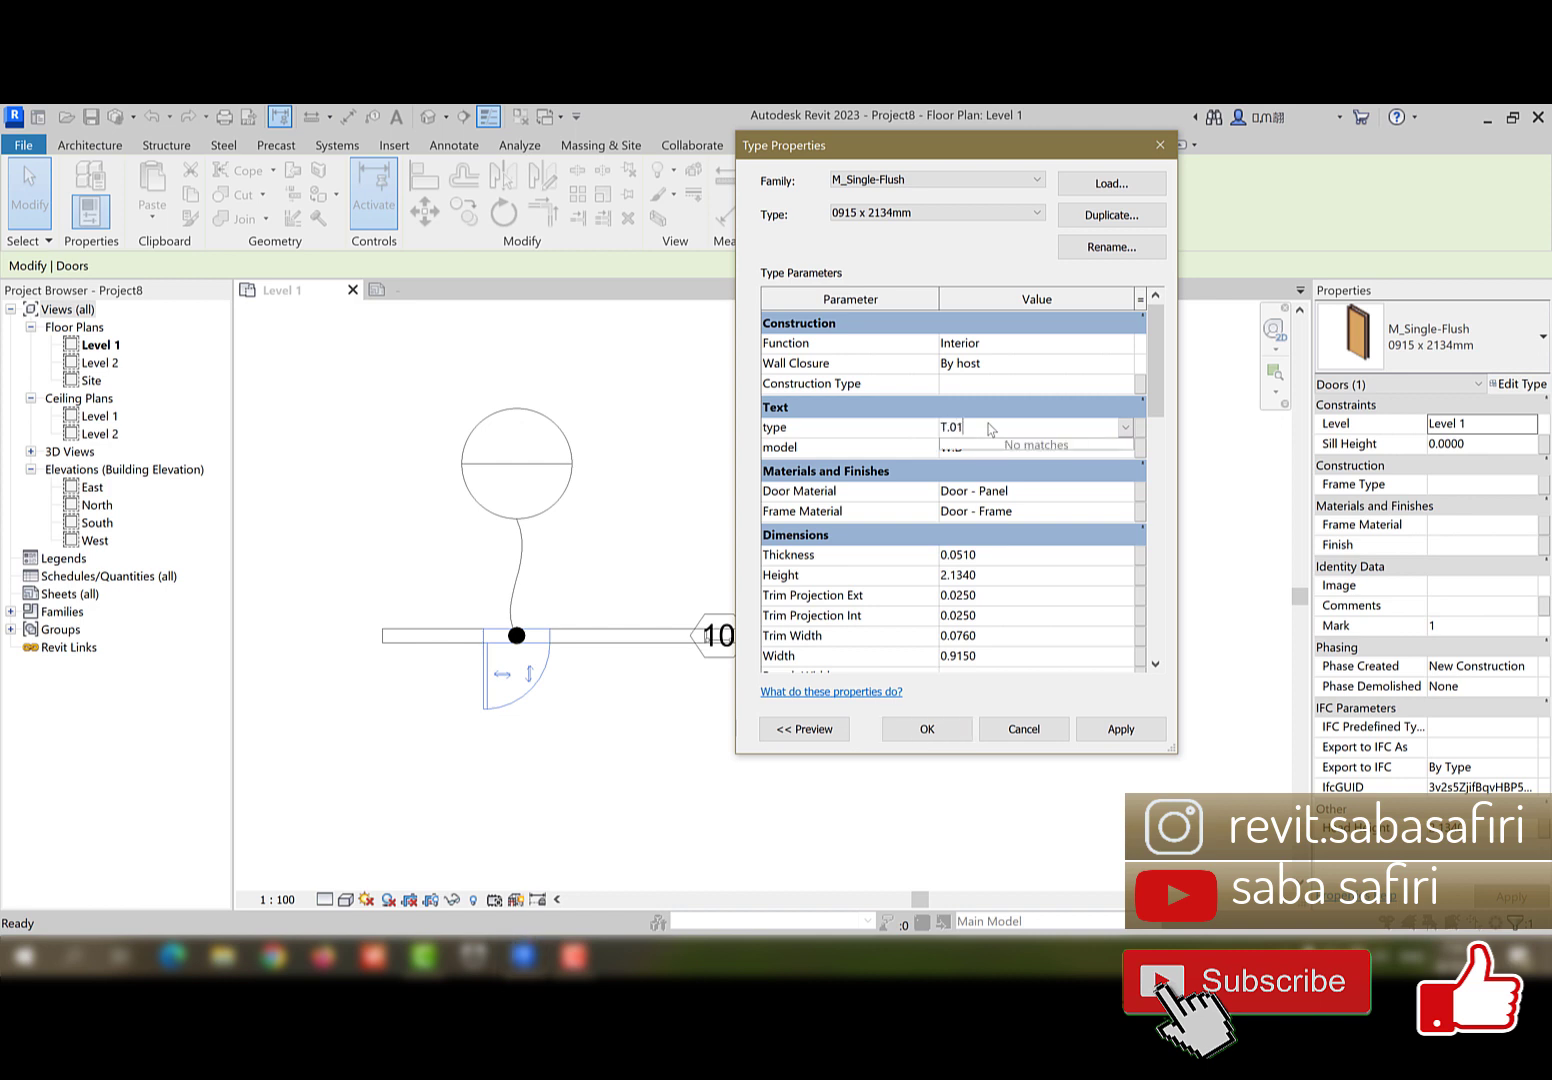
left_click(970, 447)
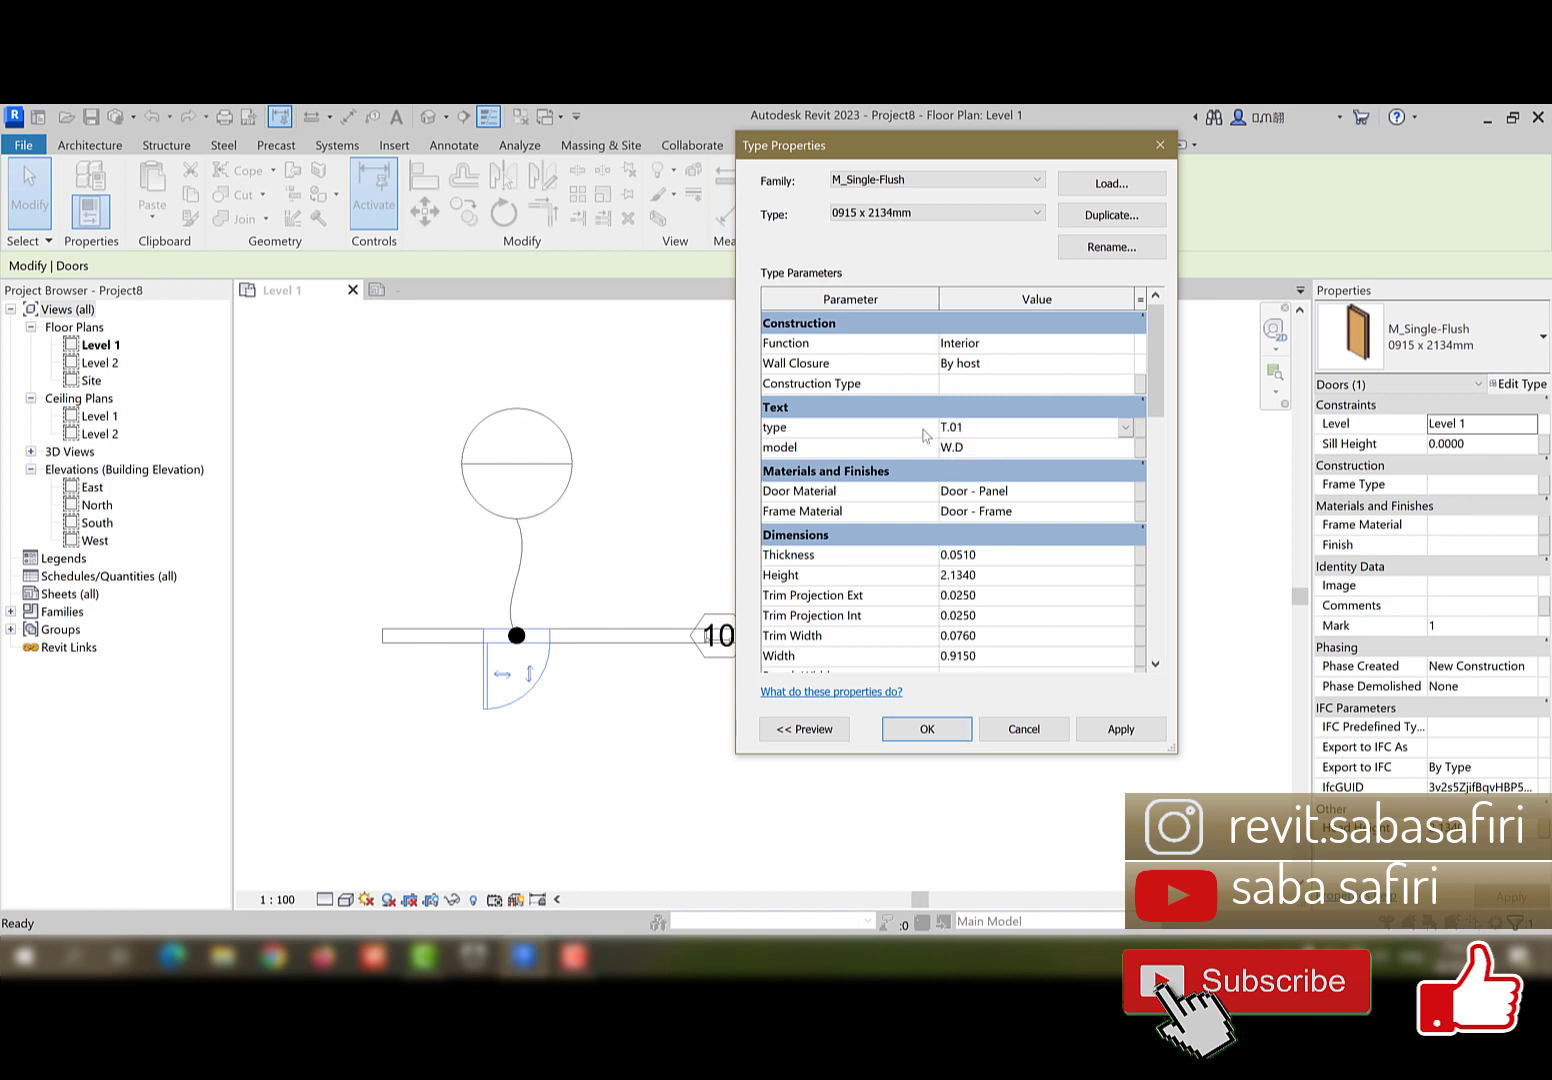
left_click(1111, 731)
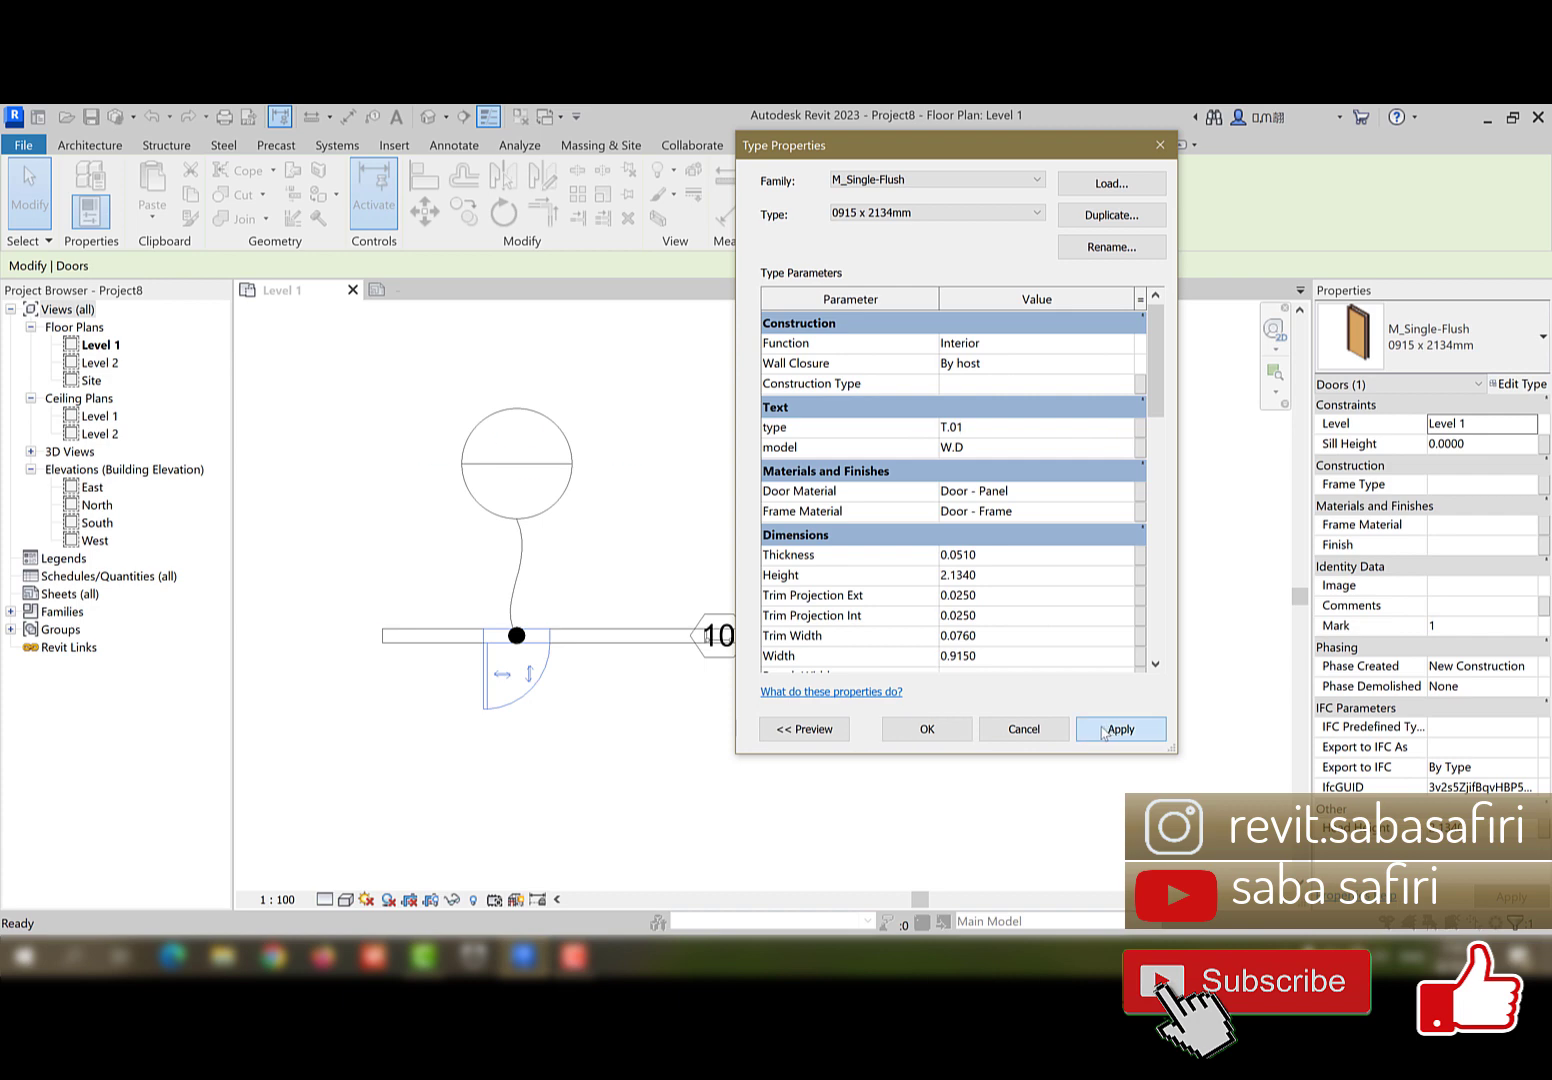
left_click(927, 729)
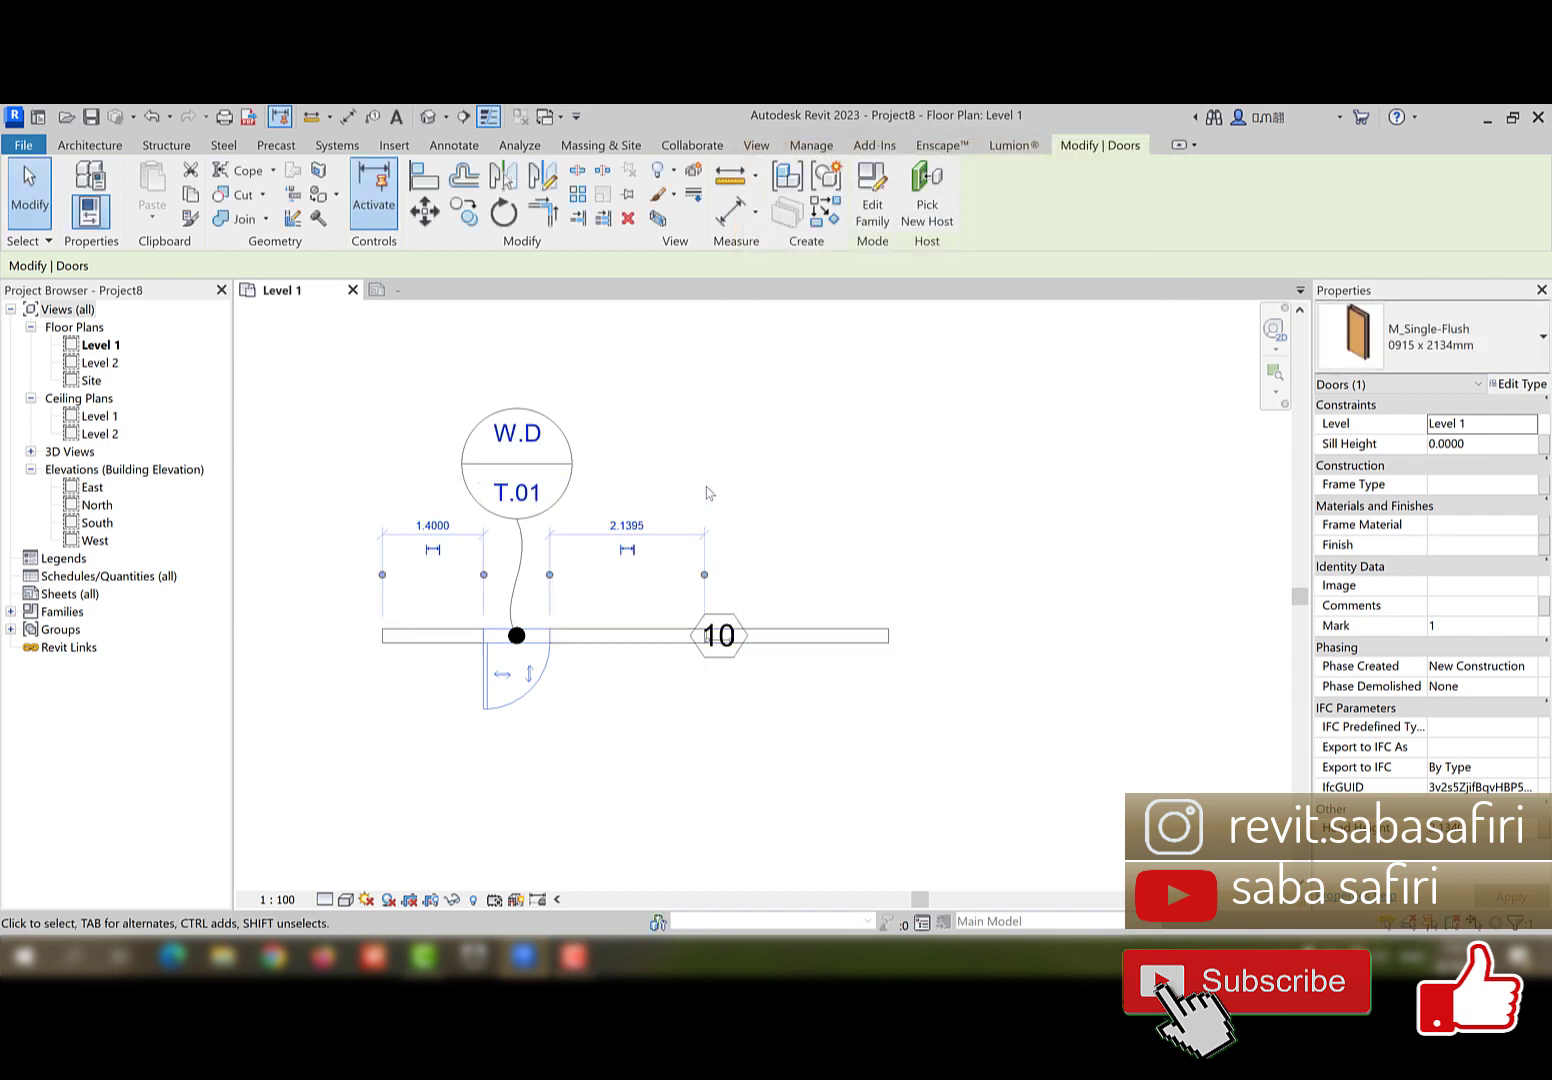
- Delete the hexagonal window tag reading 10 from the wall's window in the Level 1 plan
left_click(818, 463)
middle_click_drag(877, 606, 932, 637)
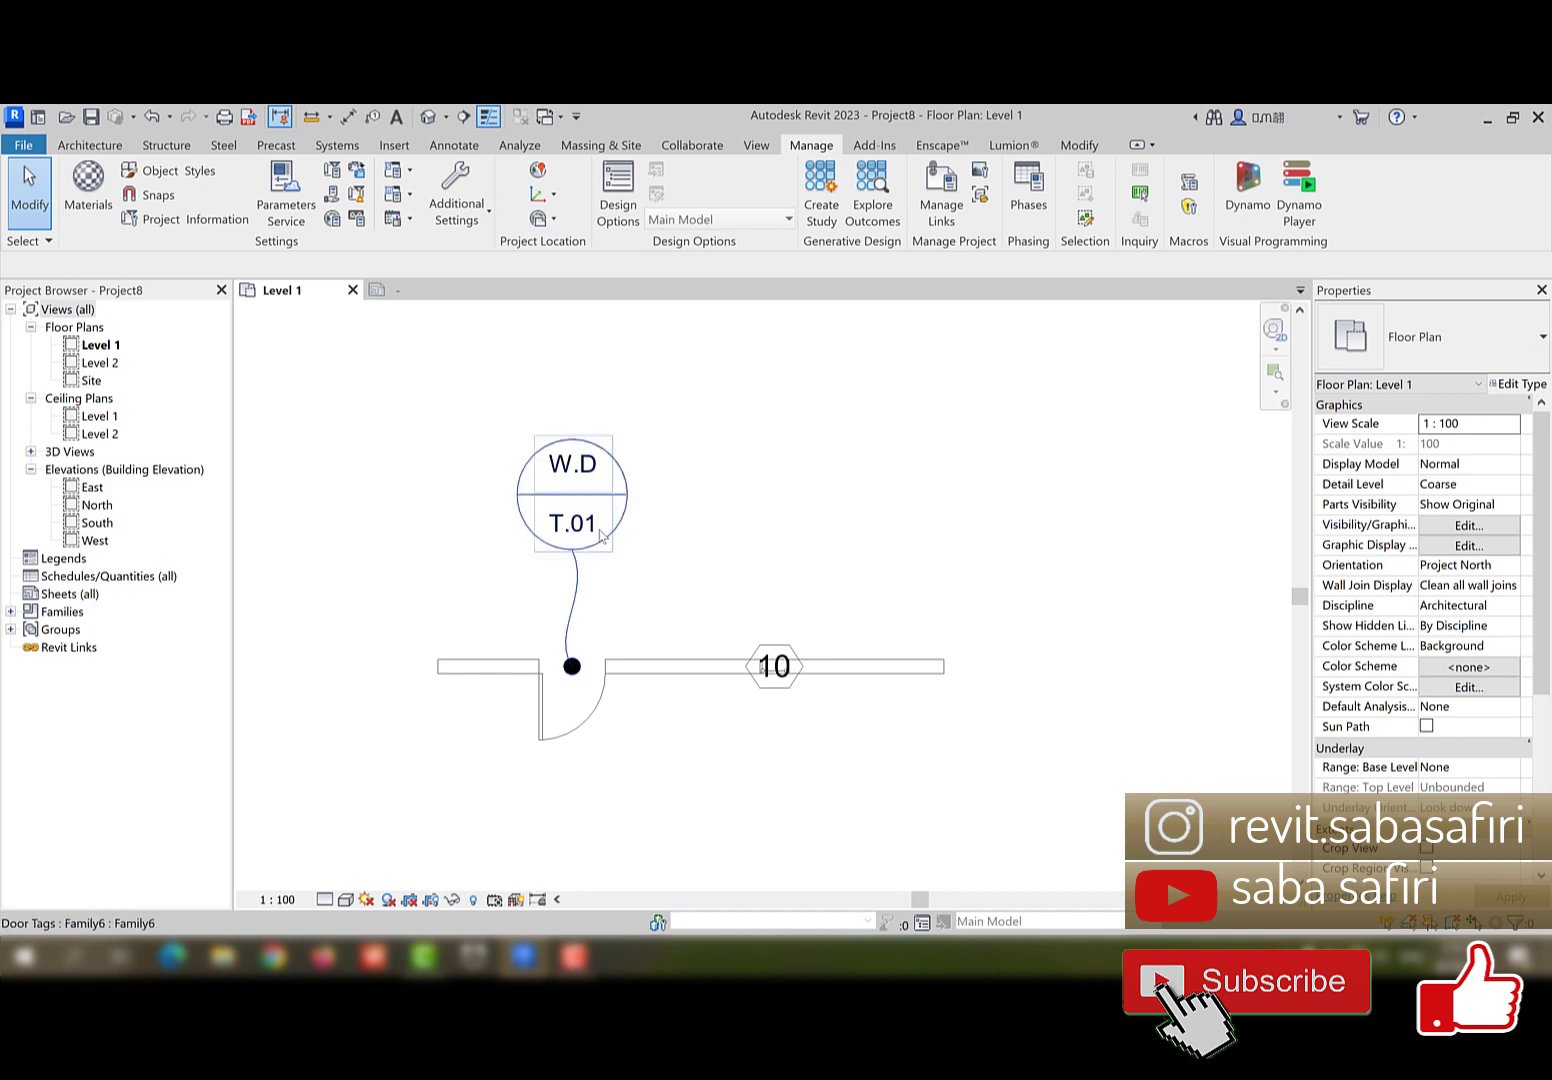
middle_click_drag(600, 538, 589, 541)
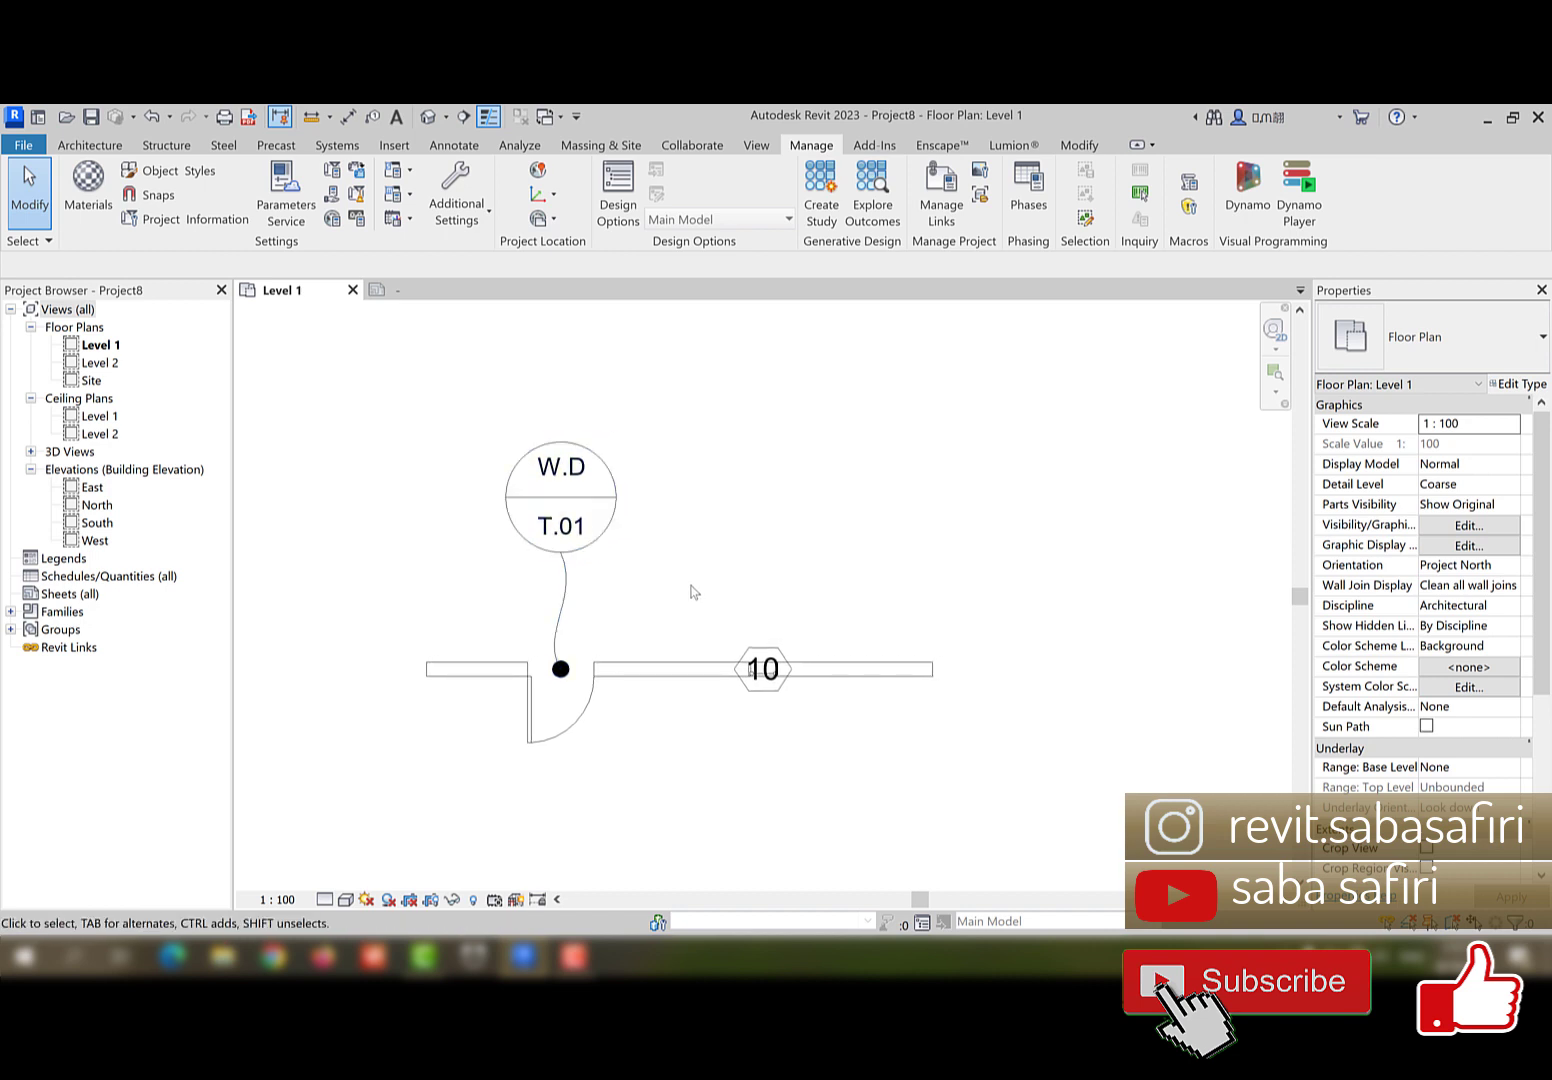
scroll(809, 649, "up", 2)
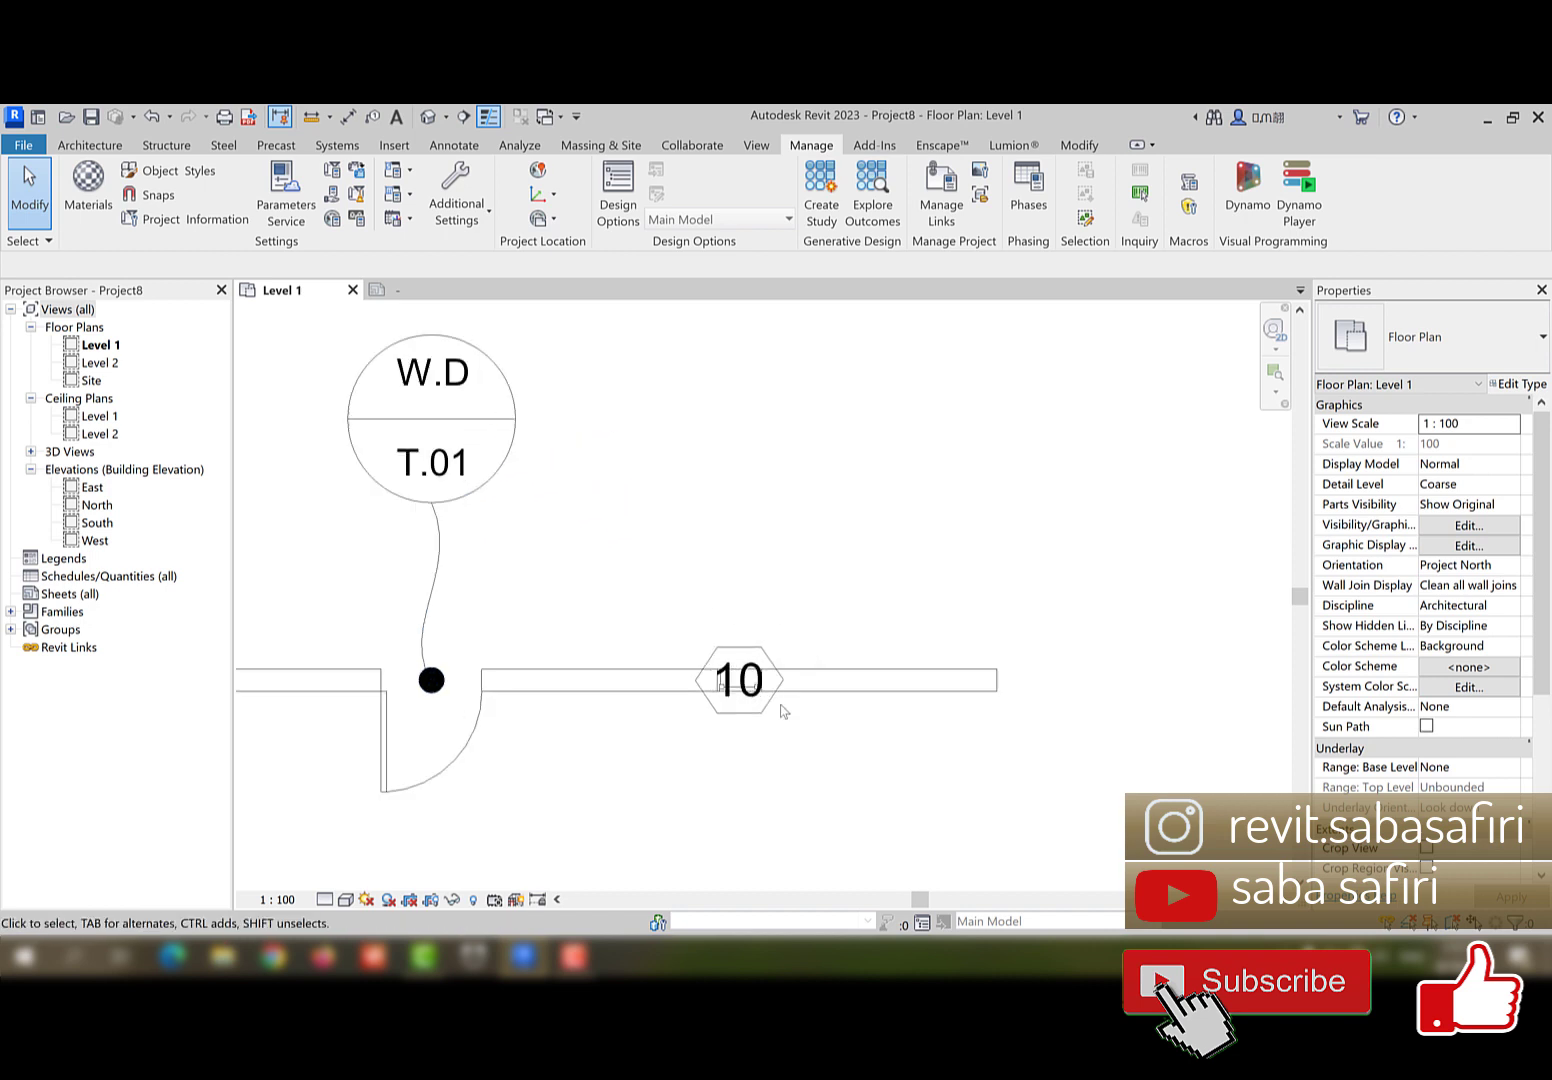
left_click(759, 654)
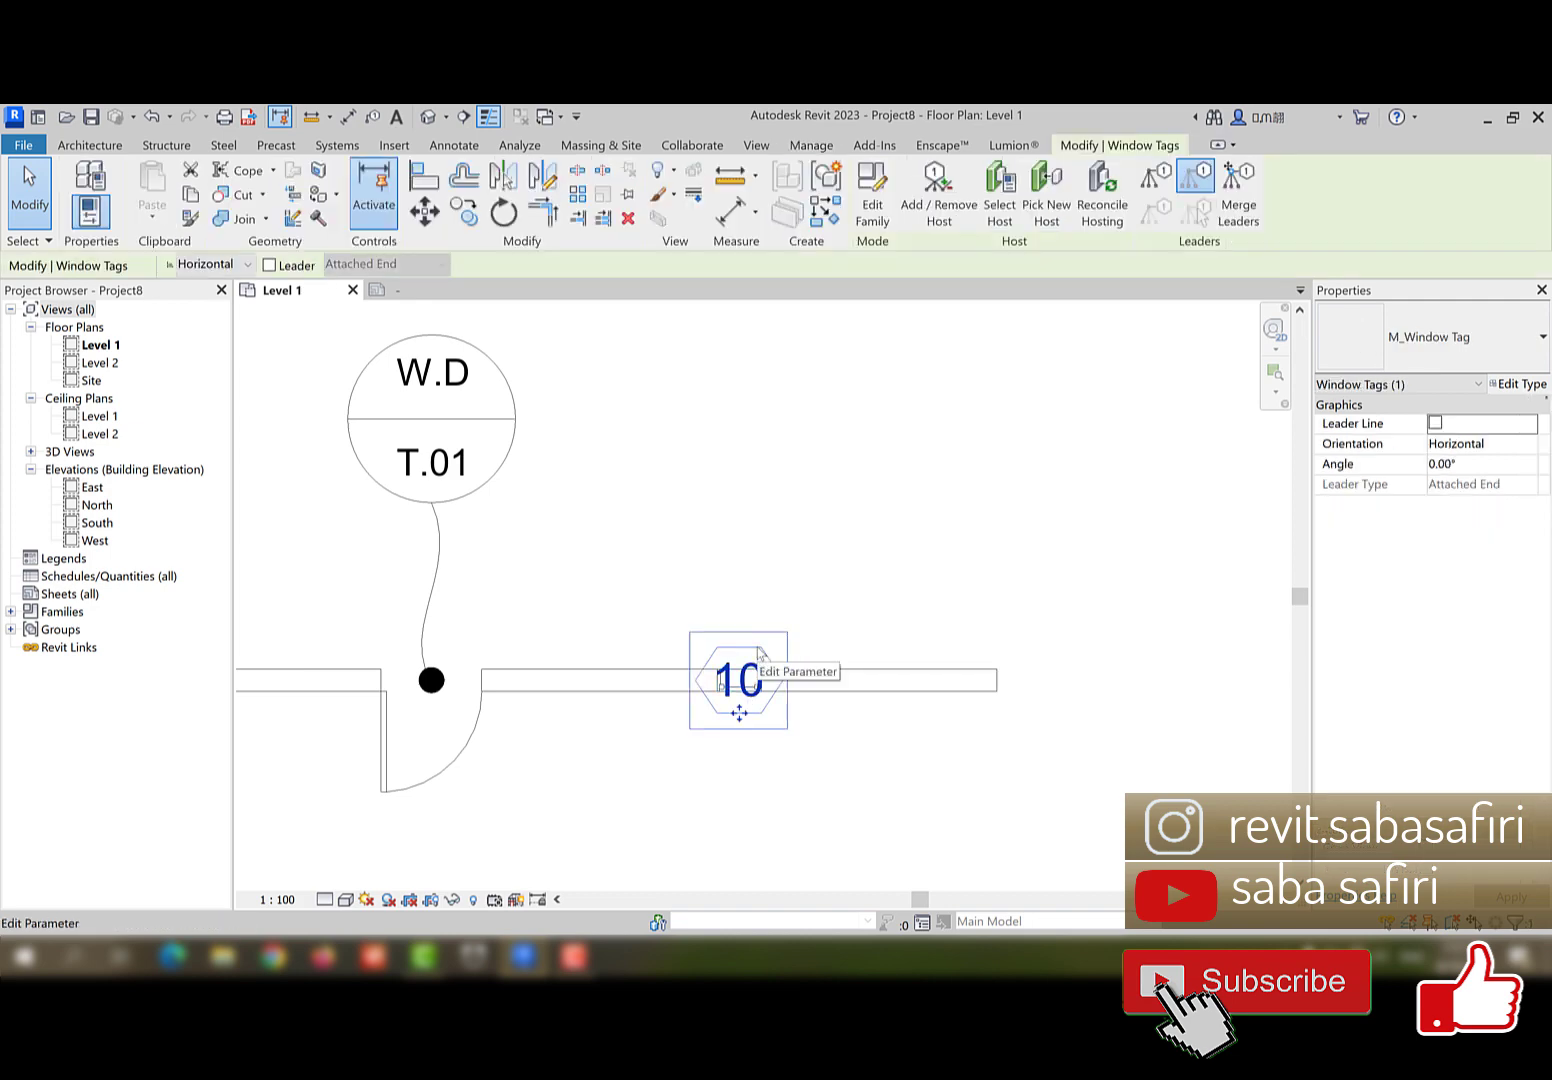
key("Delete")
- Change the window in the wall to the M_Window-Double-Hung type 650 x 1100mm
scroll(738, 638, "down", 2)
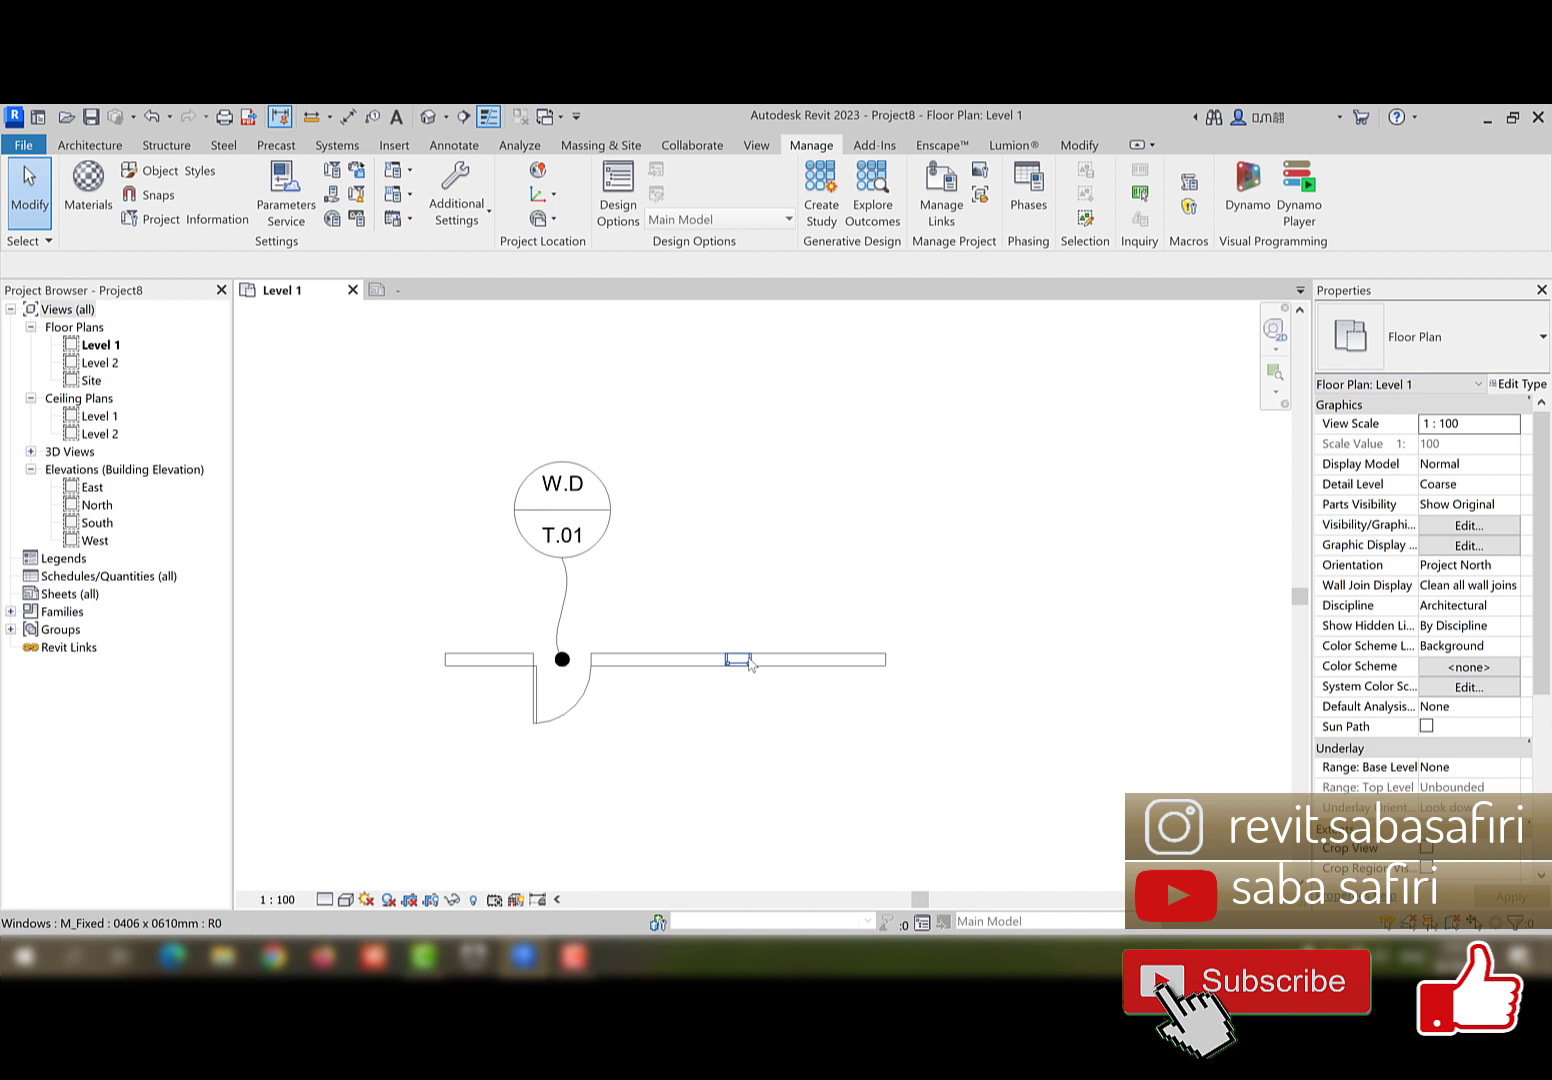
left_click(738, 659)
left_click(1396, 356)
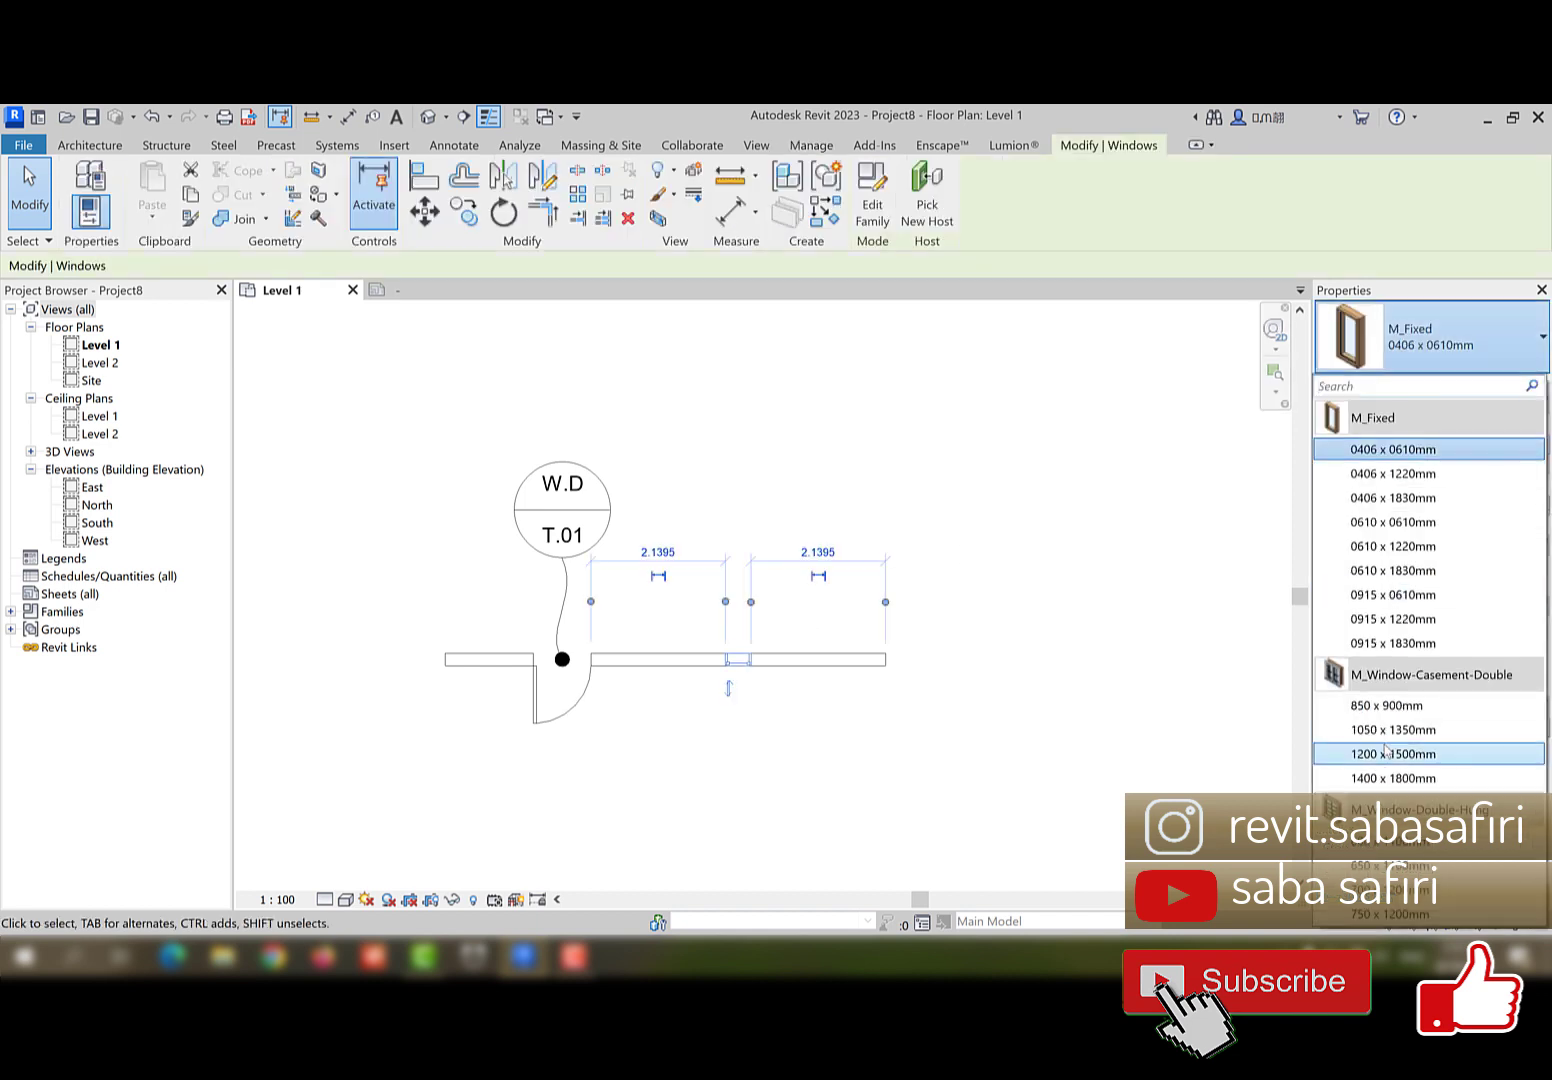
left_click(983, 732)
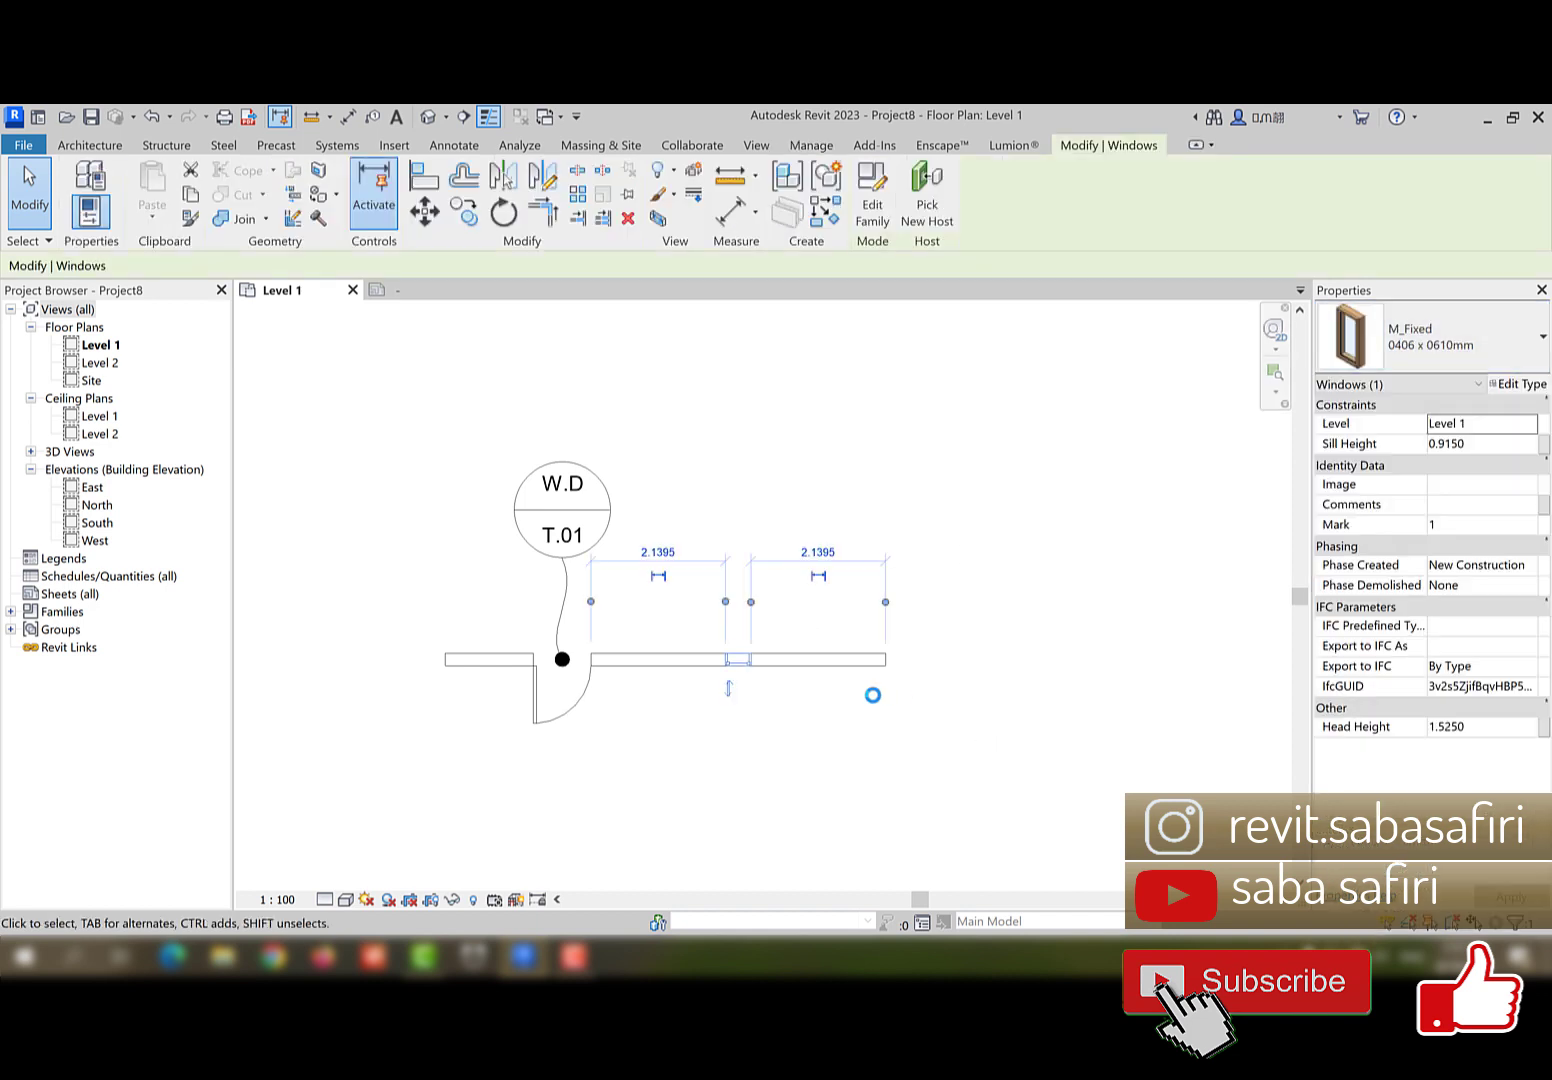
left_click(793, 706)
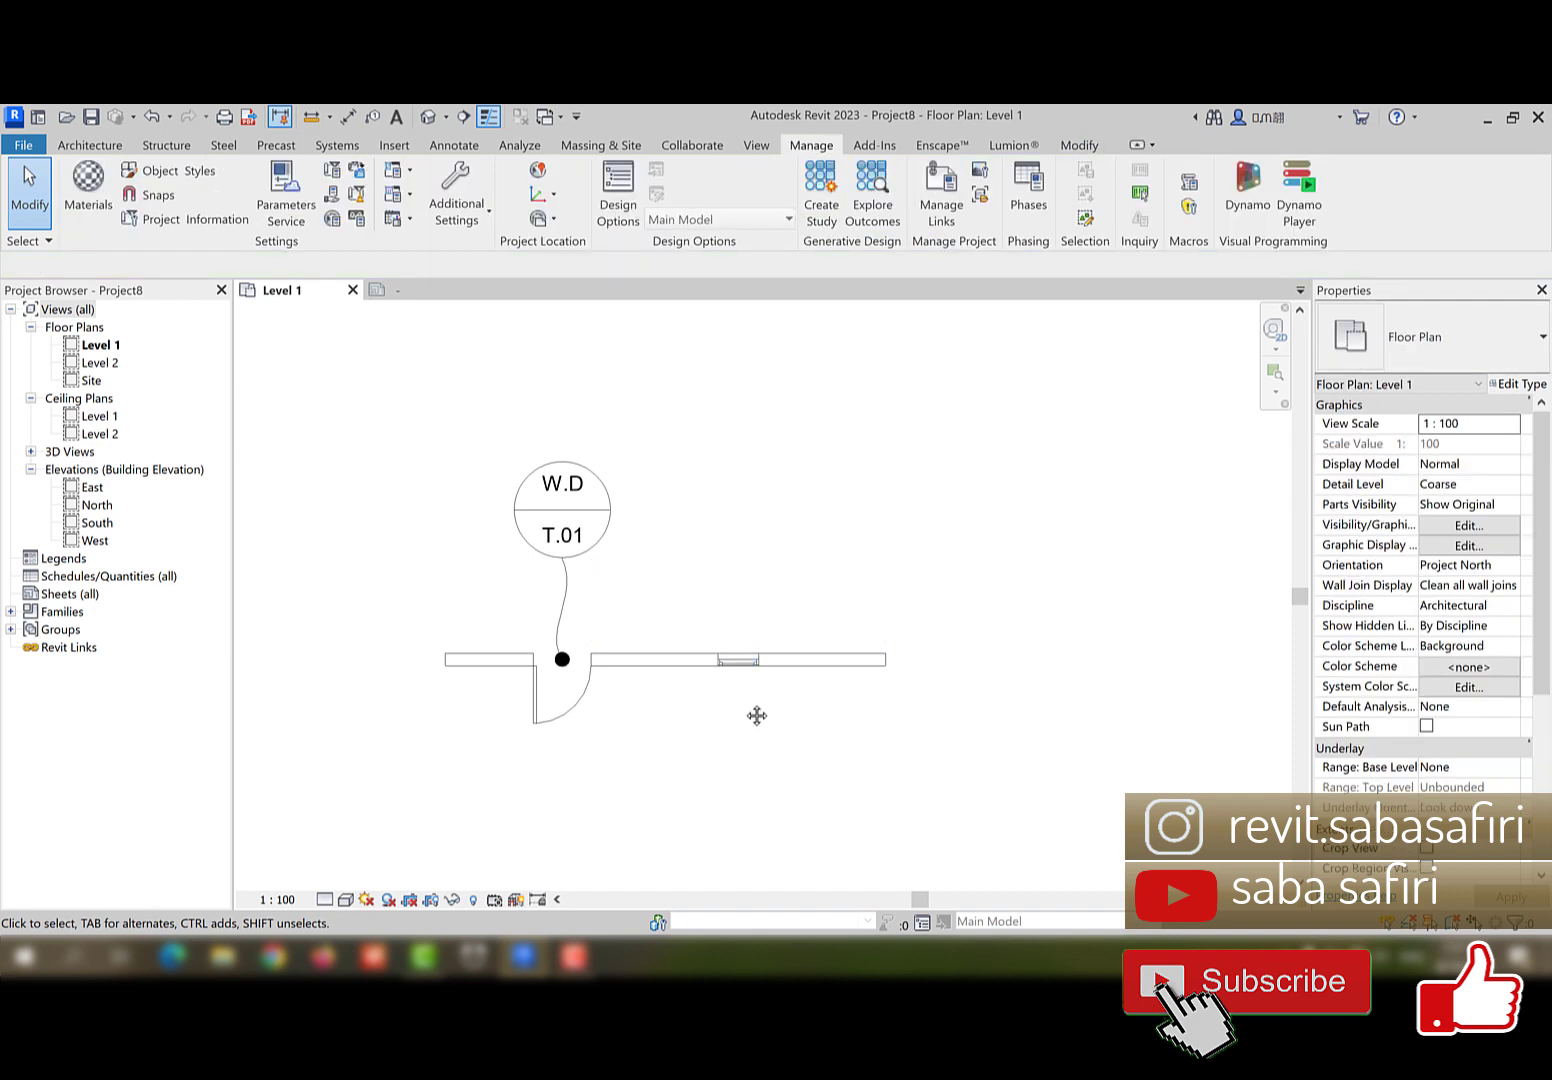
mouse_move(689, 713)
middle_mouse_down()
mouse_move(641, 710)
mouse_move(673, 735)
middle_mouse_up()
scroll(680, 730, "up", 2)
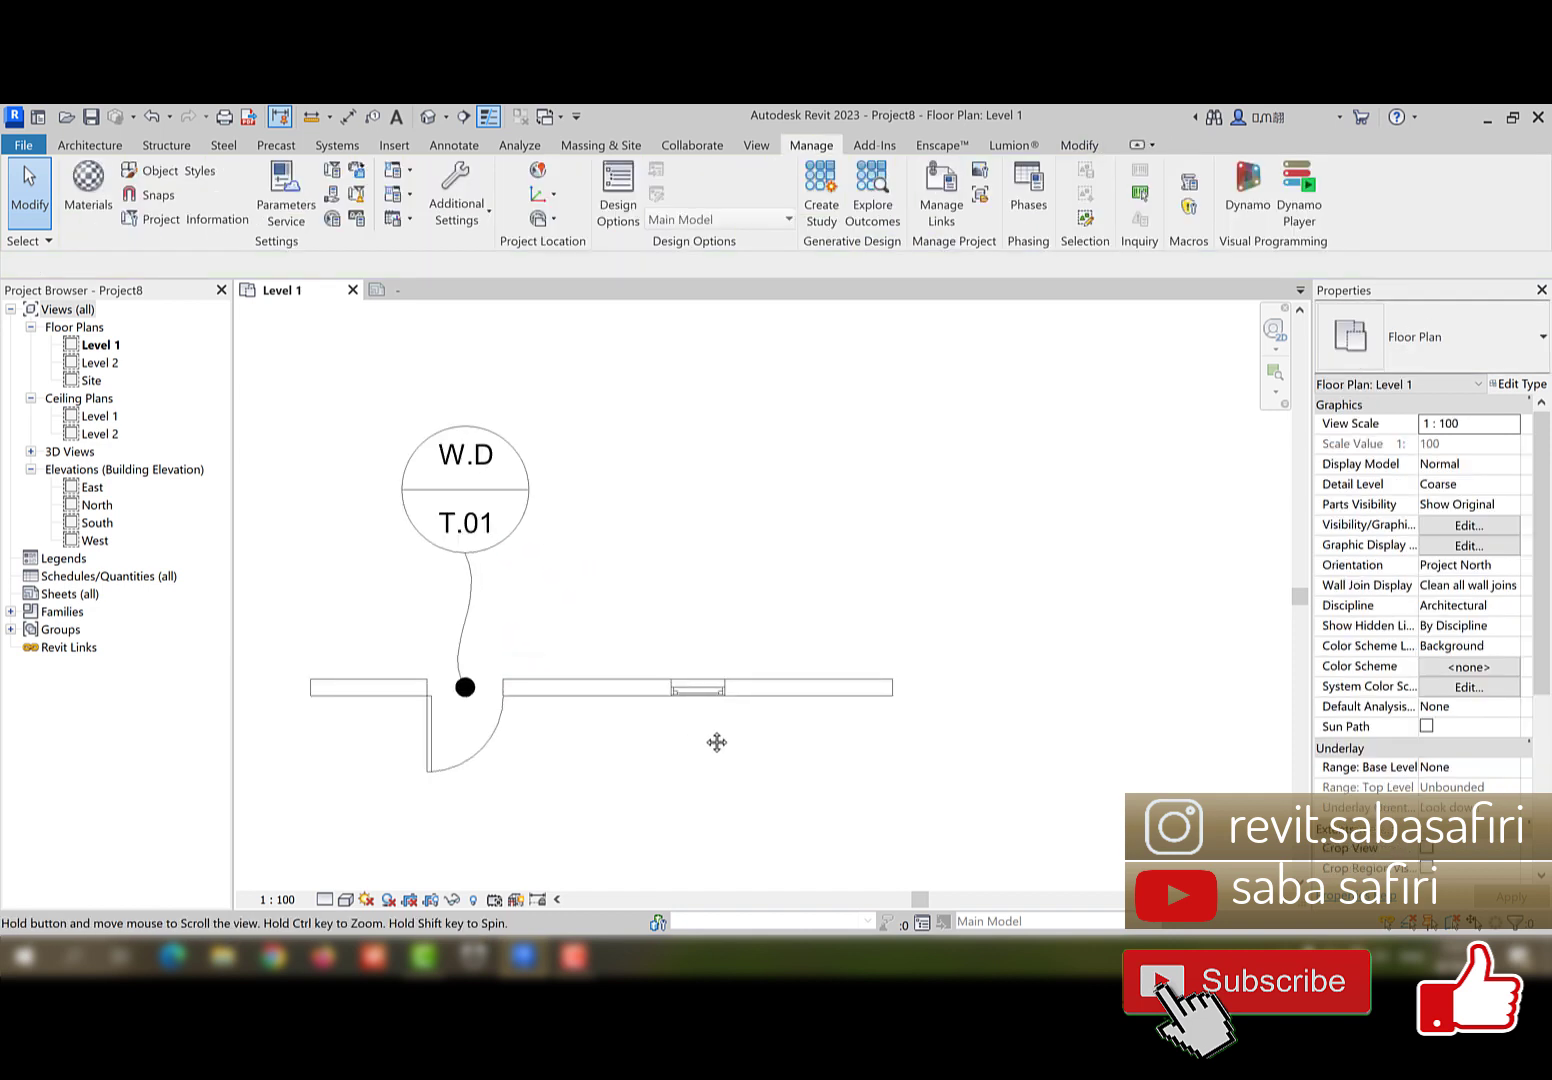
scroll(716, 740, "down", 1)
- Create a new family from the Window Tag template in the English-Imperial Annotations folder
left_click(6, 148)
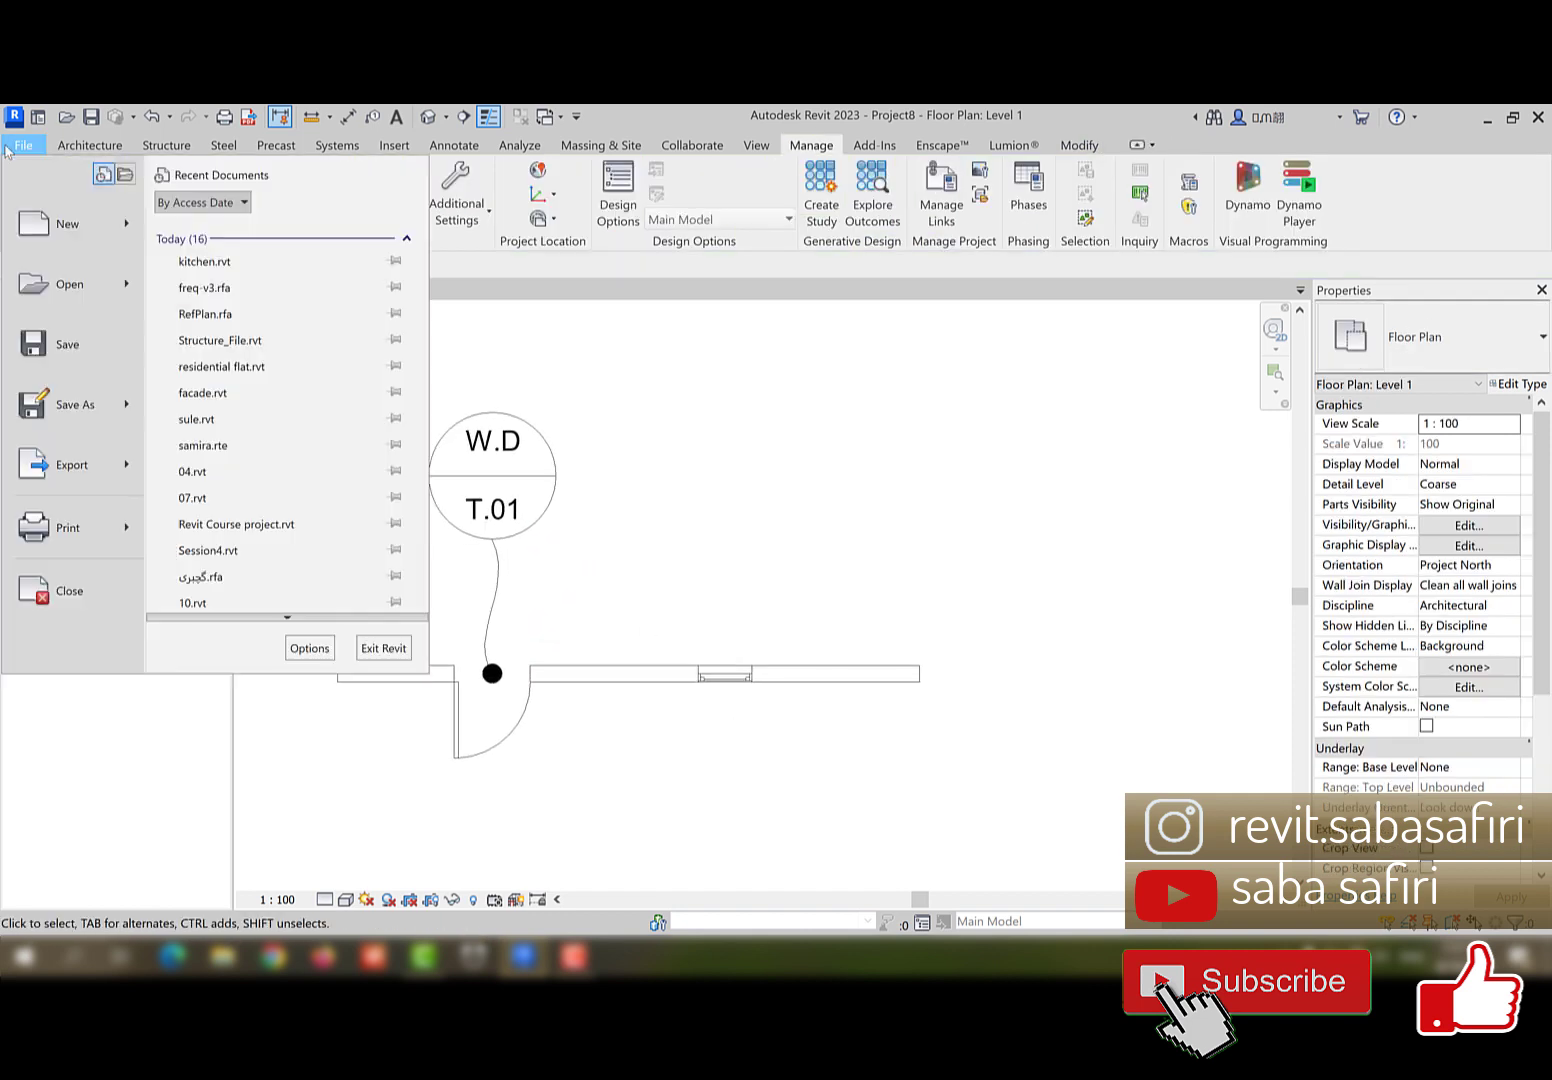
mouse_move(74, 218)
left_click(209, 283)
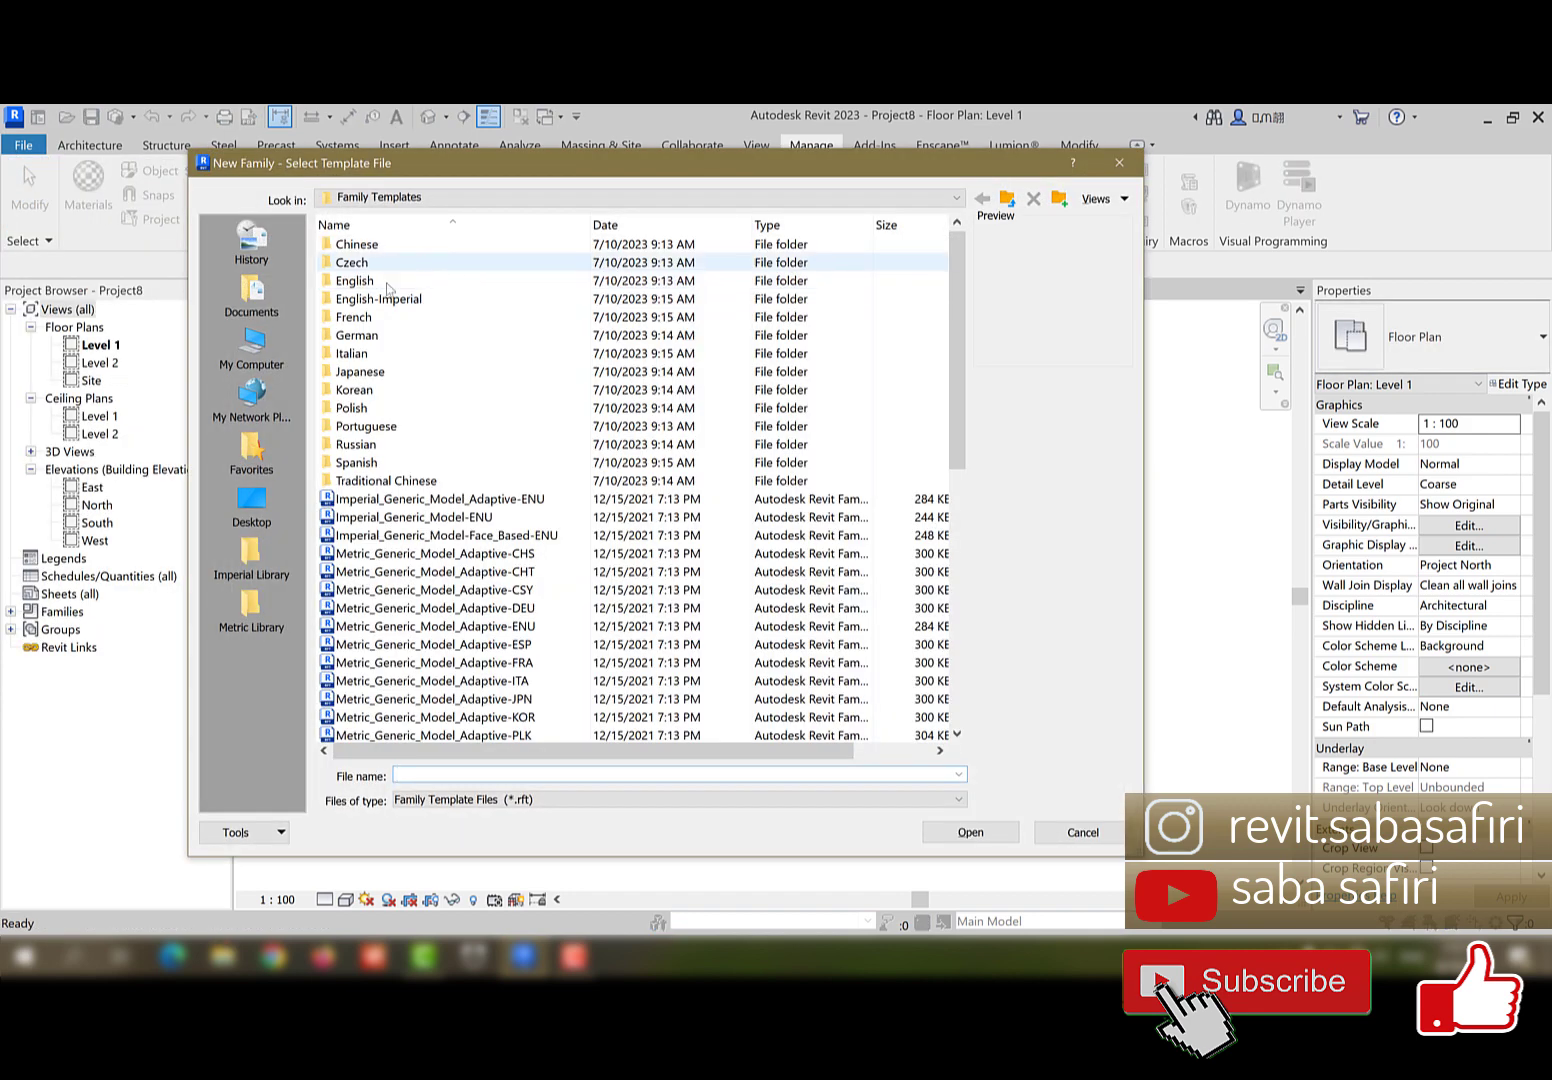
double_click(386, 298)
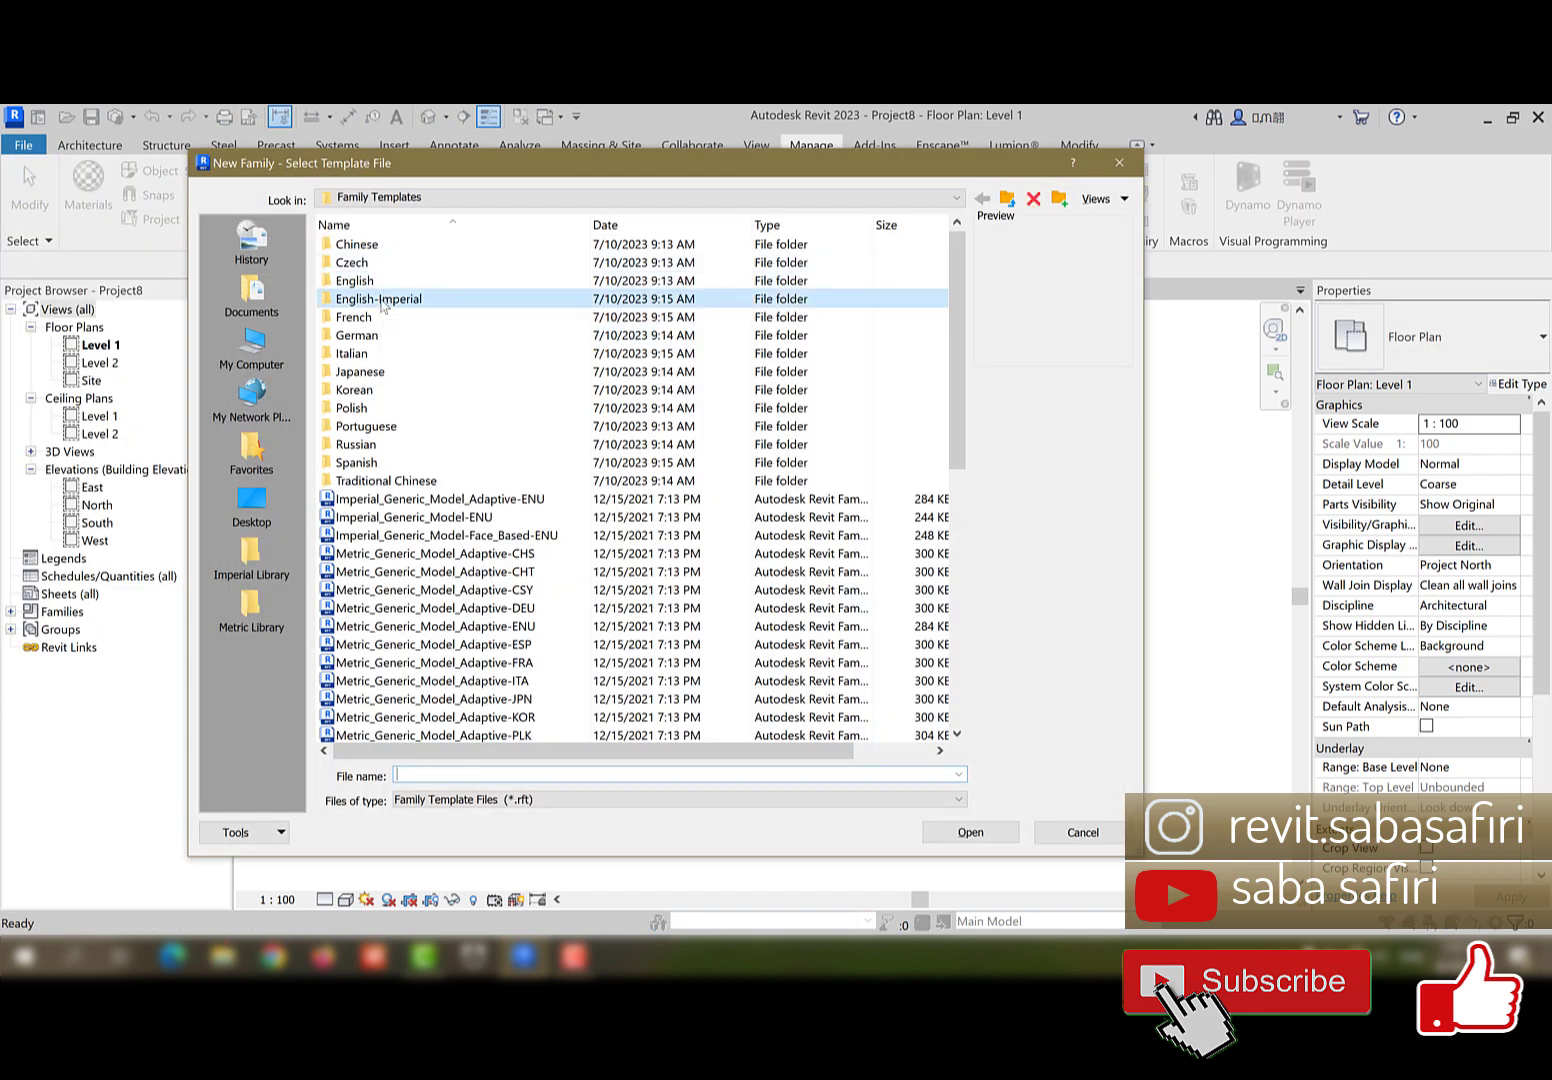
double_click(379, 243)
left_click(385, 572)
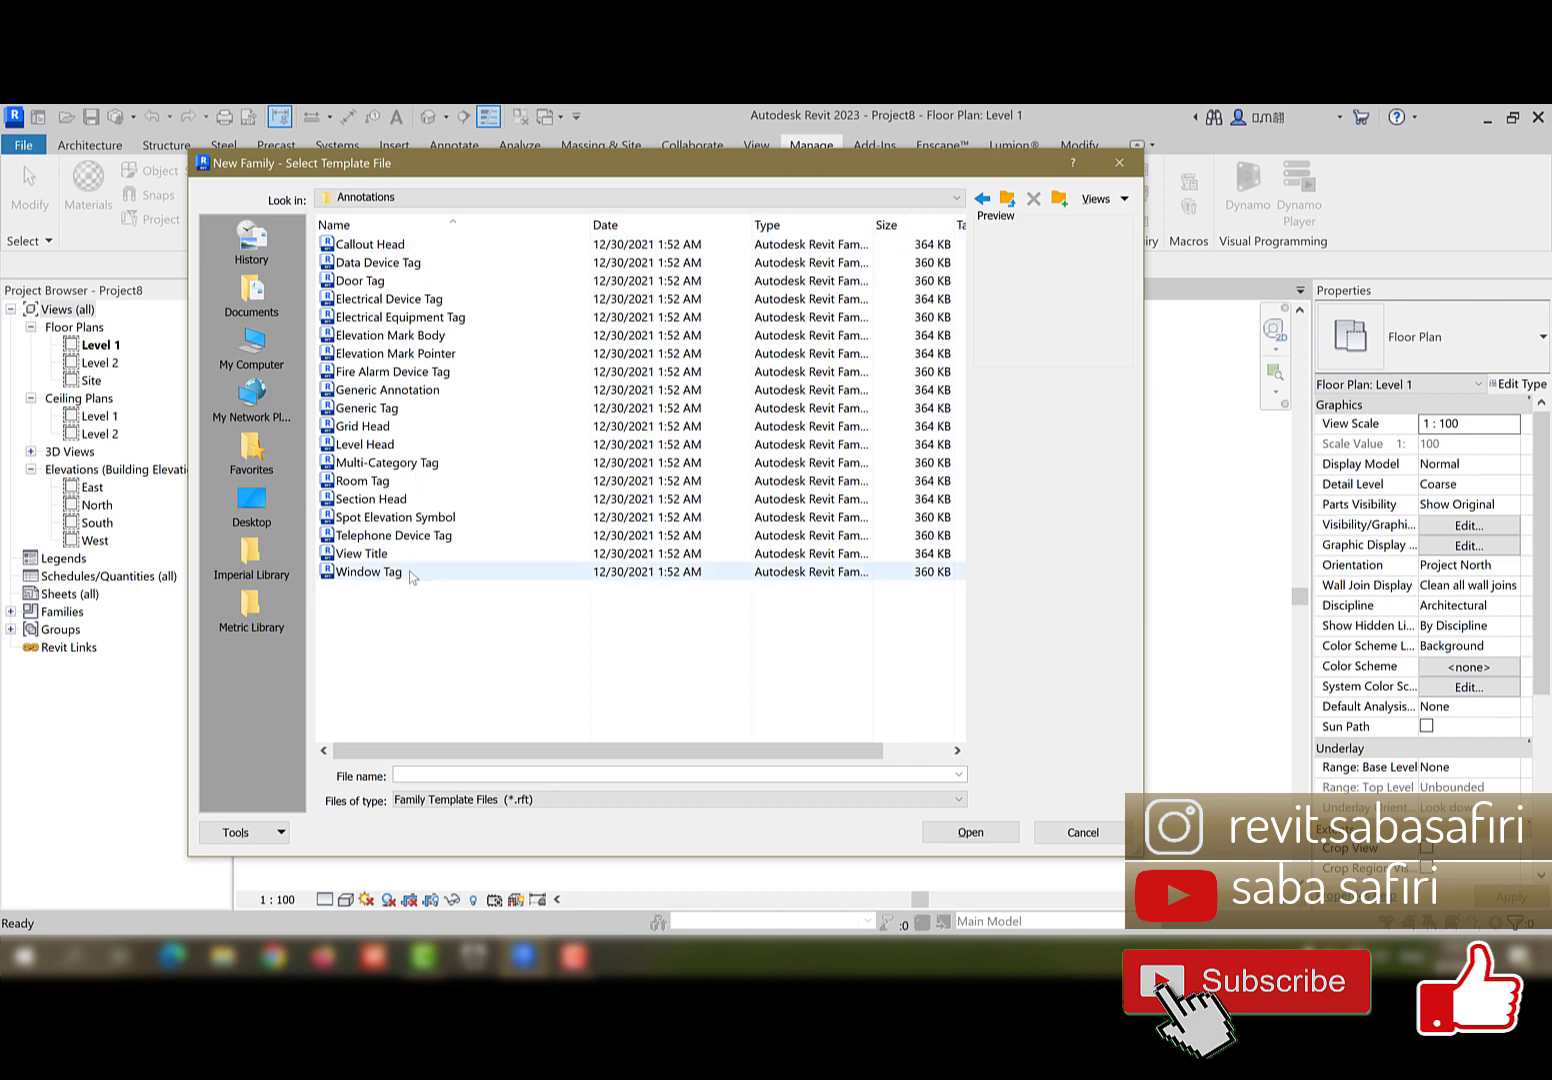
left_click(985, 832)
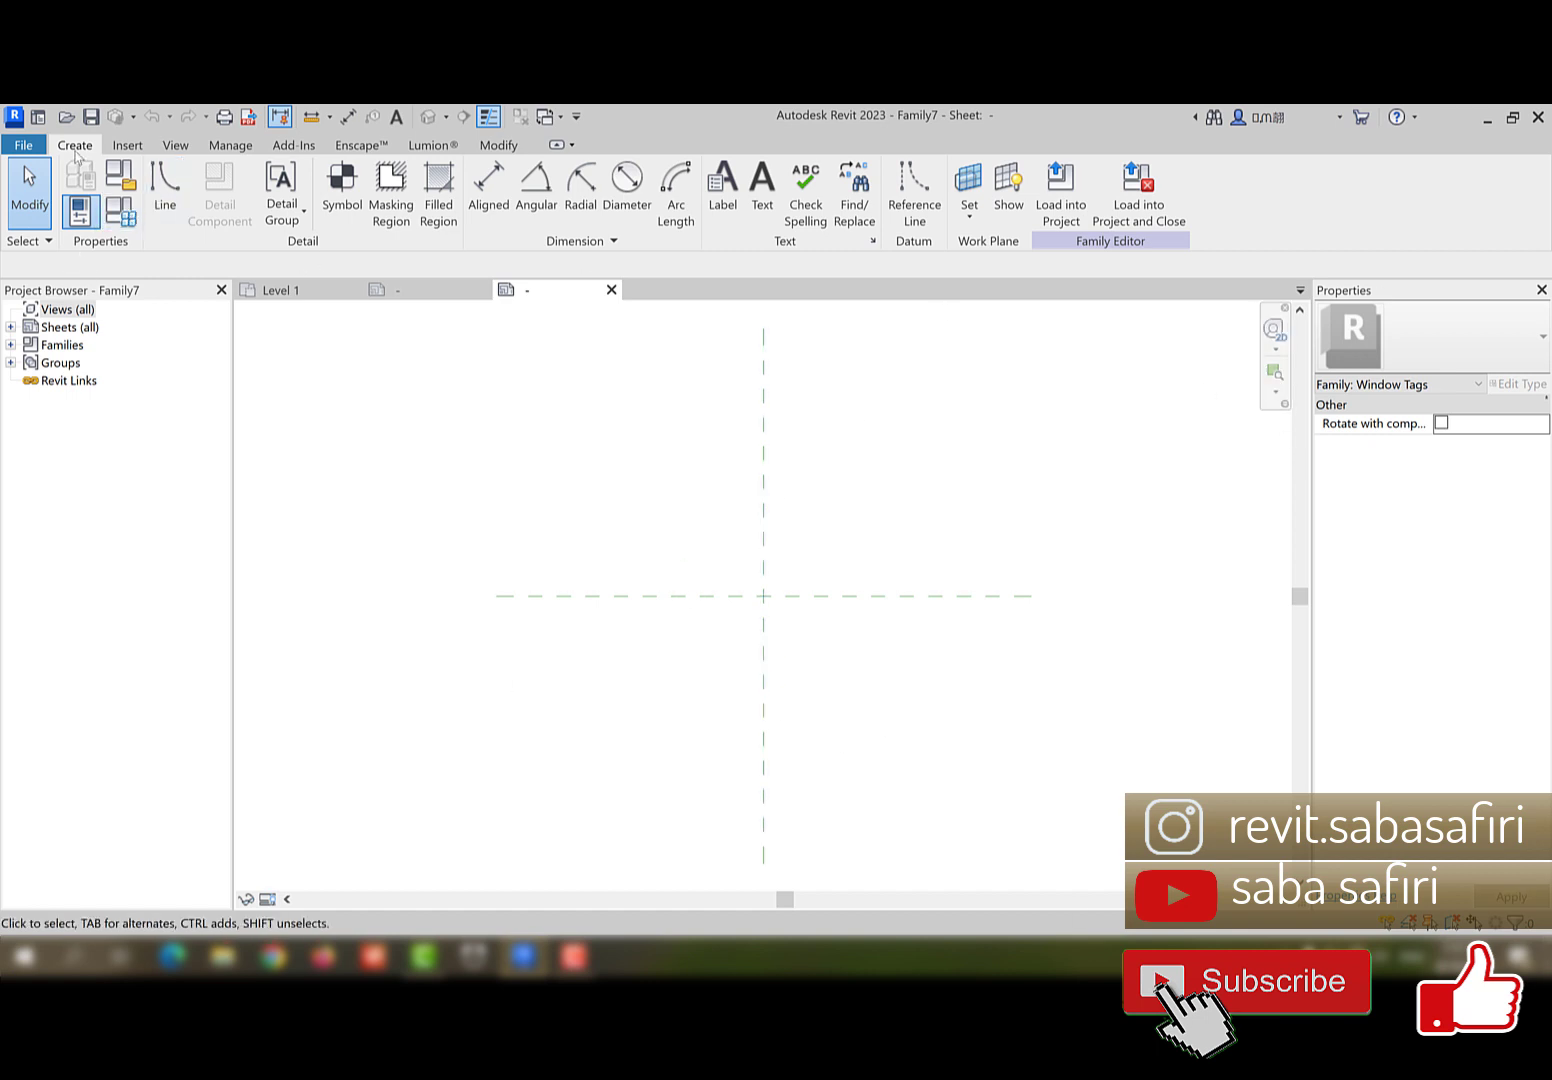
- Draw a six-sided inscribed polygon with about a 1/4 inch radius, centred on the vertical reference plane above the horizontal one
left_click(165, 190)
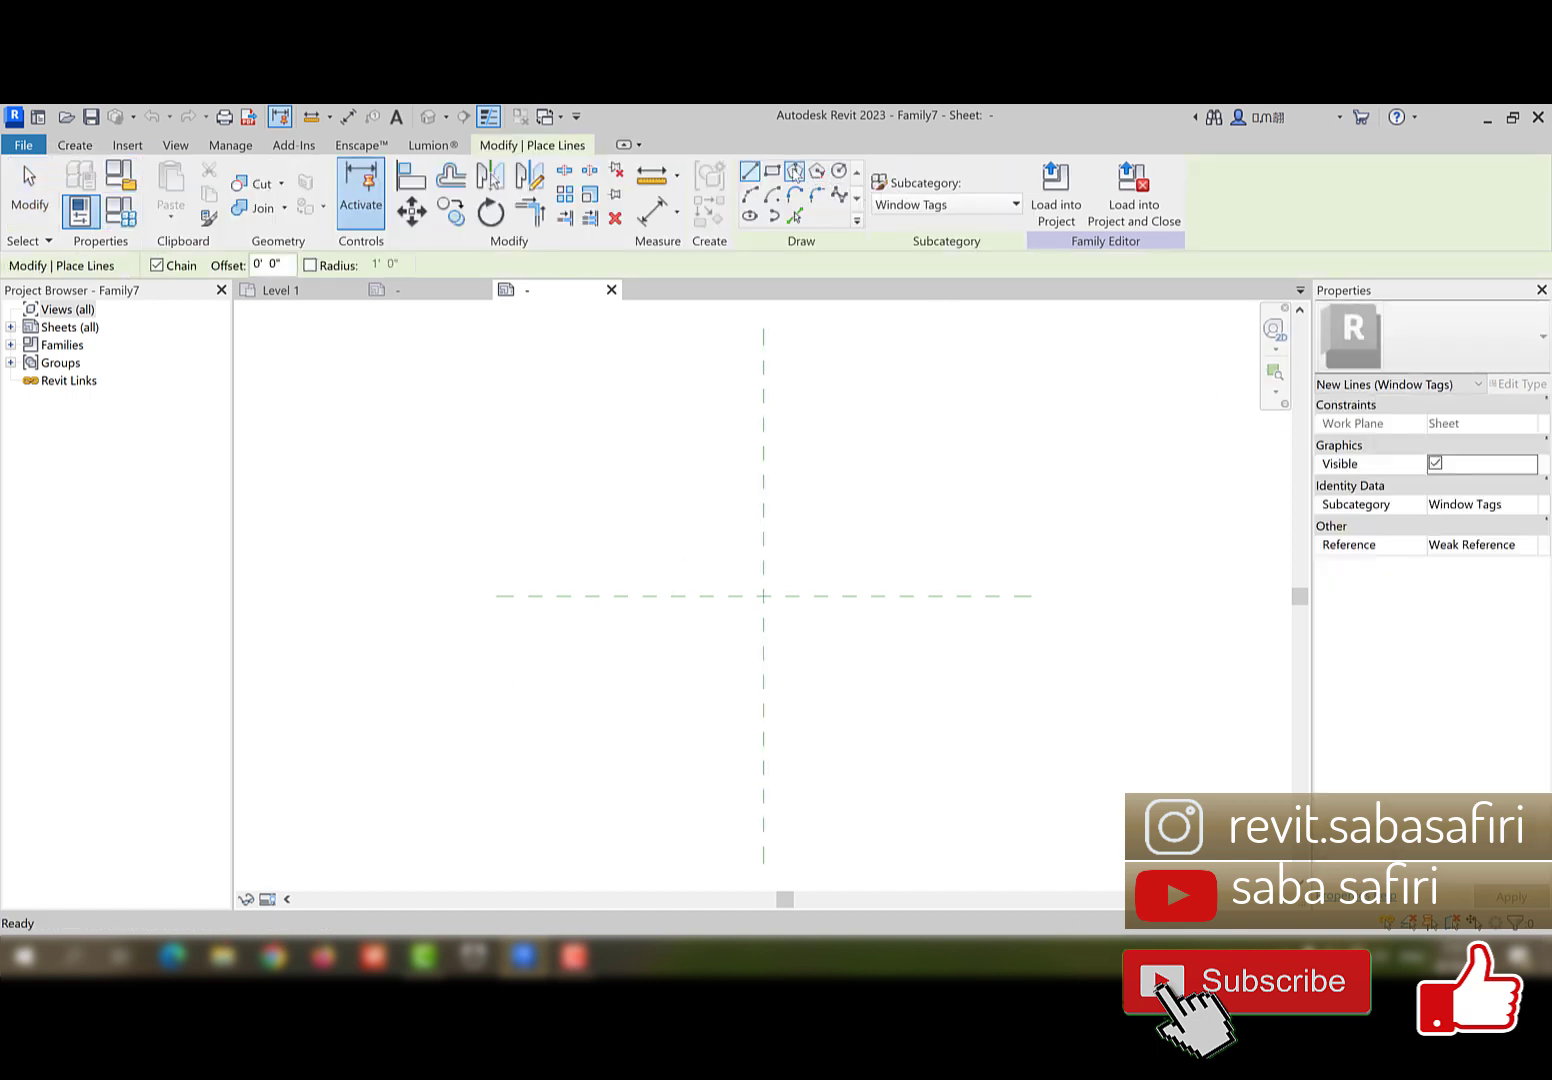
left_click(794, 170)
scroll(765, 562, "up", 3)
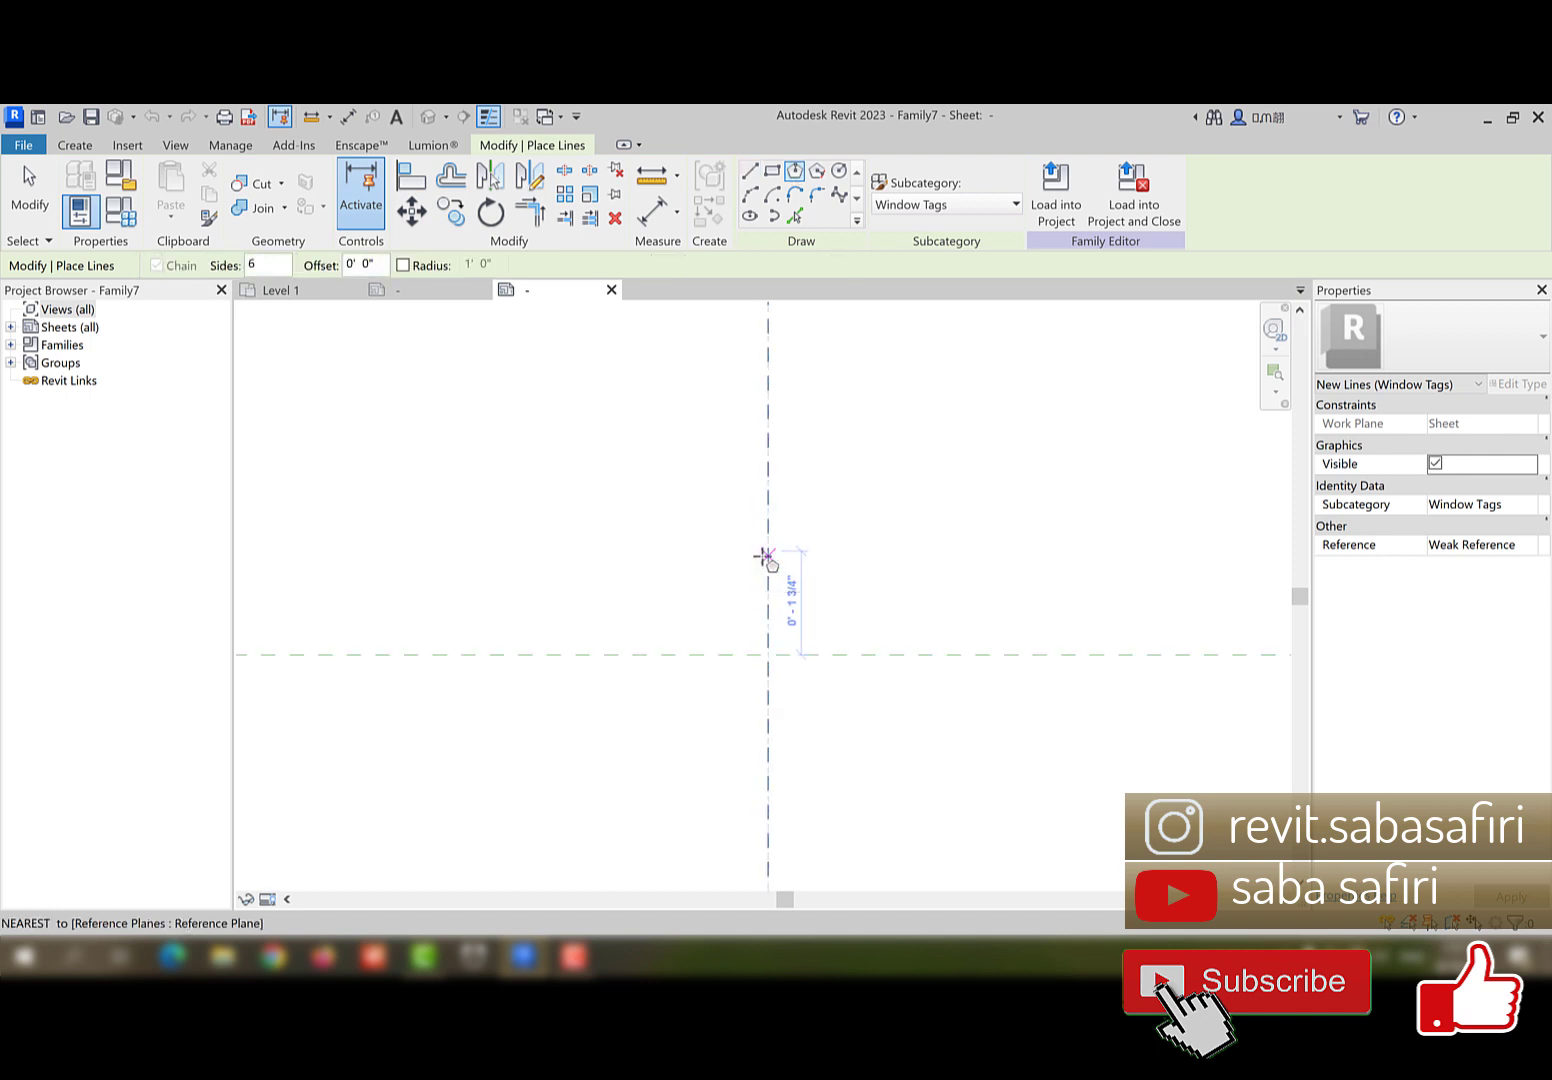
scroll(766, 557, "up", 2)
left_click(768, 583)
scroll(800, 584, "up", 2)
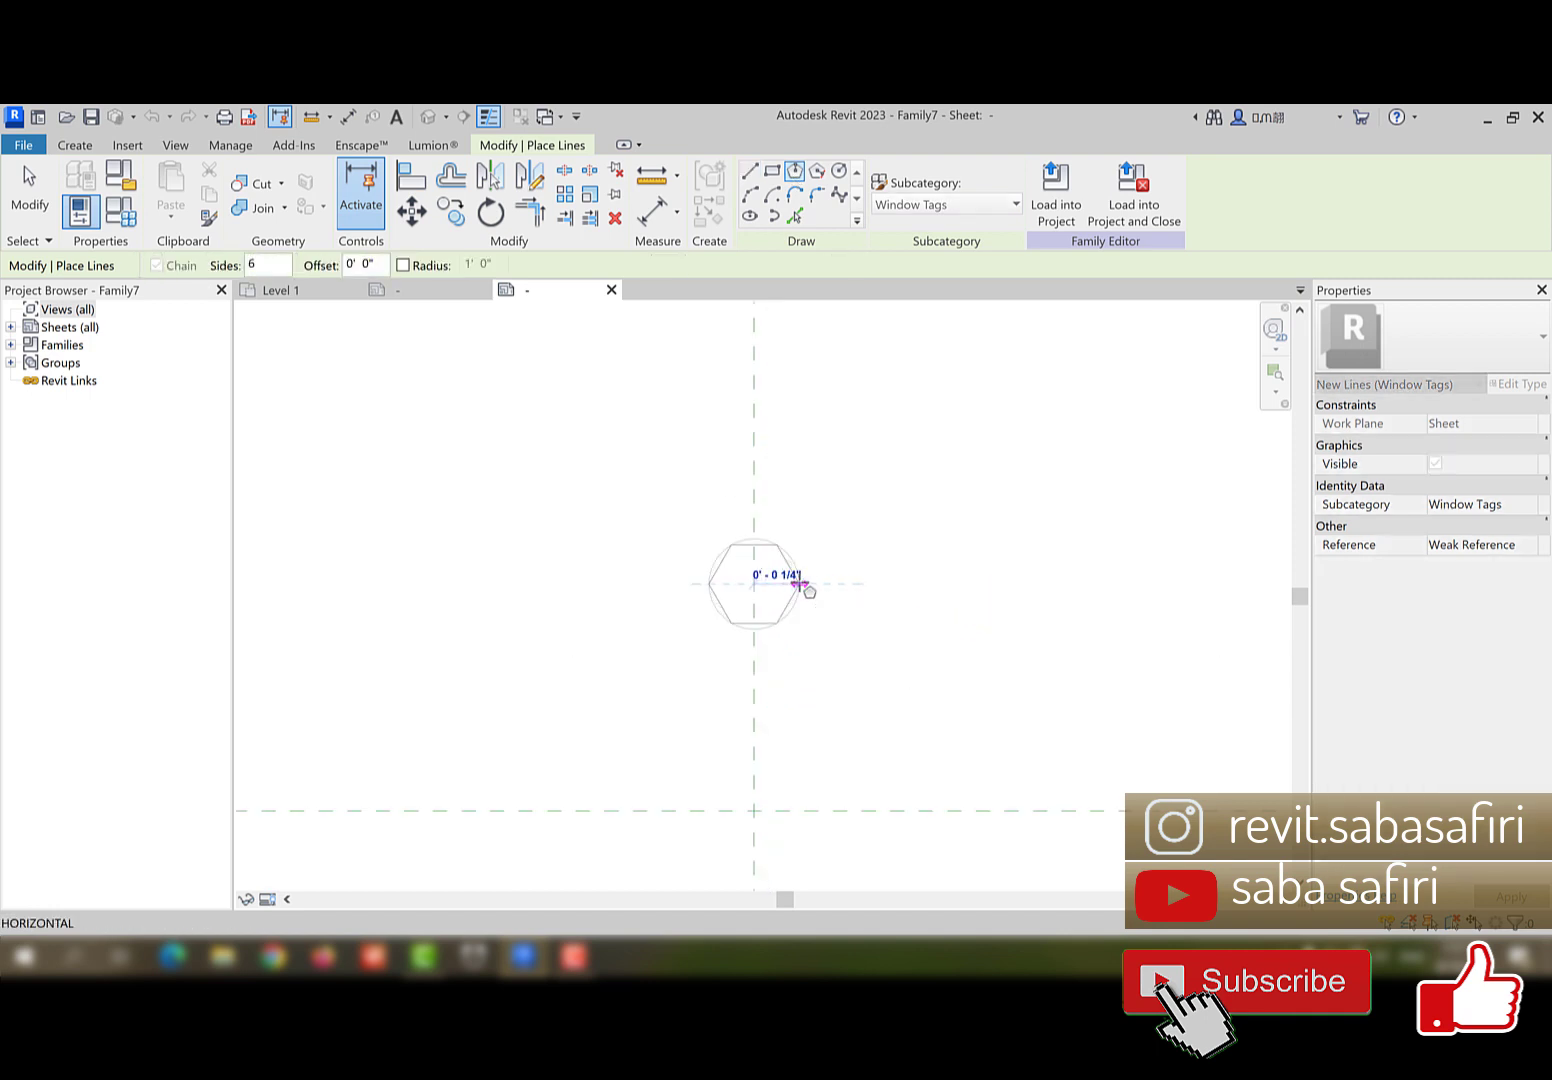
scroll(800, 584, "up", 1)
left_click(800, 588)
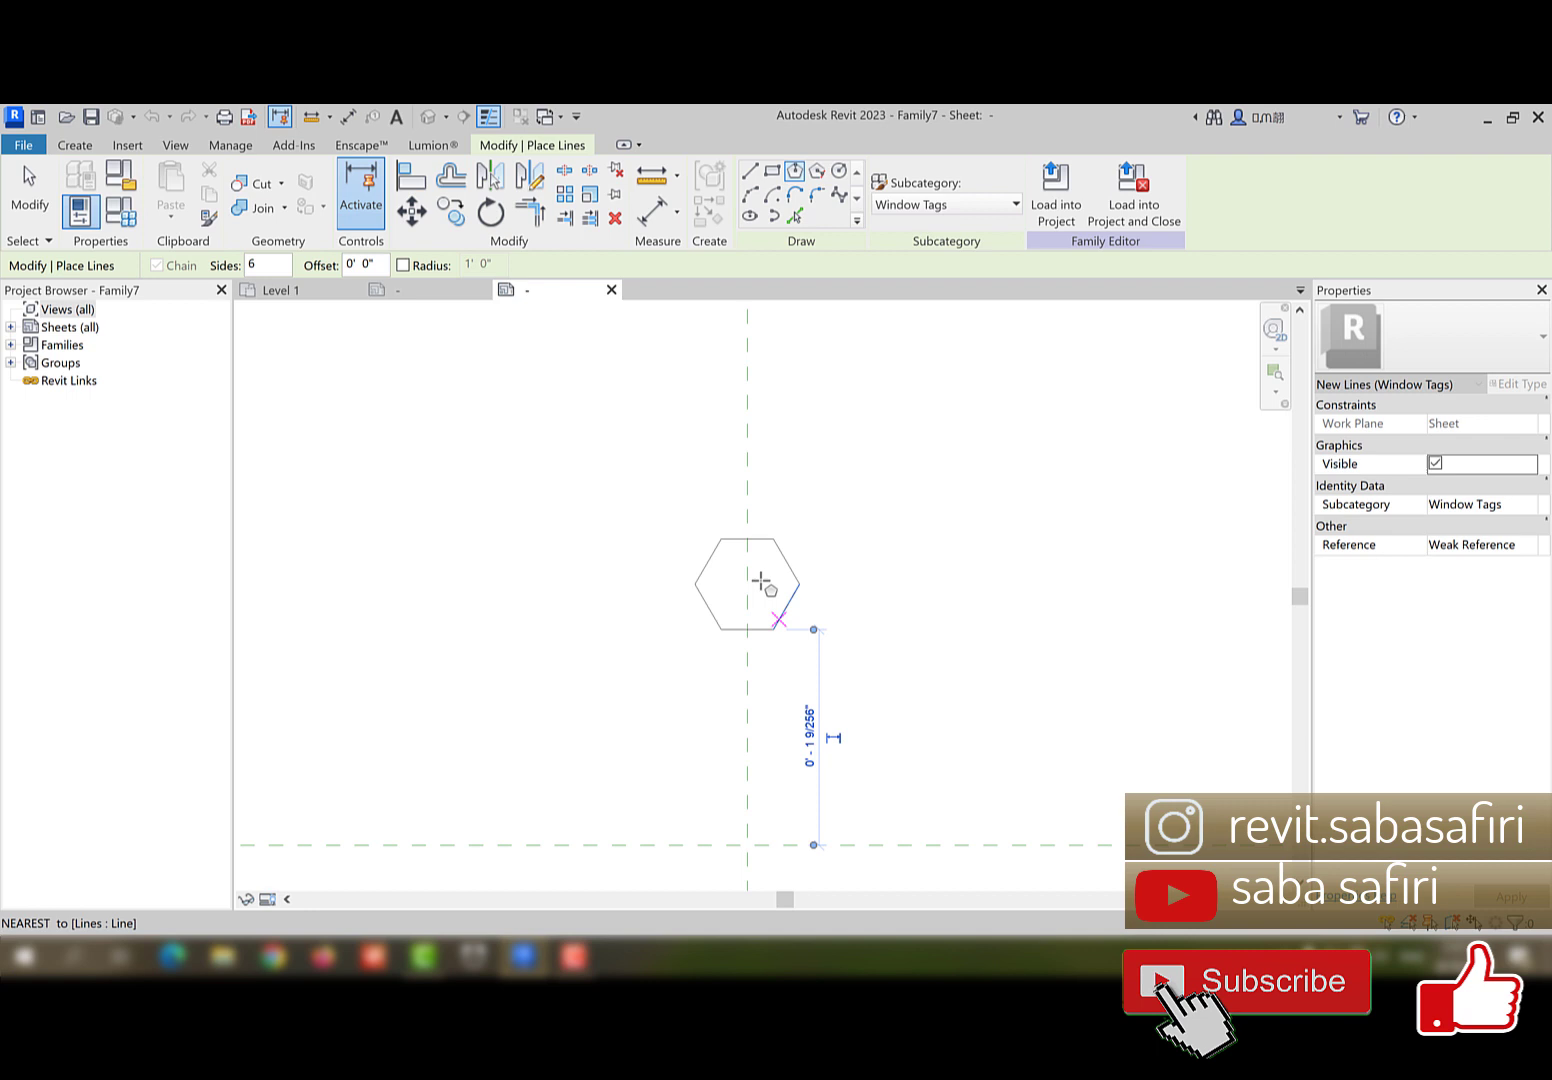
- Draw an S-shaped spline leader from the middle of the hexagon's lower edge to the intersection of the reference planes
left_click(838, 195)
middle_click_drag(748, 652, 748, 457)
left_click(748, 434)
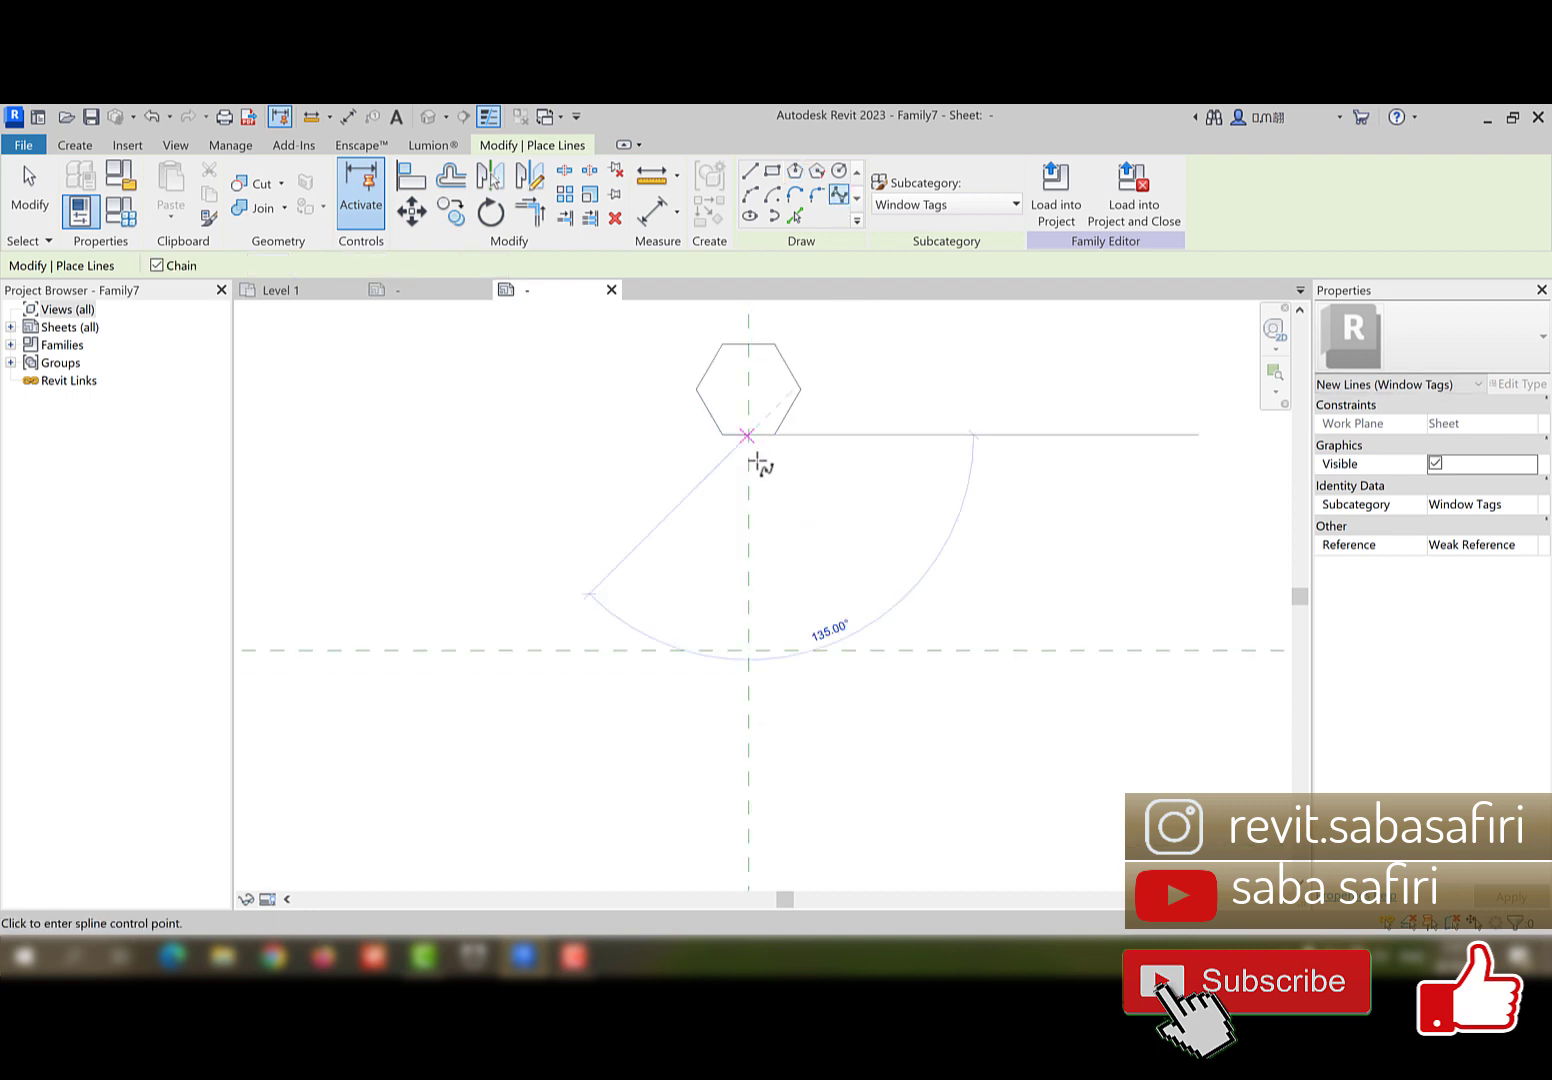
left_click(785, 521)
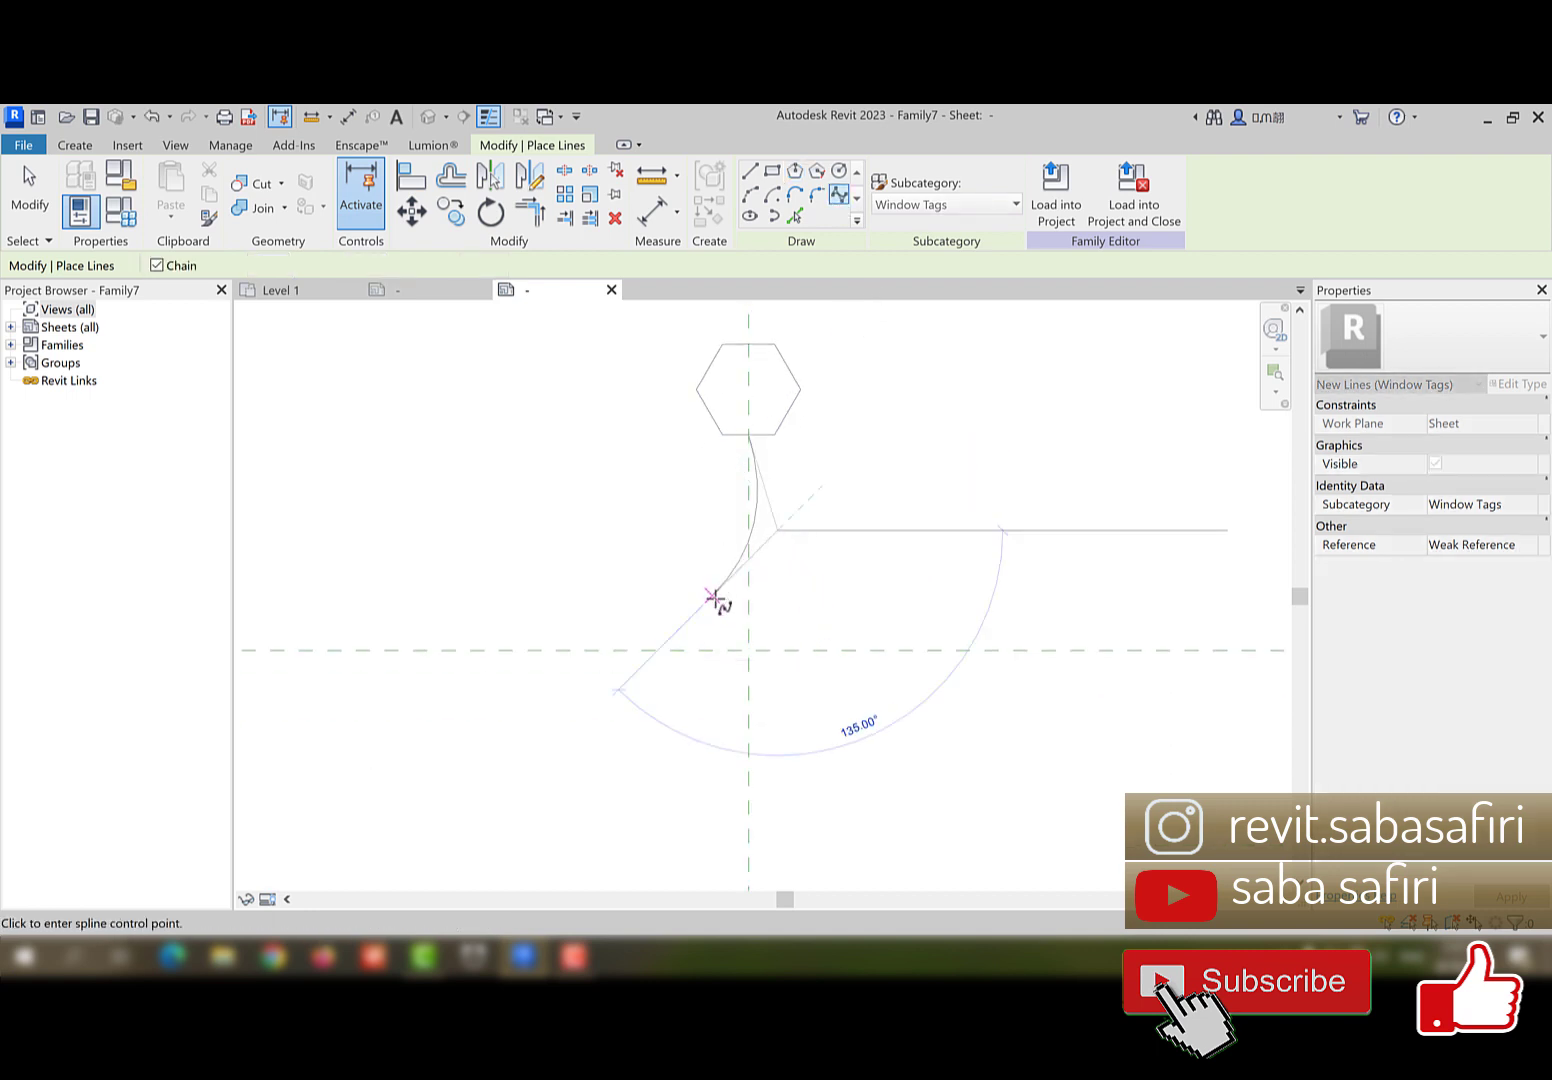
left_click(718, 598)
left_click(746, 652)
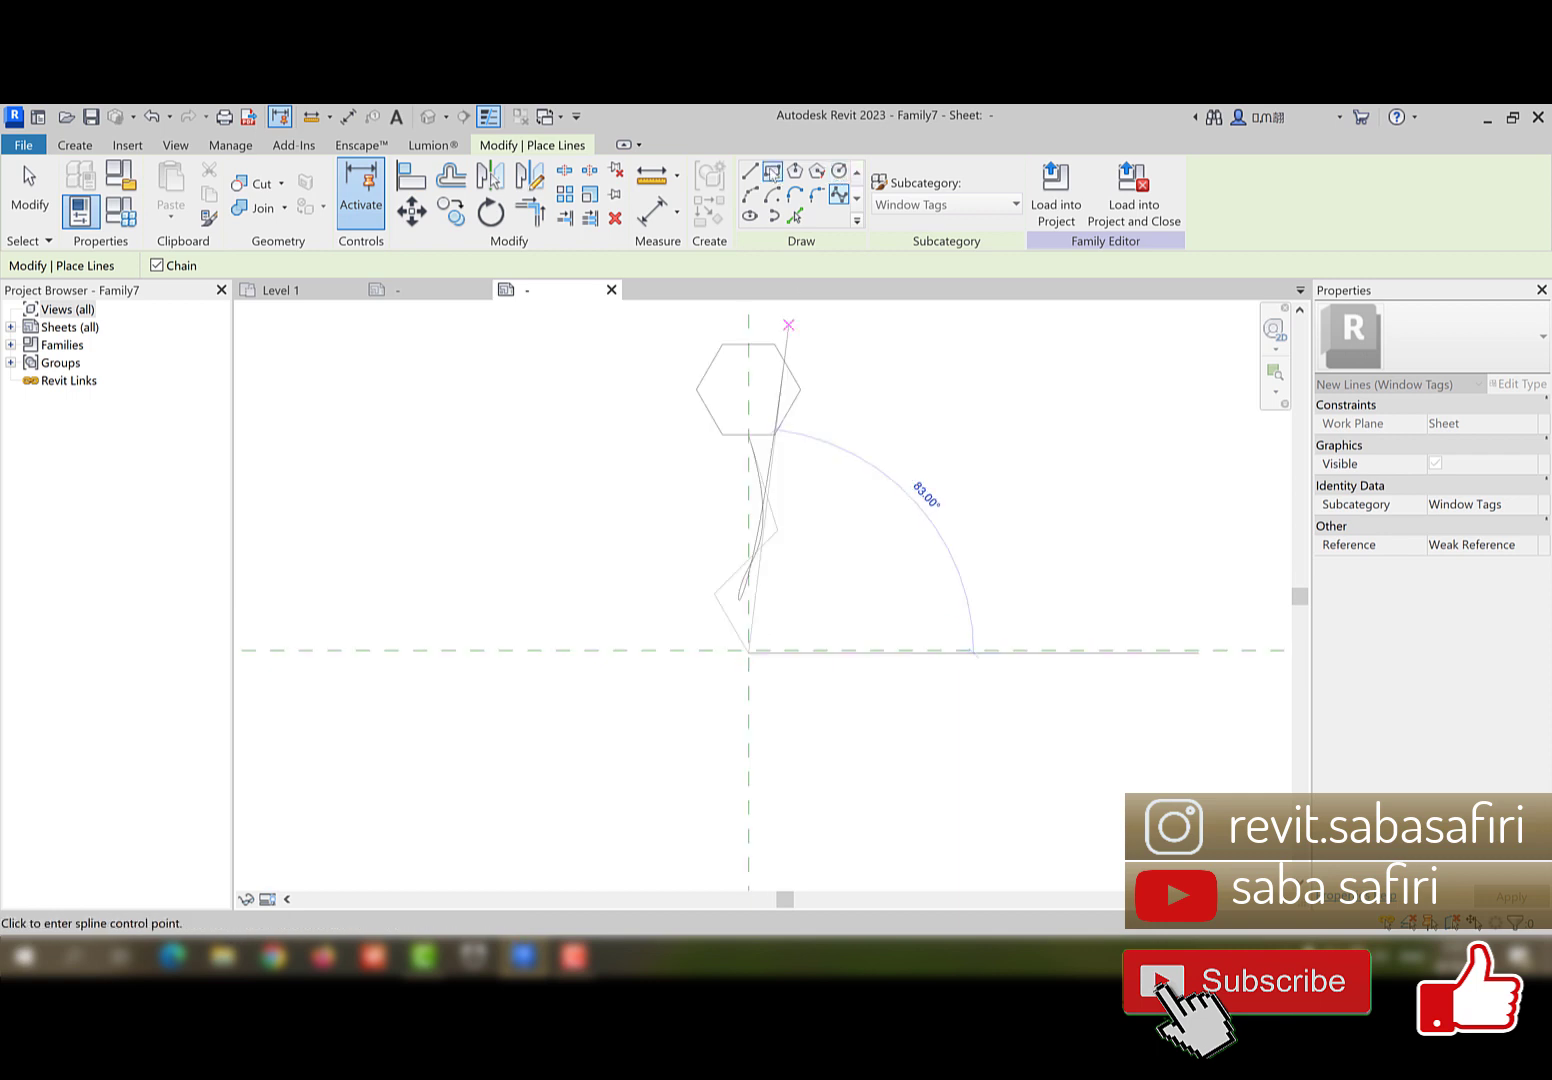
- Draw a small circle with about a 1/16 inch radius around the lower end of the spline
left_click(838, 170)
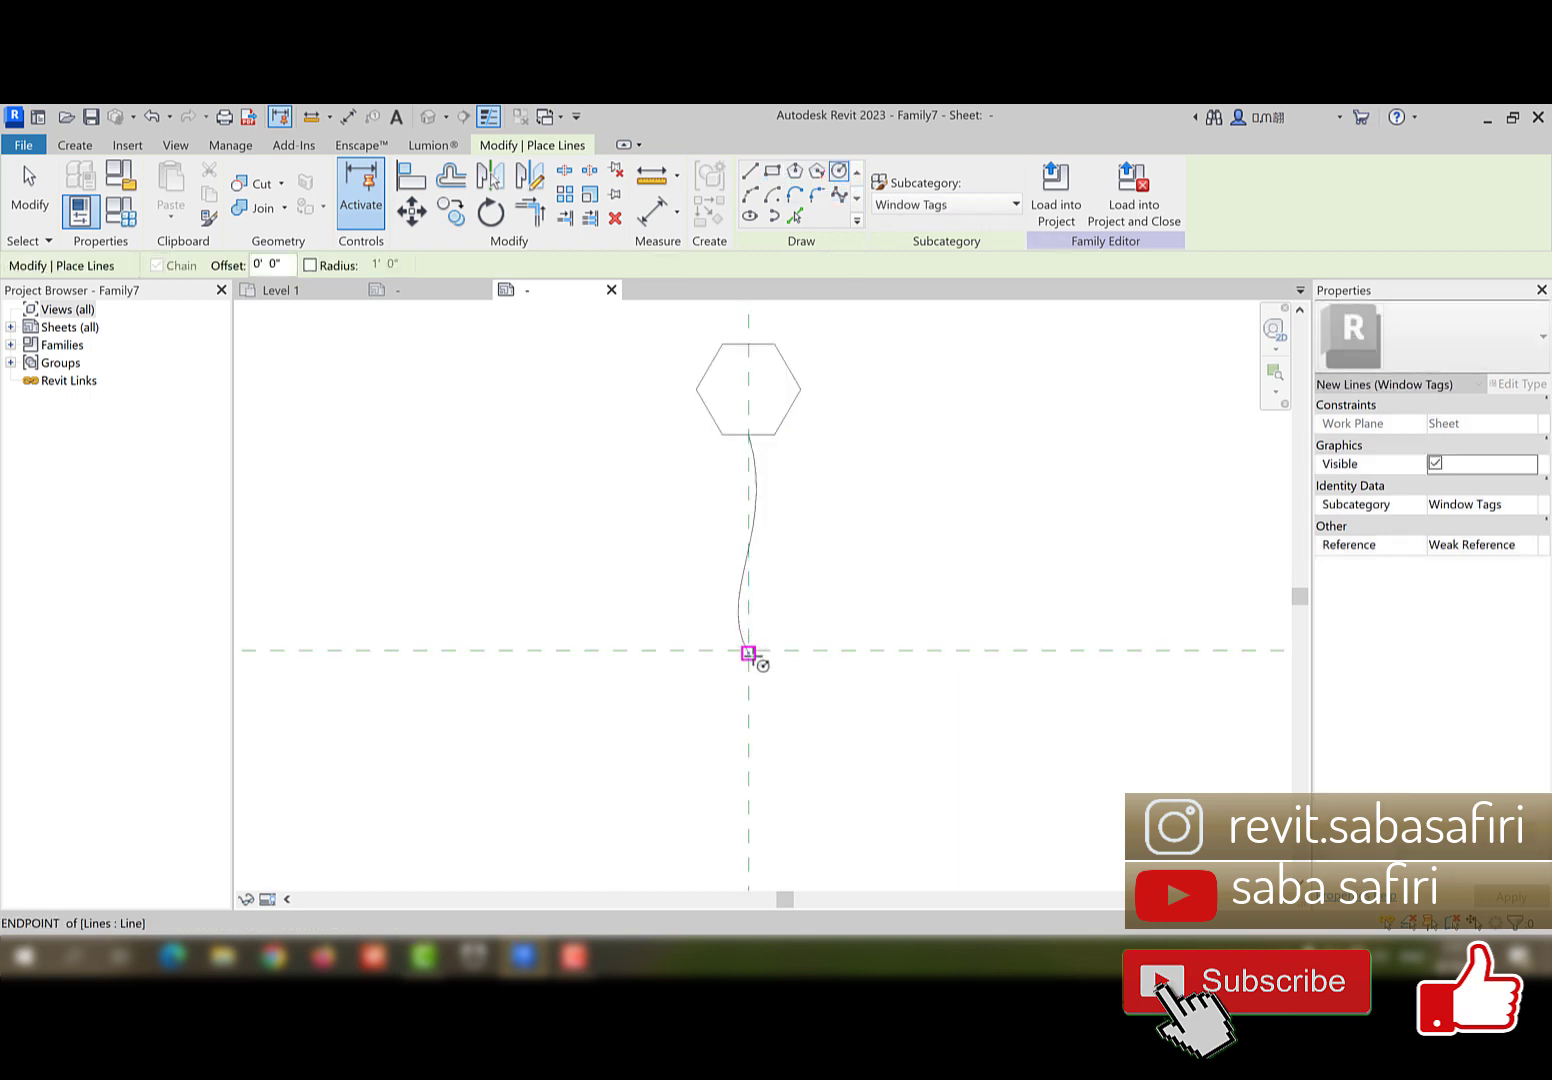
left_click(748, 651)
scroll(757, 660, "up", 4)
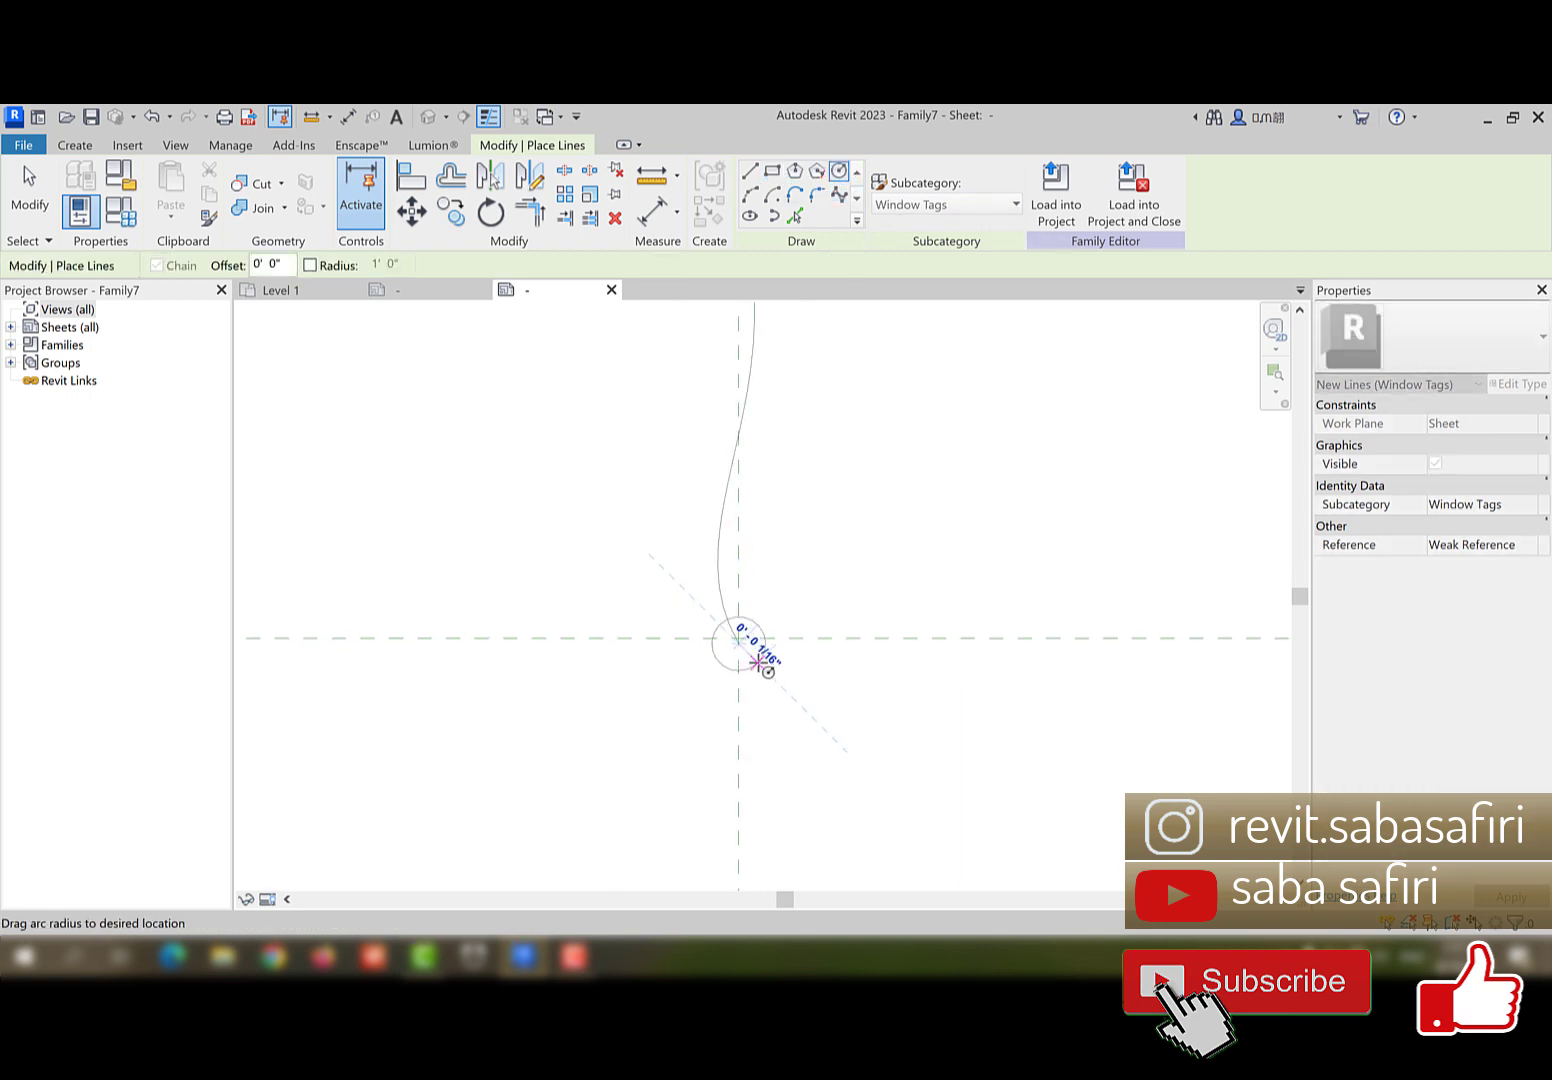
left_click(748, 655)
scroll(731, 660, "down", 4)
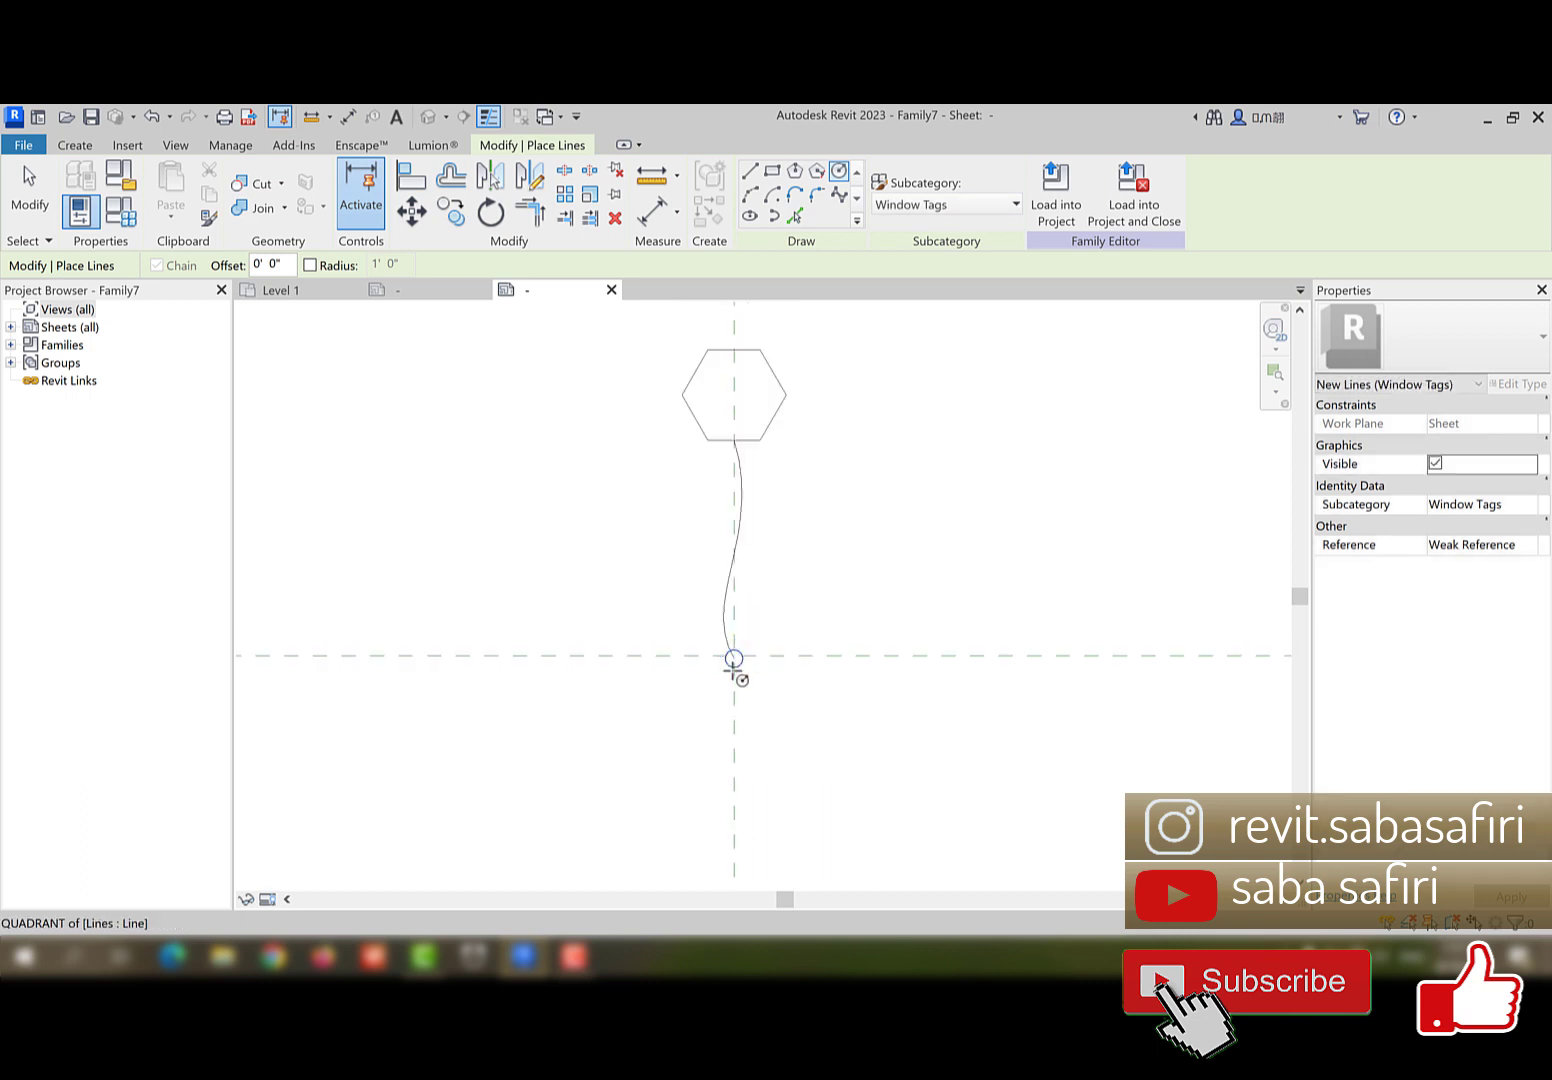
key("Escape")
key("Escape")
- Nudge the hexagon down until its lower edge is about 173/256 inch above the horizontal reference plane, shortening the leader
left_click_drag(641, 525, 860, 336)
key("Down")
key("Down")
key("Down")
key("Down")
key("Down")
key("Down")
key("Down")
key("Down")
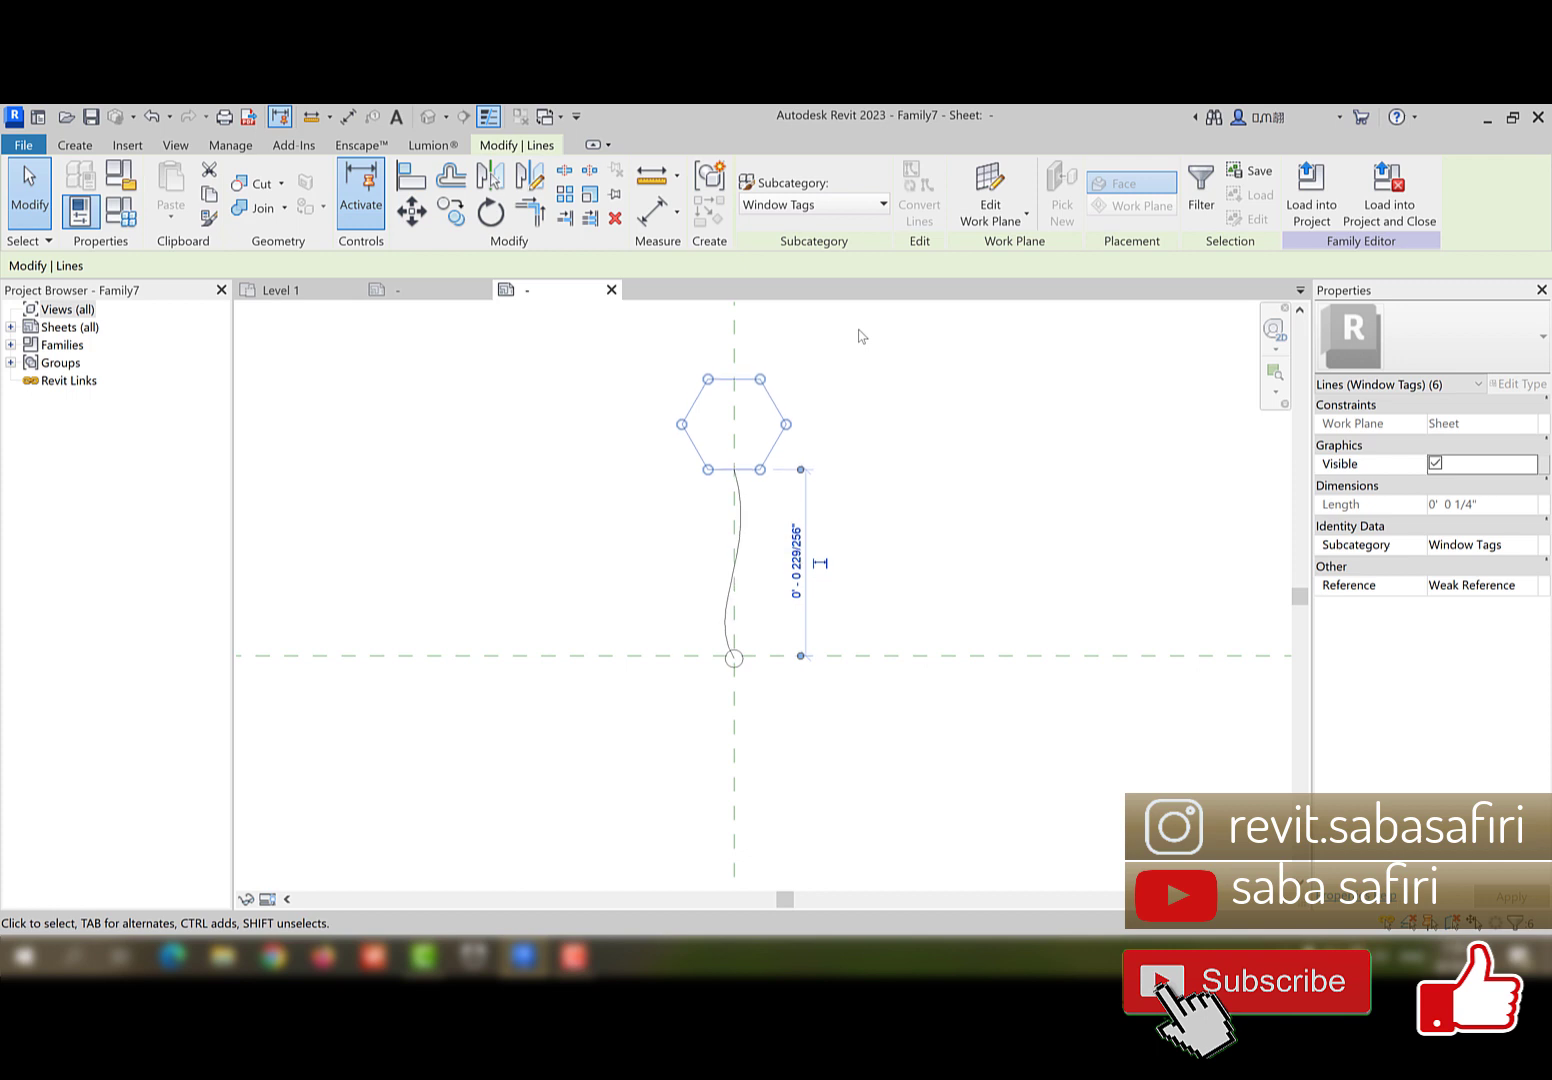
key("Down")
key("Down")
key("Down")
key("Down")
key("Down")
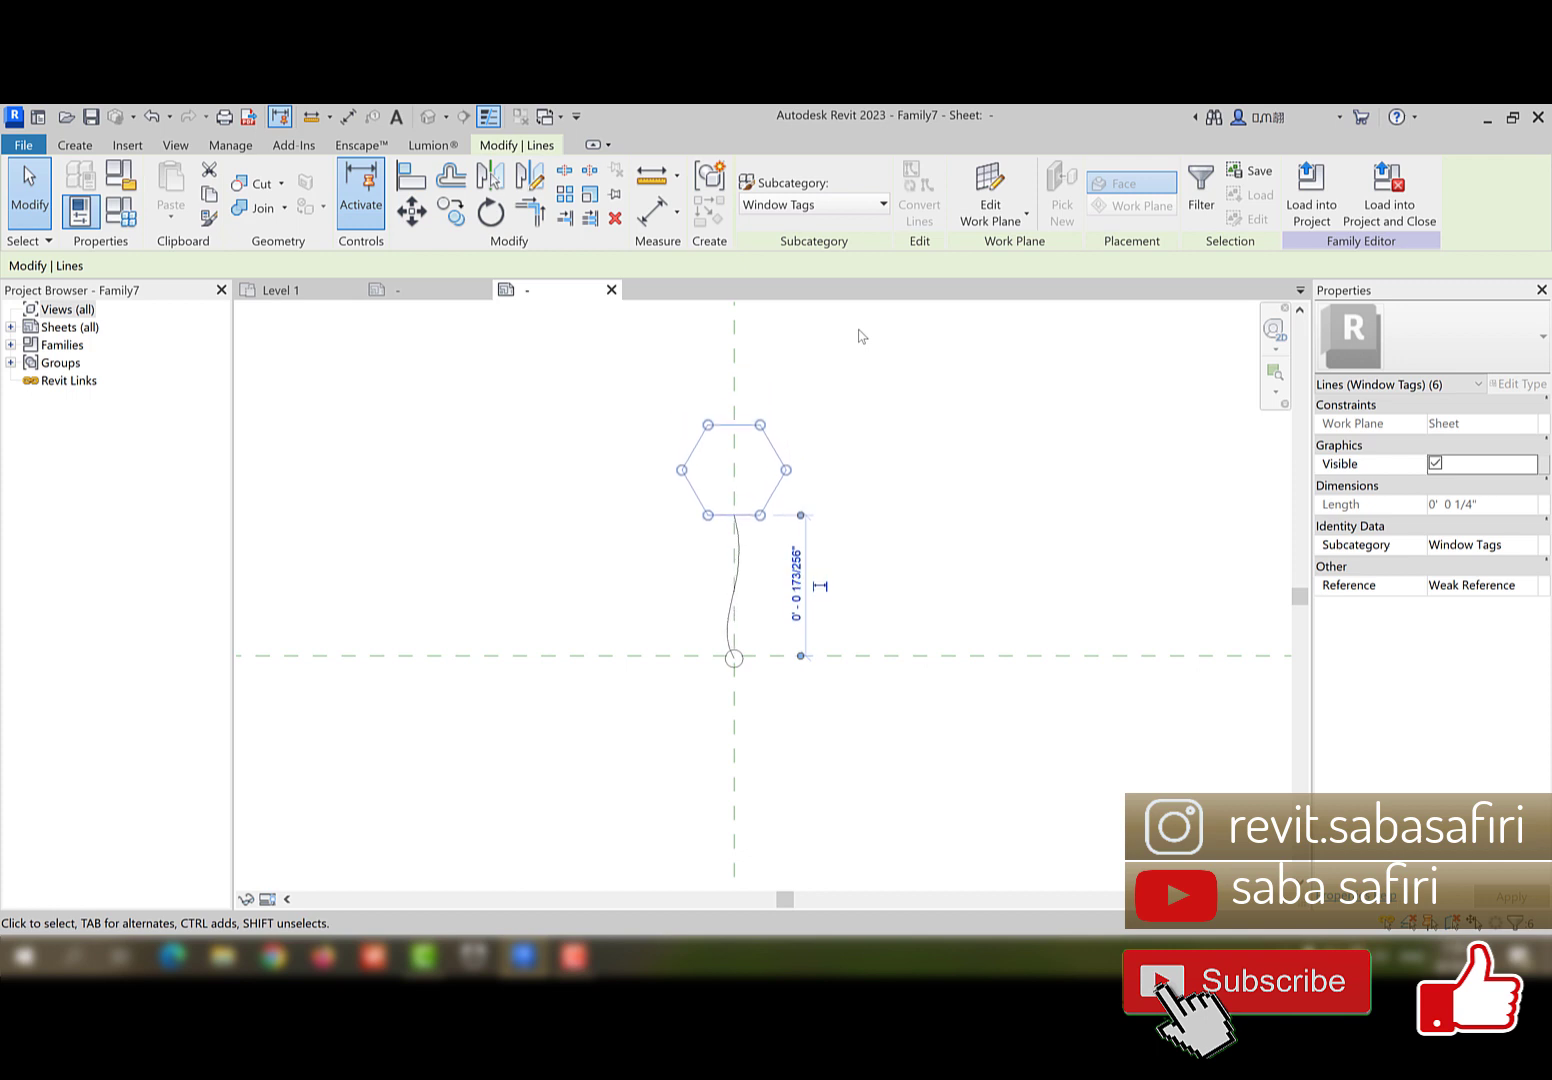
- Load the window tag family into Project8 and tag the double-hung window with it
left_click(1331, 214)
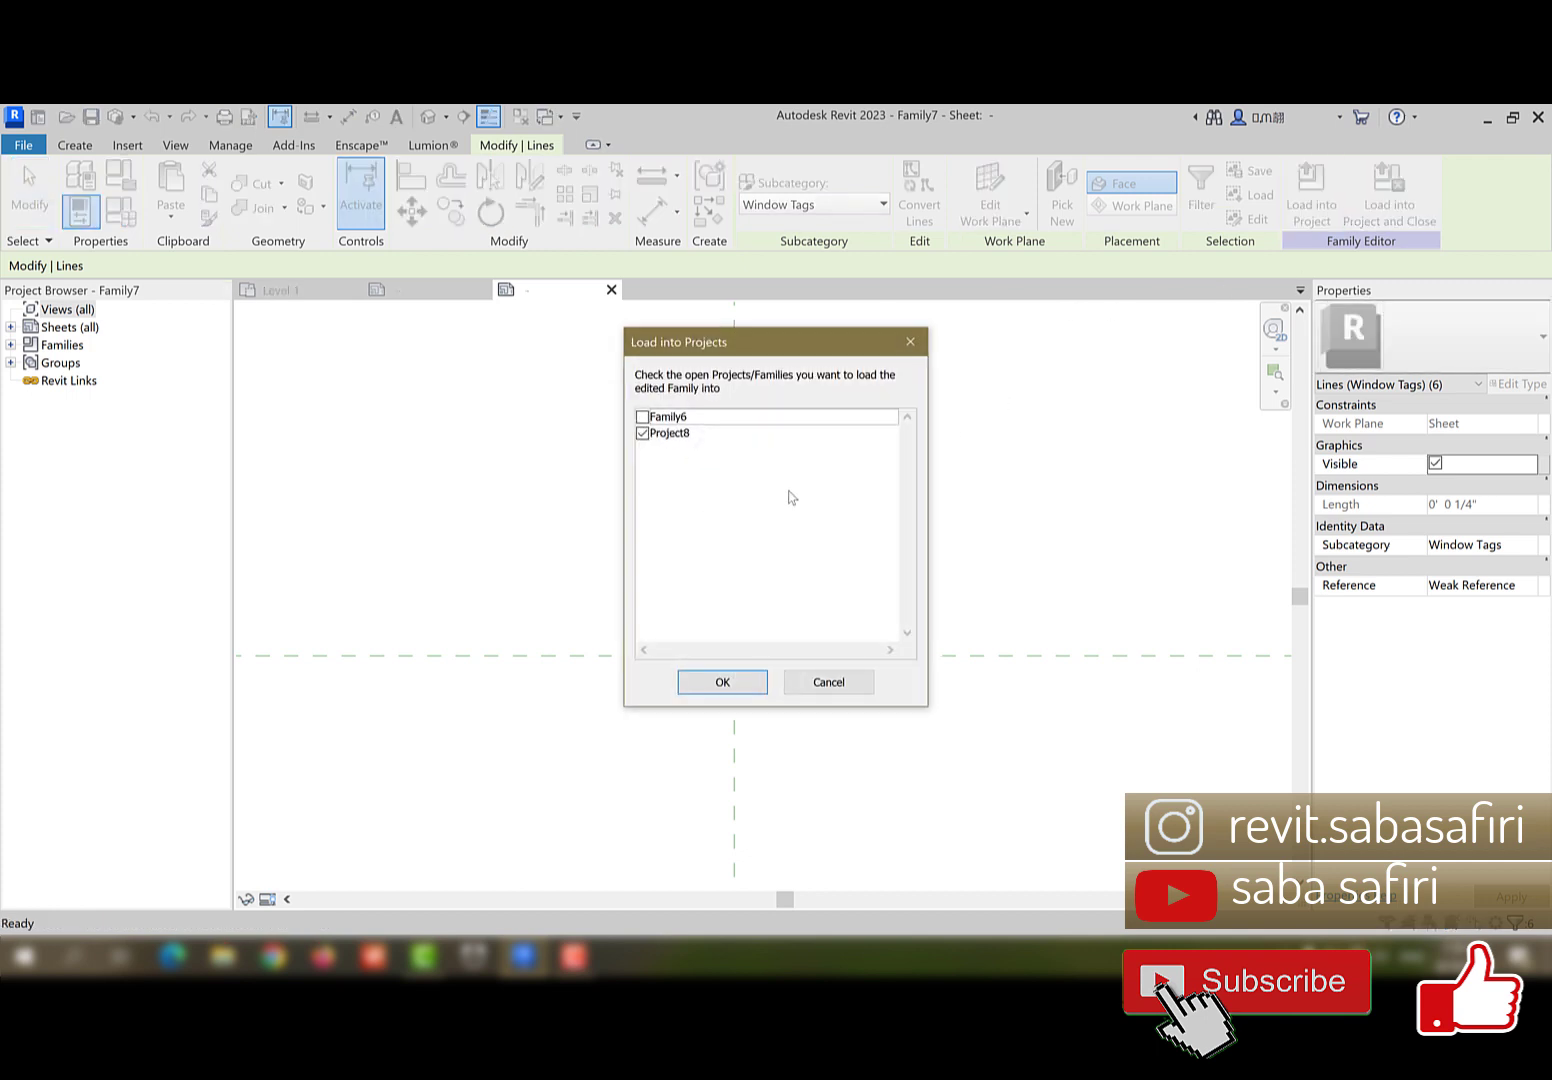
left_click(724, 682)
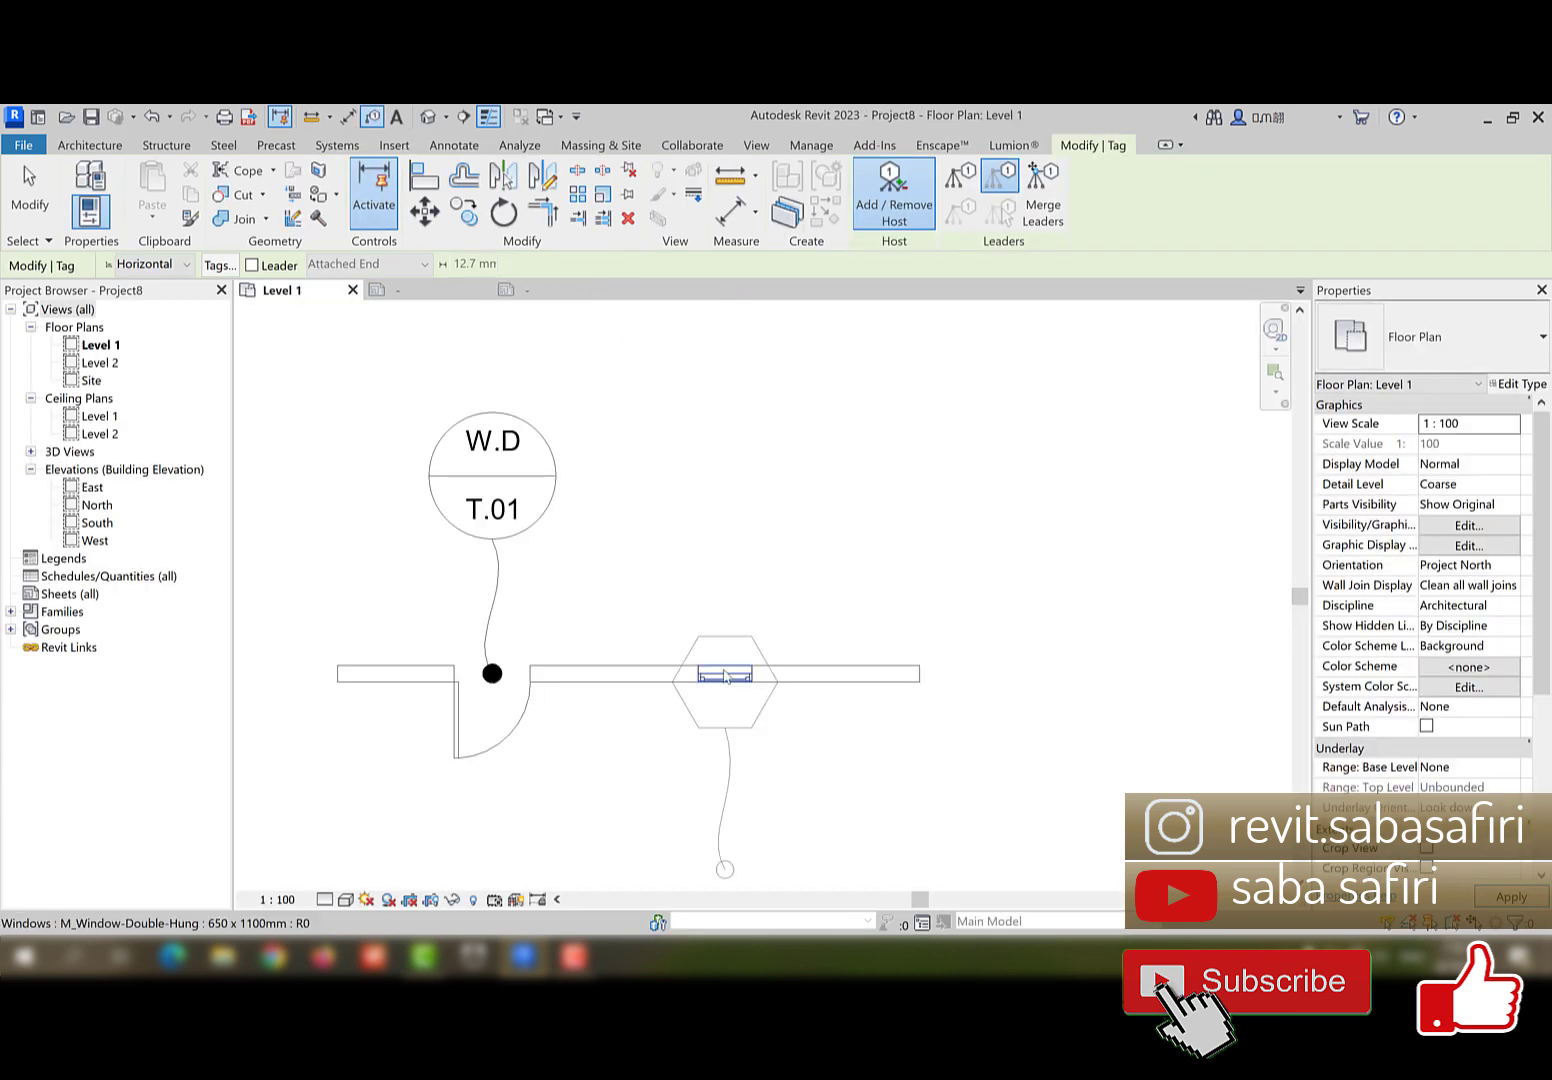
left_click(726, 677)
scroll(727, 679, "up", 1)
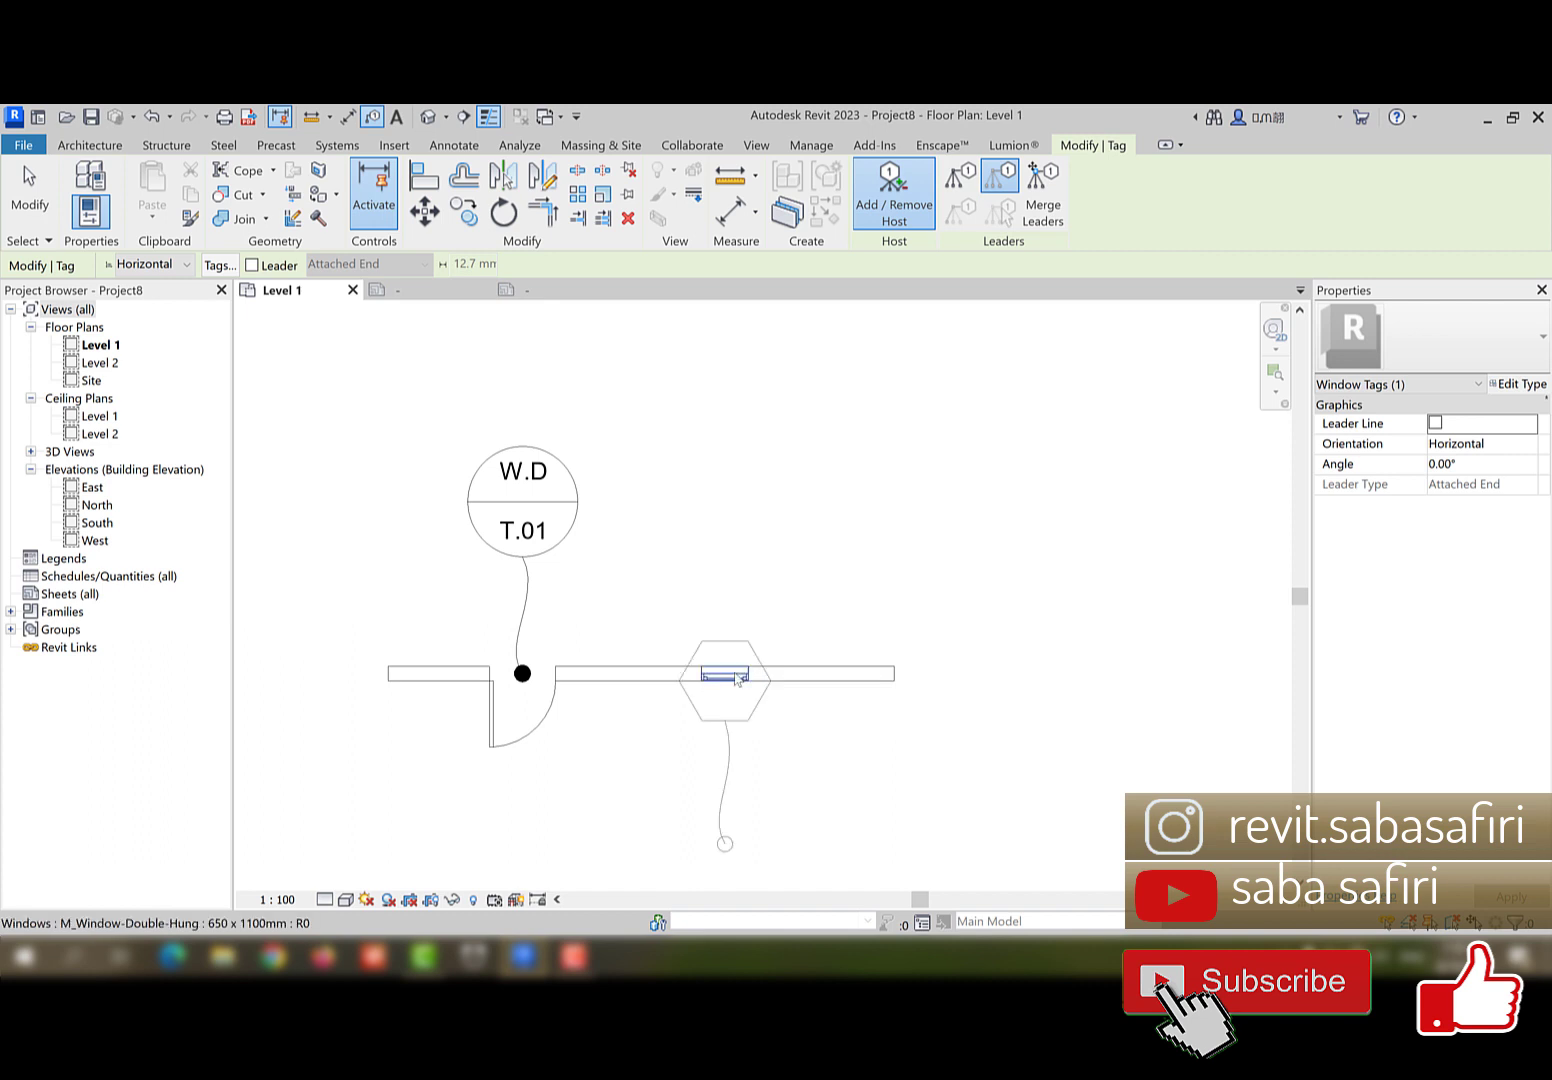
left_click(737, 678)
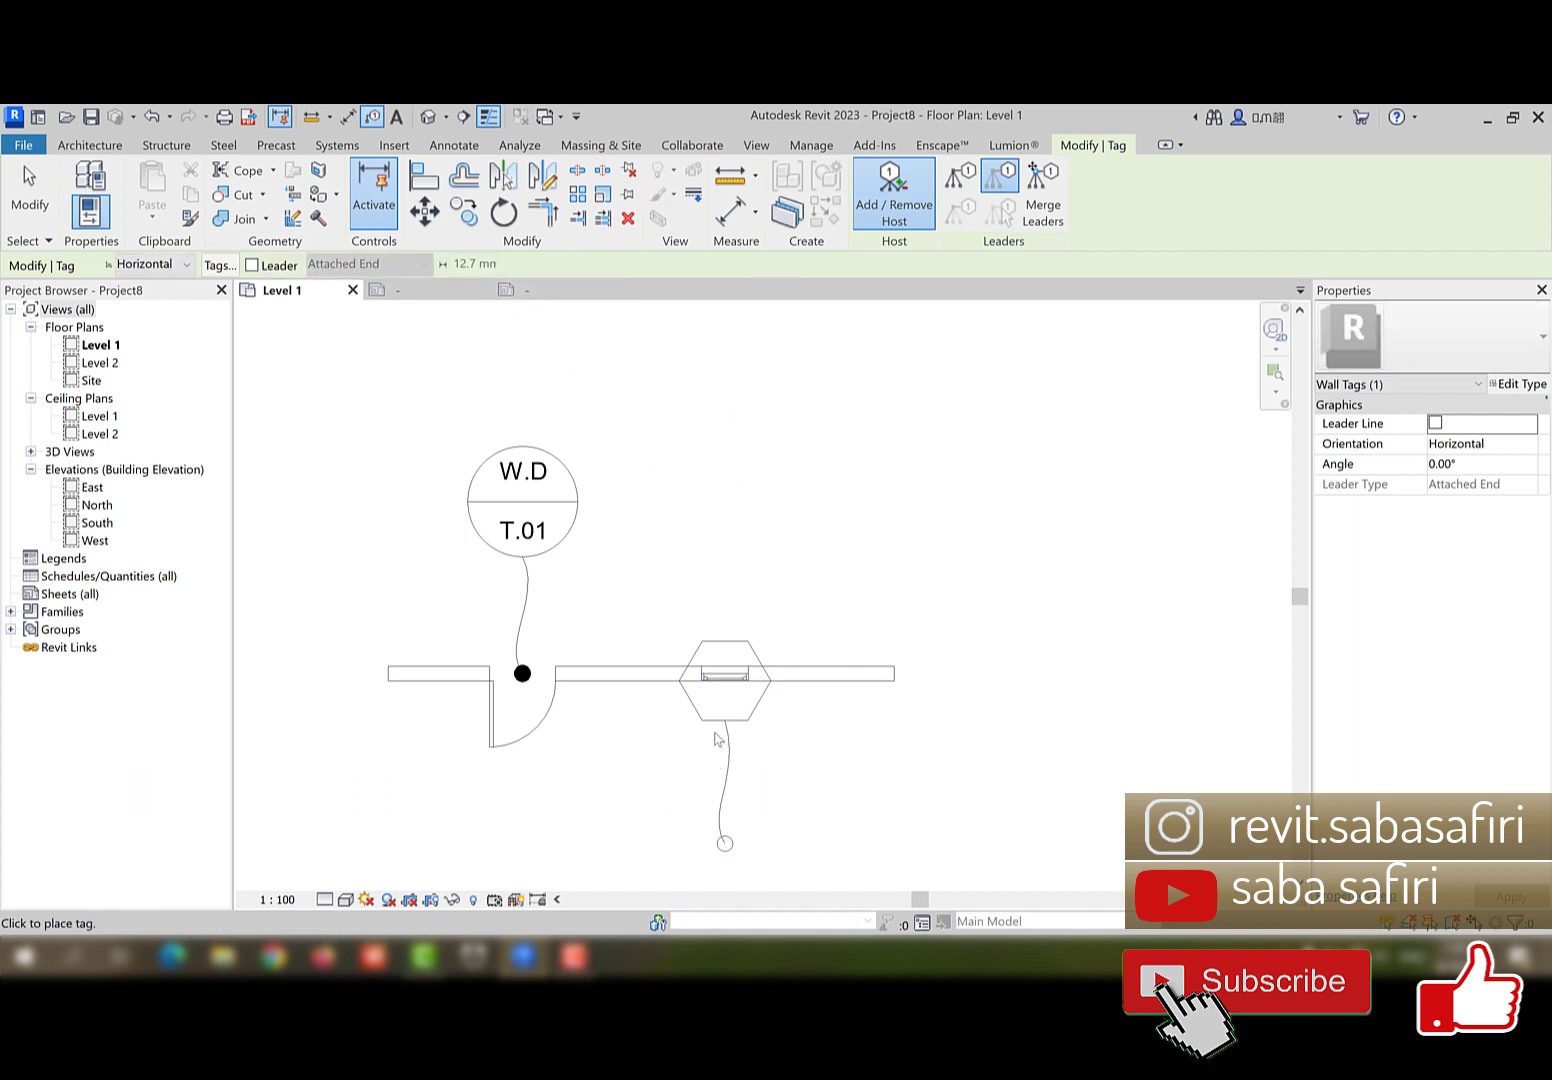
key("Escape")
key("Escape")
- Move the new window tag up so the circle at its leader end sits on the window
left_click(725, 846)
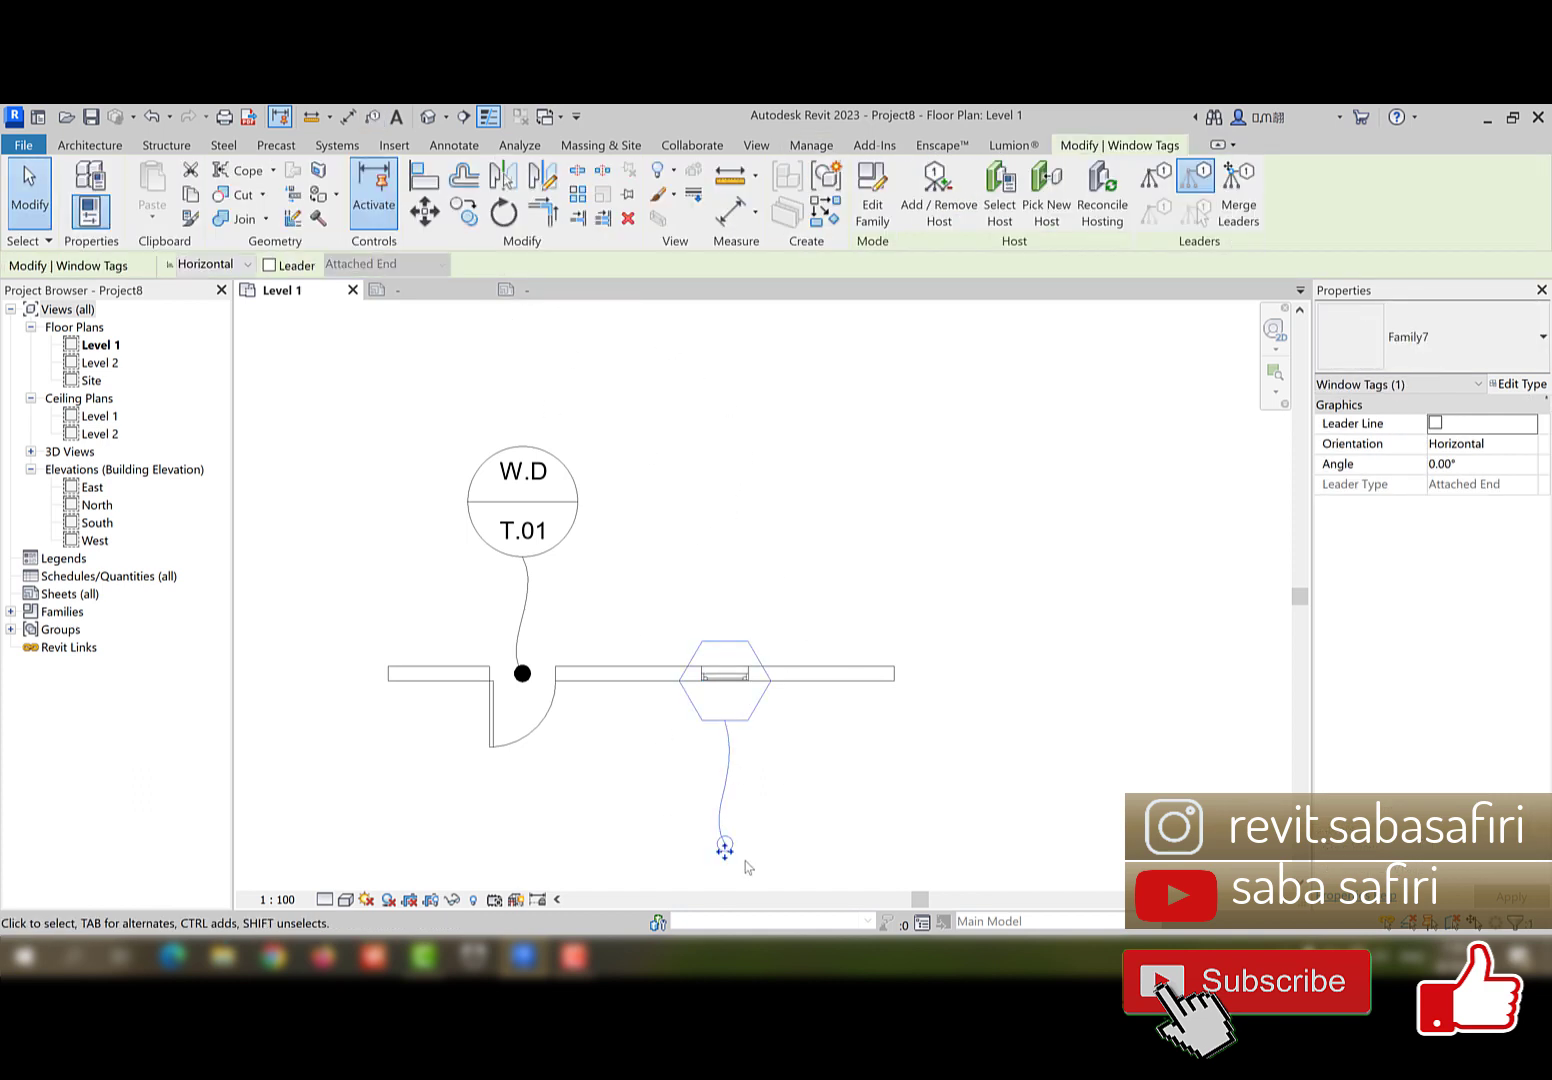
left_click_drag(724, 849, 724, 677)
left_click(796, 839)
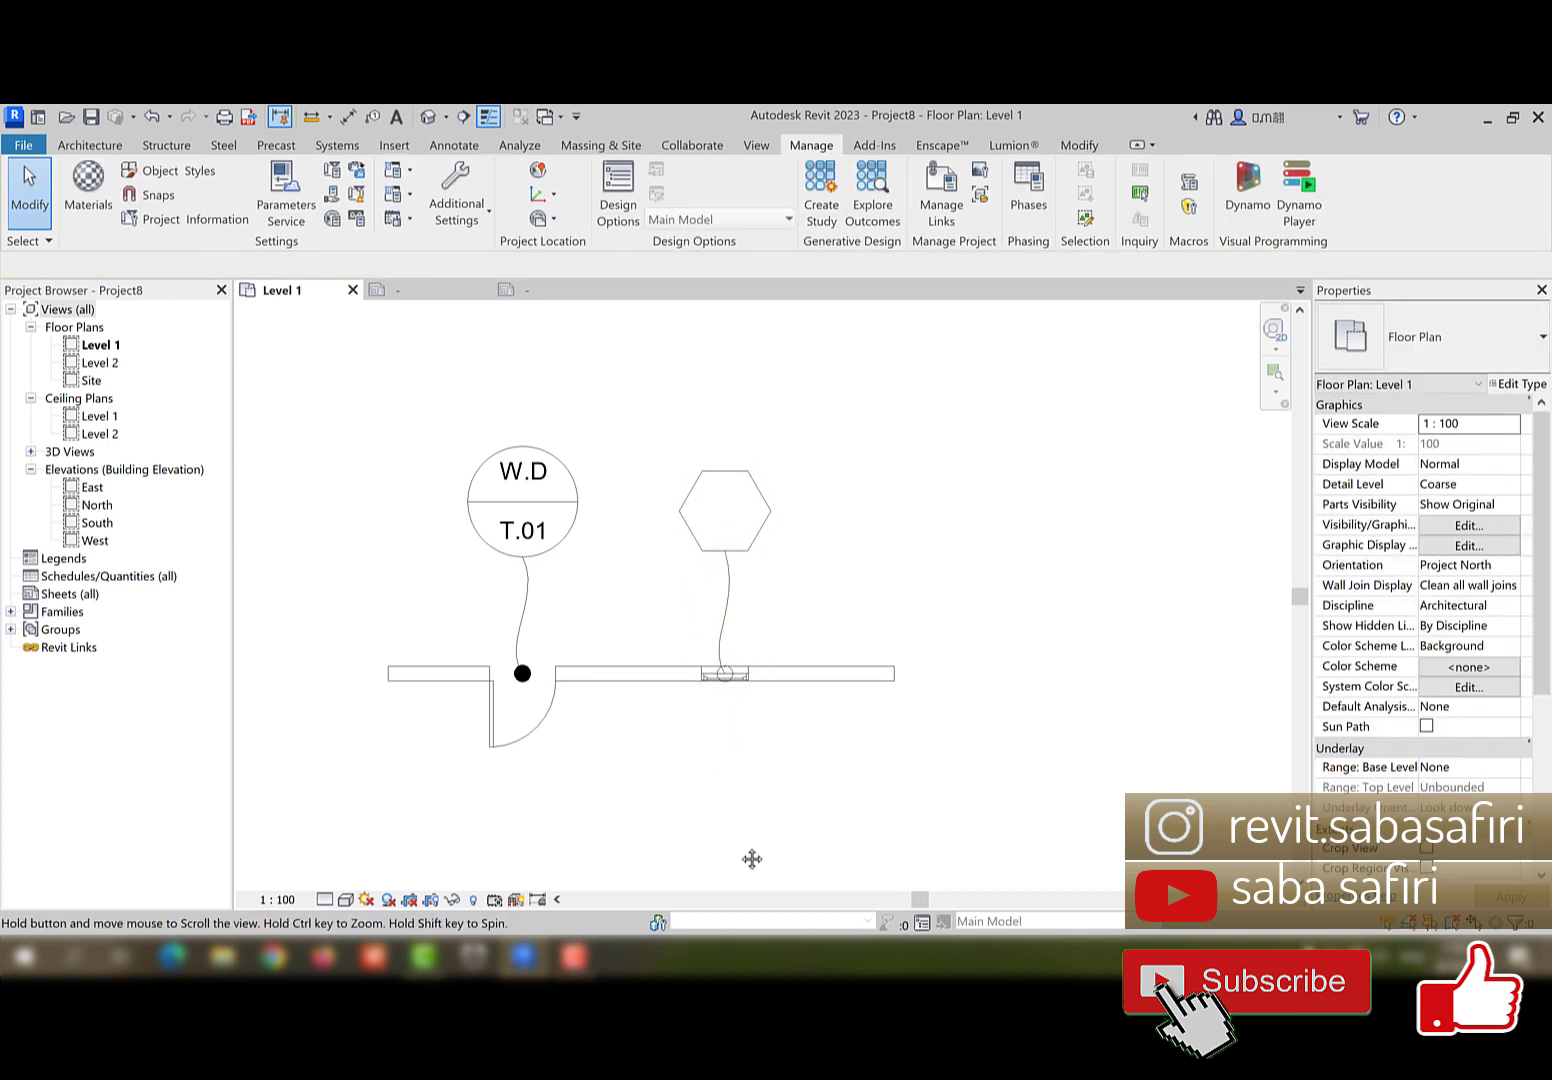
scroll(703, 722, "up", 2)
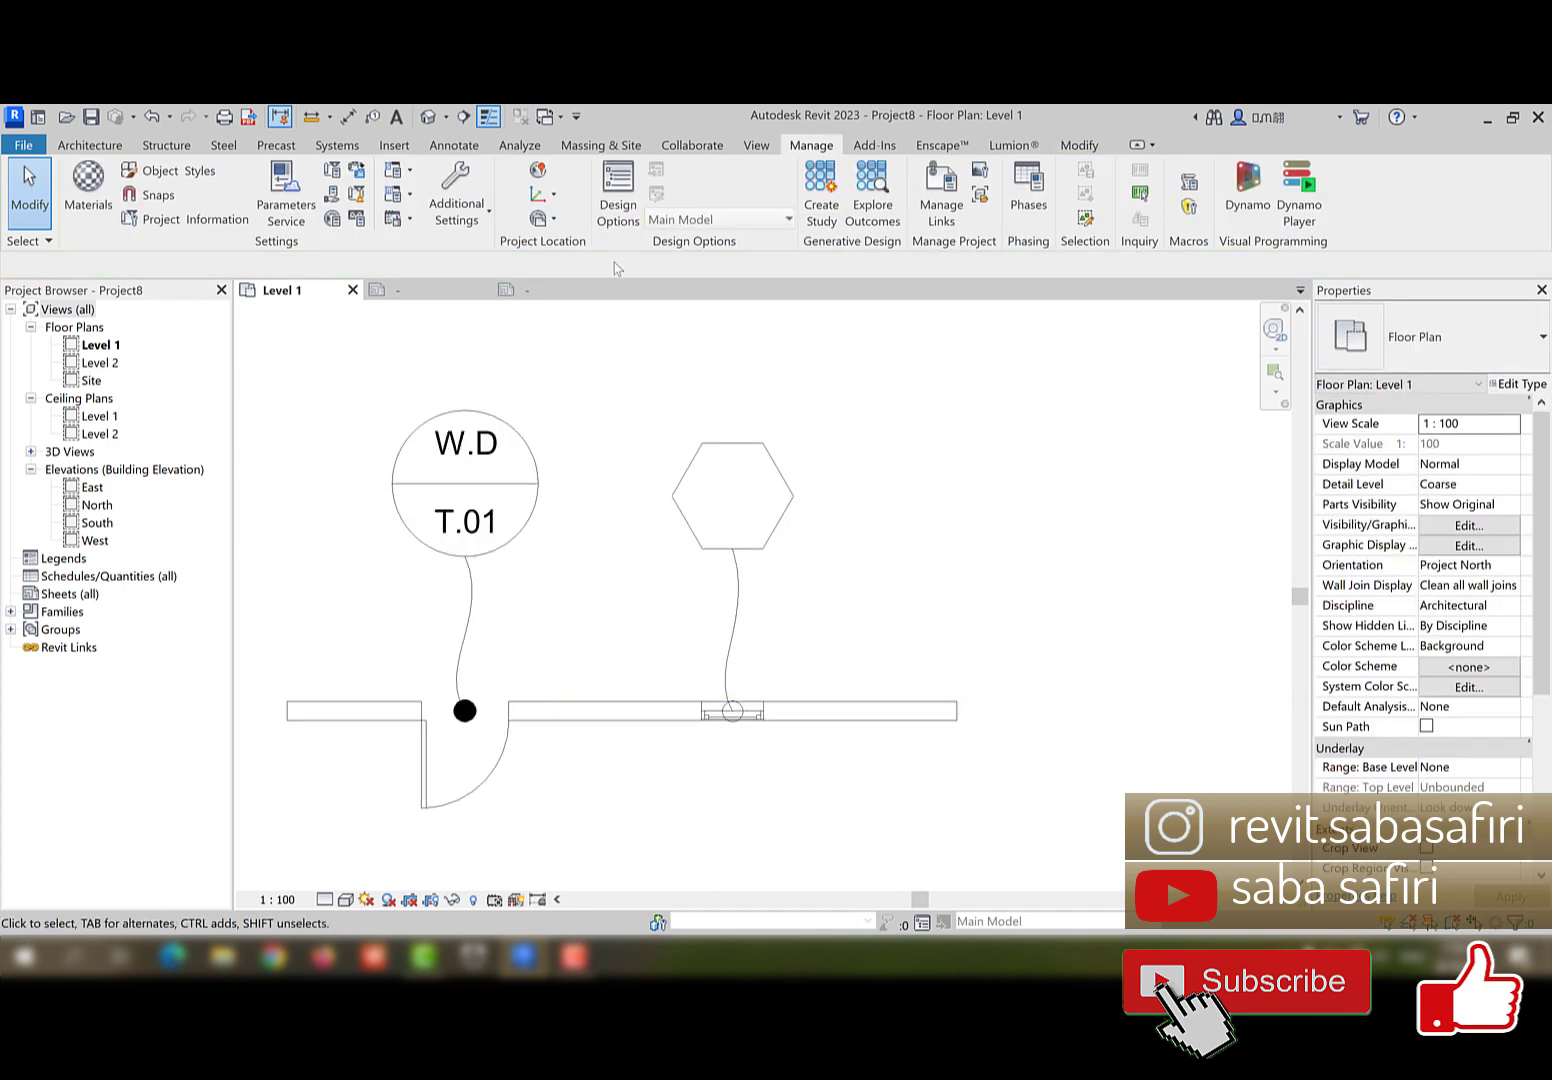
- Scale all the window tag linework in the Family7 sheet by 1.1, using the circle at the leader's end as origin
left_click(558, 292)
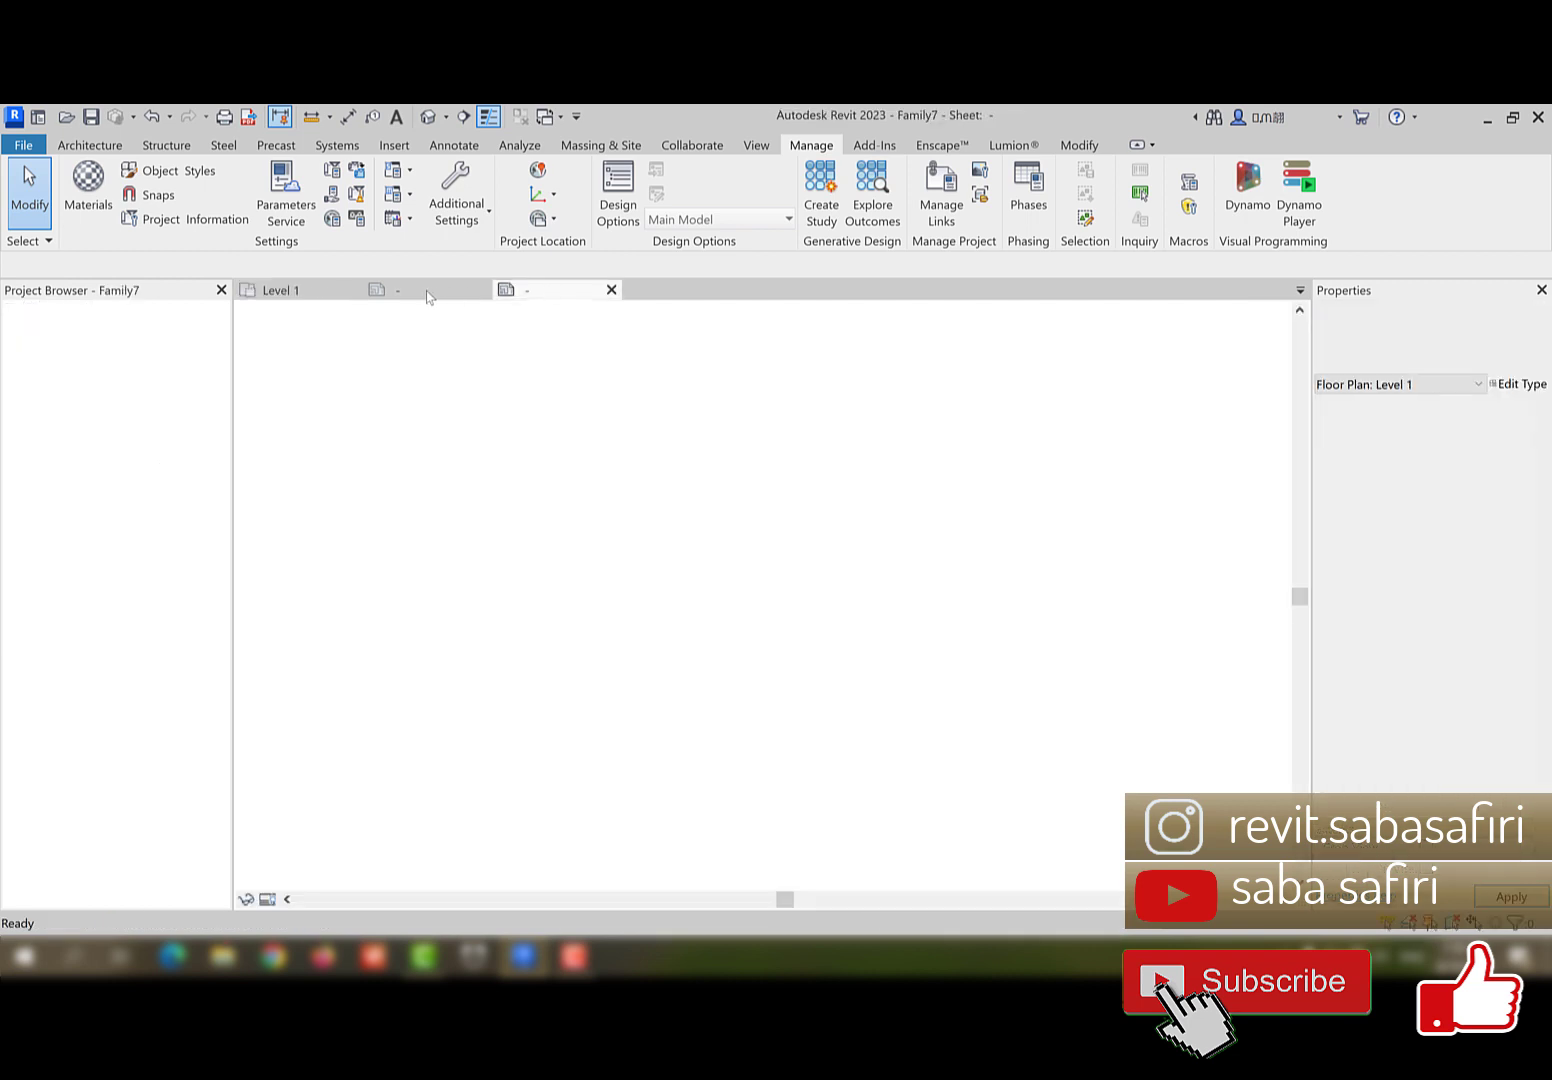
left_click_drag(641, 703, 881, 374)
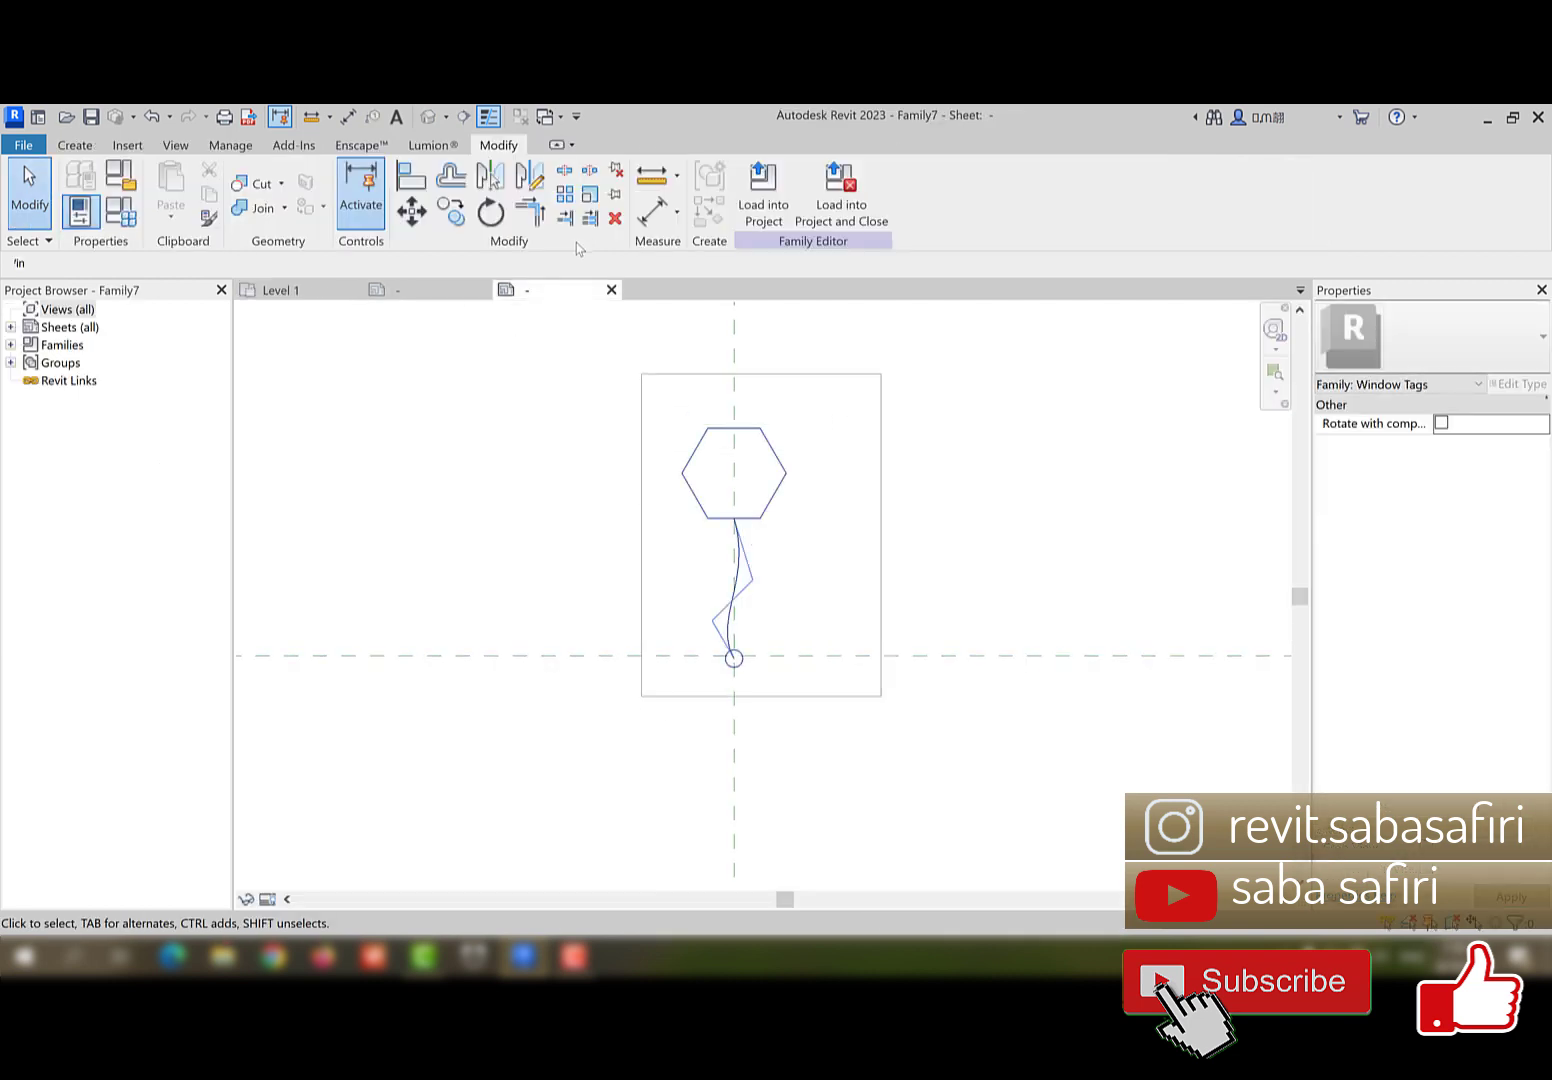
left_click(590, 193)
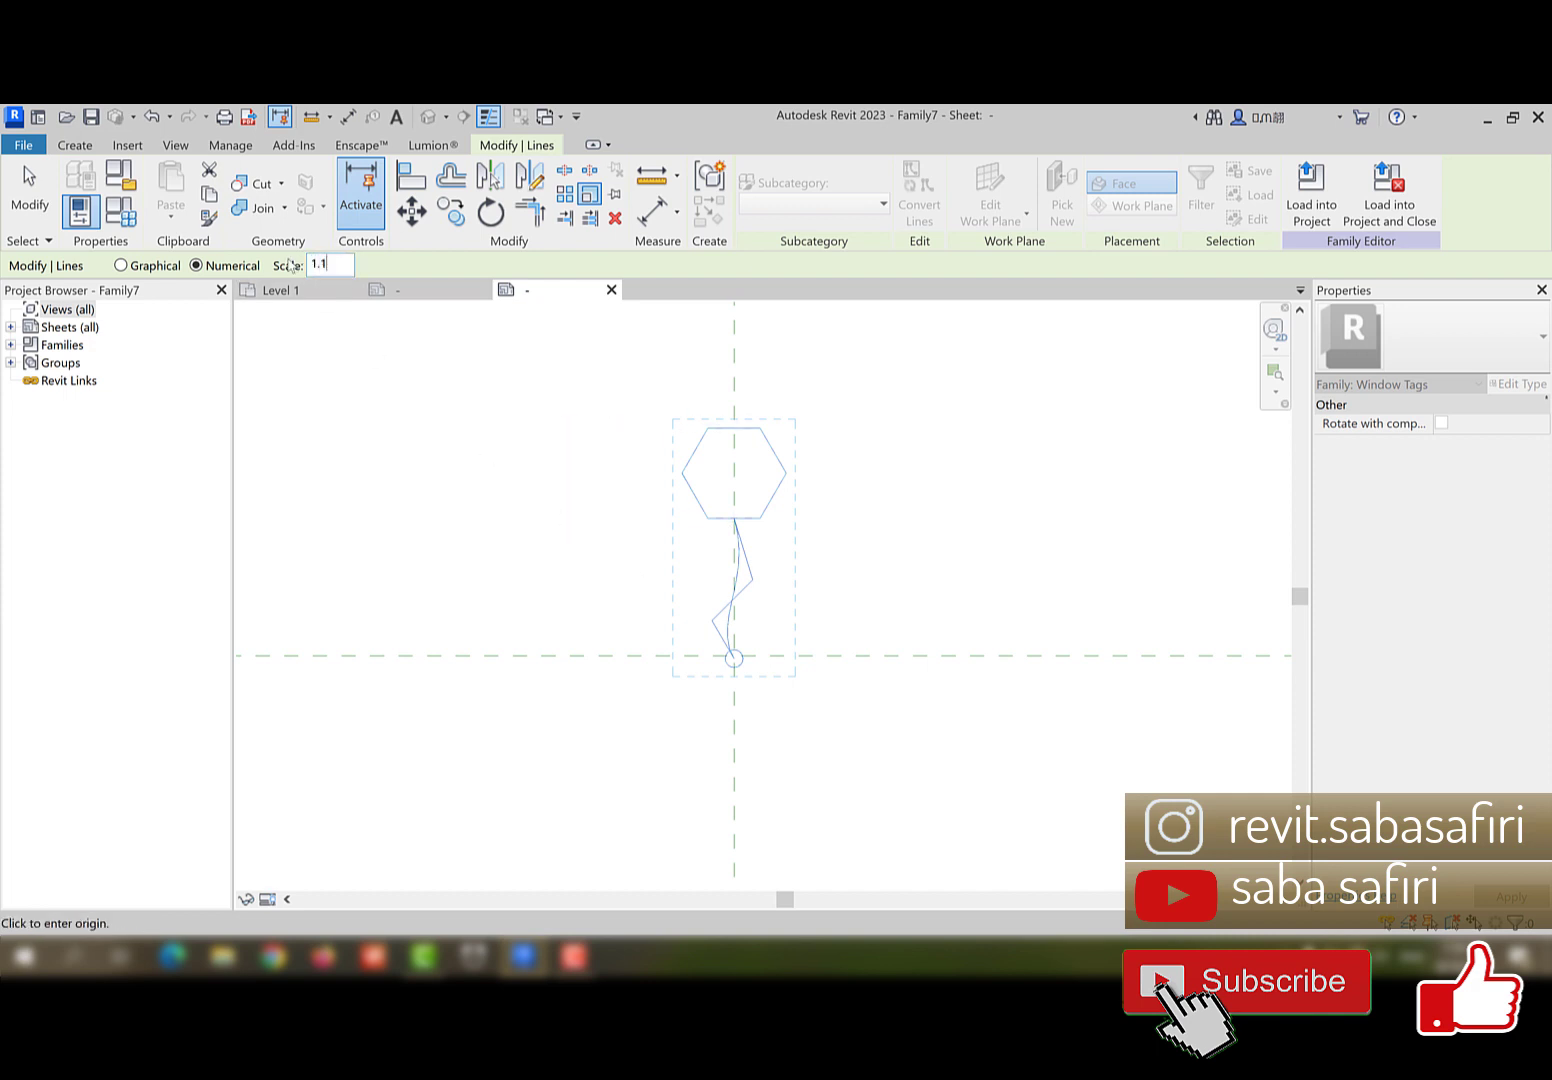
scroll(760, 600, "up", 2)
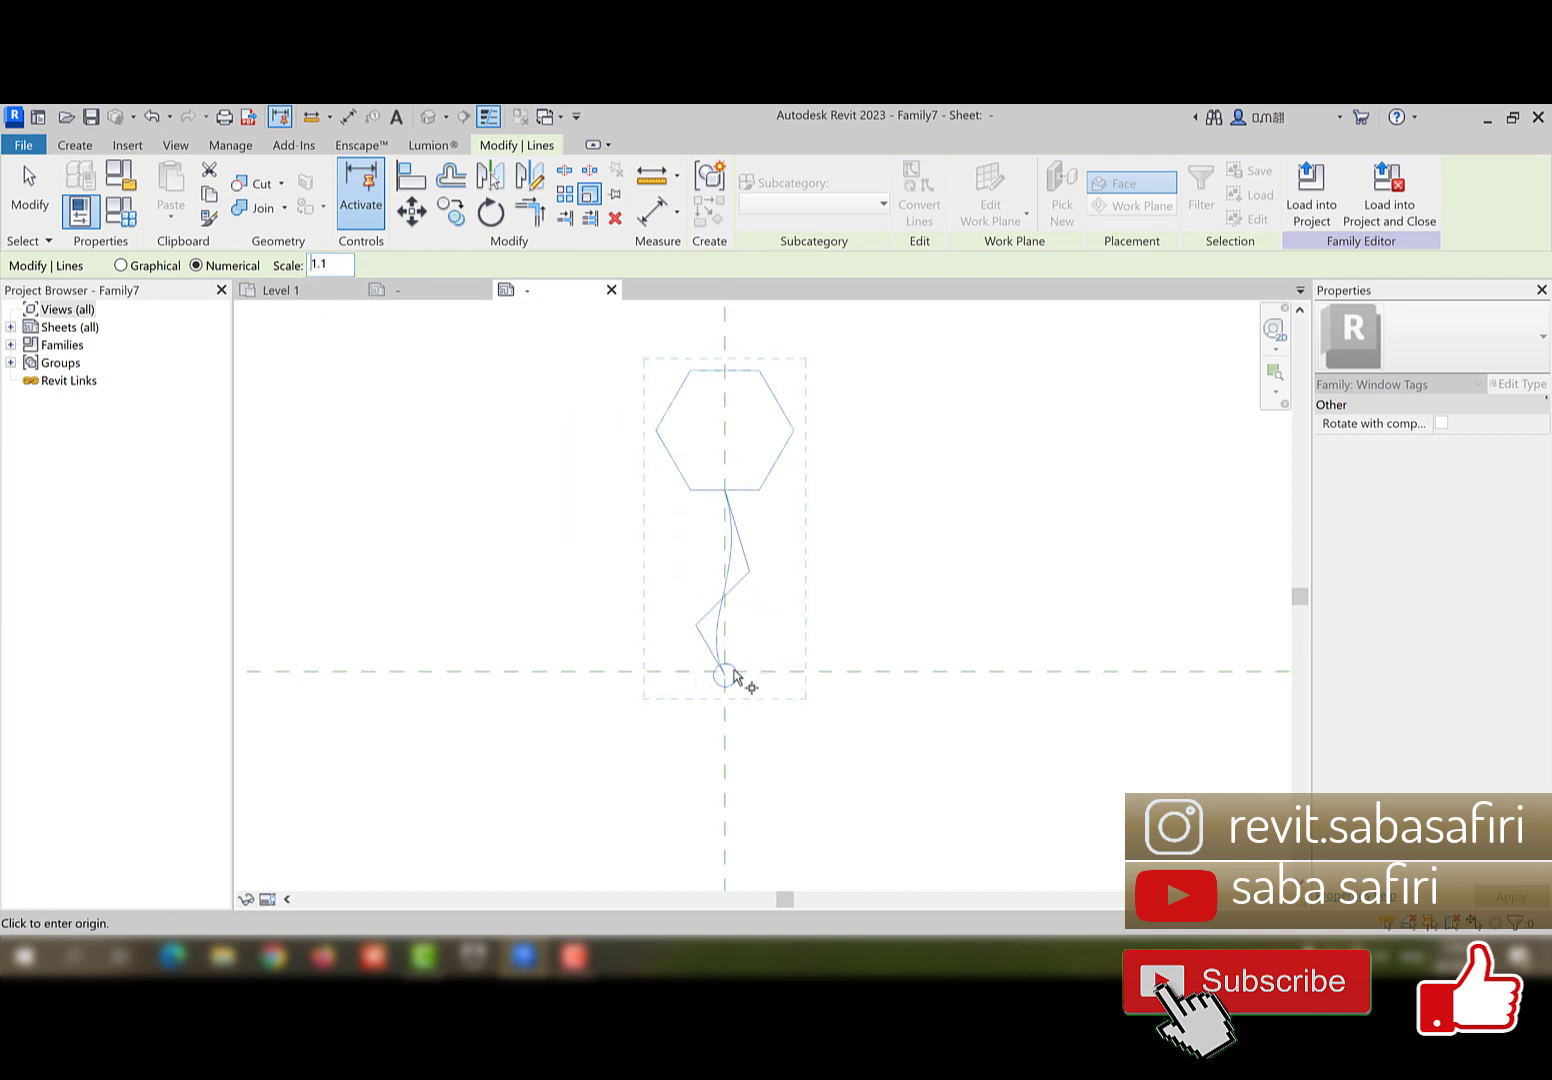
left_click(725, 675)
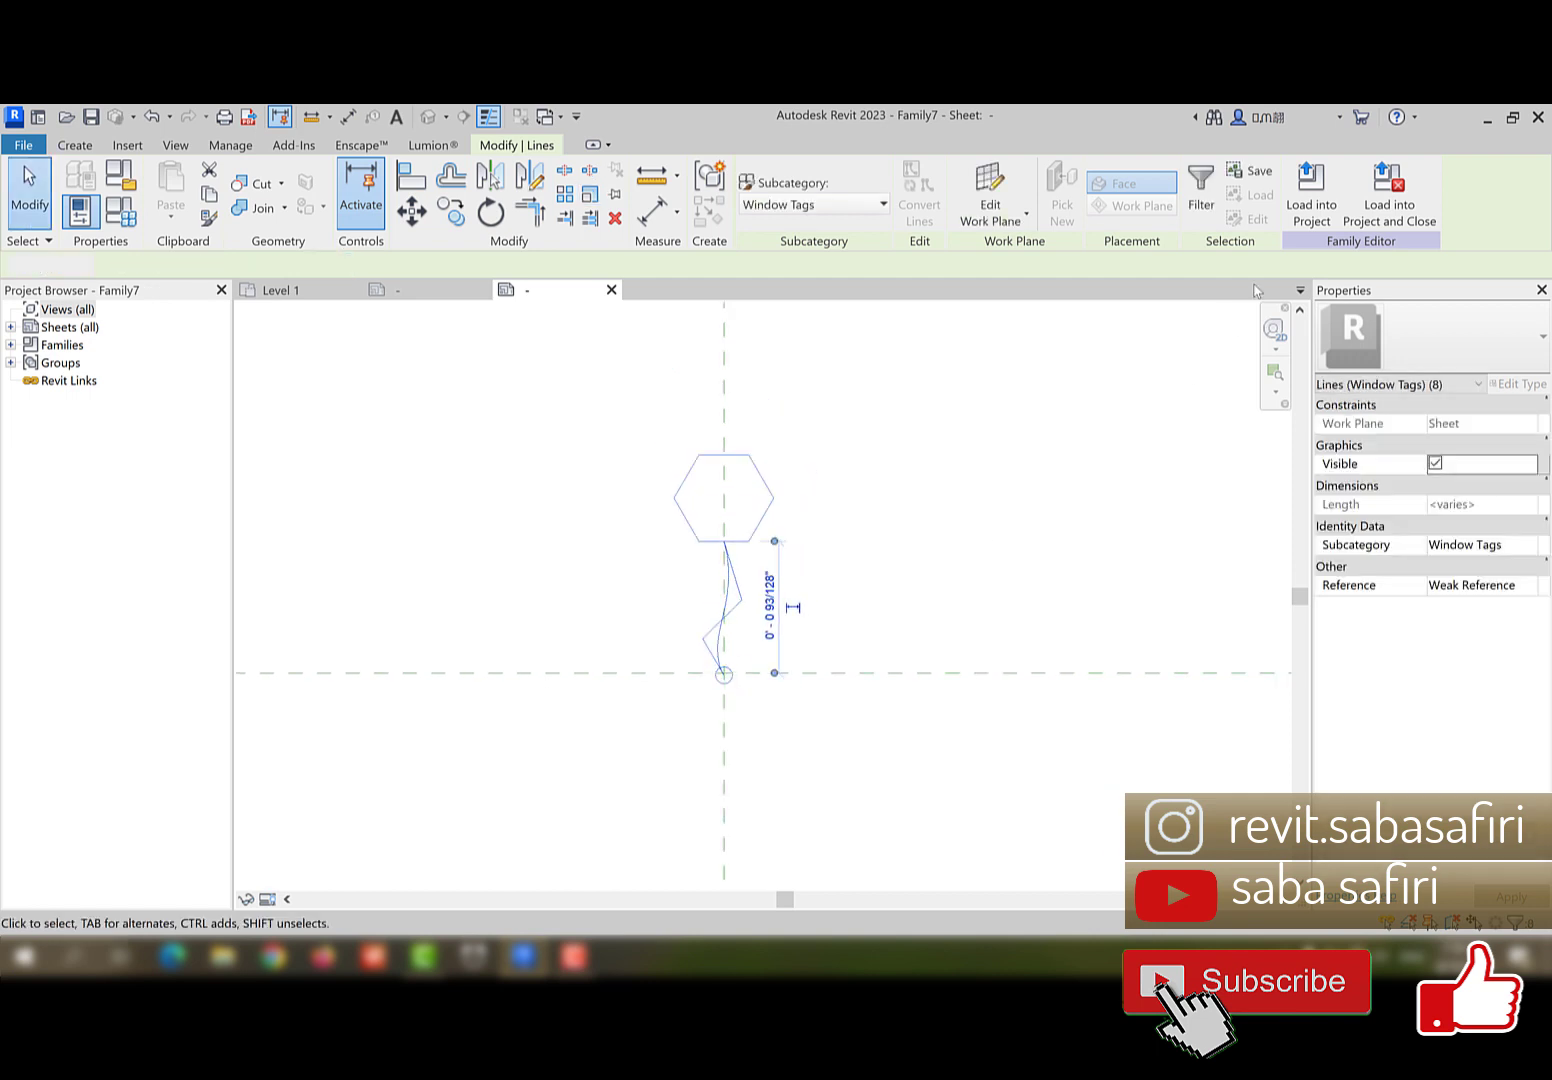
key("Escape")
- Load the enlarged window tag family into Project8, overwriting the existing version
left_click(748, 198)
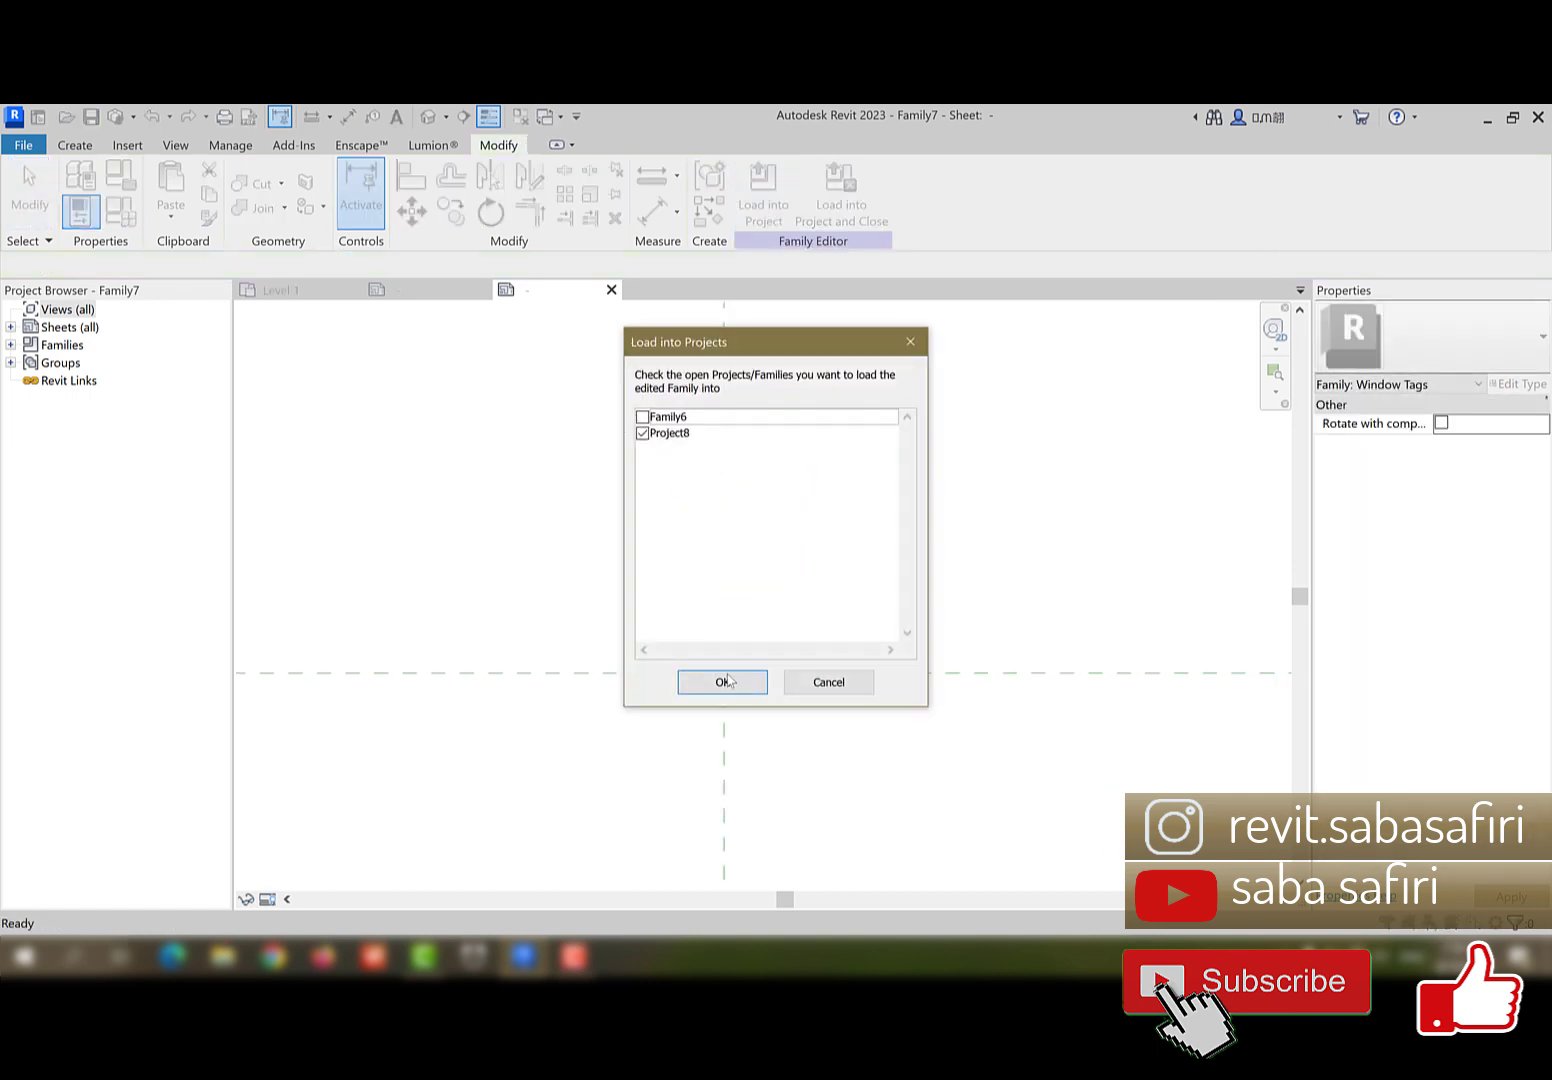
left_click(724, 682)
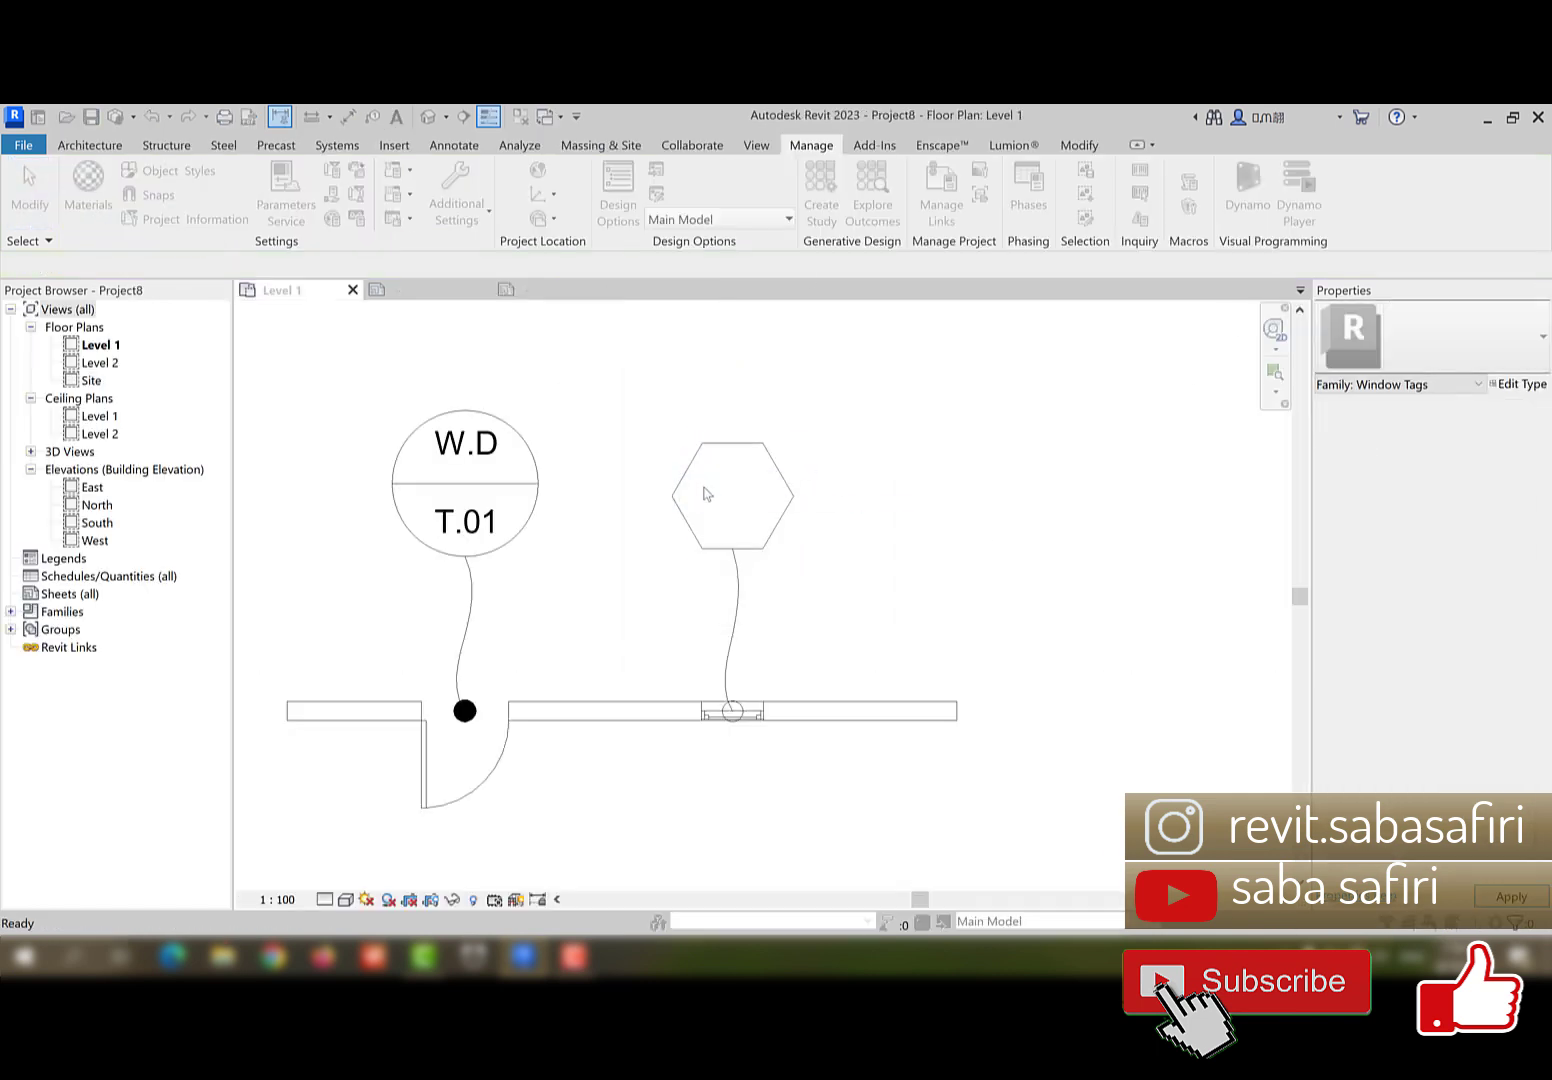
left_click(680, 554)
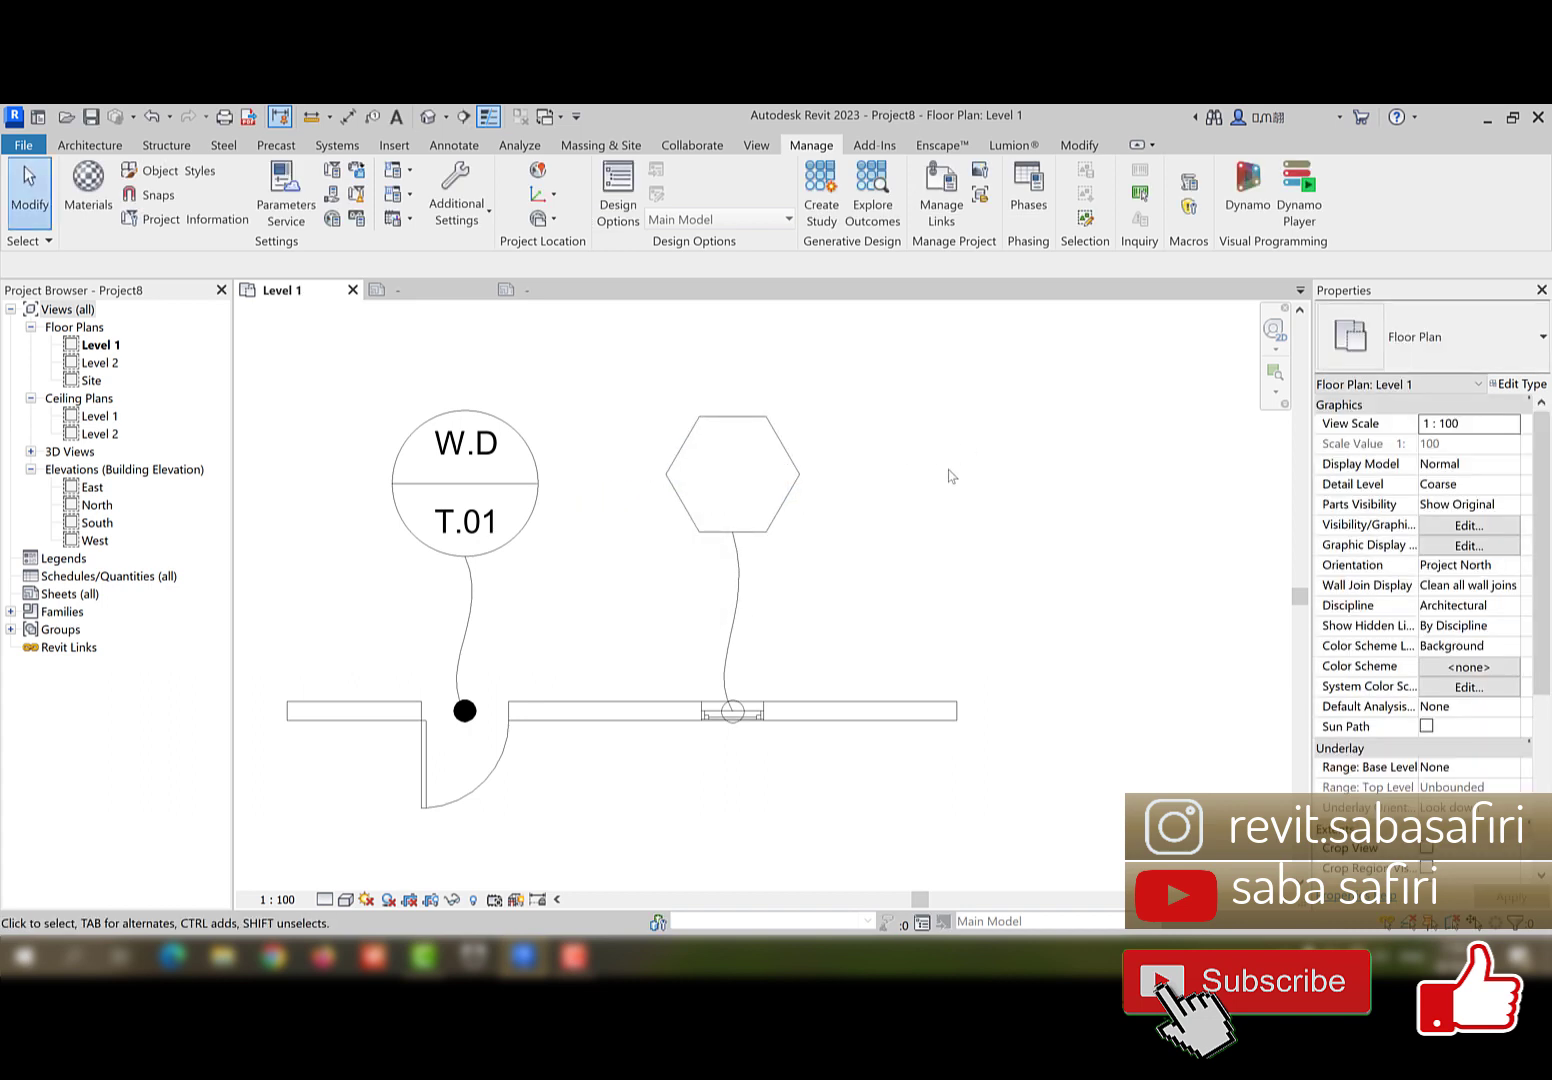
- Return to Family7 and fill the circle at the leader's end with a circular Solid Black filled region matching its outline
left_click(570, 290)
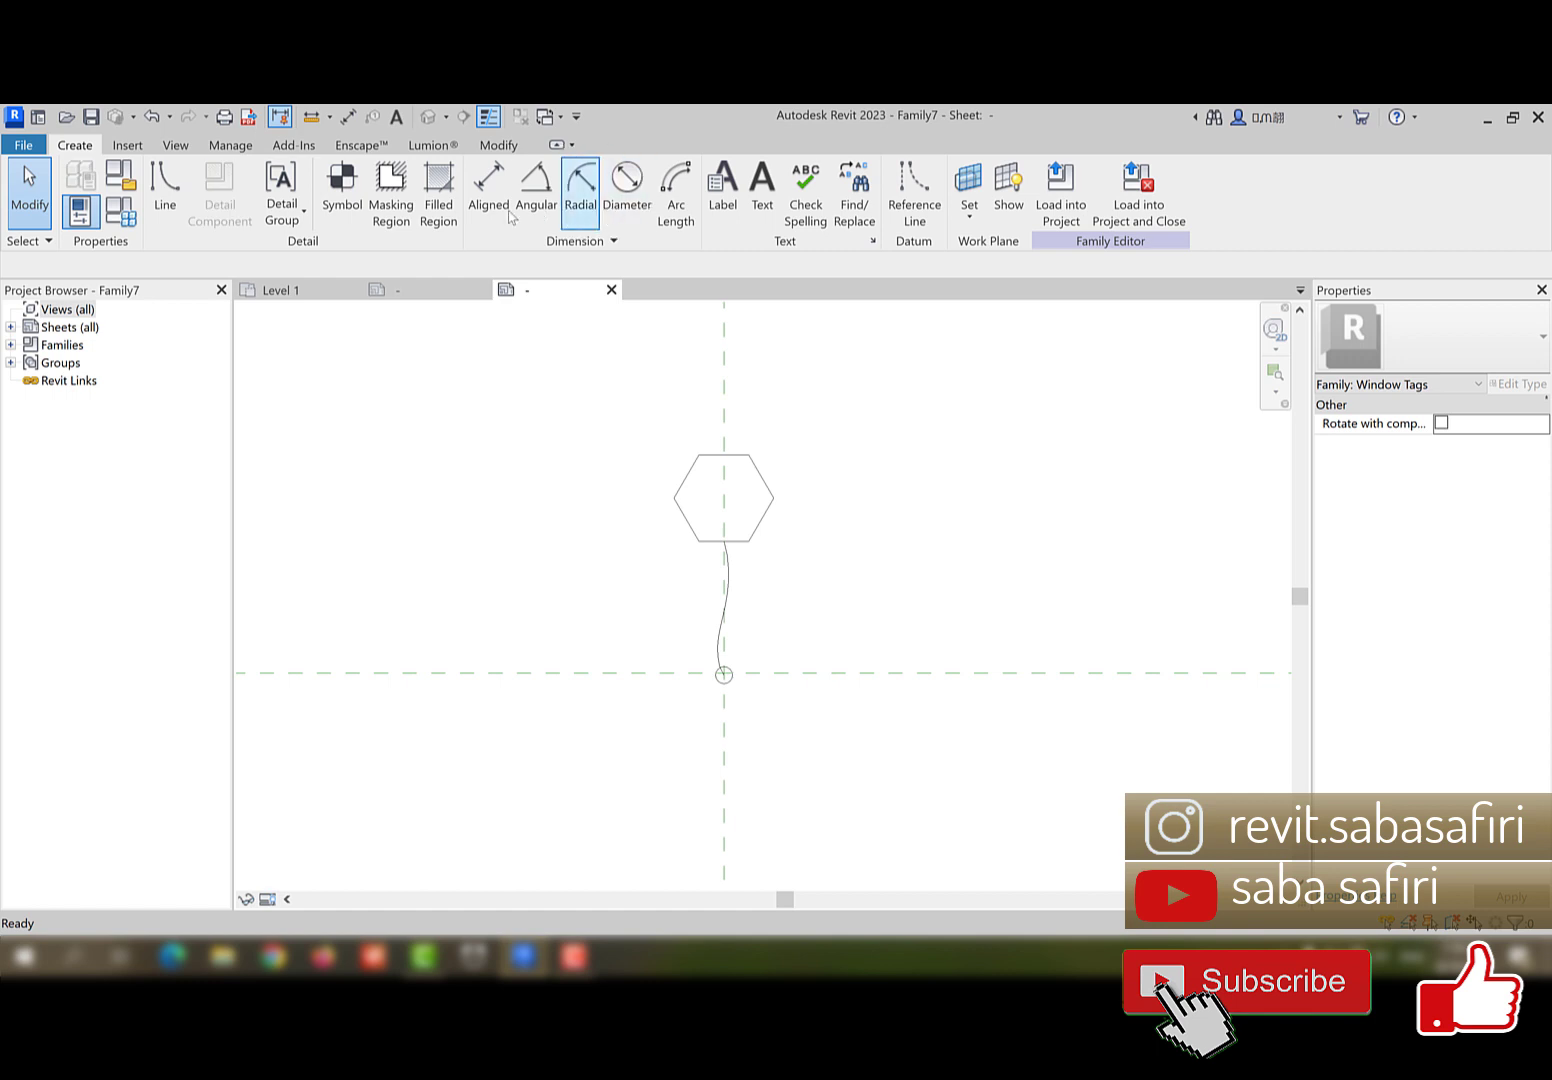
left_click(440, 190)
scroll(703, 666, "up", 2)
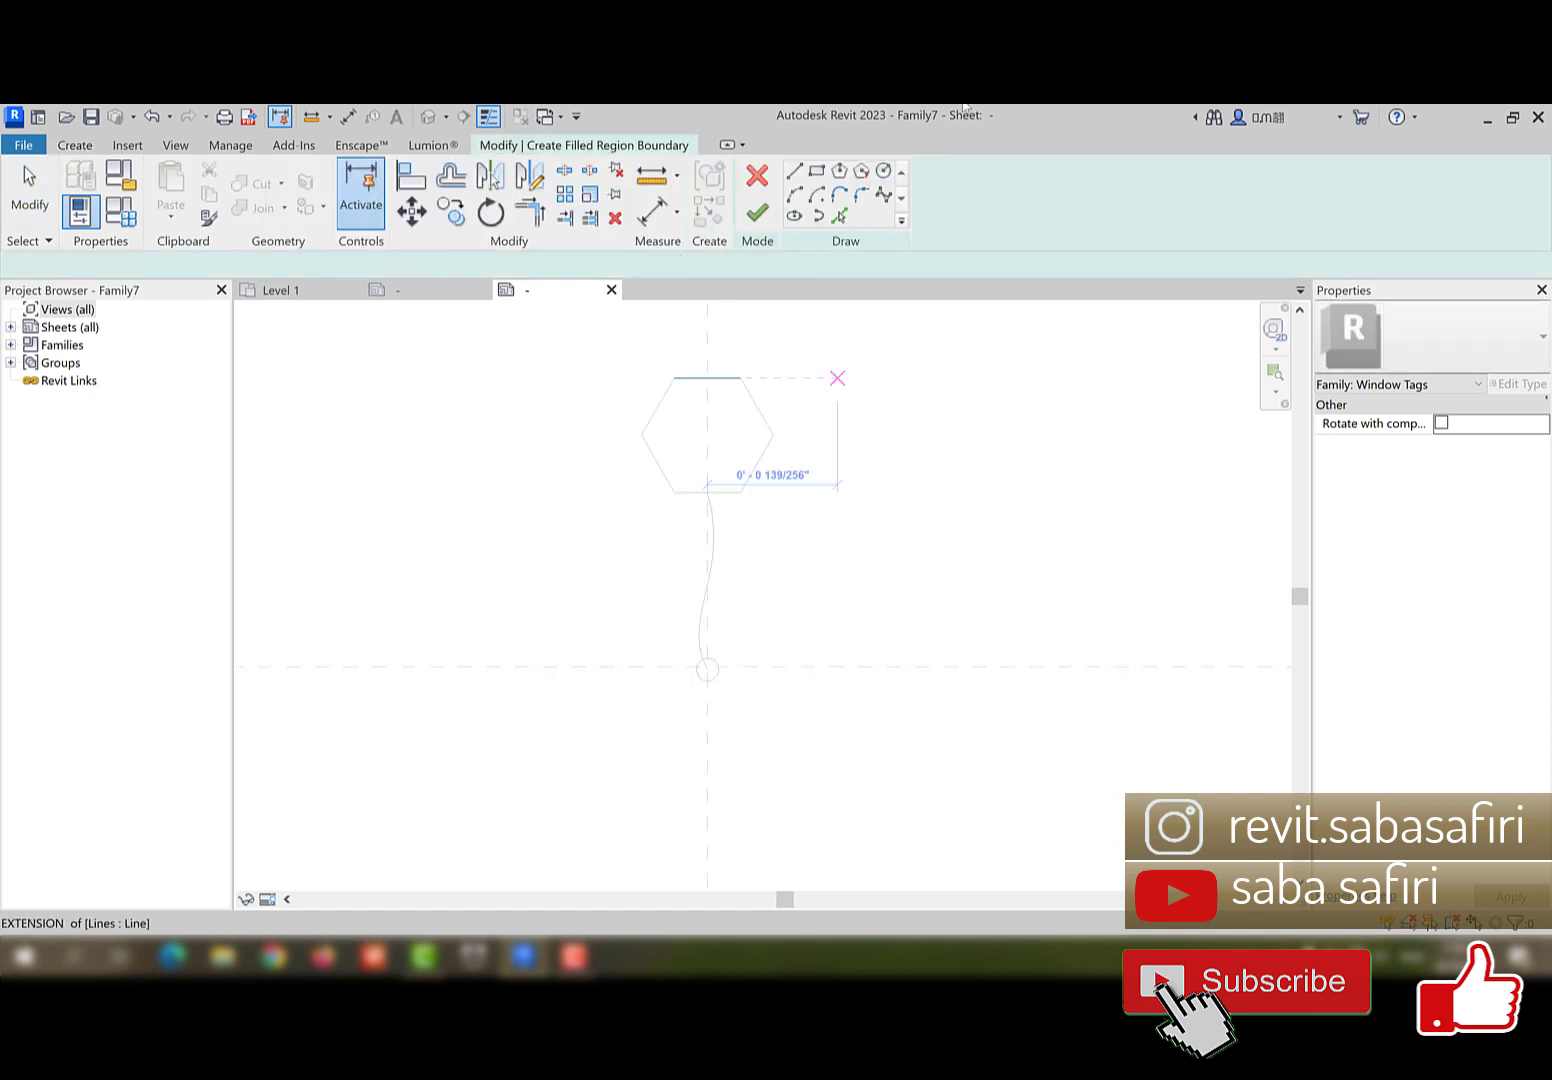
left_click(884, 171)
scroll(712, 690, "up", 3)
left_click(737, 567)
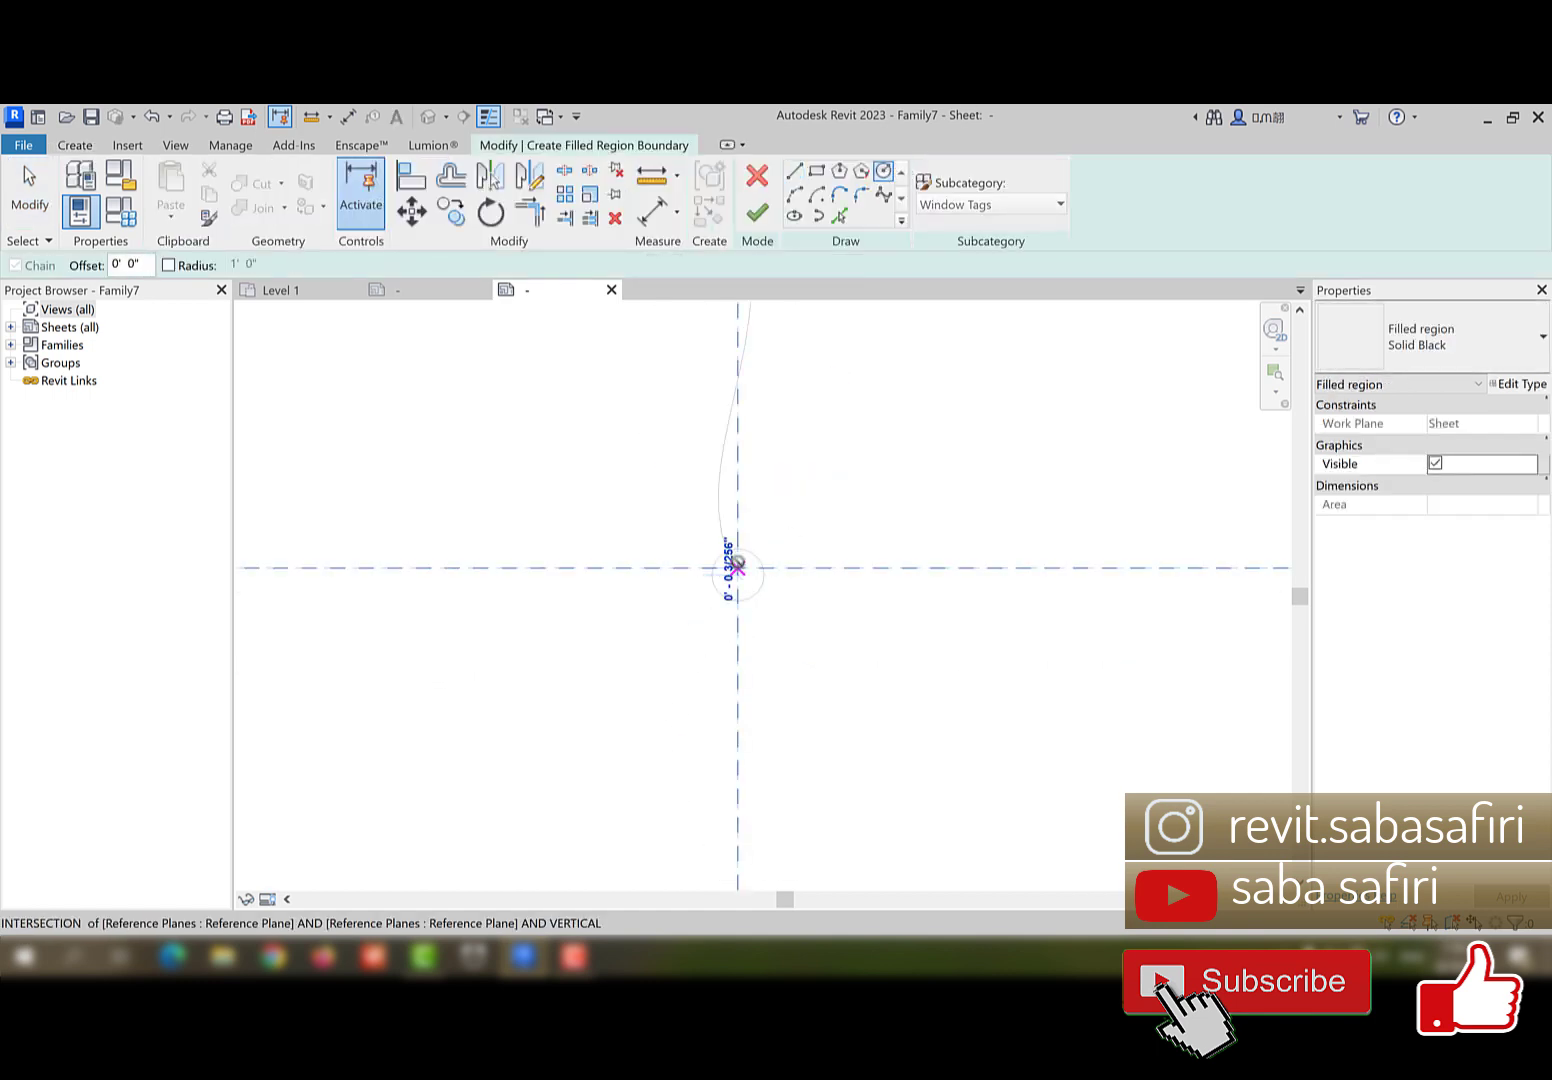
left_click(737, 549)
left_click(757, 212)
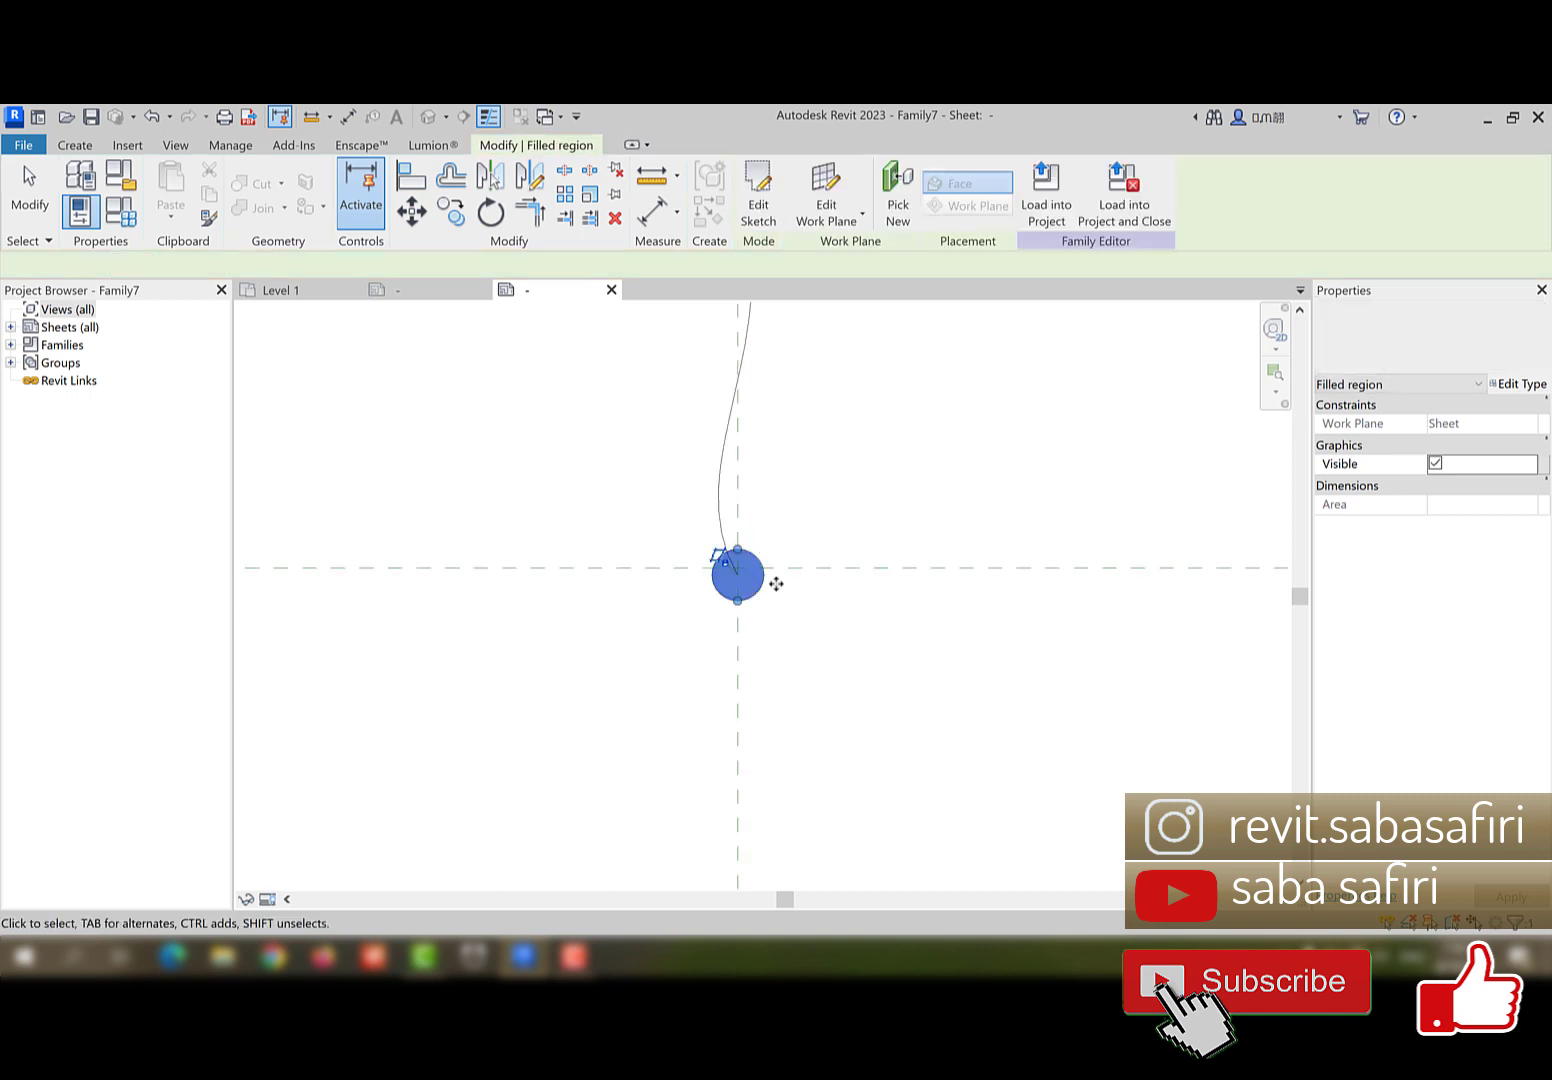
scroll(740, 582, "down", 4)
left_click(571, 420)
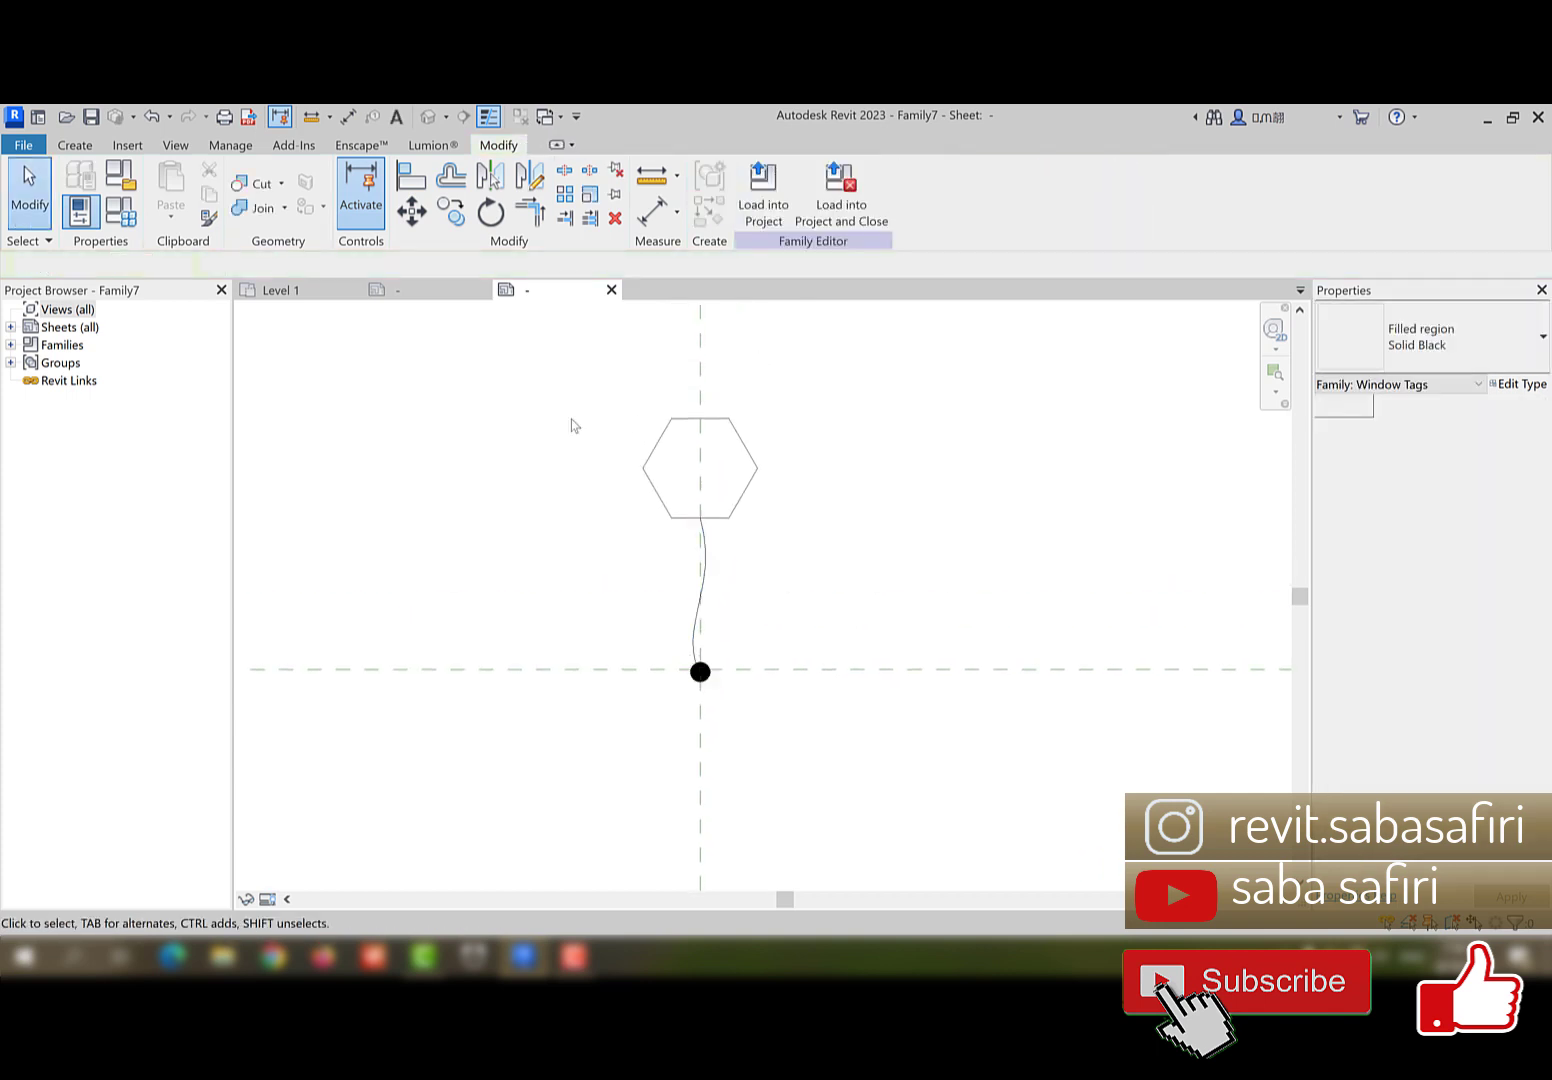
- Draw a horizontal line across the middle of the hexagon between its two side corners
left_click(75, 145)
left_click(165, 185)
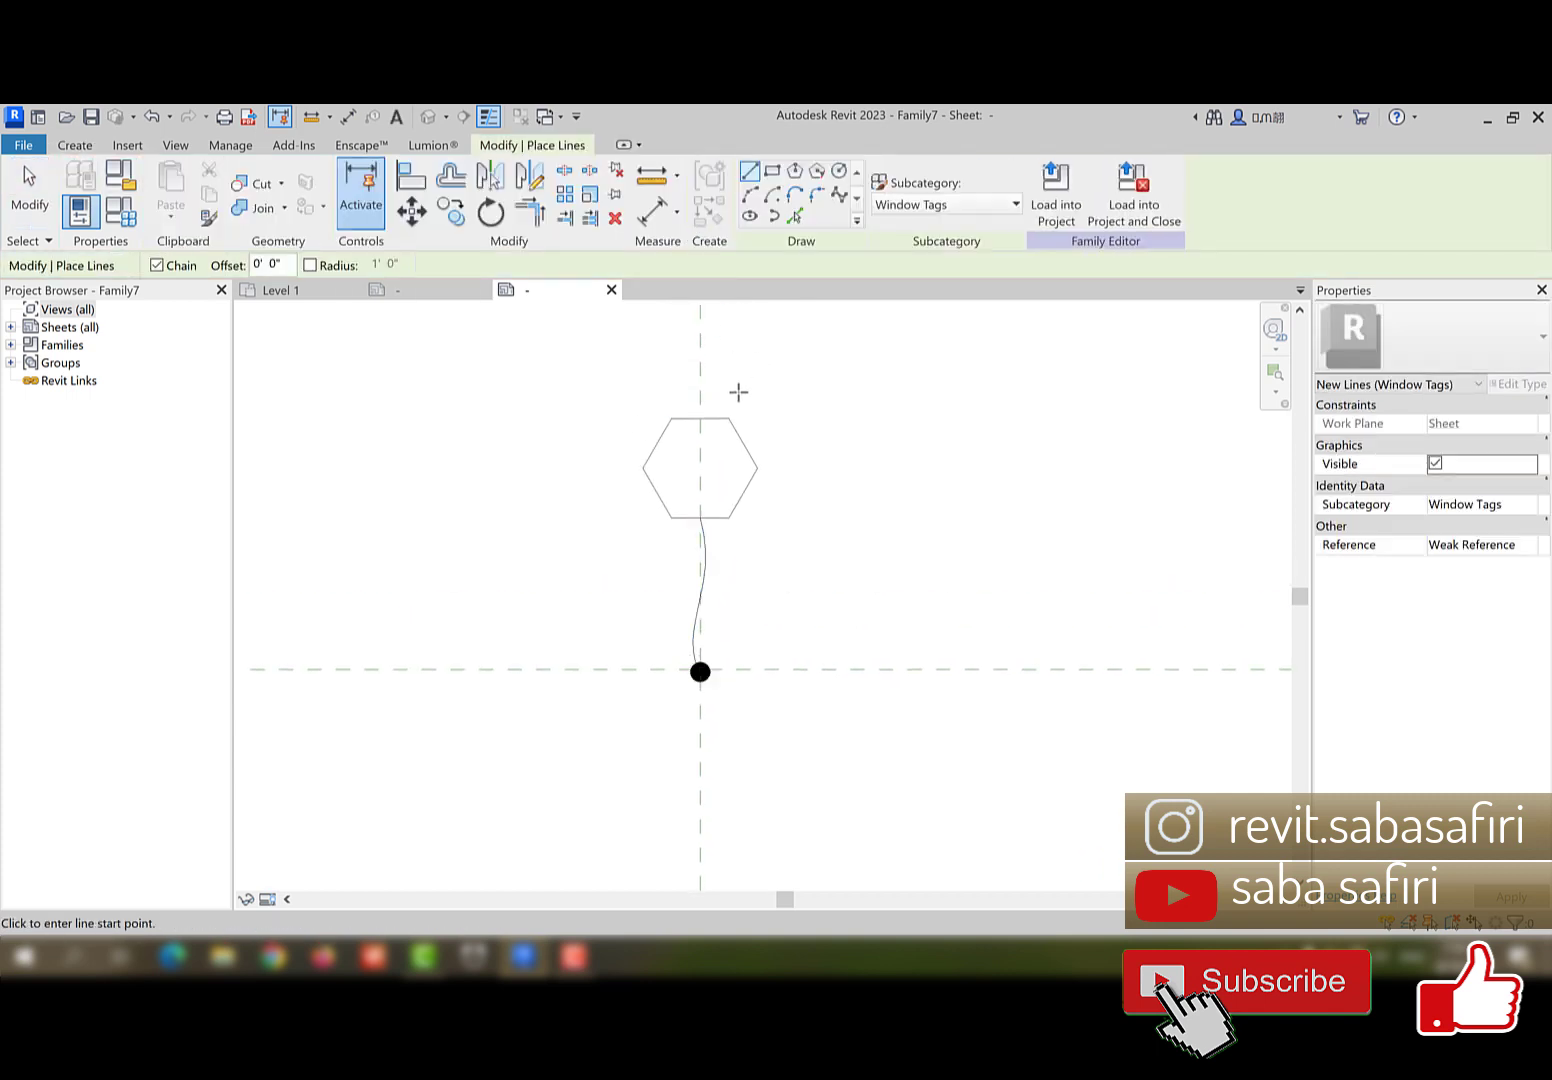
scroll(738, 391, "up", 3)
left_click(576, 508)
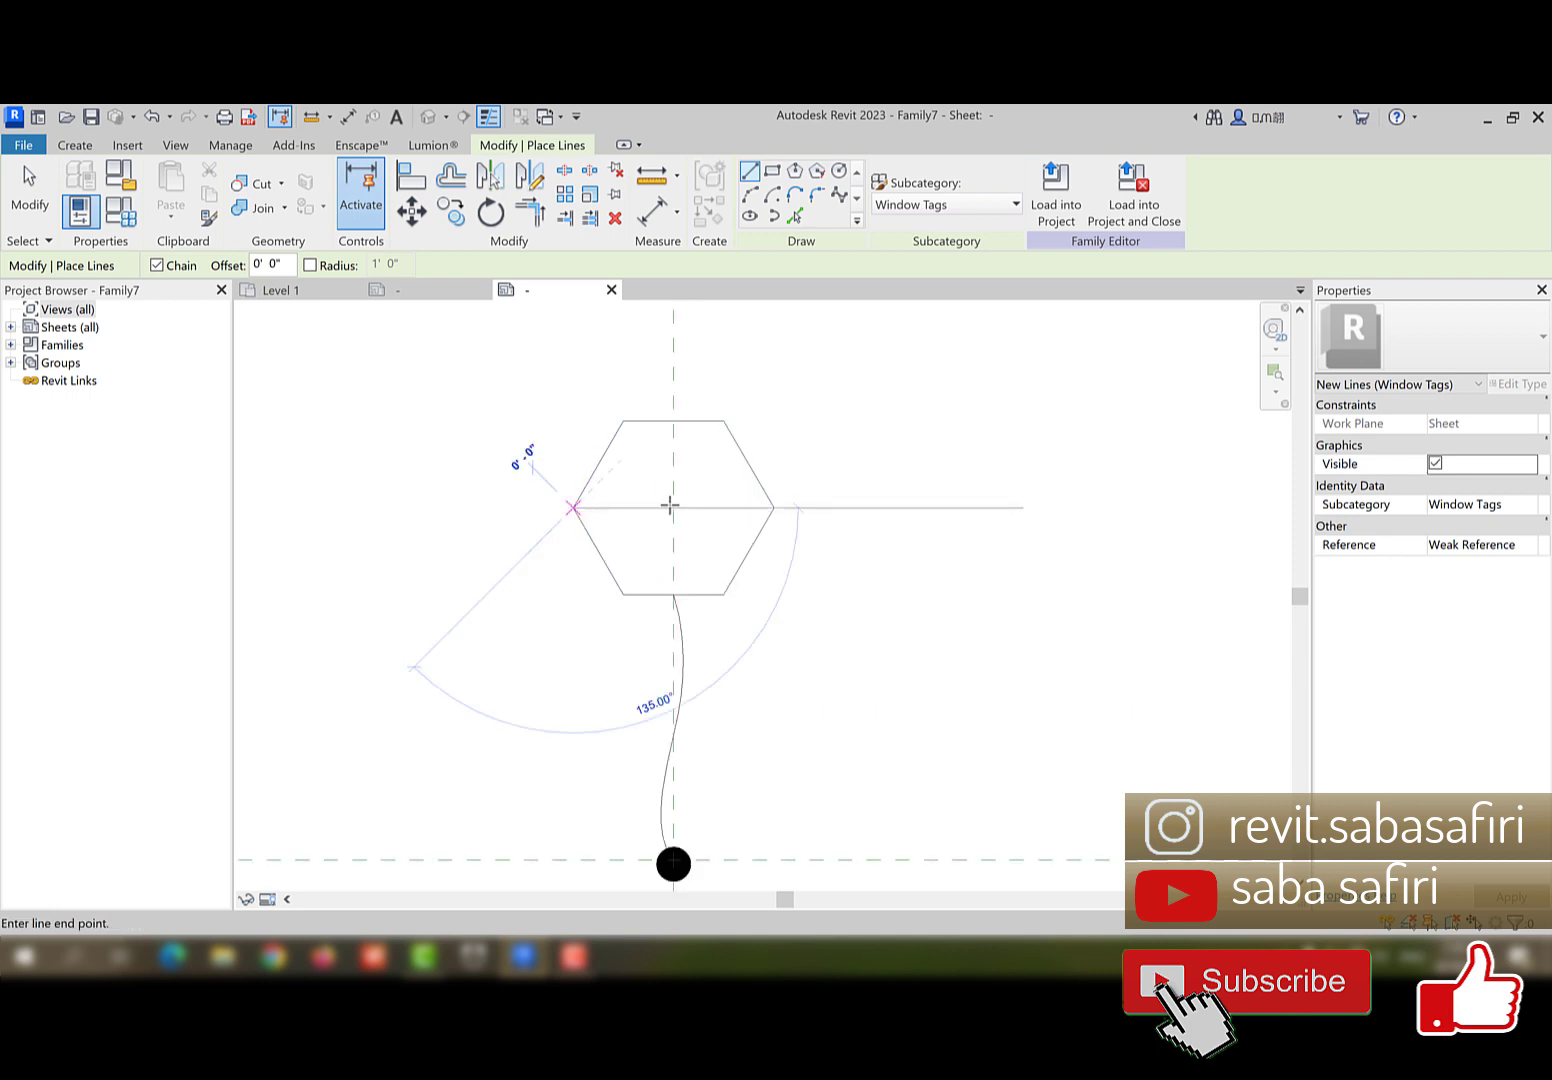
left_click(772, 508)
key("Escape")
key("Escape")
scroll(780, 600, "down", 2)
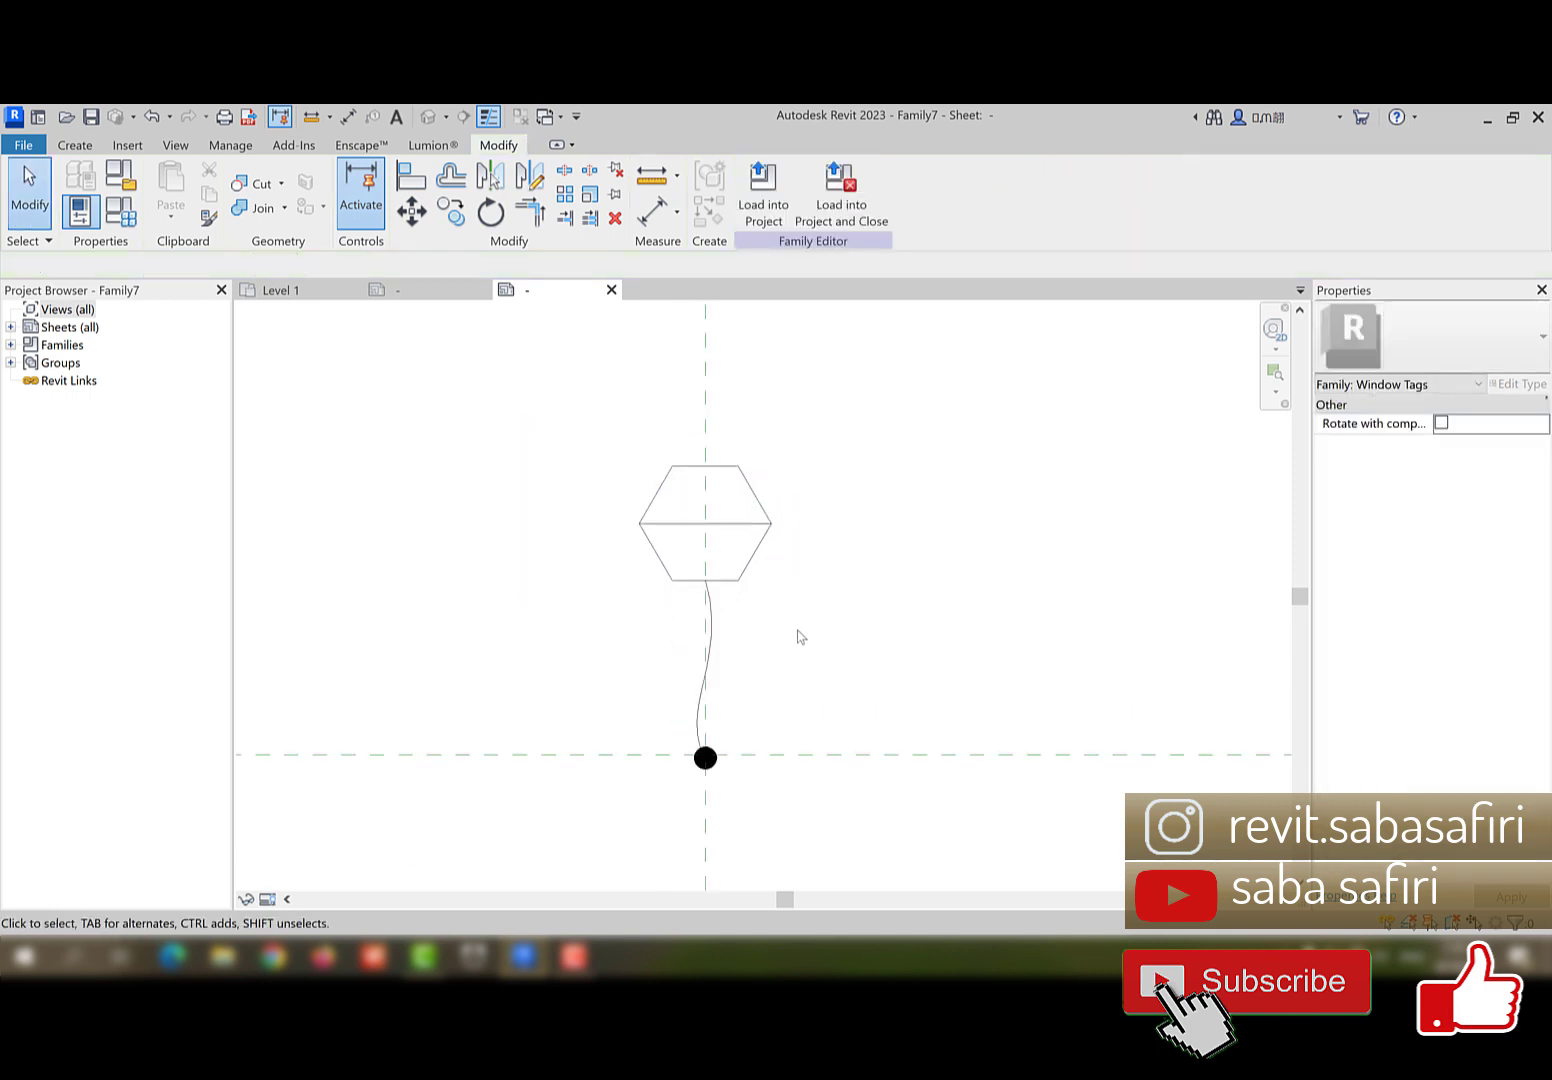
middle_click_drag(797, 634, 853, 625)
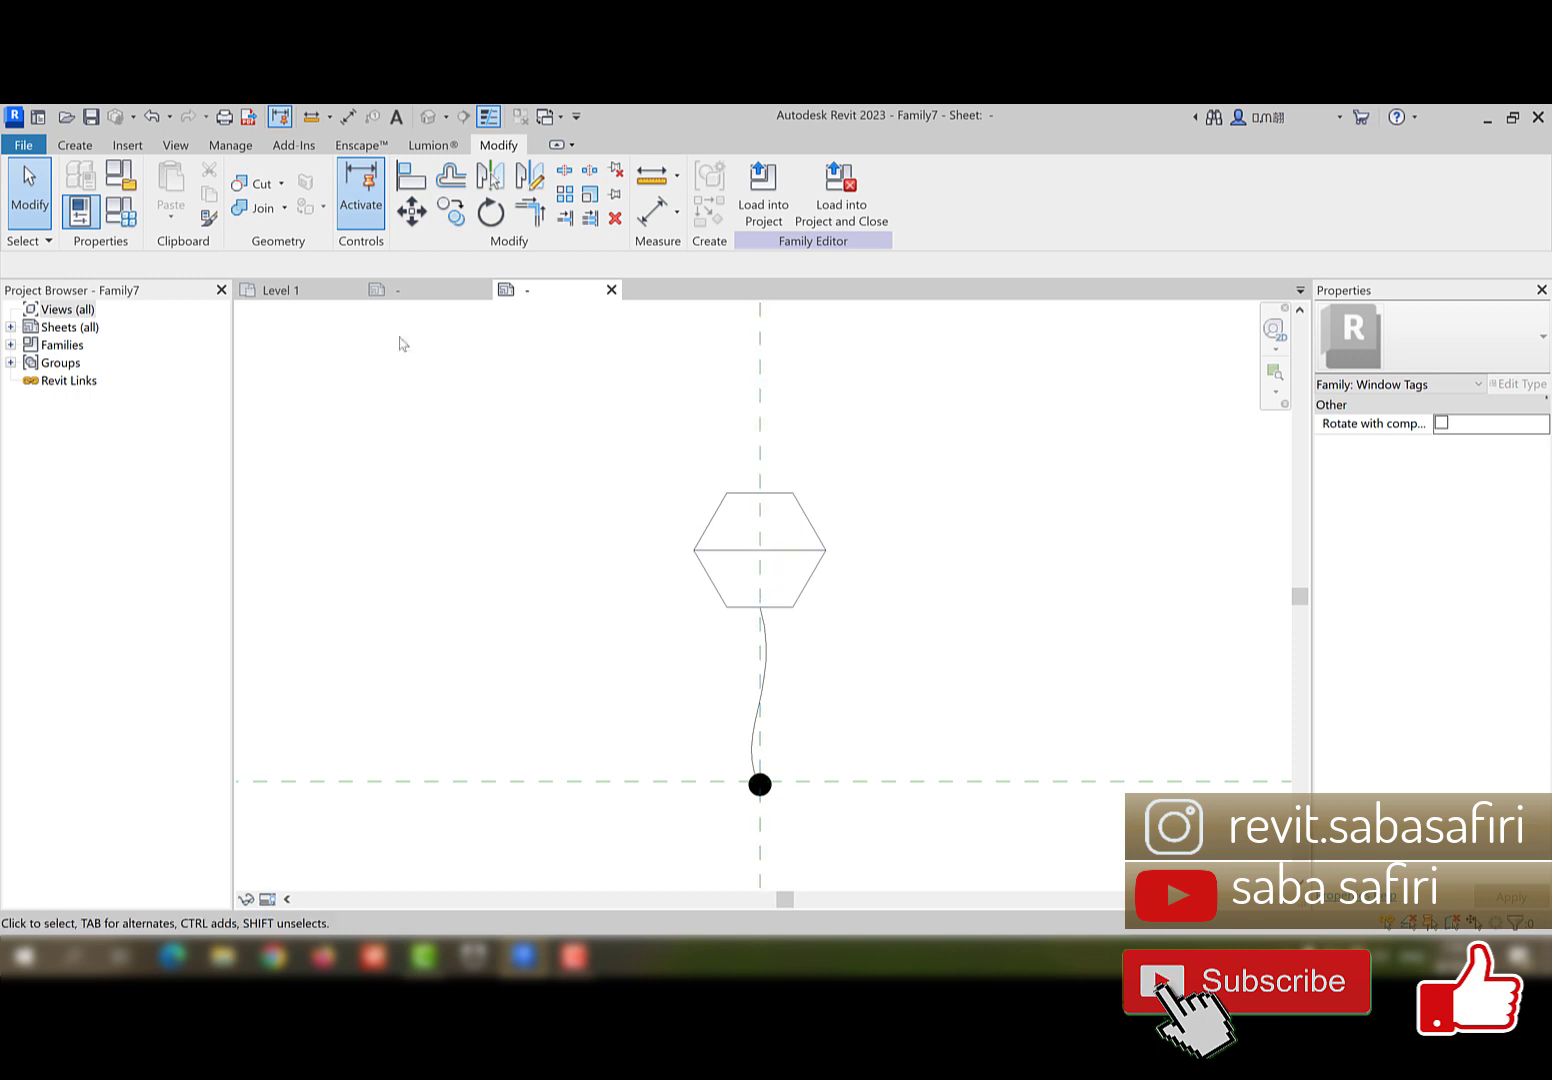
- Place a label in the upper half of the hexagon that uses the shared parameter model
left_click(76, 145)
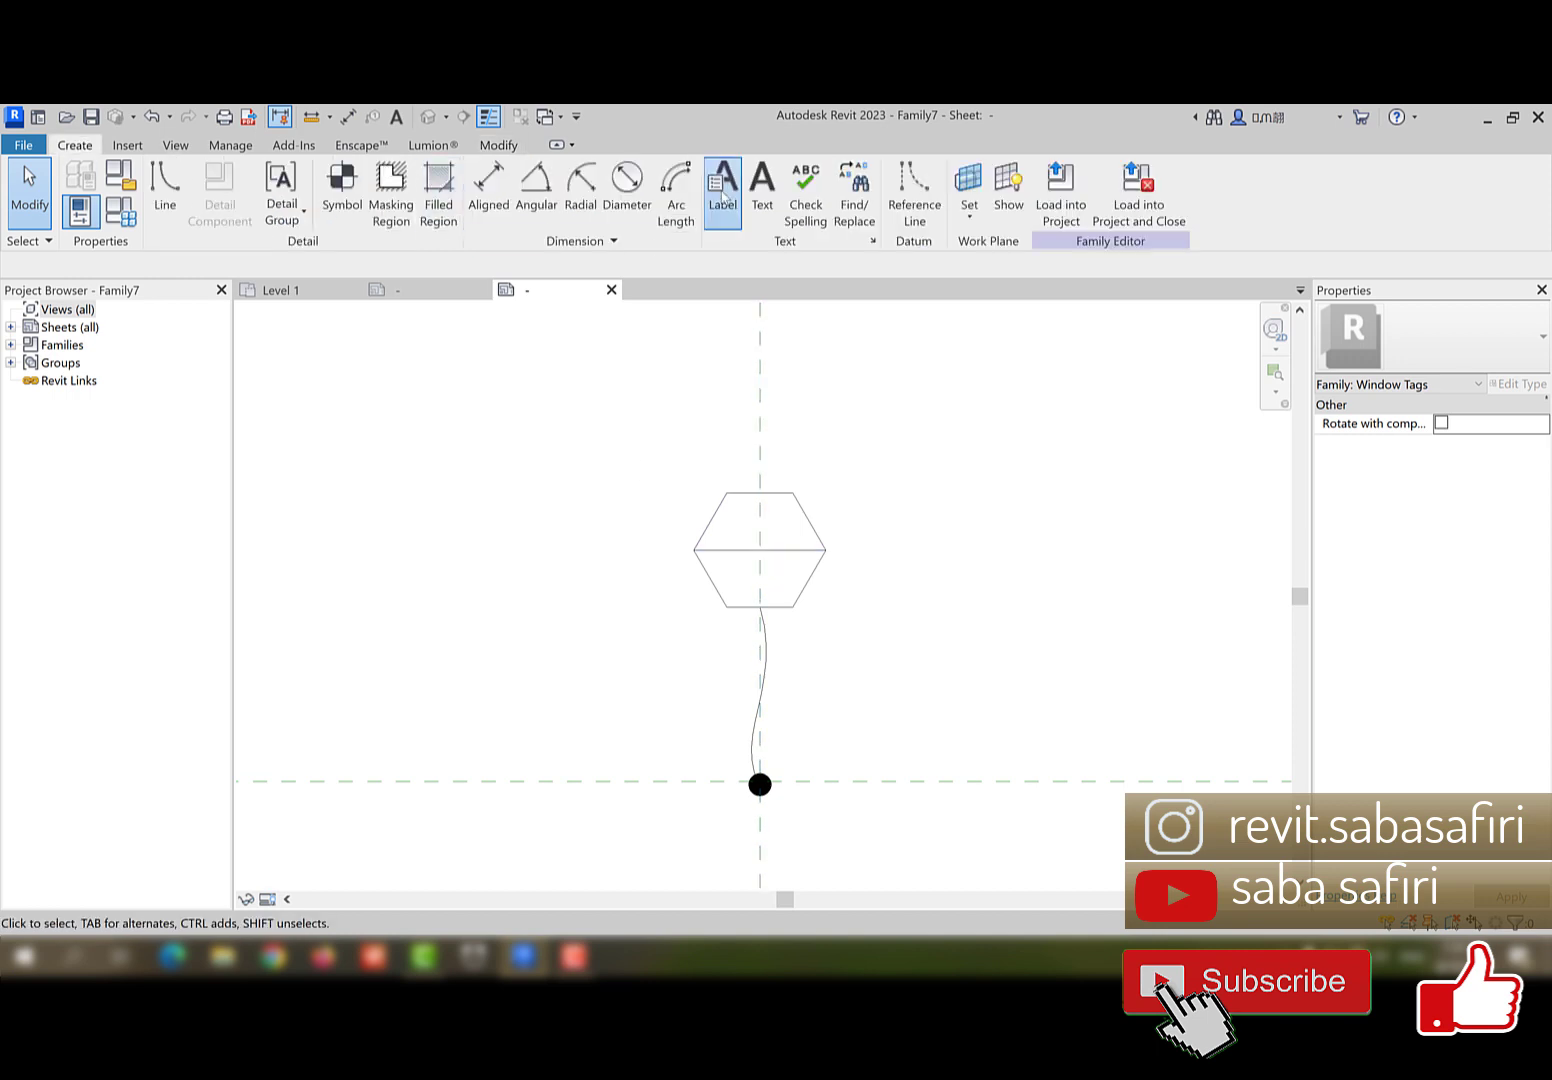
left_click(721, 200)
left_click(756, 520)
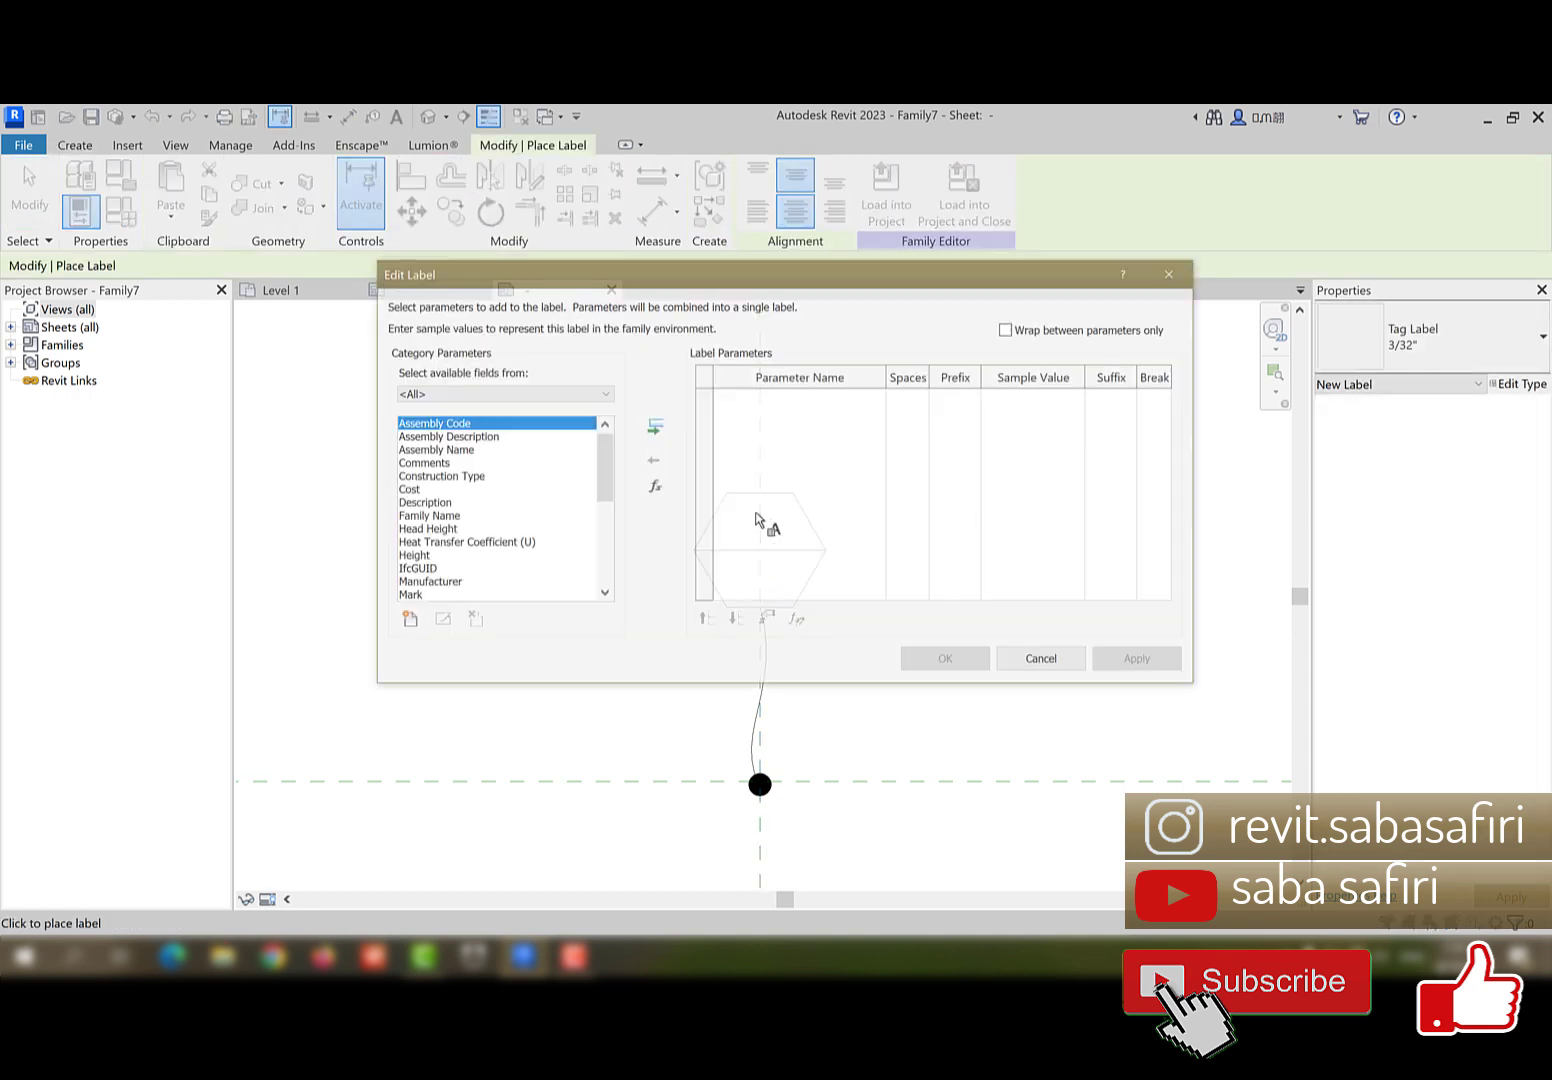
left_click(406, 620)
left_click(772, 413)
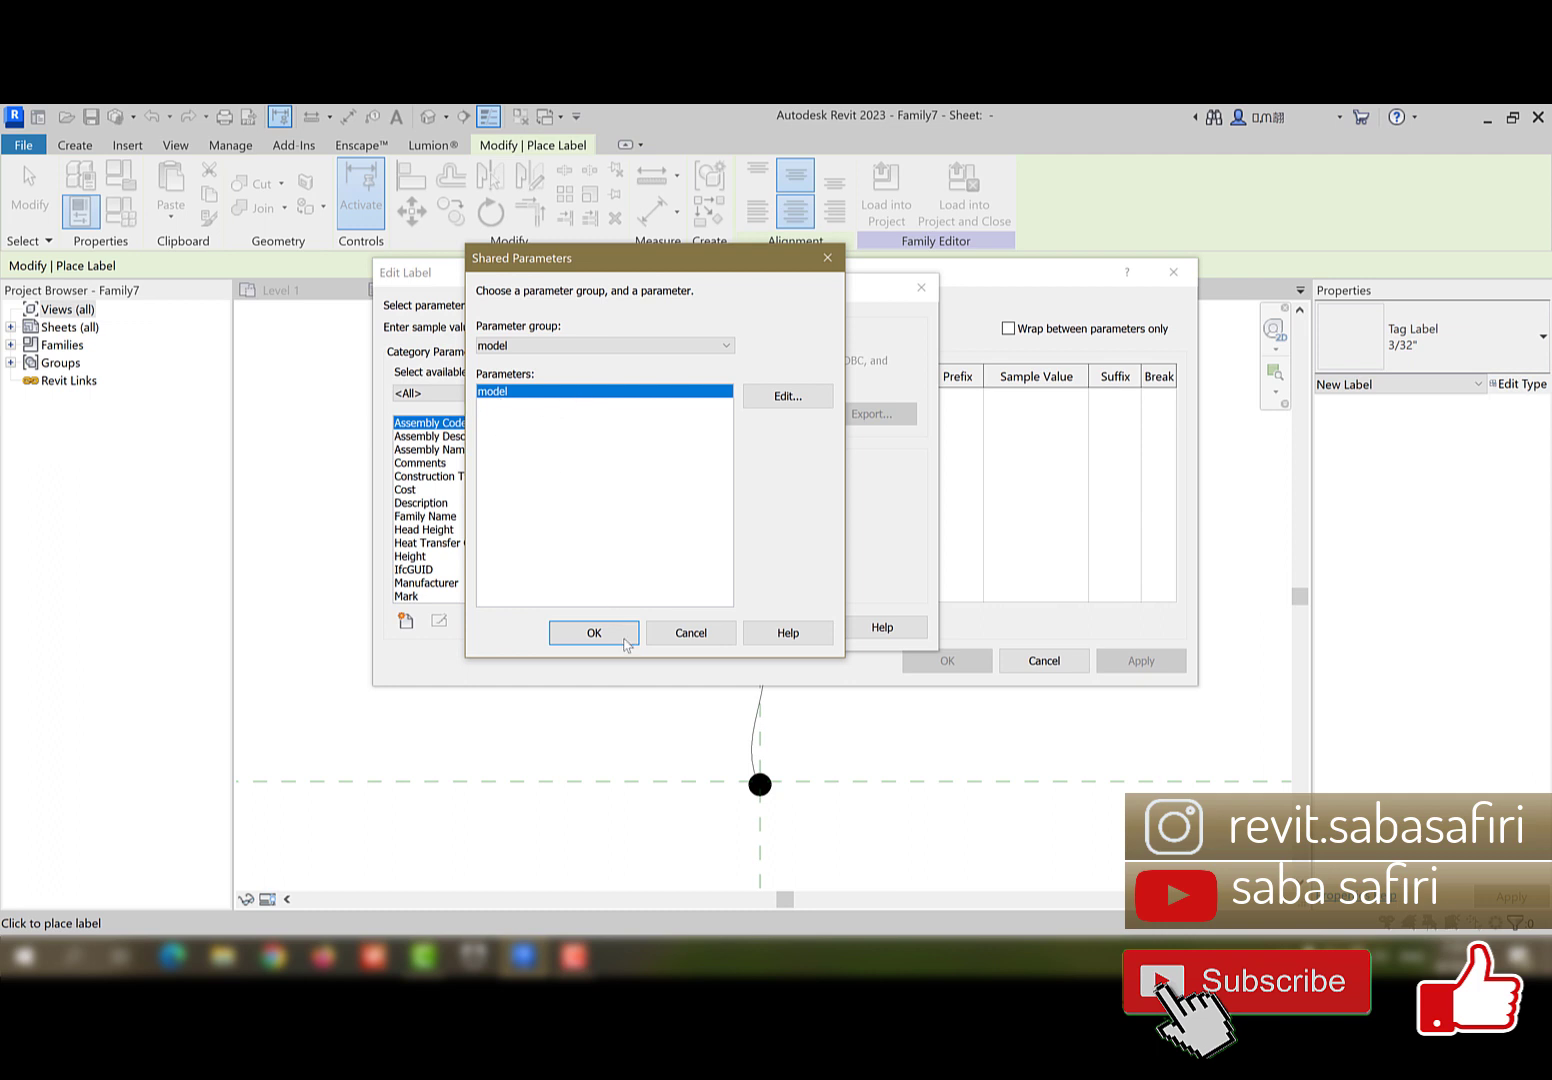
left_click(616, 640)
left_click(660, 628)
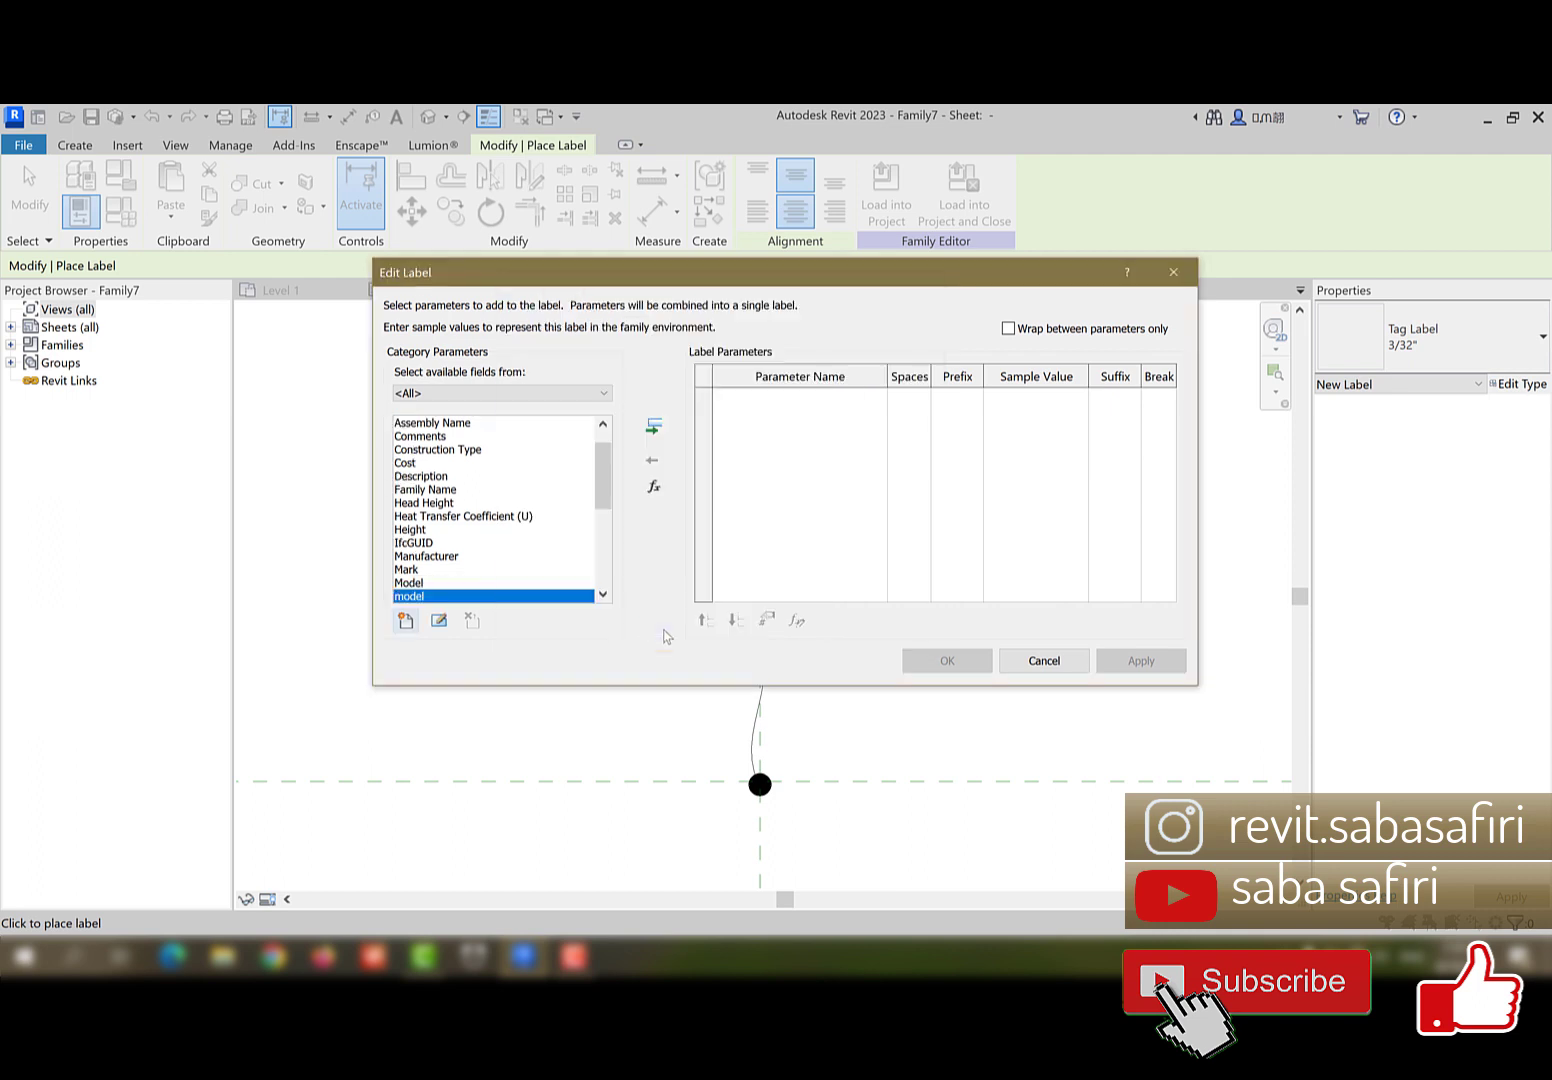
left_click(653, 427)
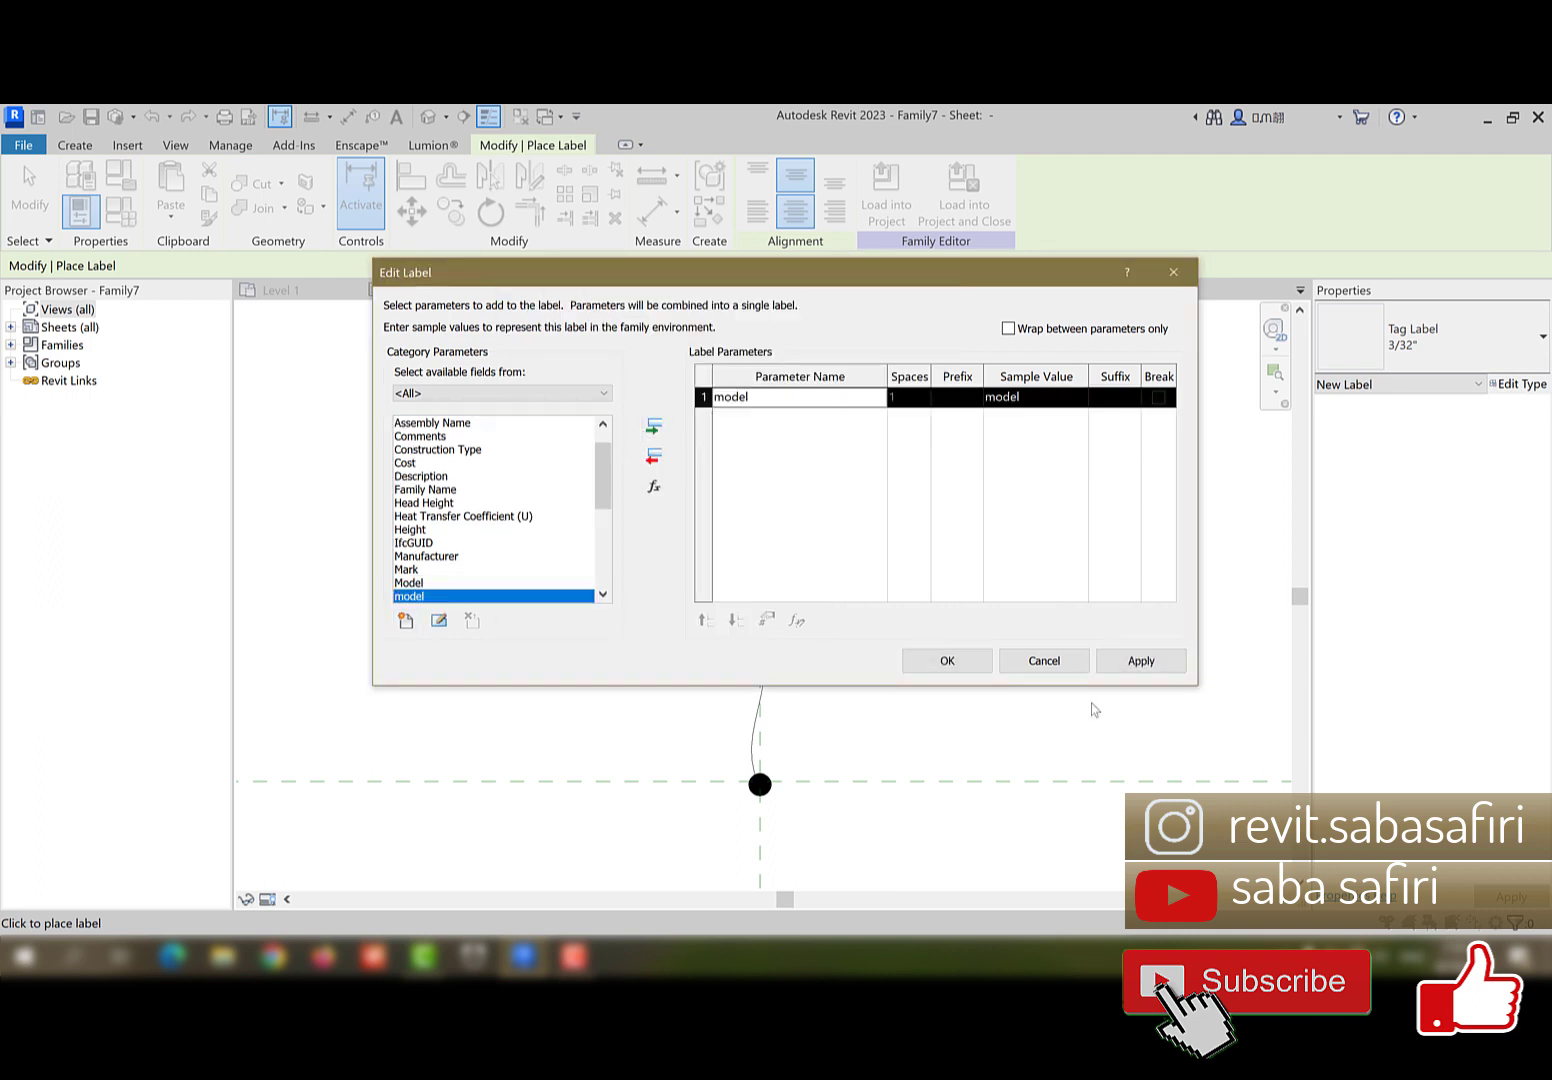
left_click(947, 661)
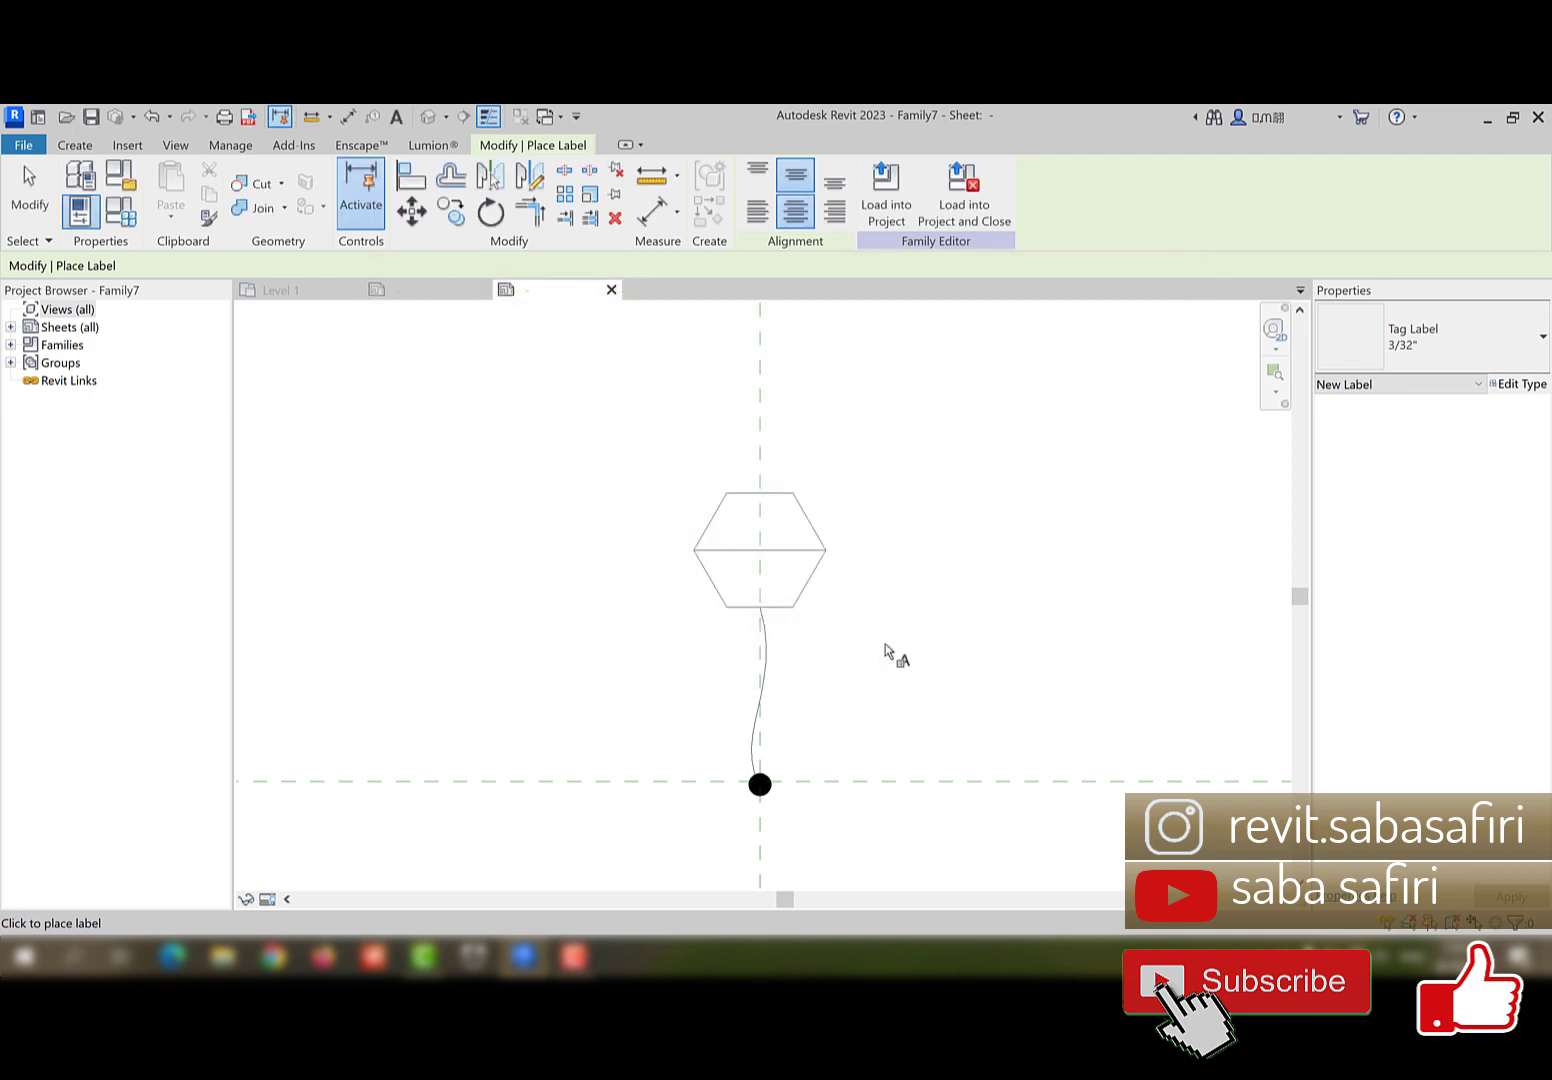
- Start a new label in the lower half of the hexagon and switch the shared parameter file to type.txt on the Desktop
left_click(758, 588)
left_click(406, 621)
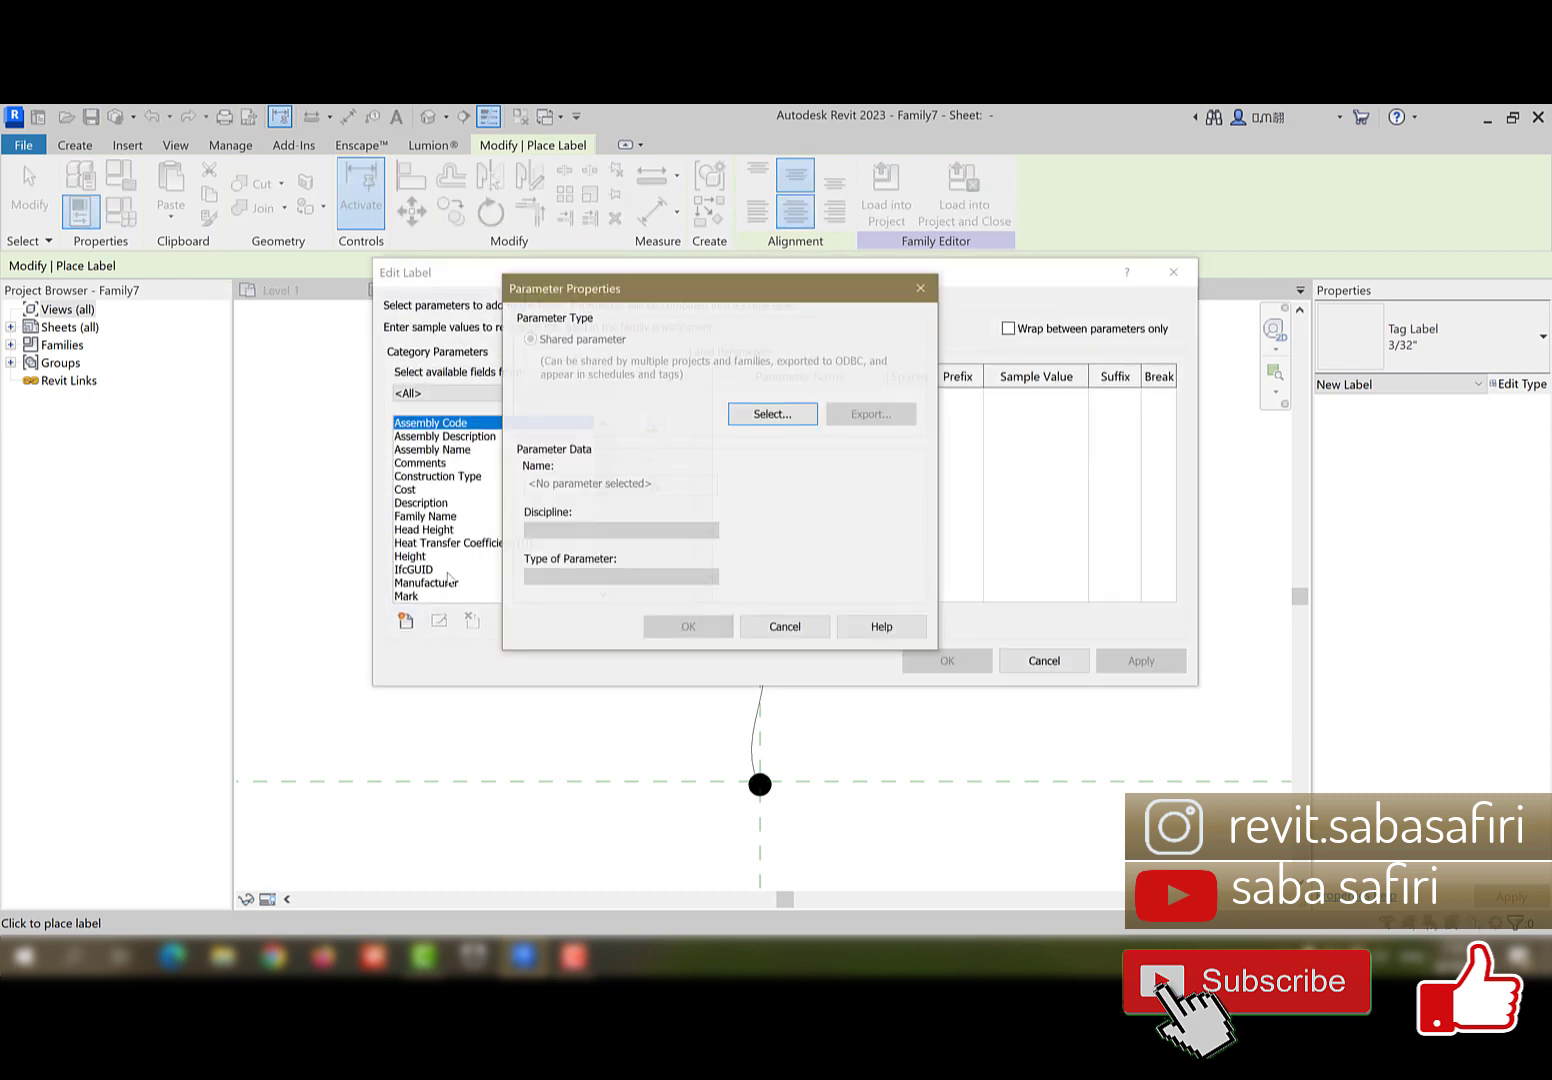
left_click(774, 413)
left_click(771, 406)
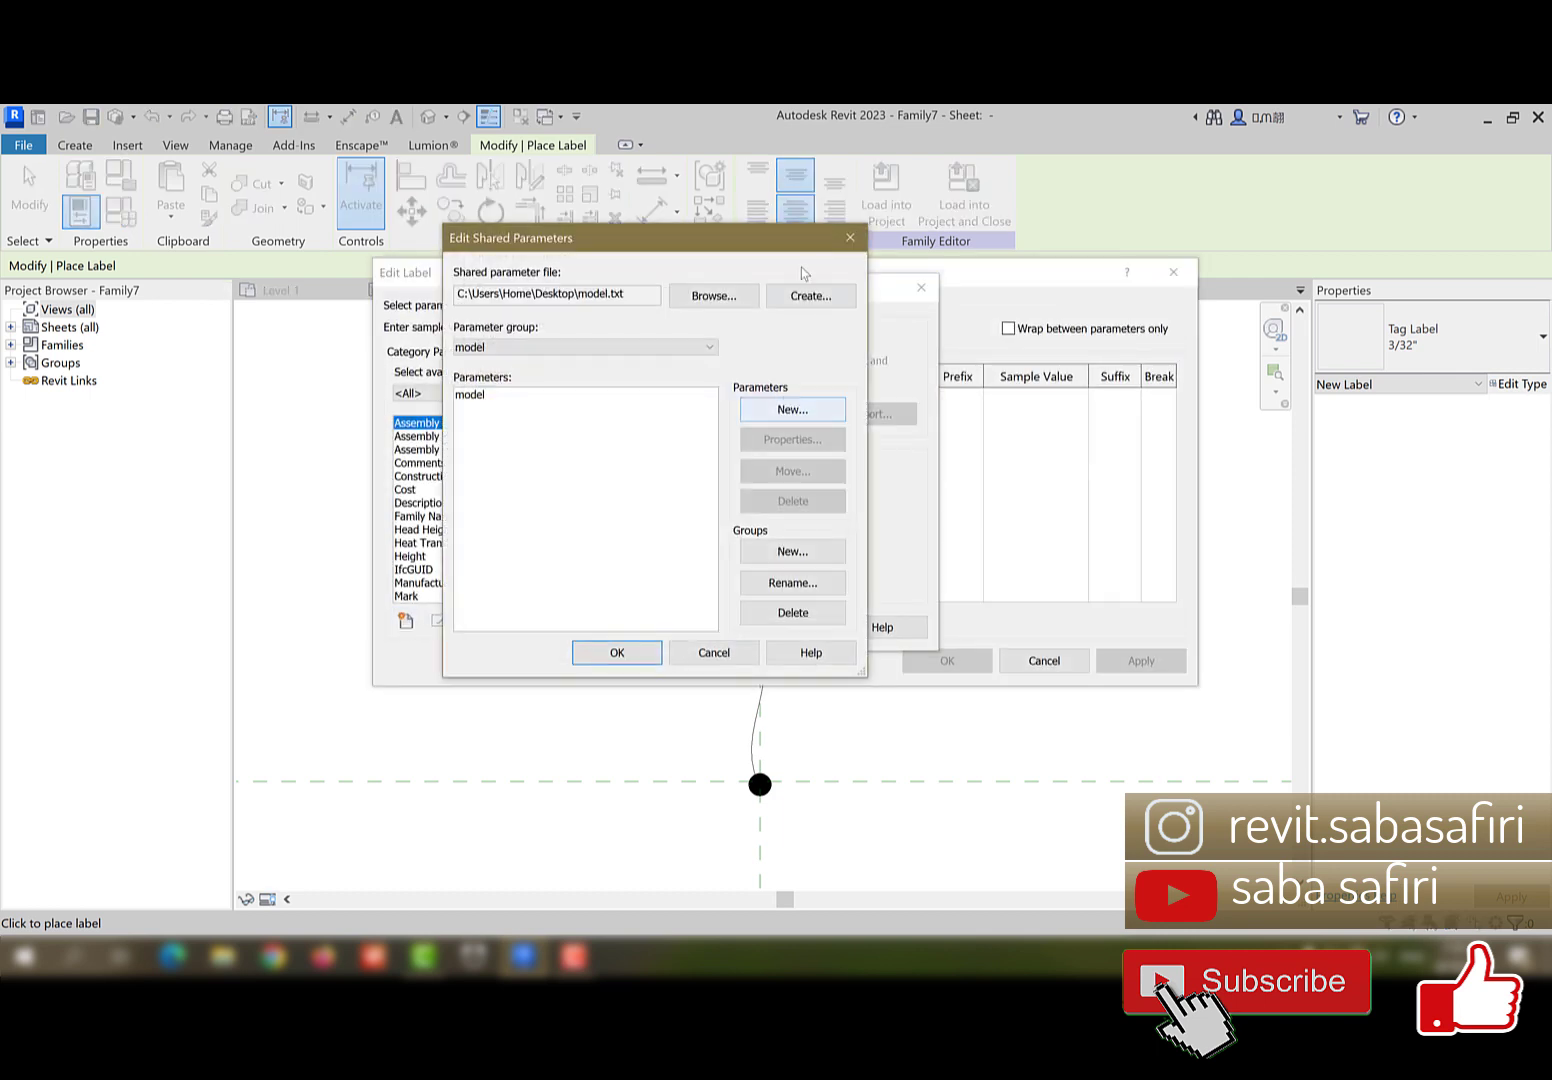
left_click(722, 290)
left_click(383, 356)
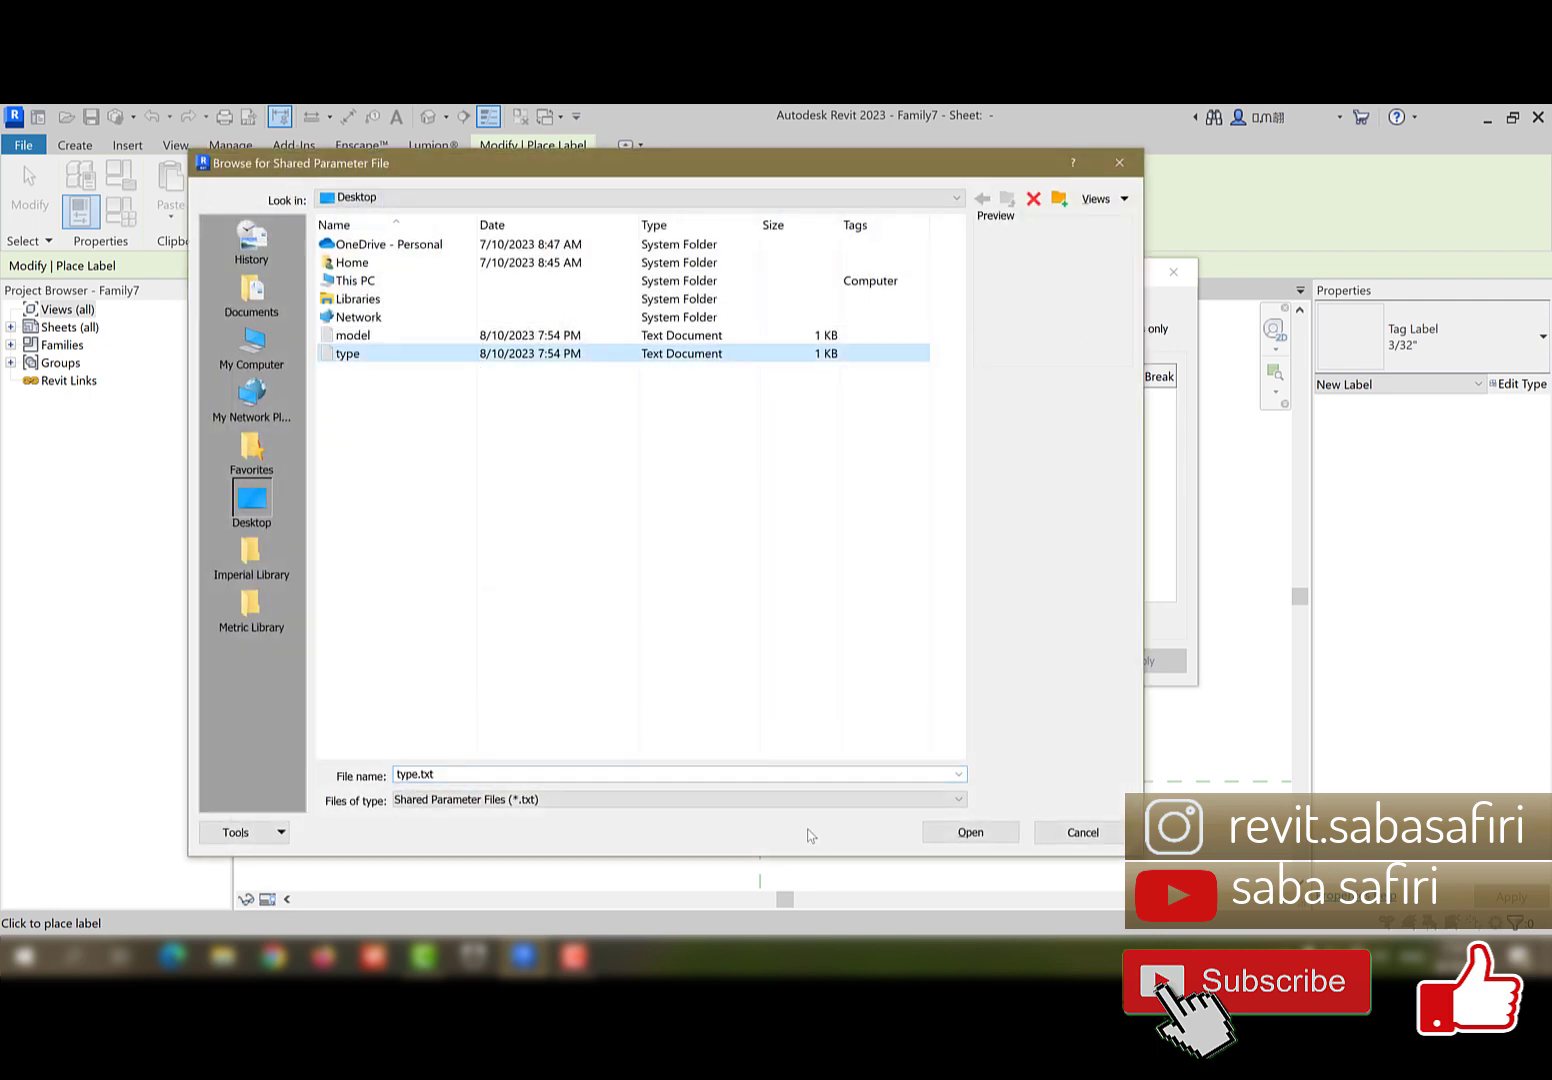
left_click(965, 832)
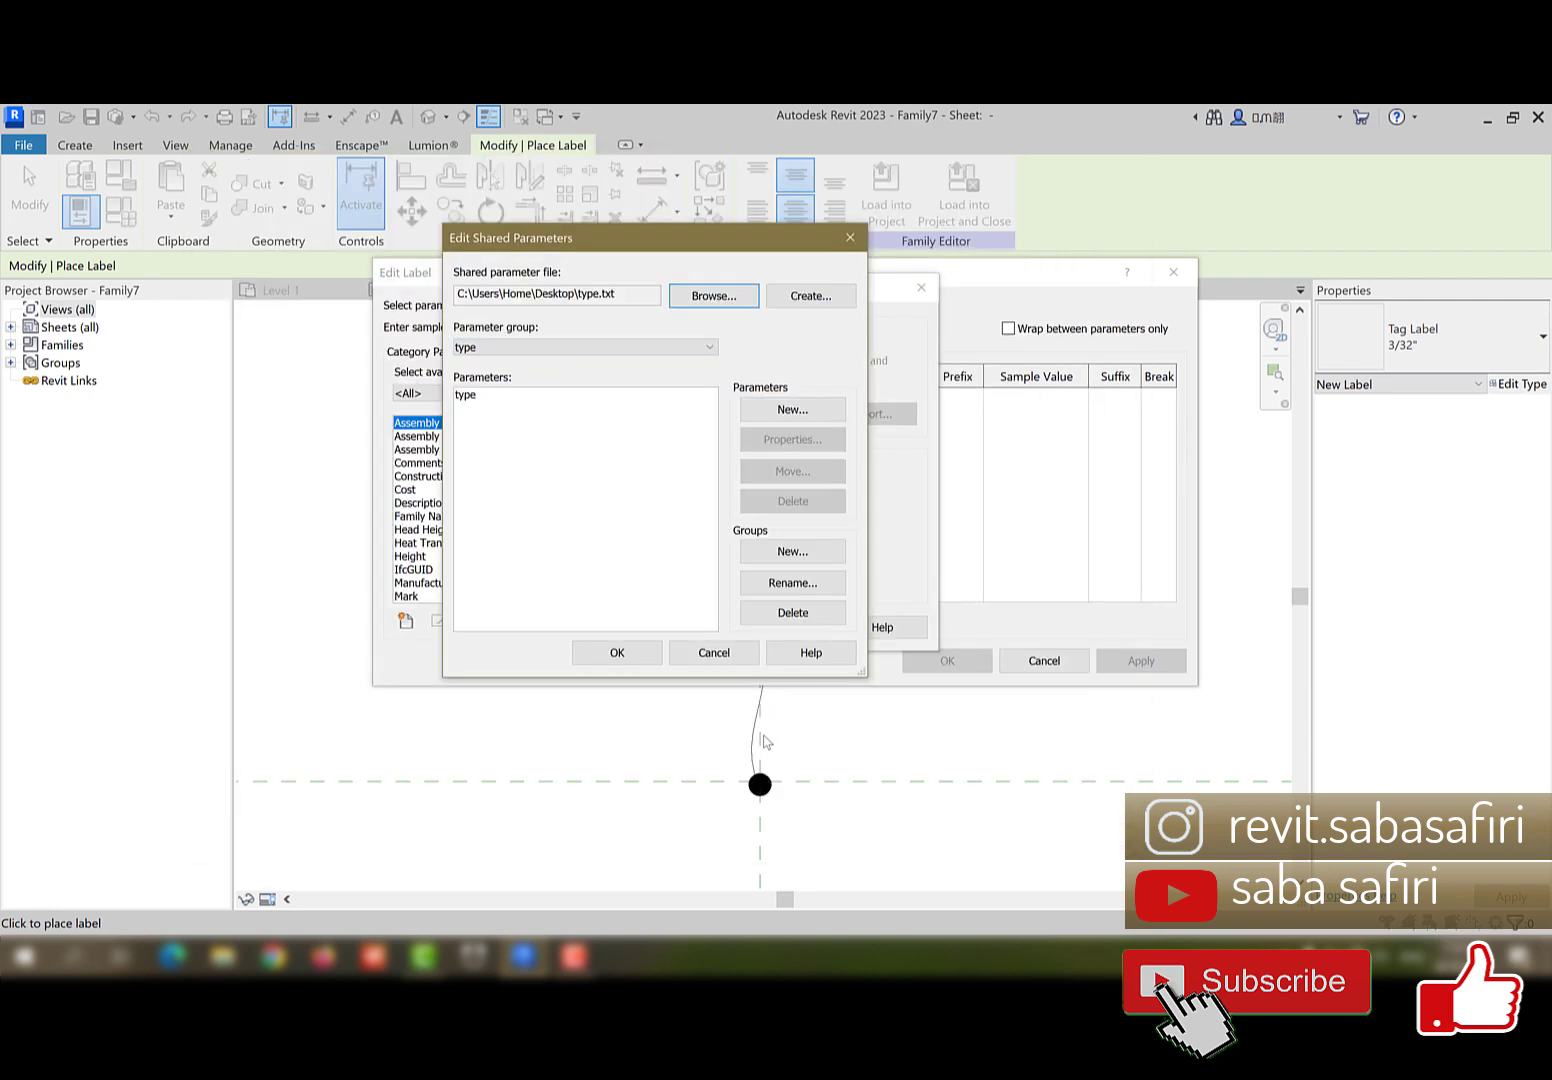
left_click(641, 652)
- Add the shared parameter type to the lower label and finish placing labels
left_click(614, 637)
left_click(688, 632)
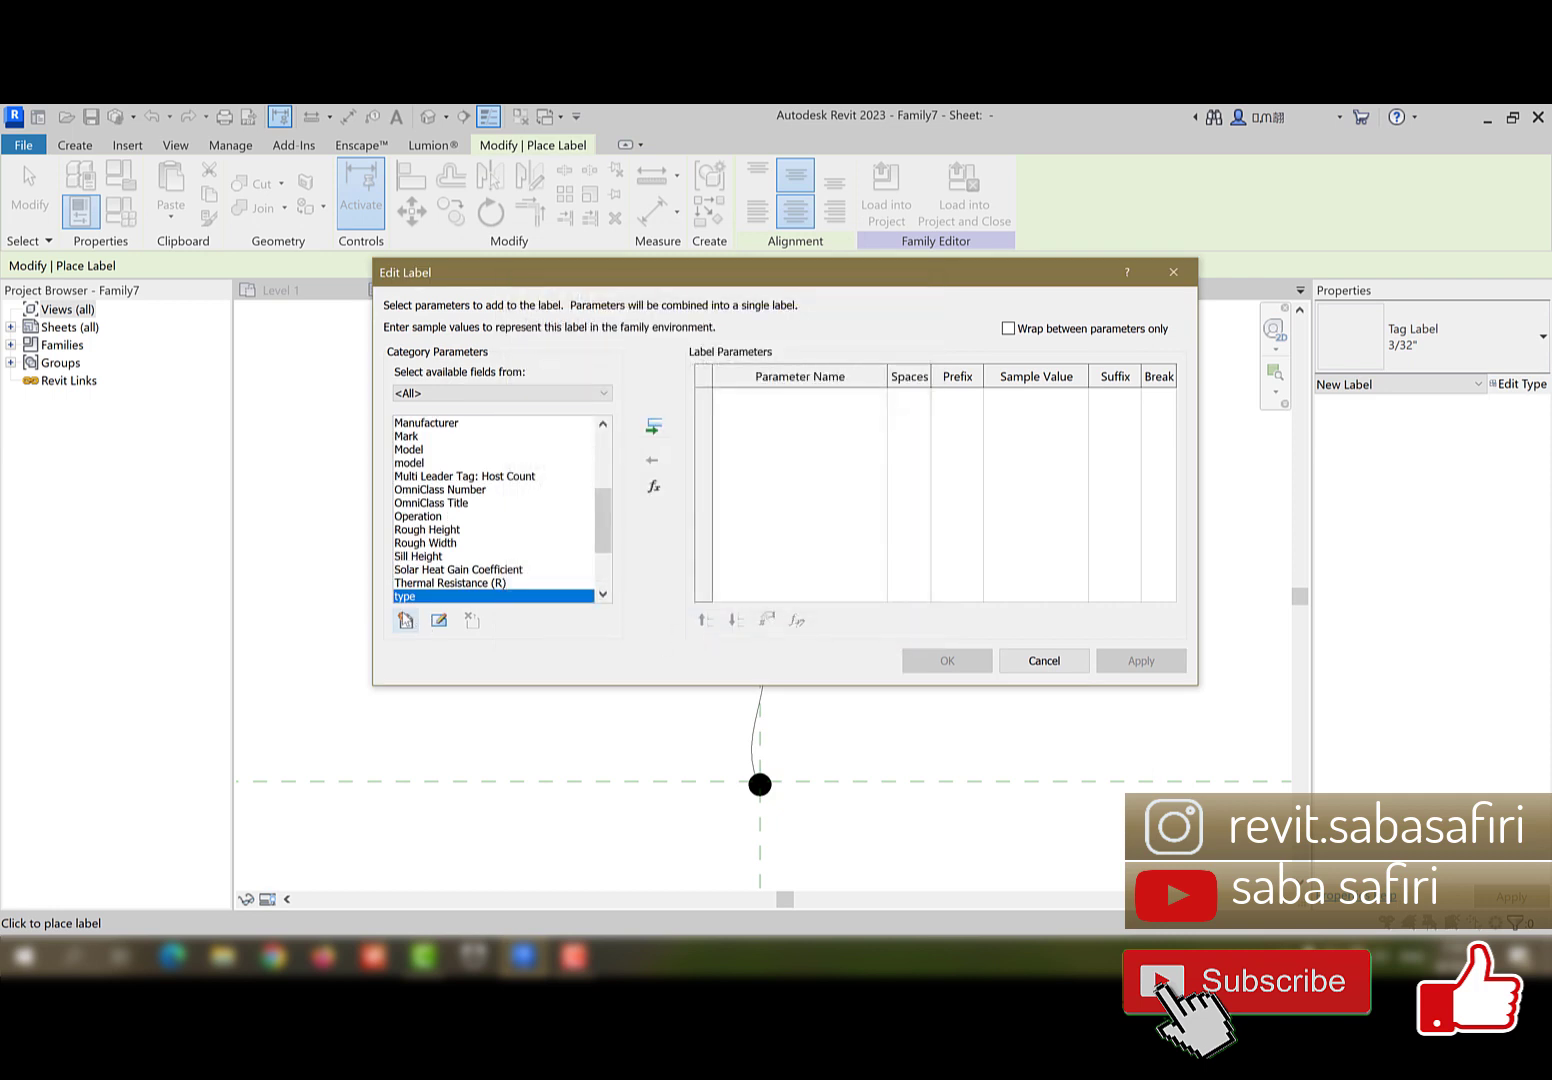
left_click(653, 426)
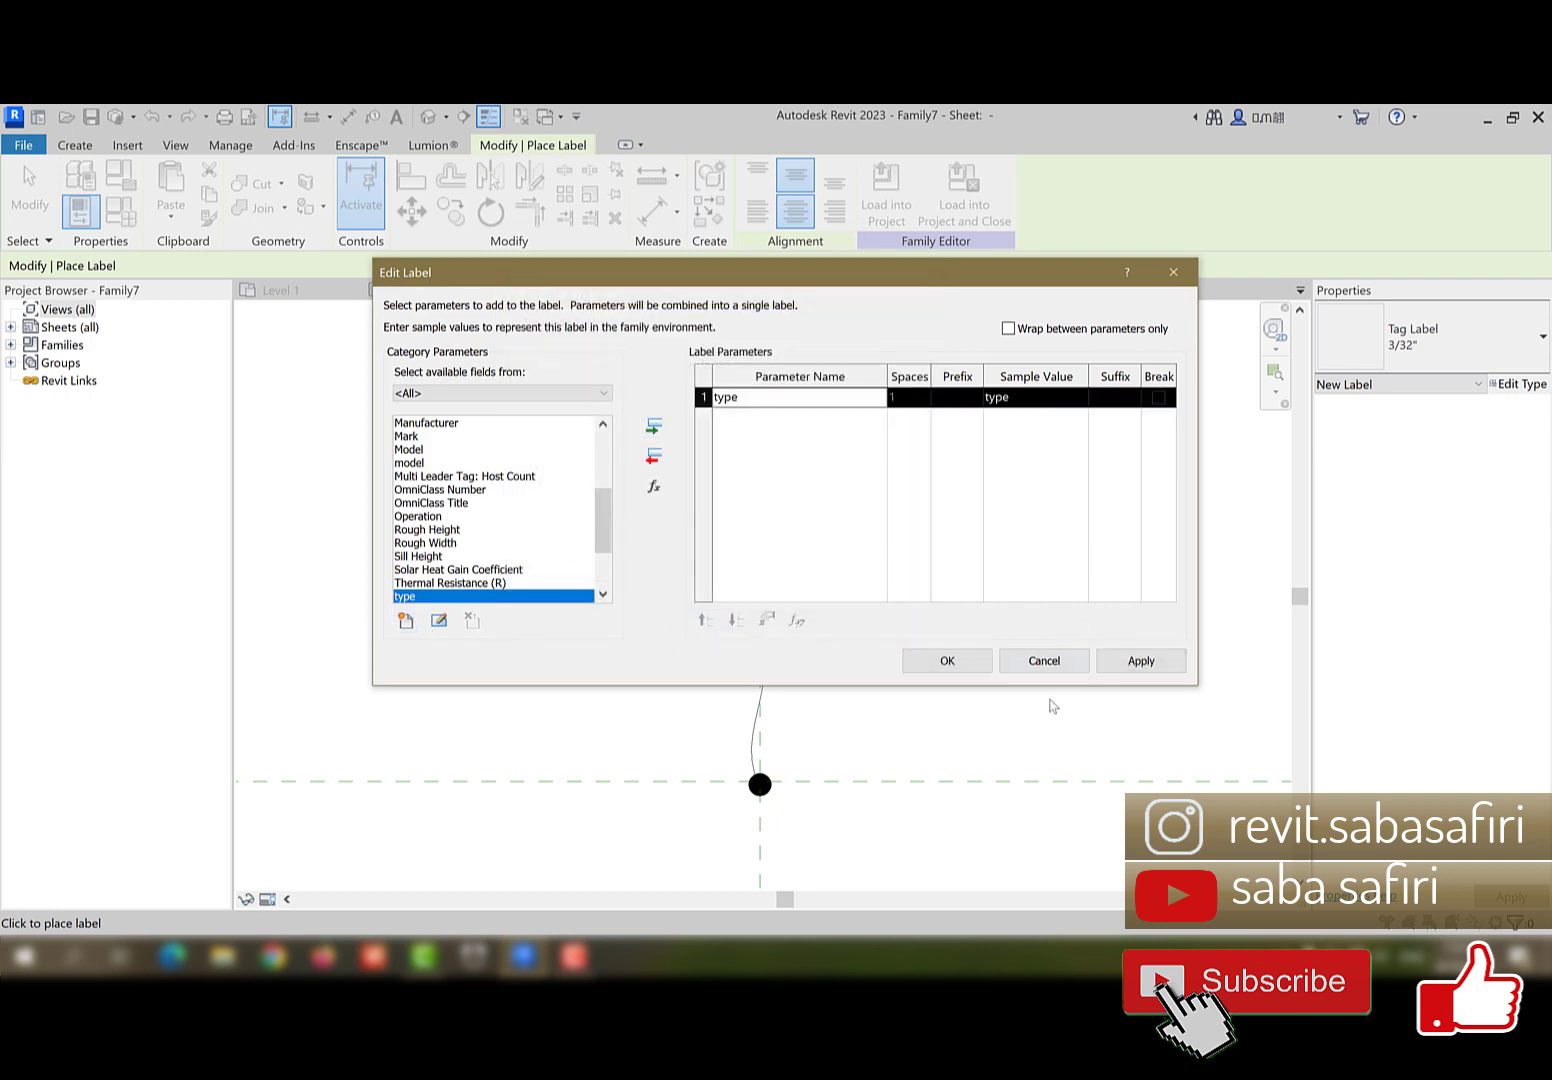
left_click(947, 661)
key("Escape")
- Nudge the model label slightly right and down so it is centred in the hexagon's upper half
scroll(785, 545, "up", 2)
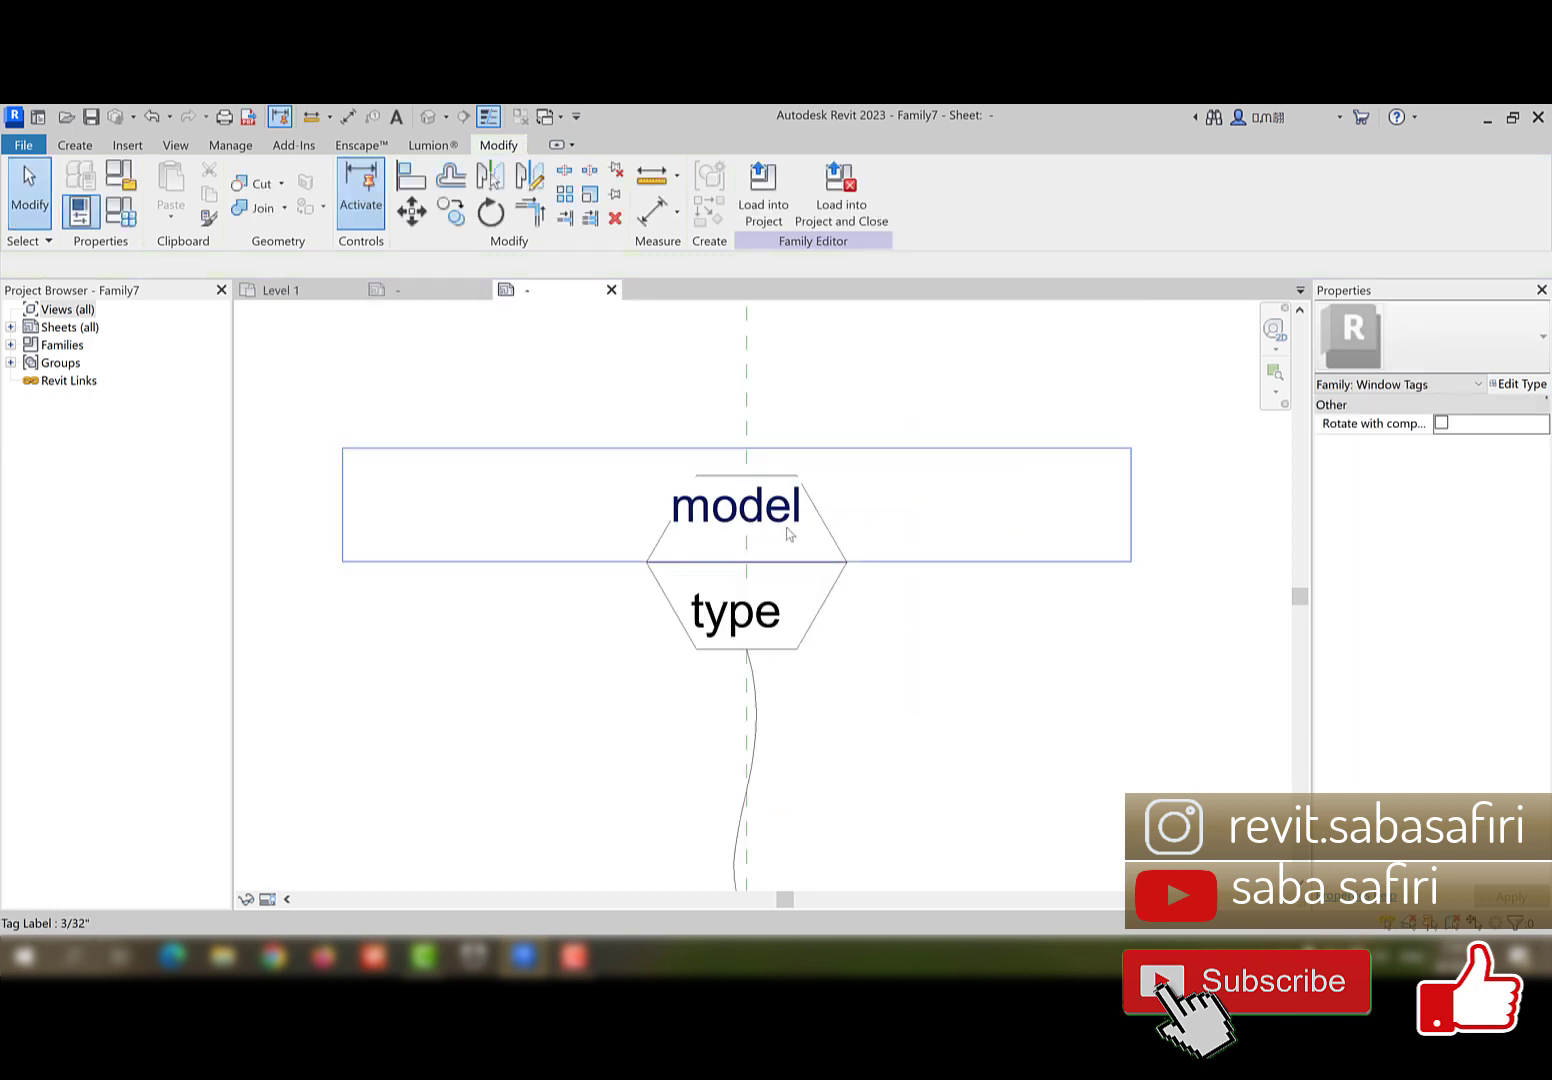
scroll(789, 535, "up", 1)
left_click(785, 518)
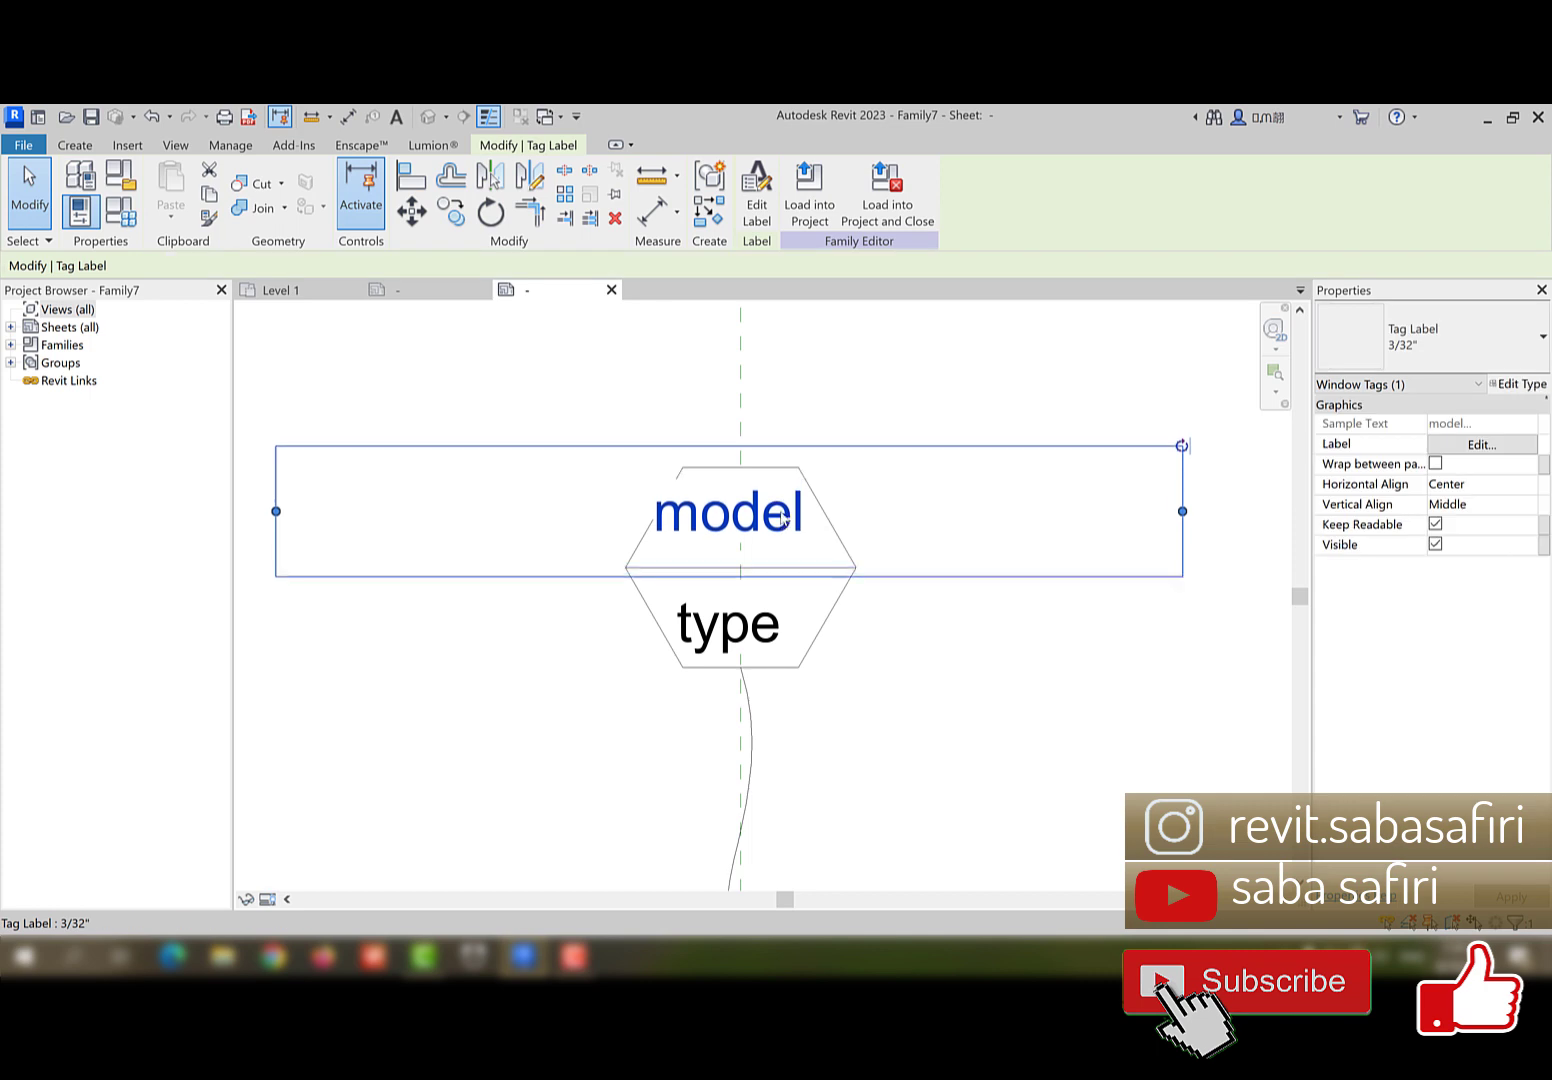
key("Right")
key("Right")
key("Right")
key("Right")
key("Down")
key("Down")
key("Down")
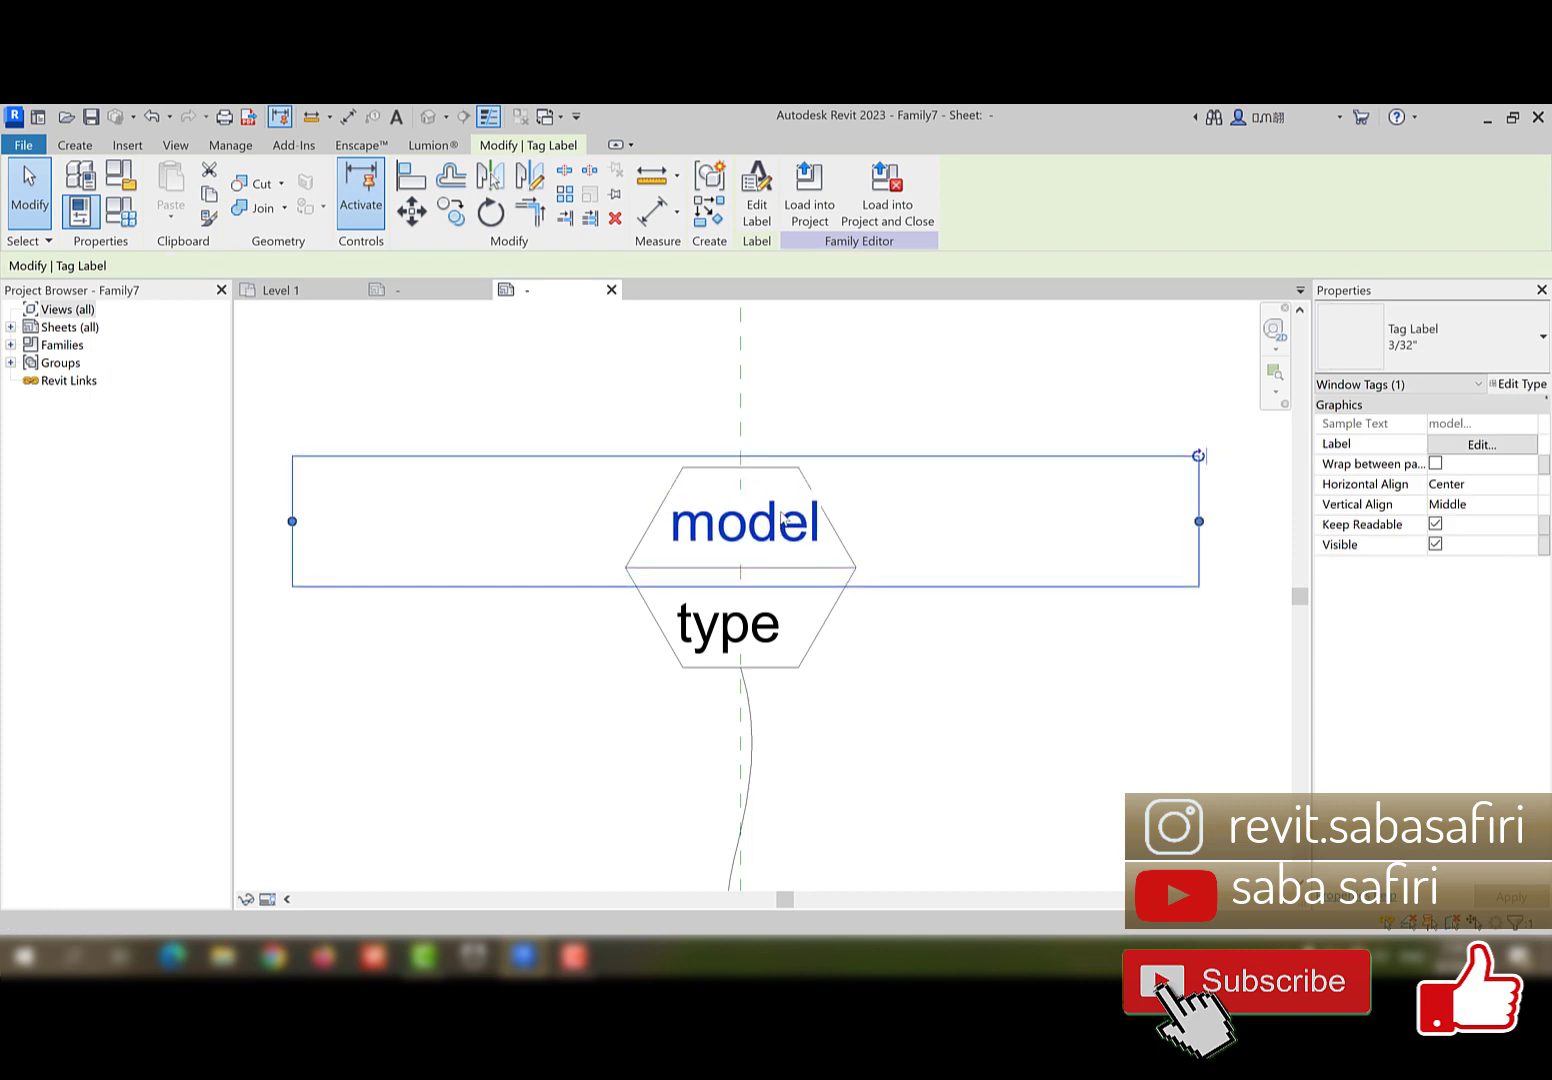
key("Down")
key("Left")
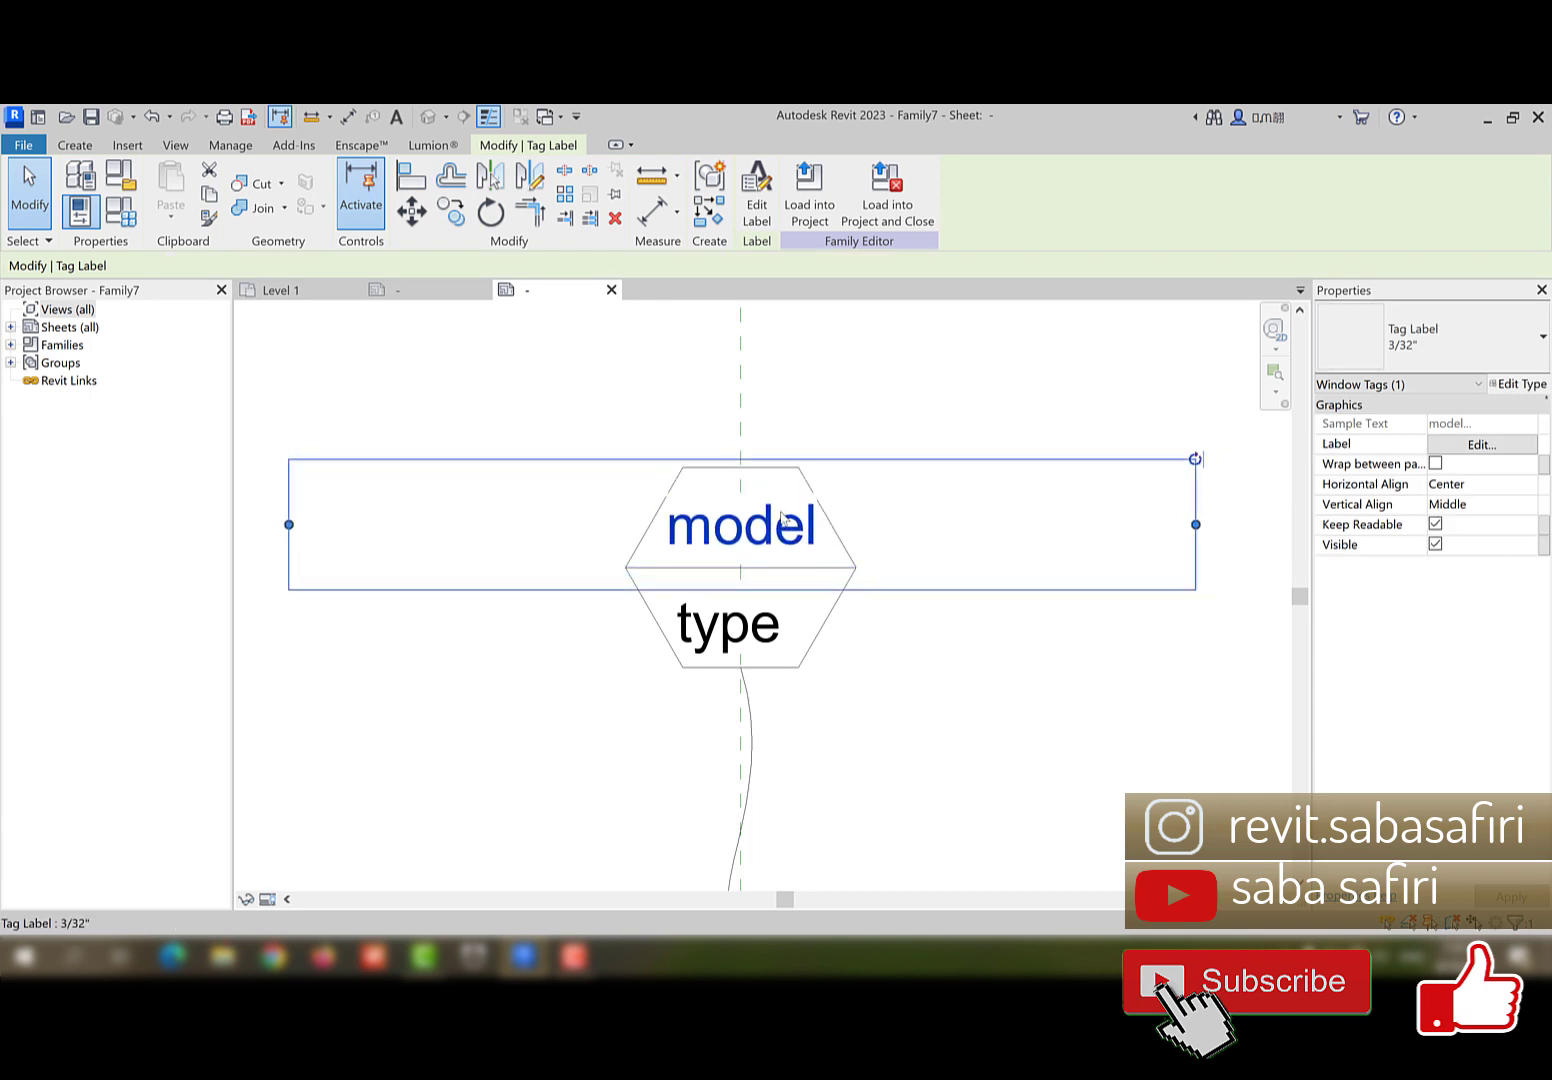
left_click(890, 390)
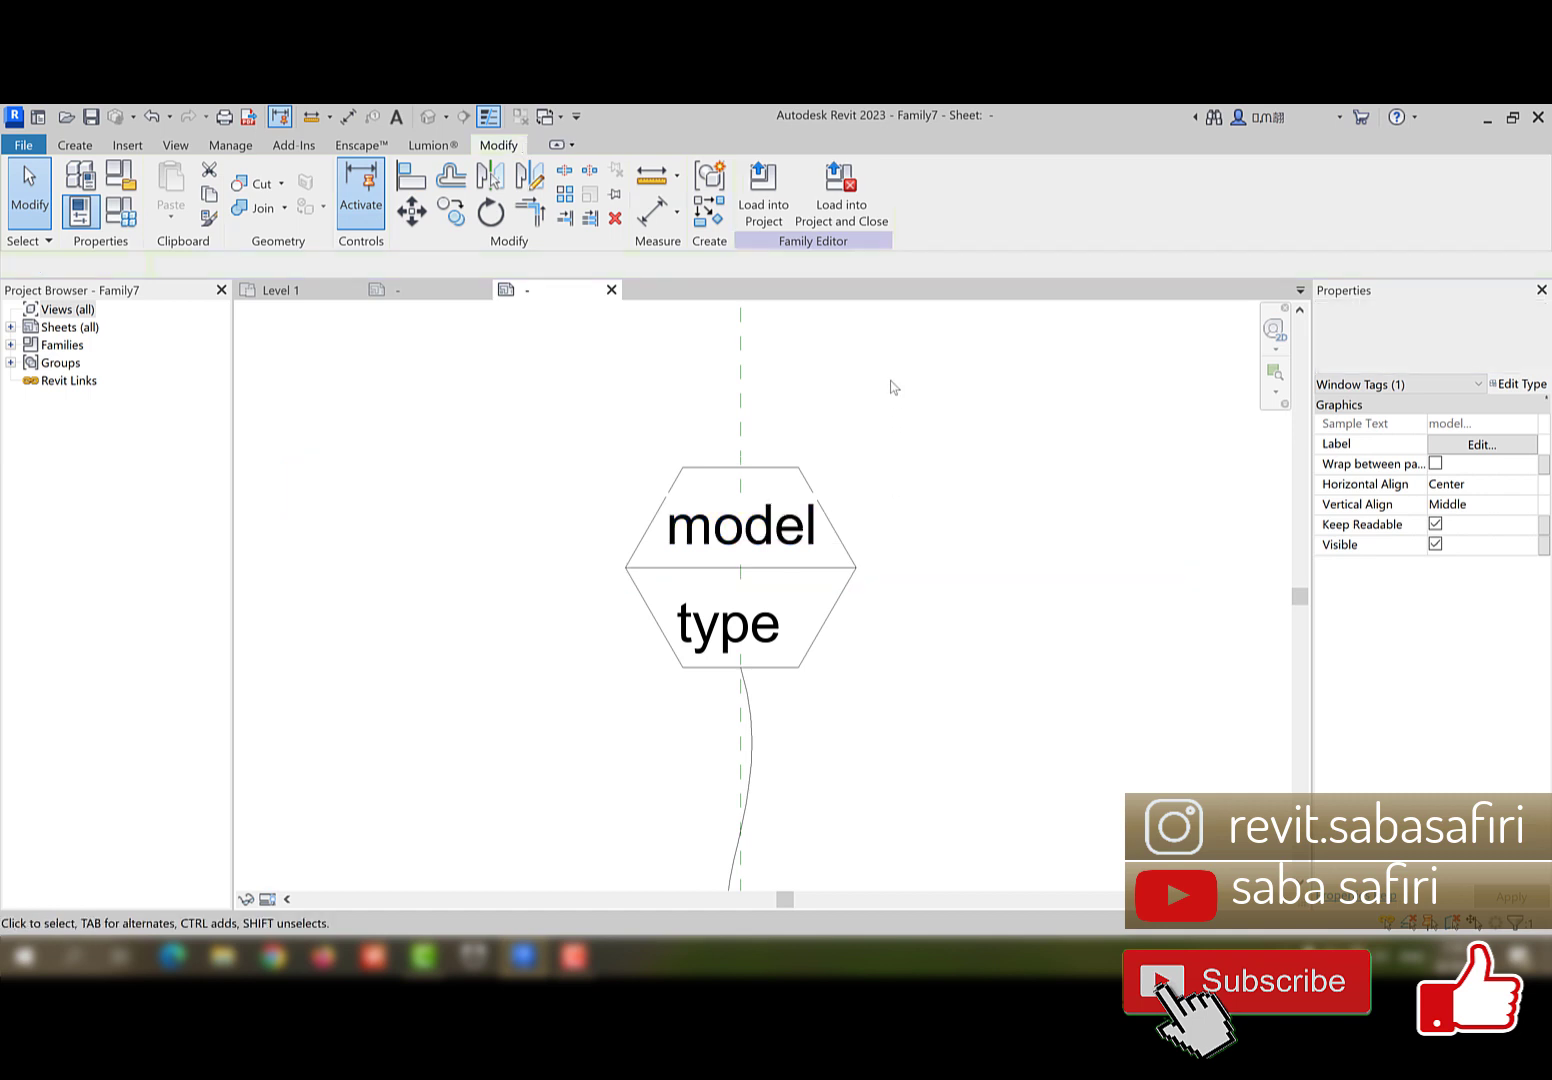
- Load the window tag family into Project8, overwriting the existing version
left_click(765, 214)
left_click(720, 679)
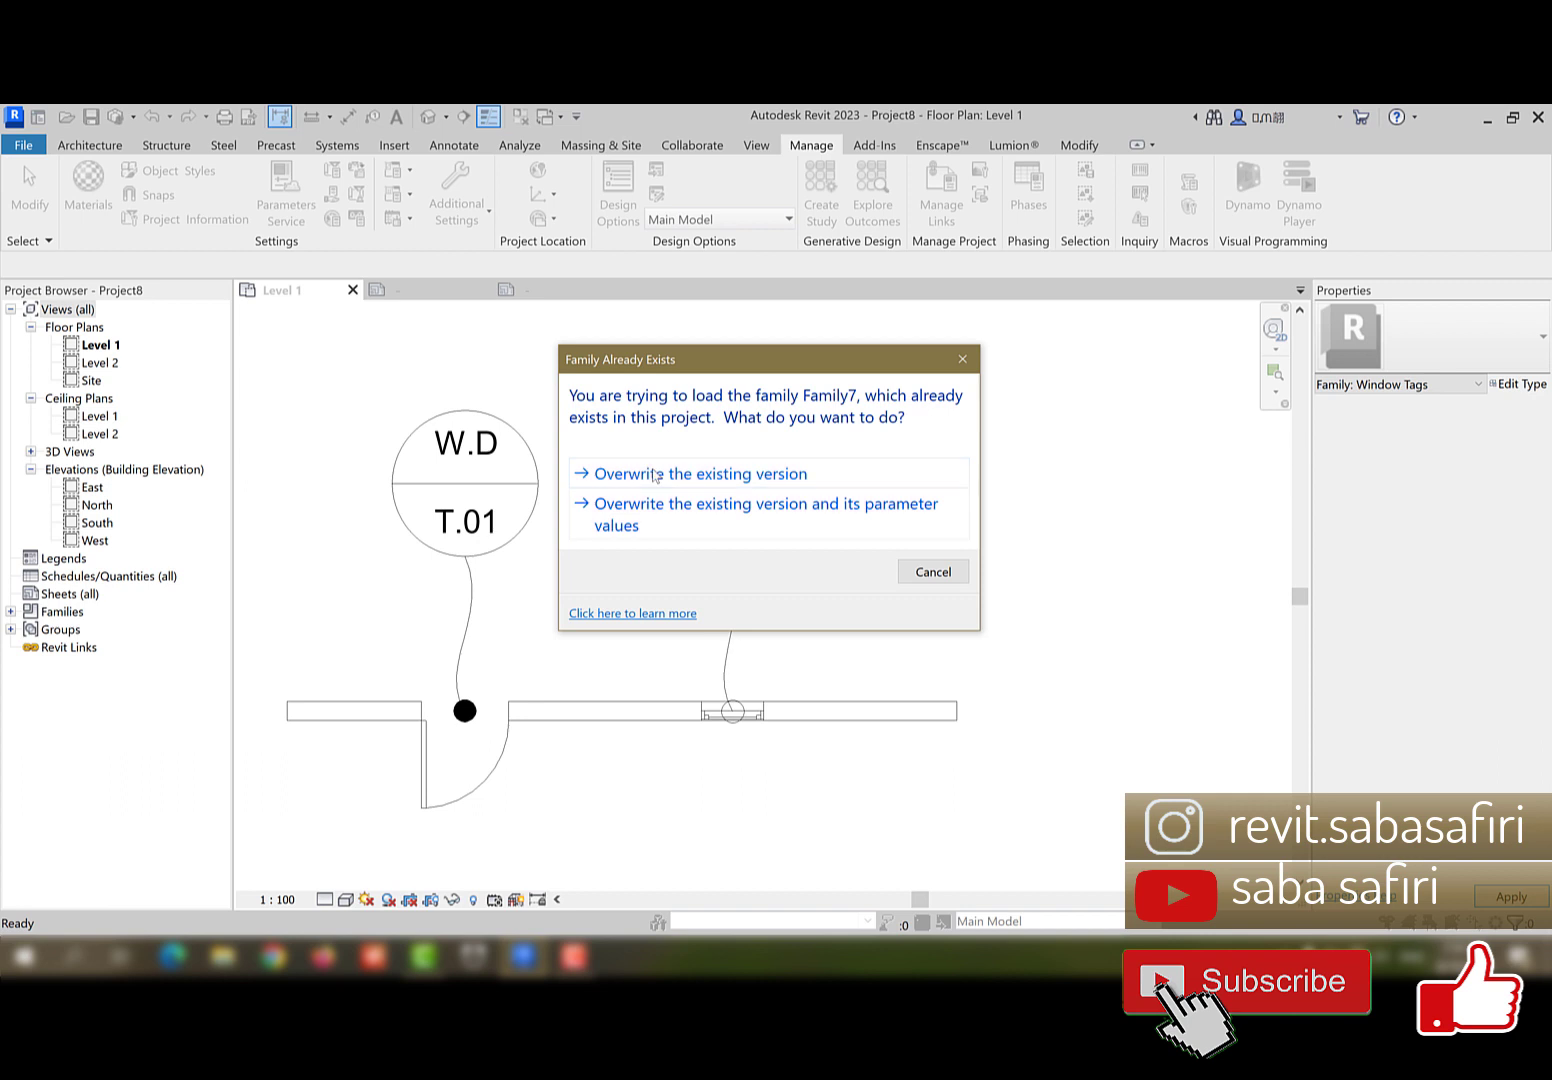
left_click(656, 474)
scroll(595, 681, "down", 1)
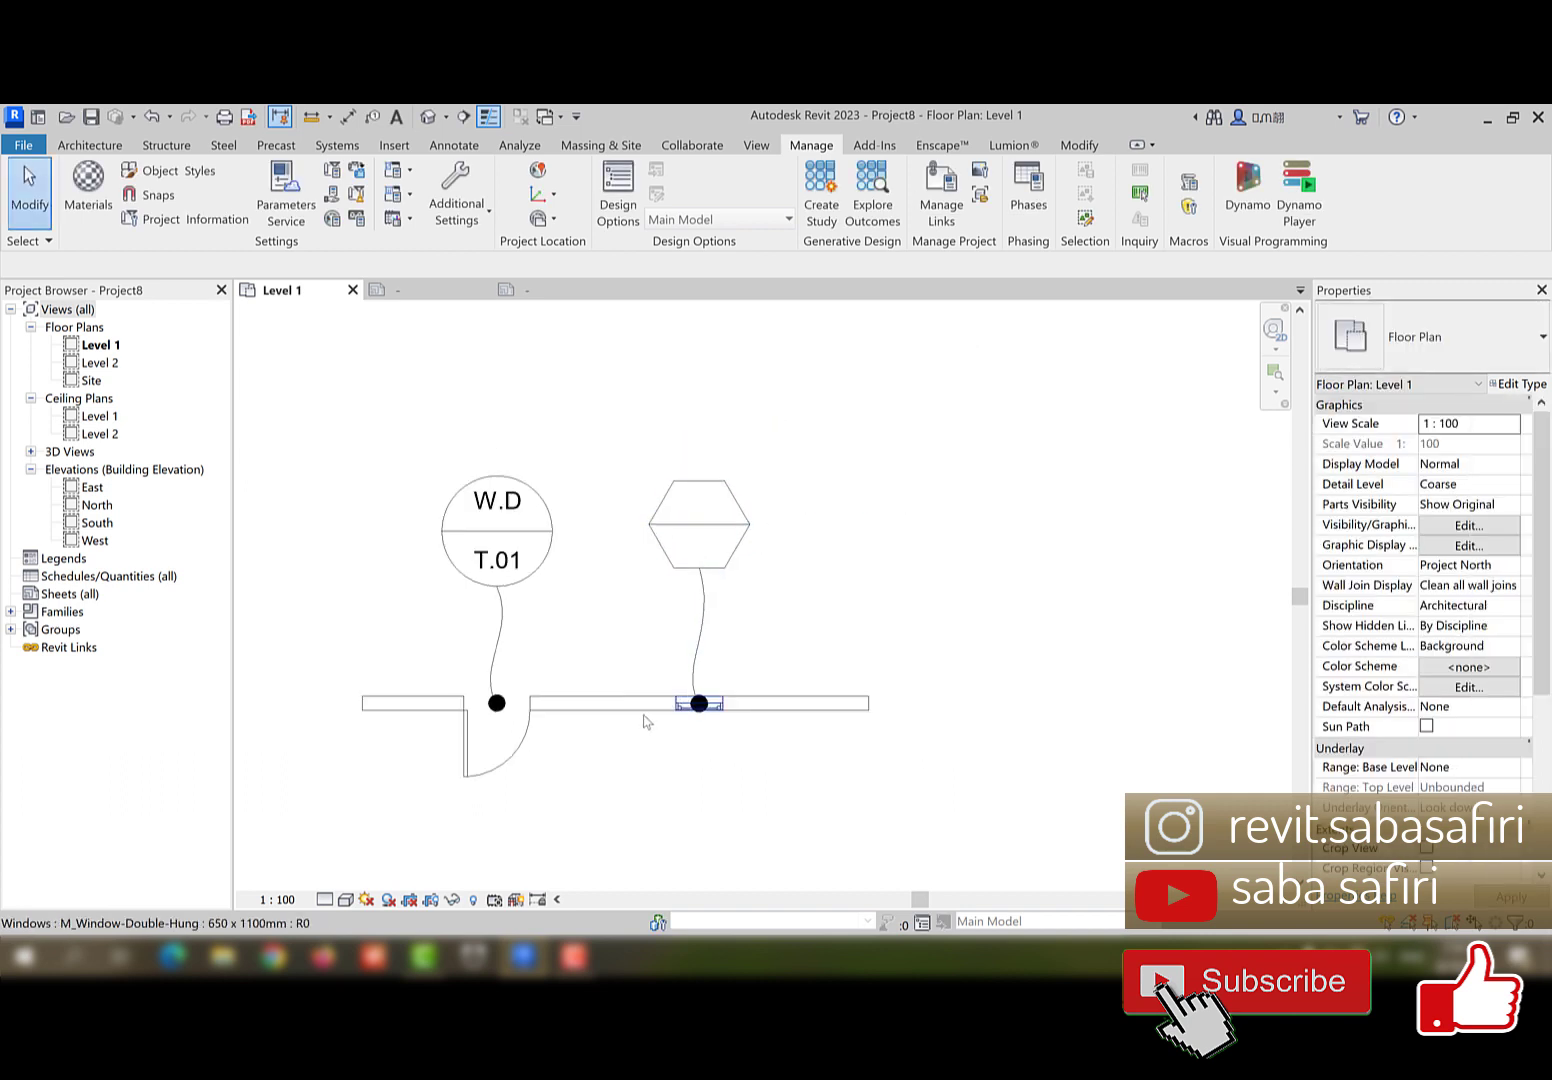
- Set the double-hung window type's model parameter to UPV.W and its type parameter to T.01
middle_click_drag(645, 721, 544, 734)
scroll(686, 744, "up", 3)
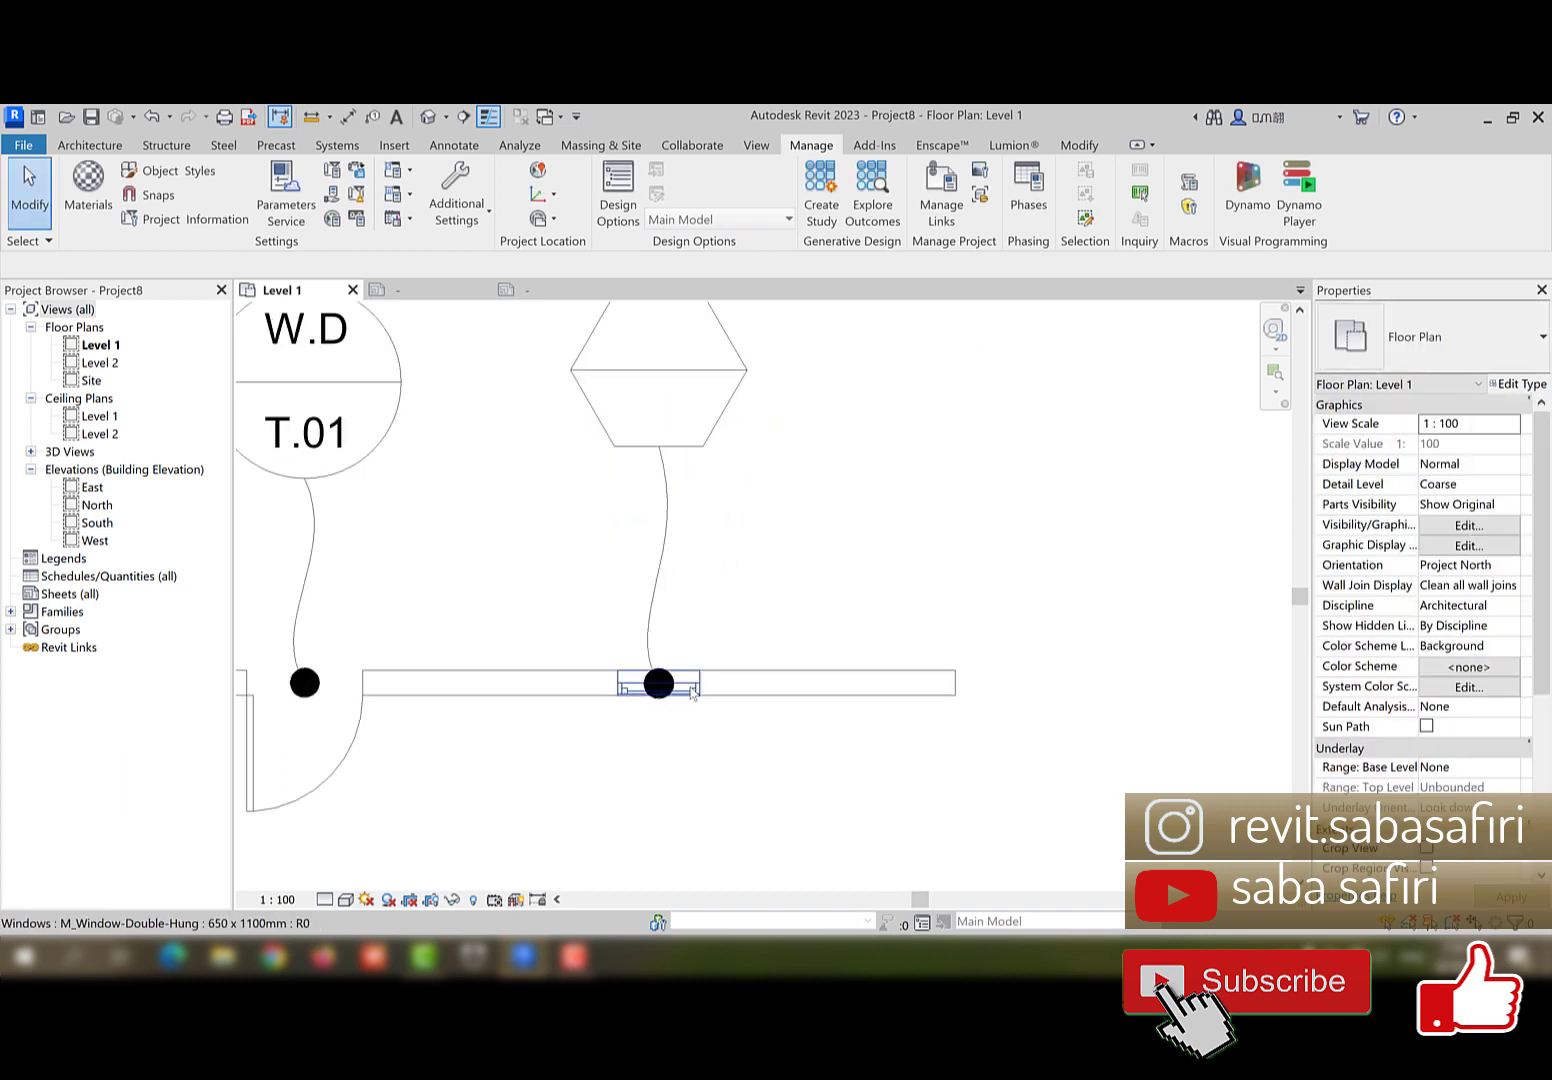
left_click(690, 690)
scroll(571, 720, "down", 1)
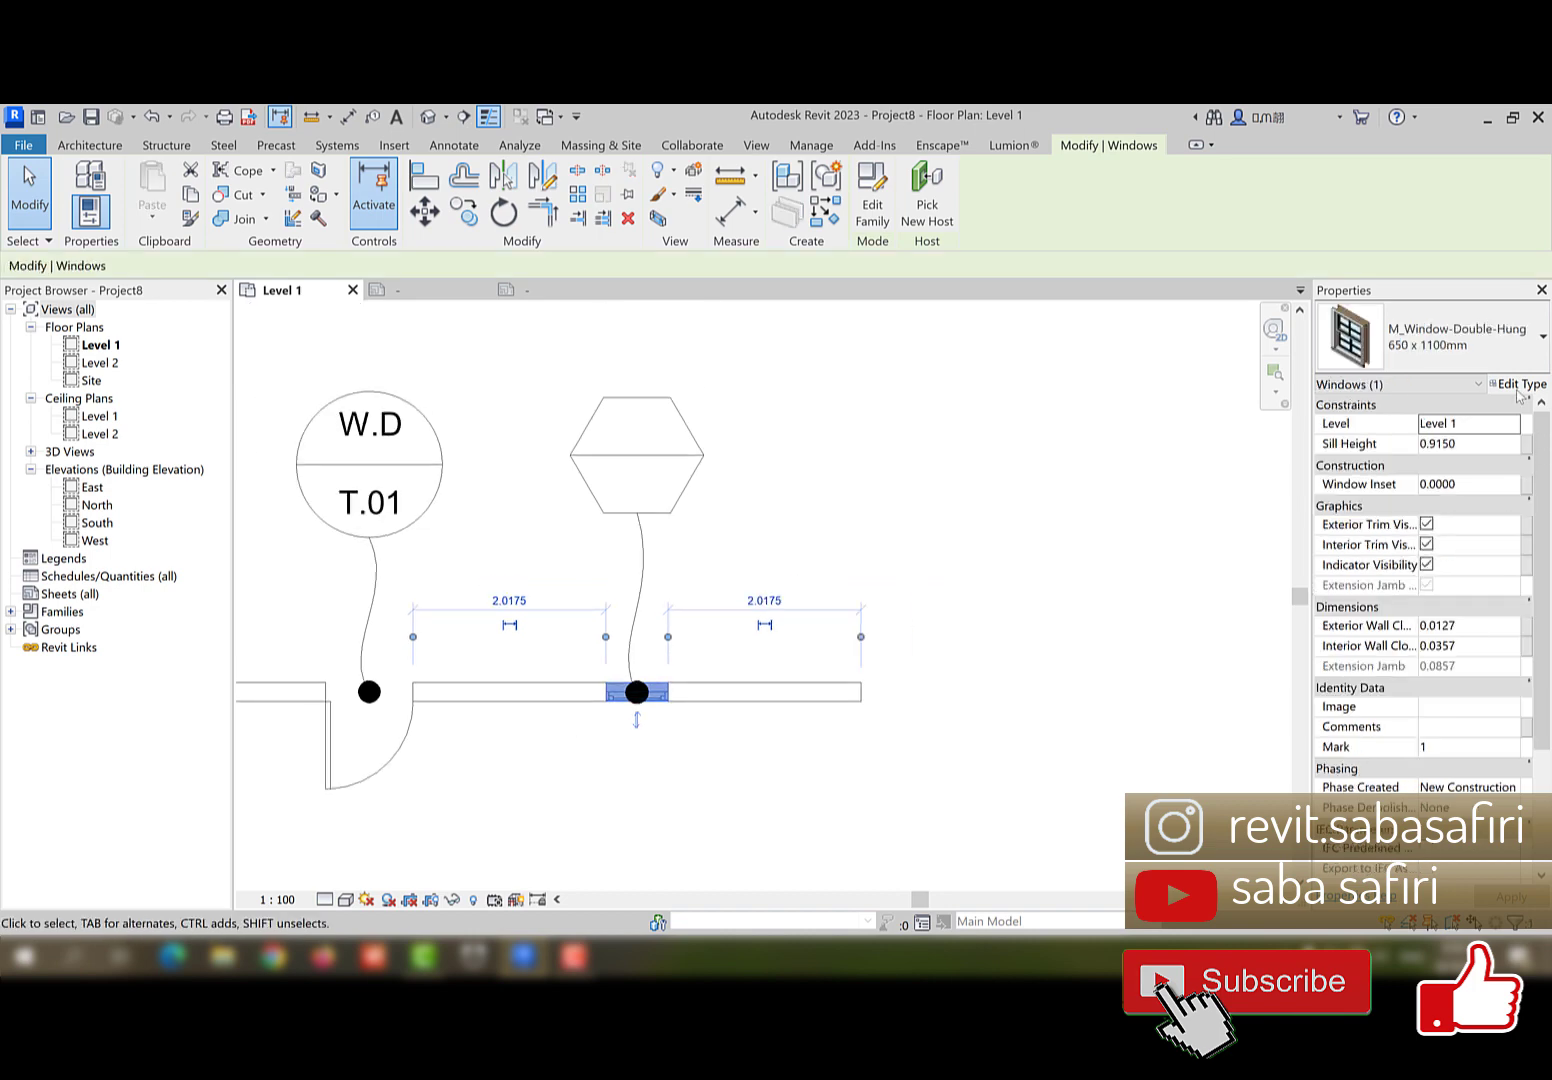
left_click(1519, 384)
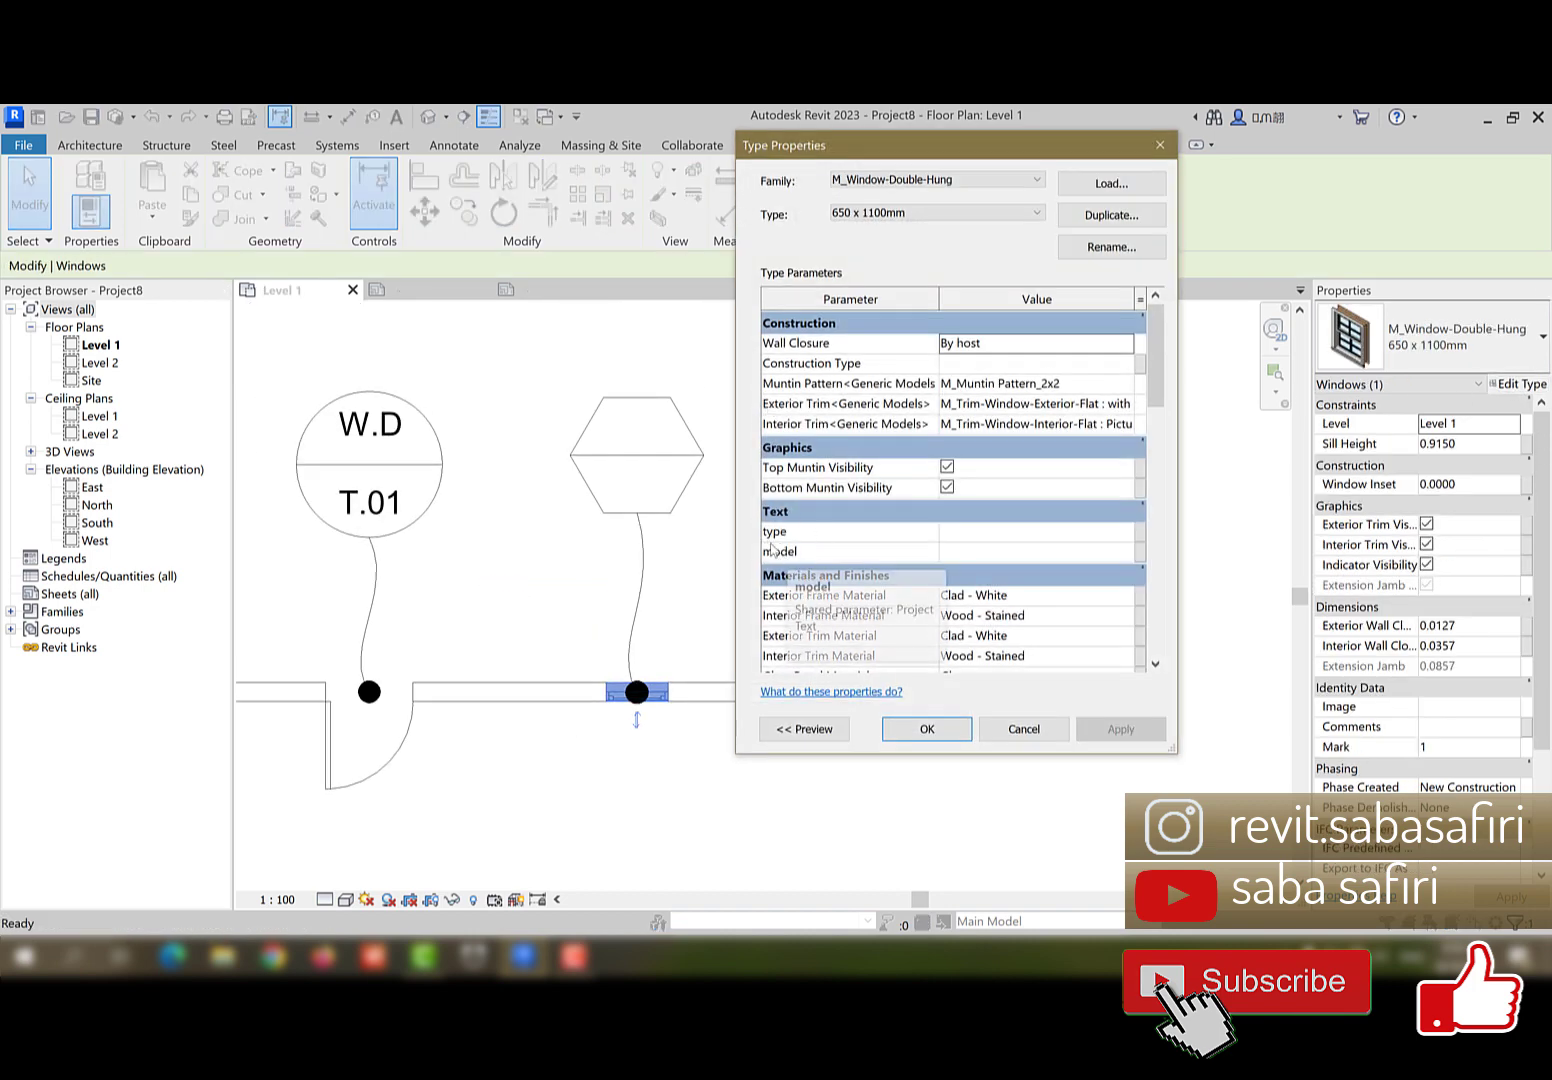
left_click(990, 553)
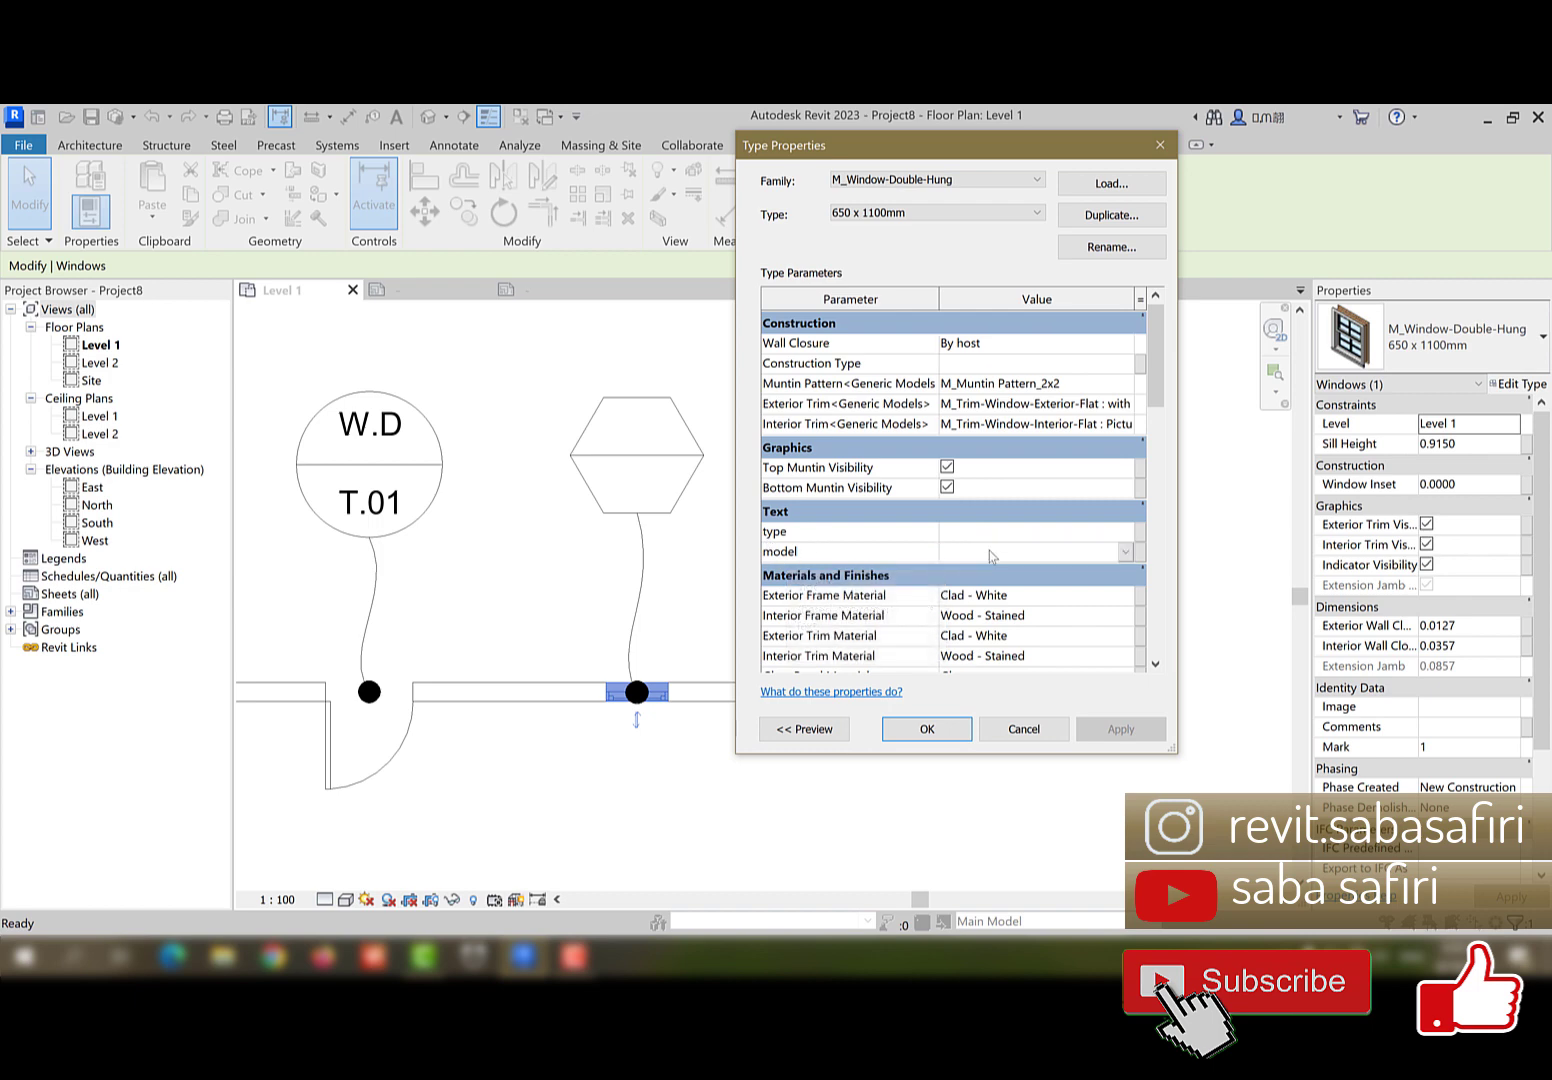
type("UPV.W")
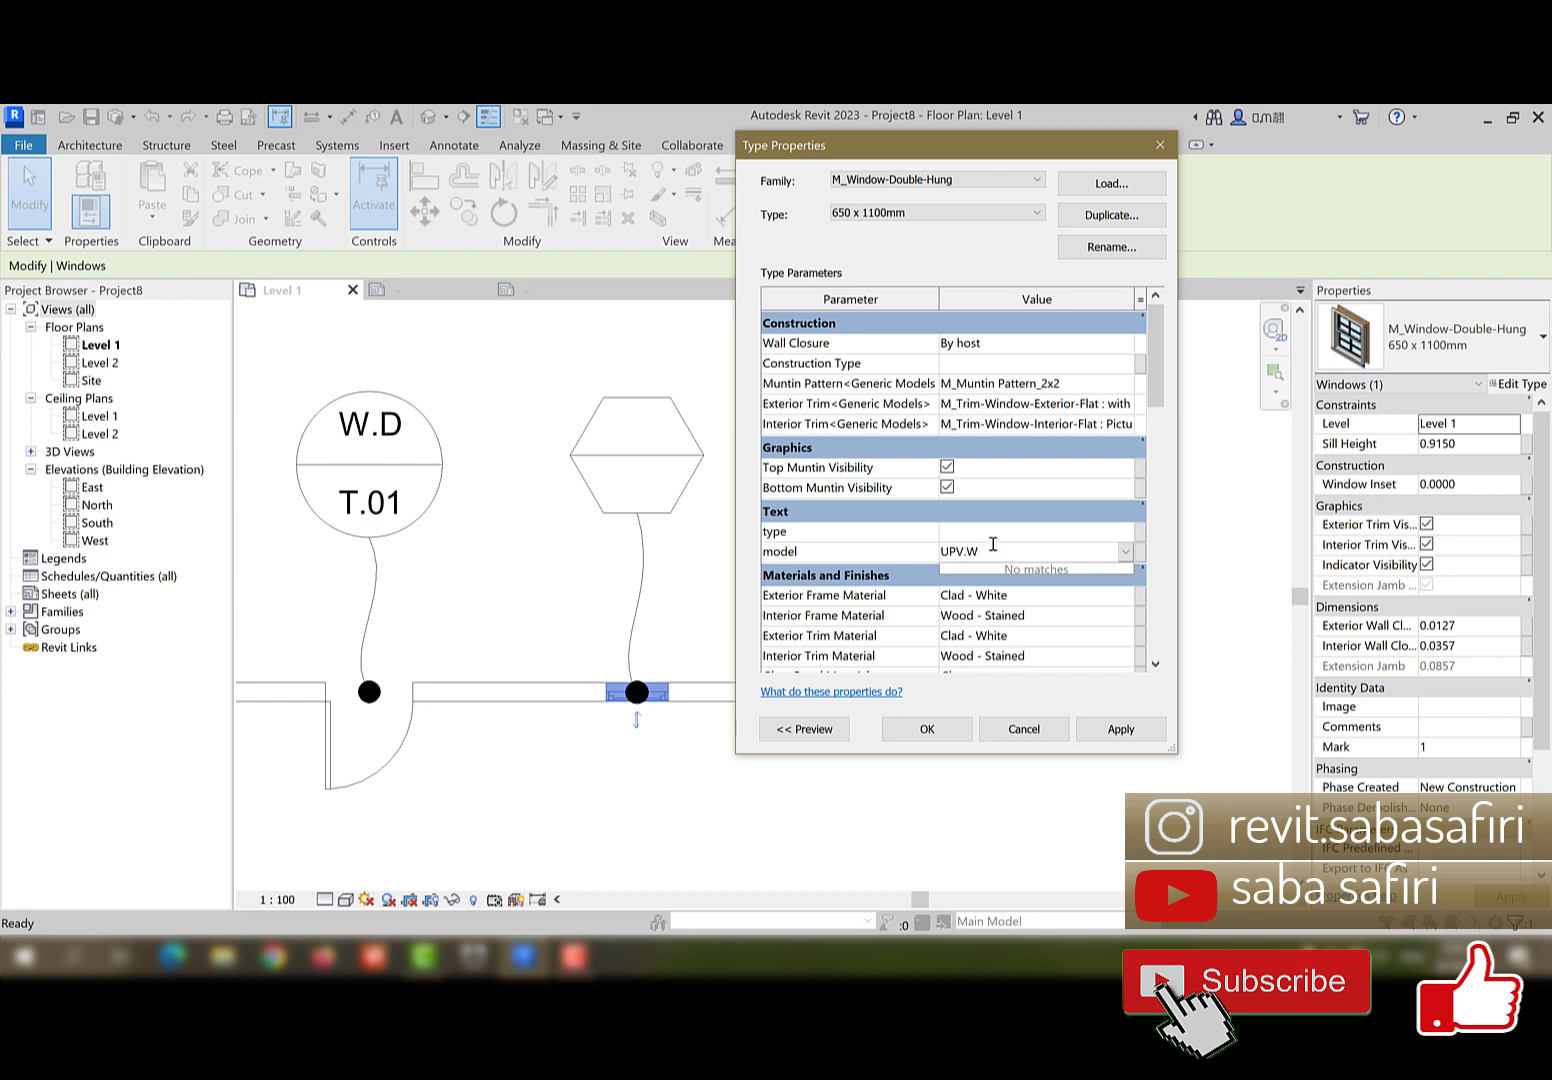
key("Return")
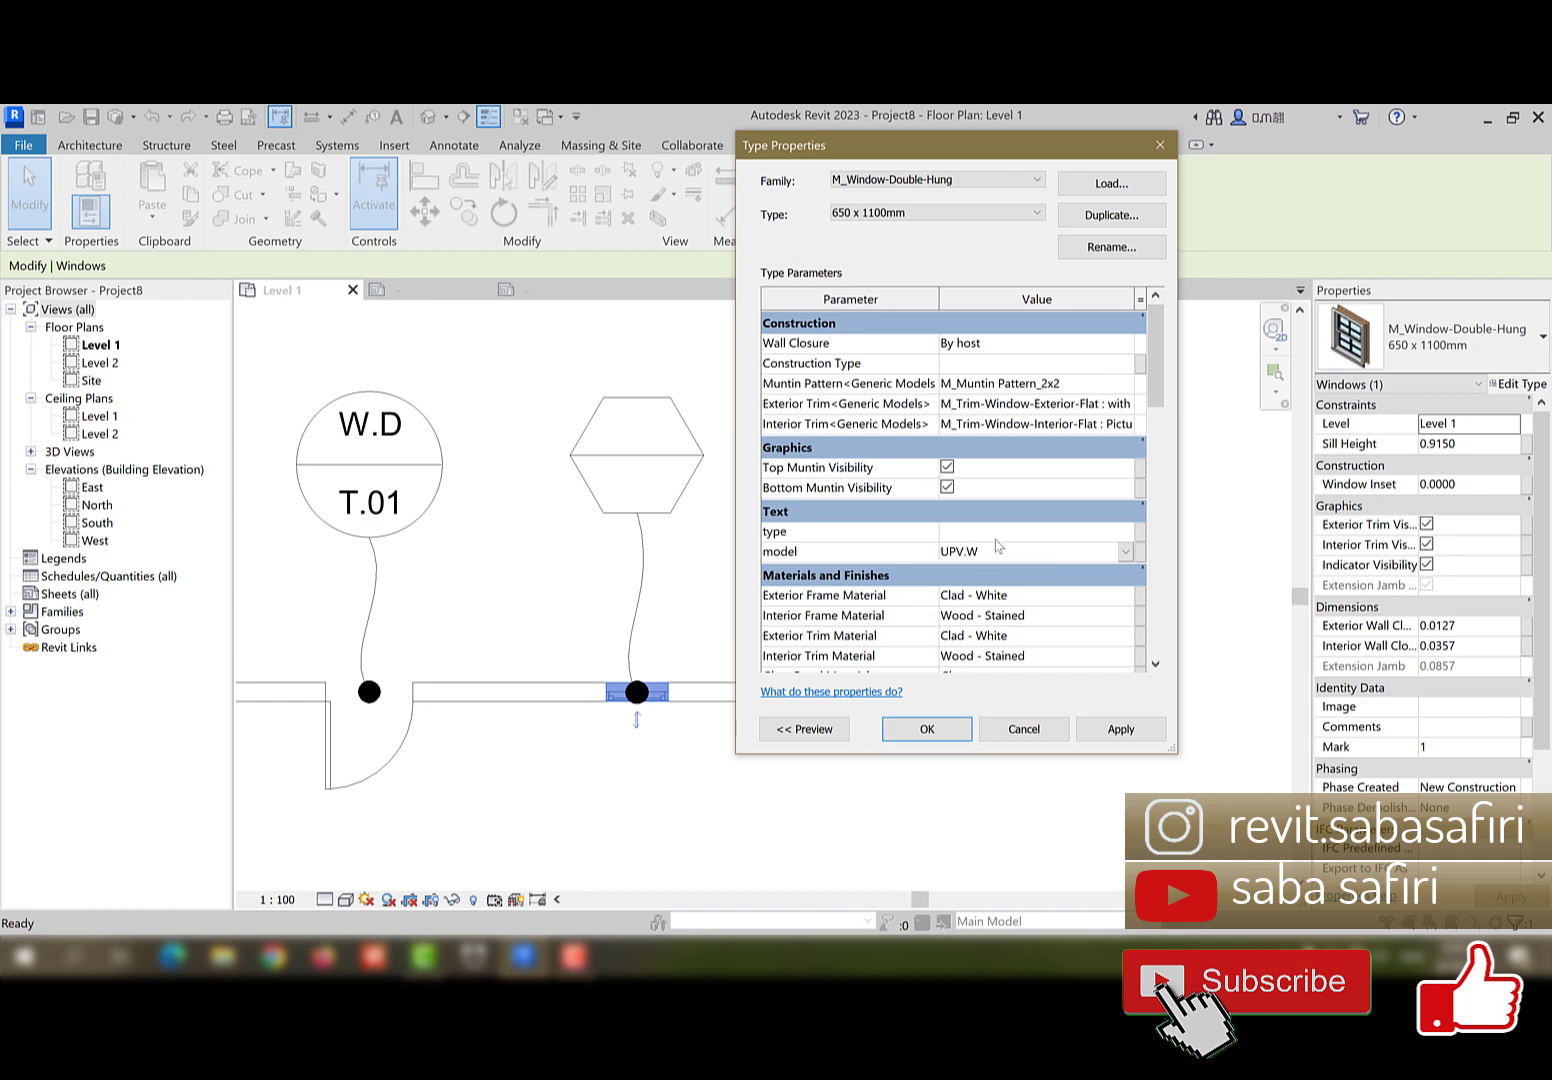
type("T.01")
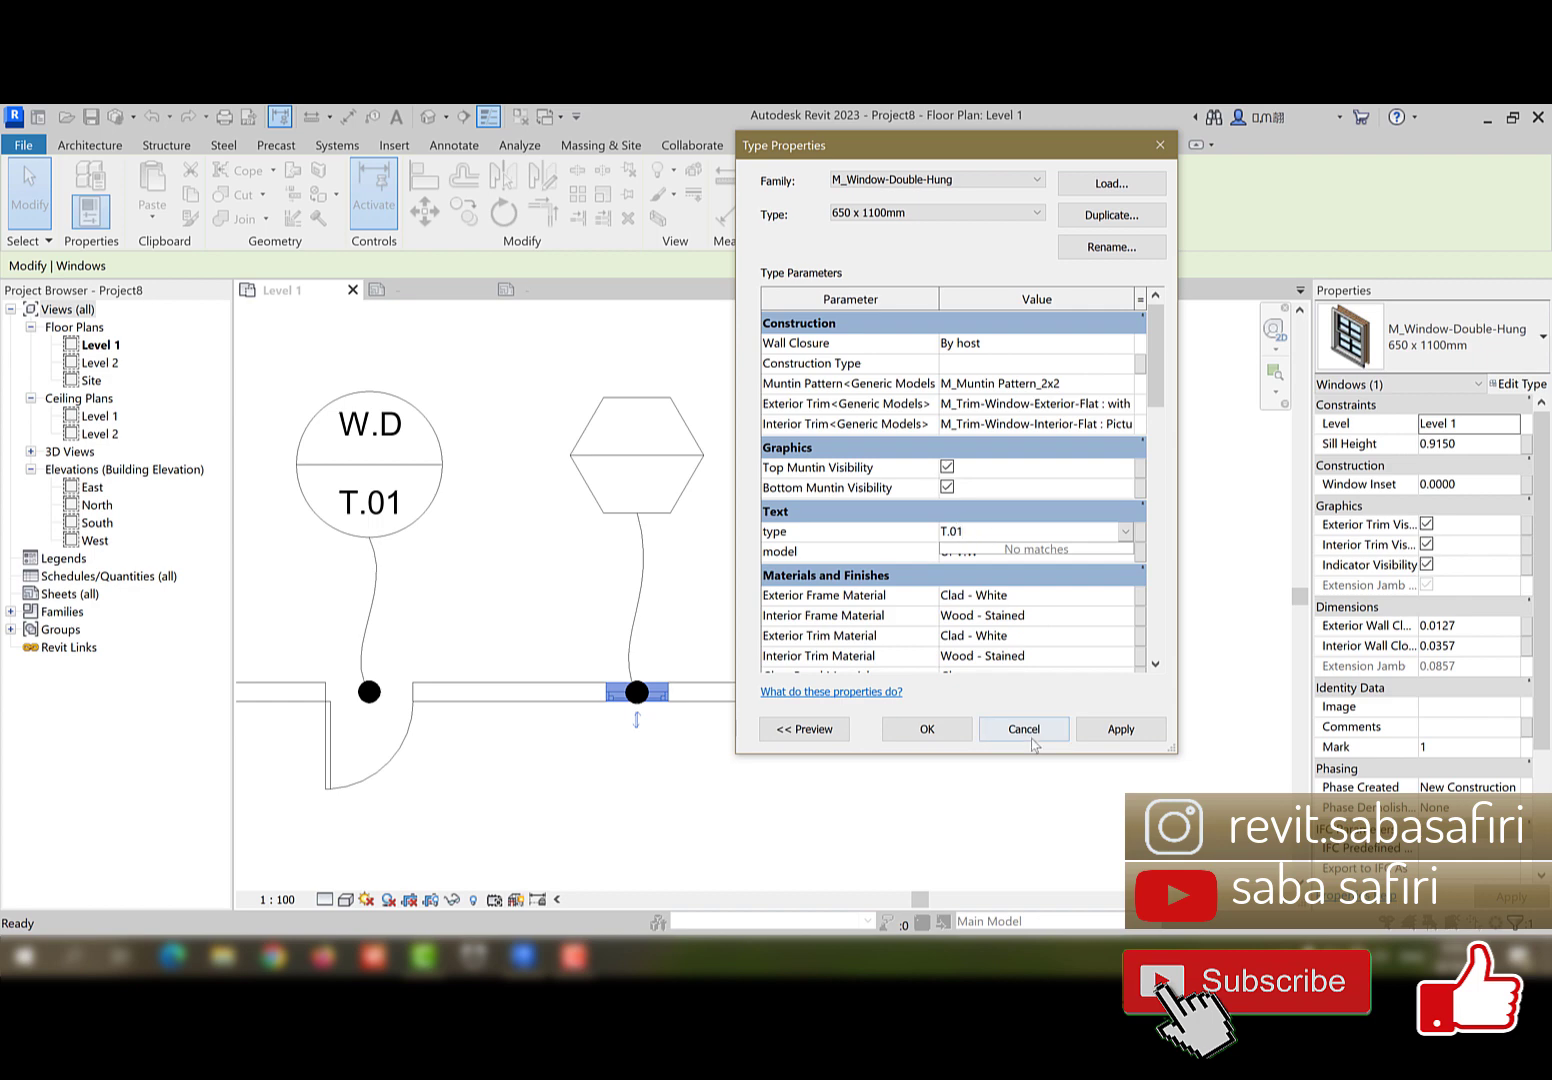
left_click(1114, 746)
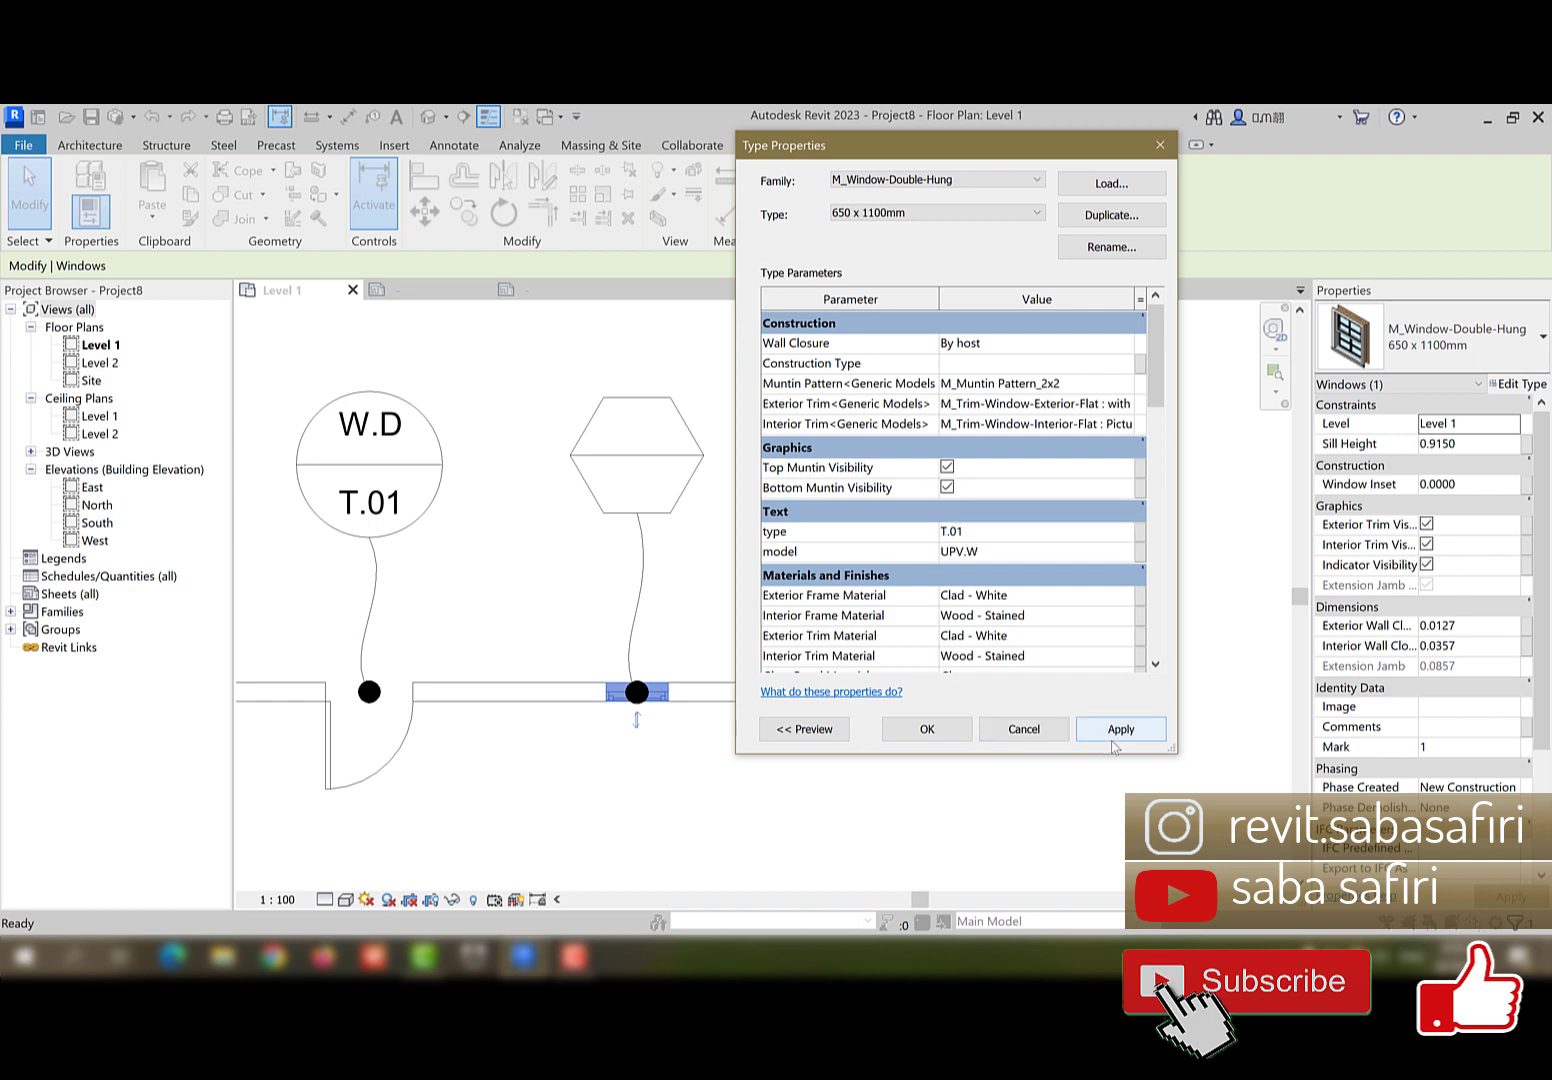
left_click(940, 731)
- Open the hexagonal window tag's family for editing from the Level 1 plan
scroll(742, 566, "down", 1)
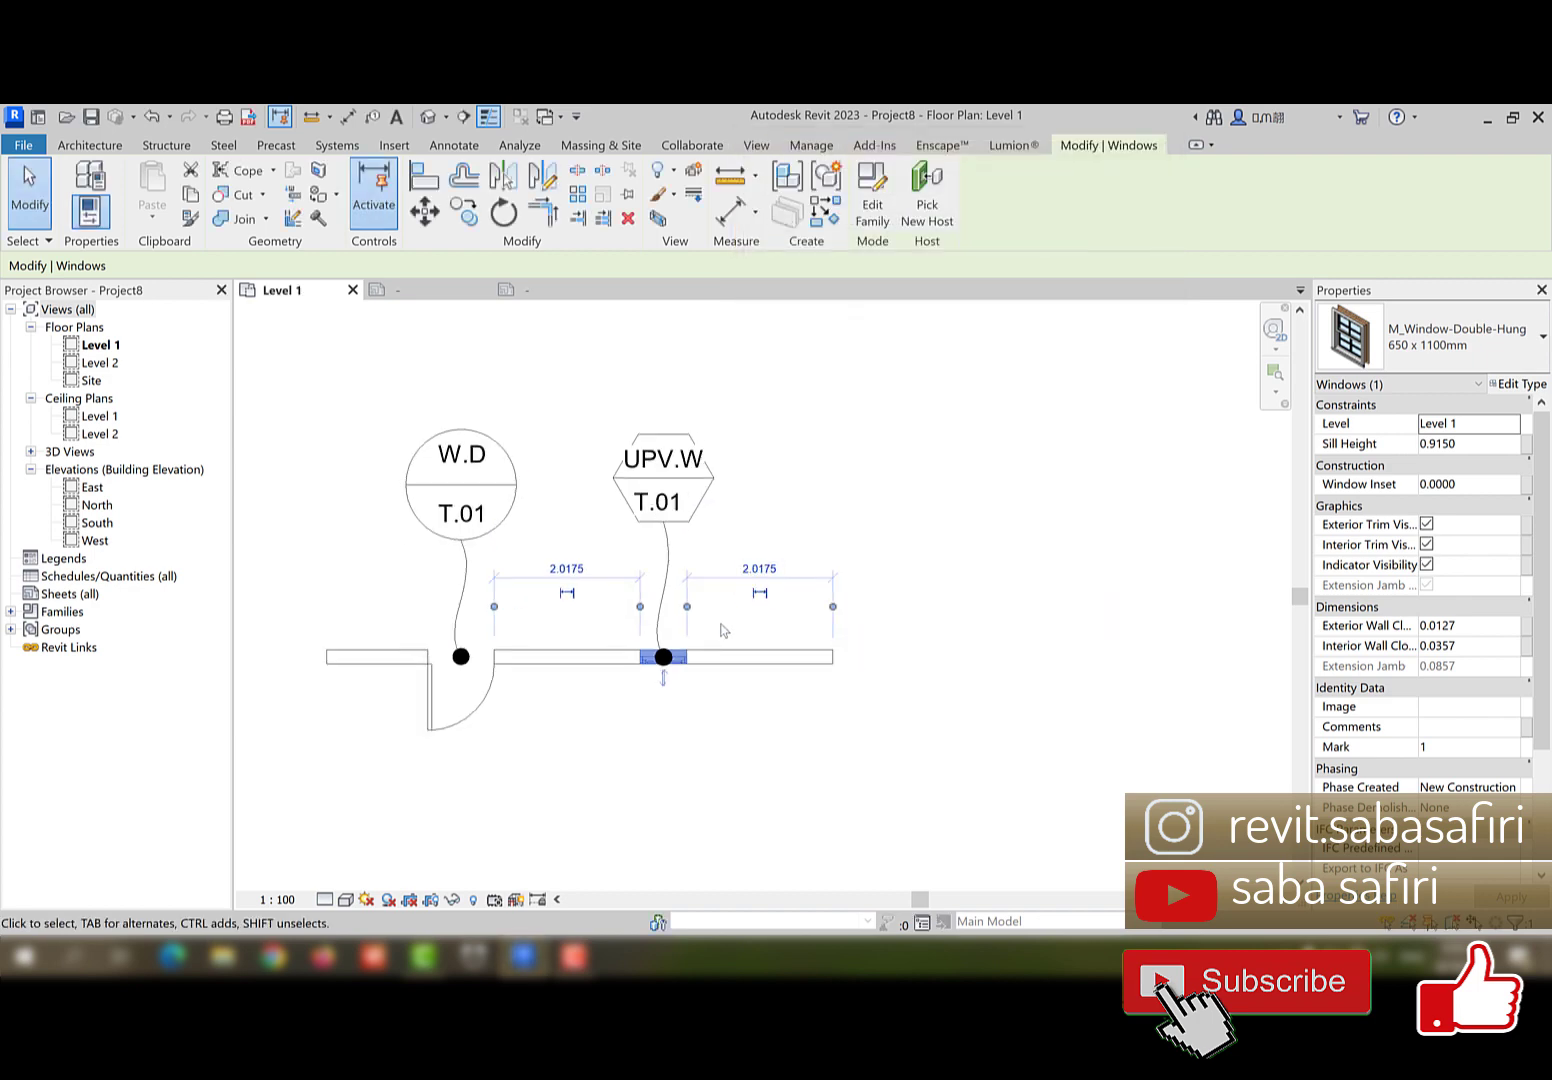
middle_click_drag(722, 627, 826, 659)
left_click(703, 497)
scroll(820, 560, "up", 3)
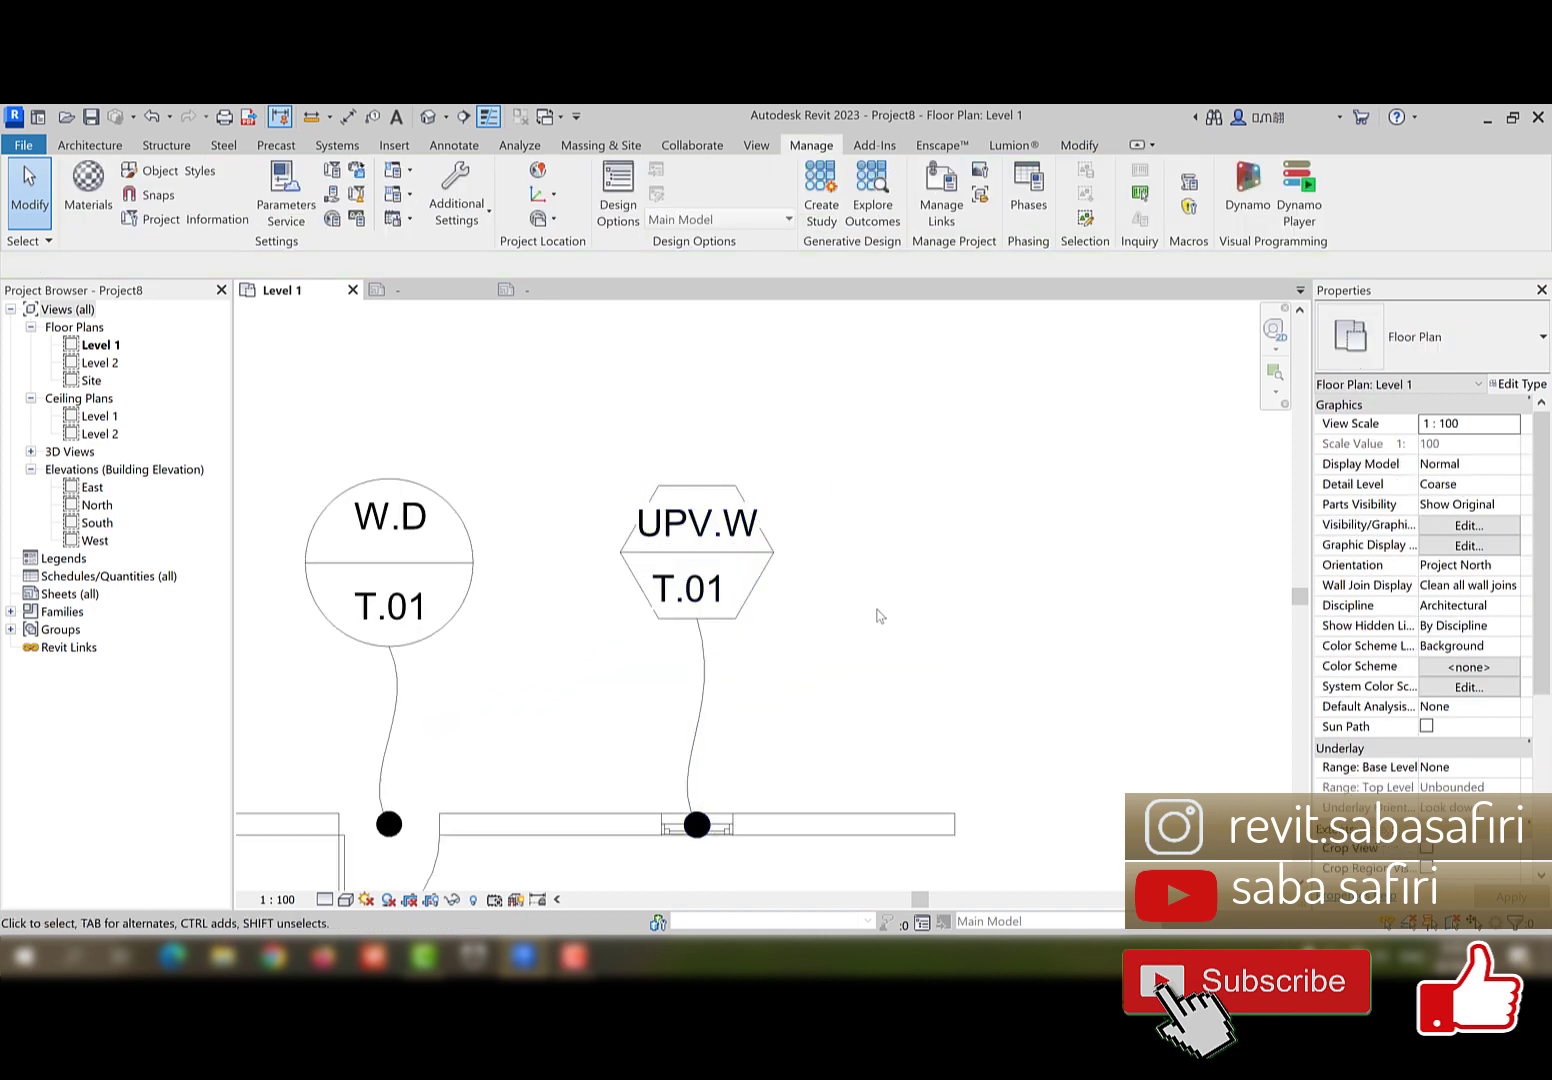
scroll(853, 640, "up", 1)
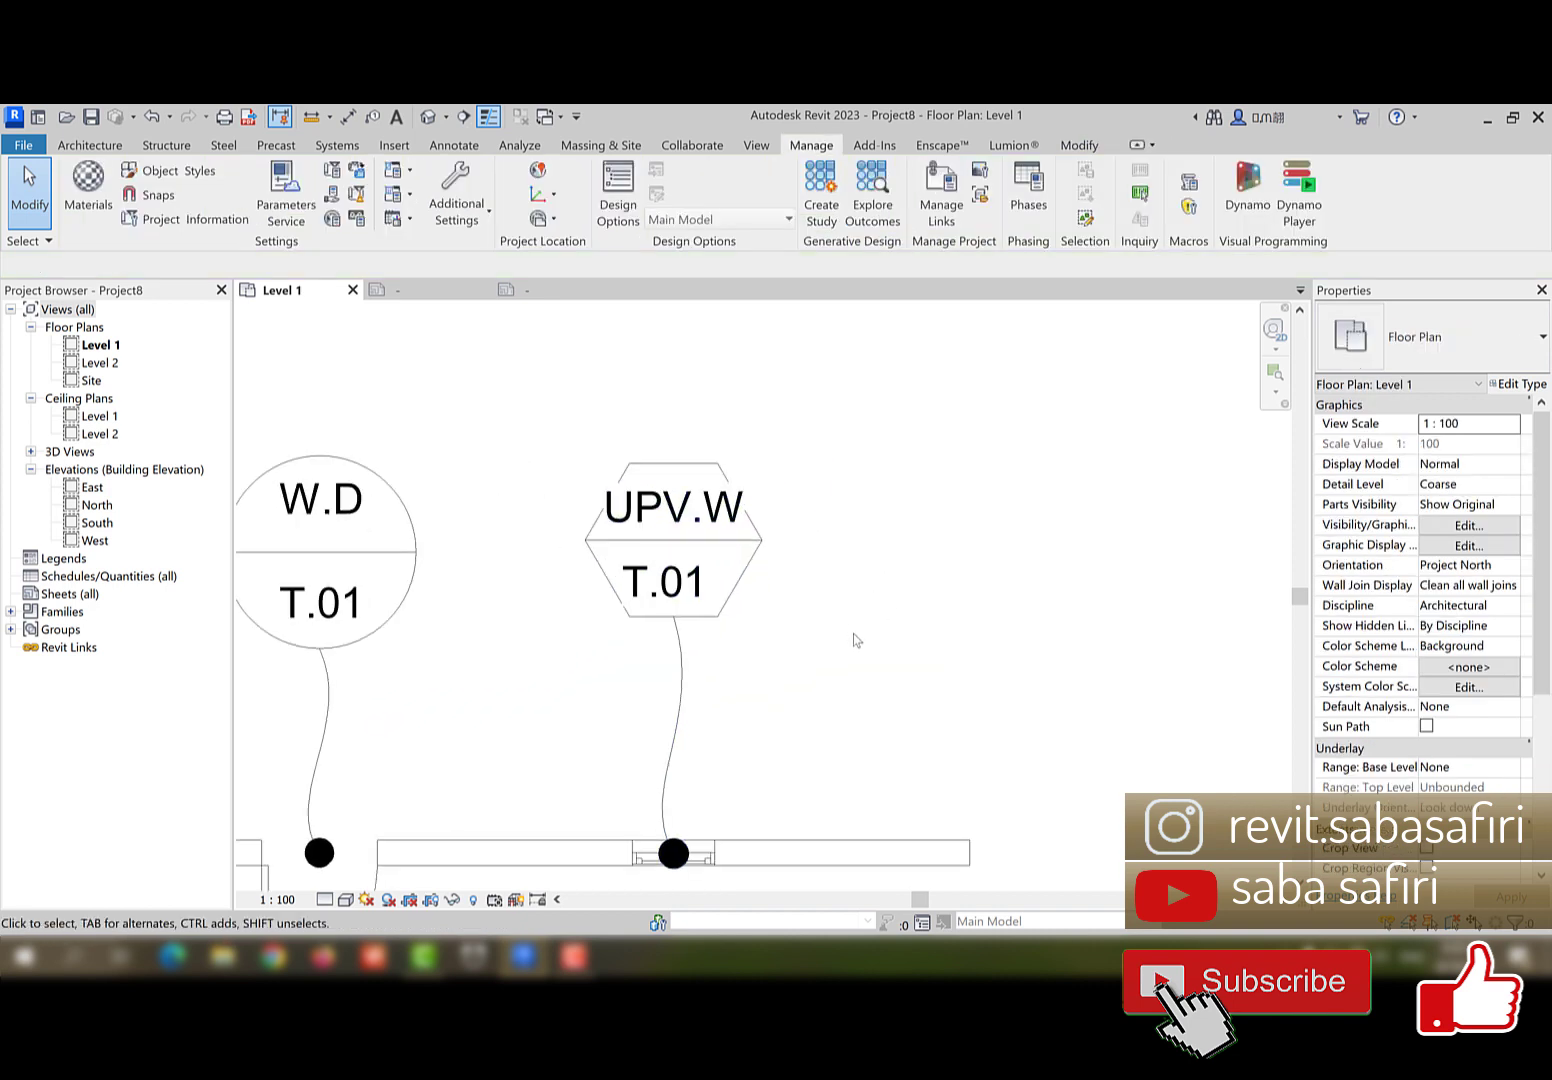
double_click(720, 524)
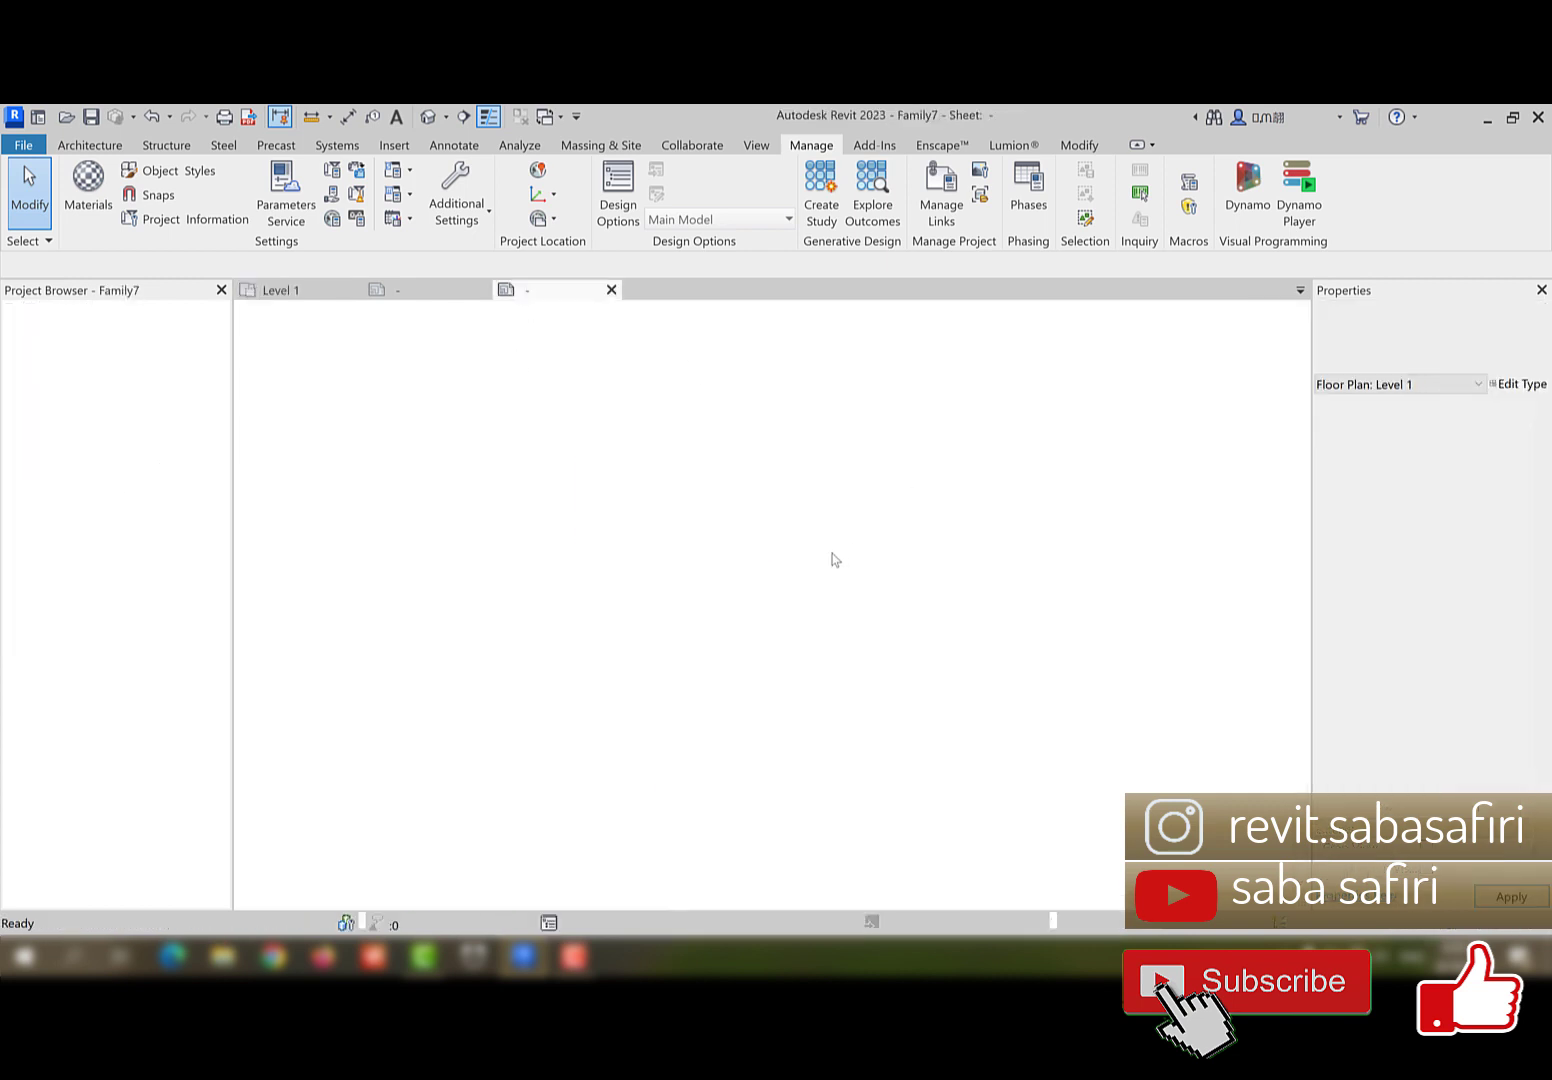
left_click(778, 492)
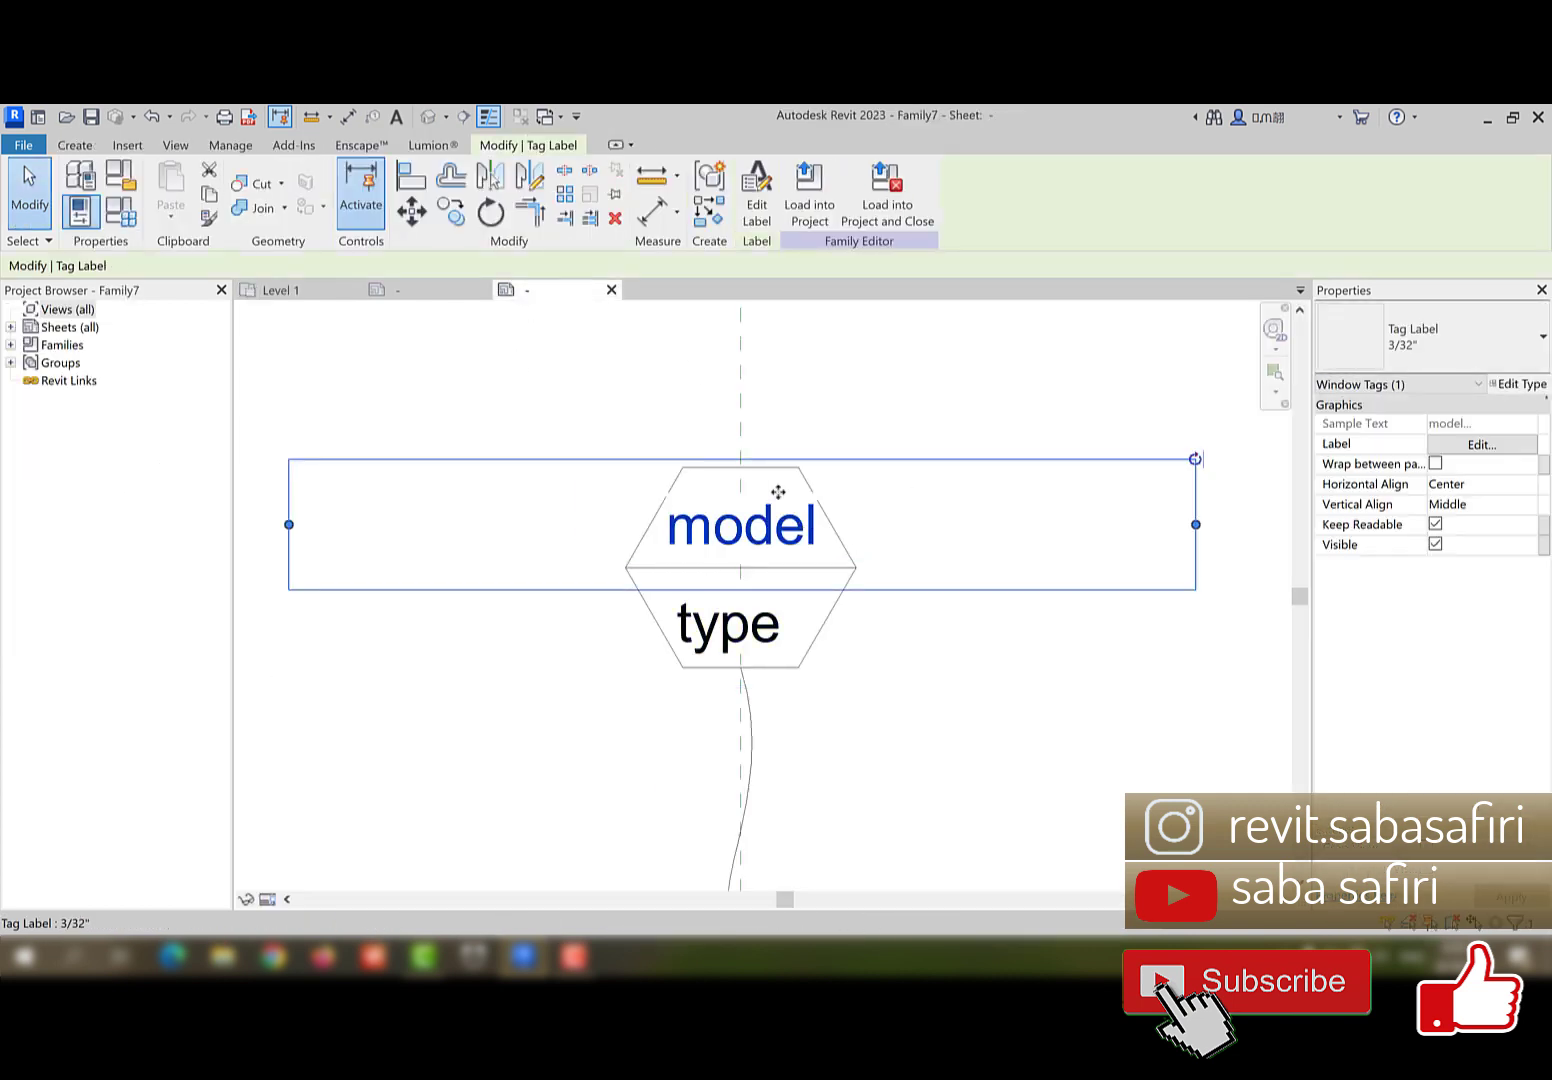
scroll(620, 523, "down", 3)
middle_click_drag(956, 658, 893, 636)
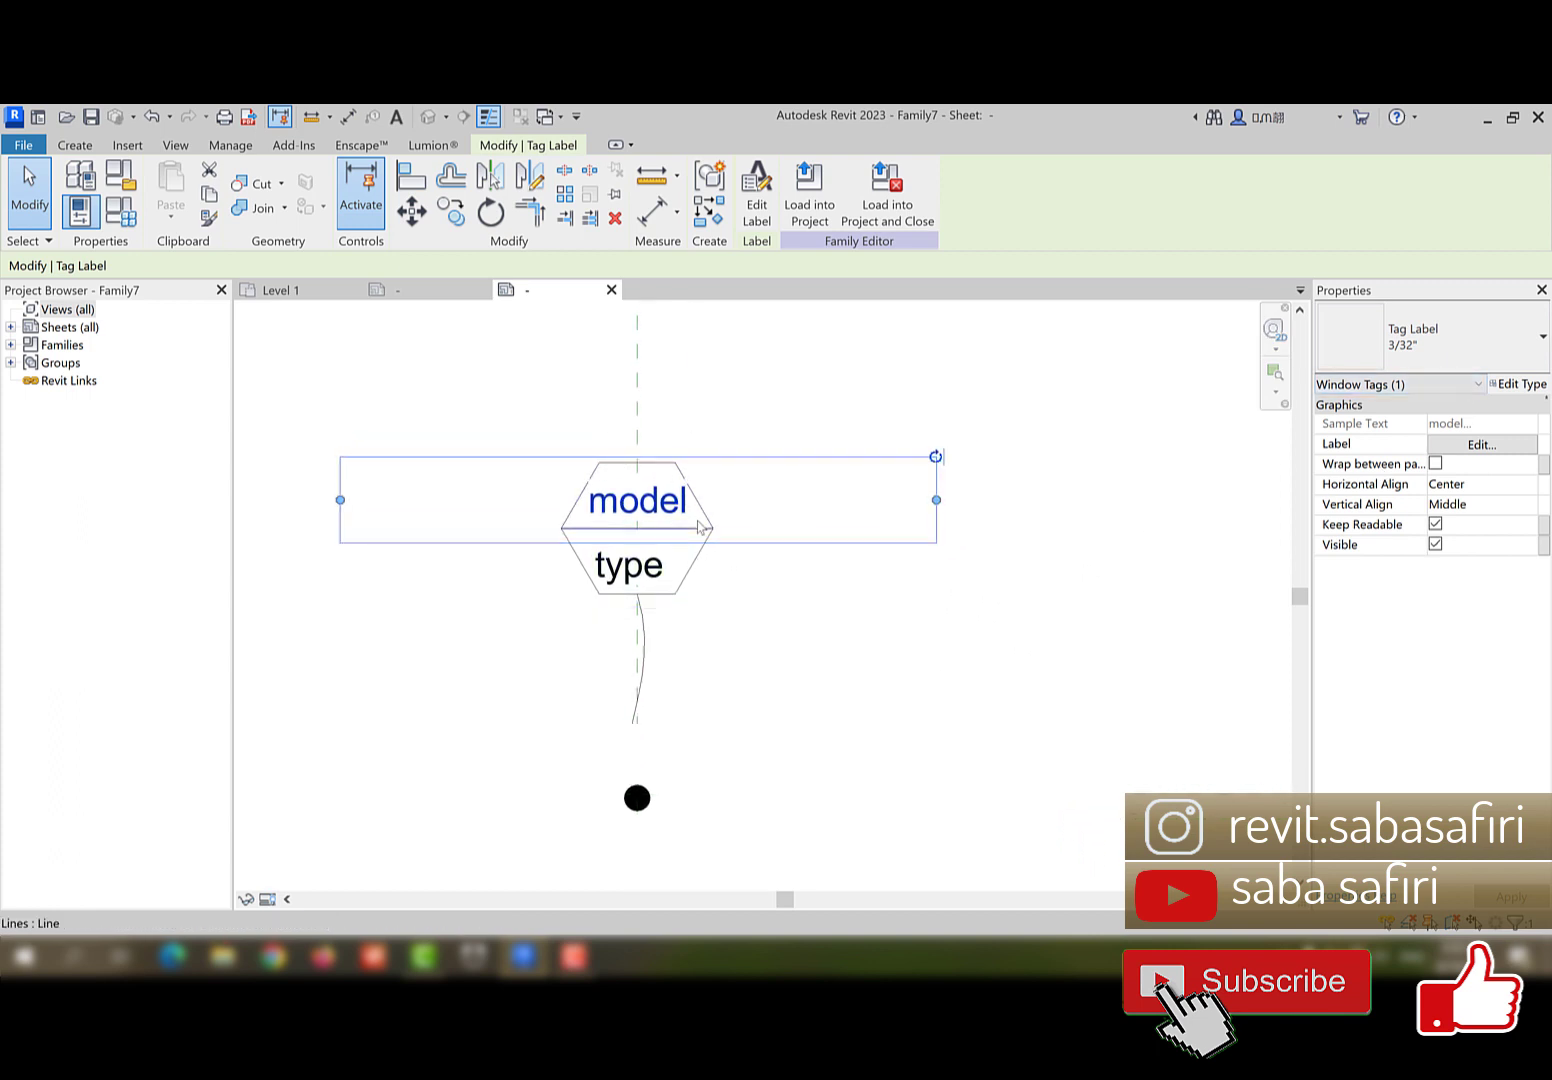
left_click(910, 606)
left_click(1036, 599)
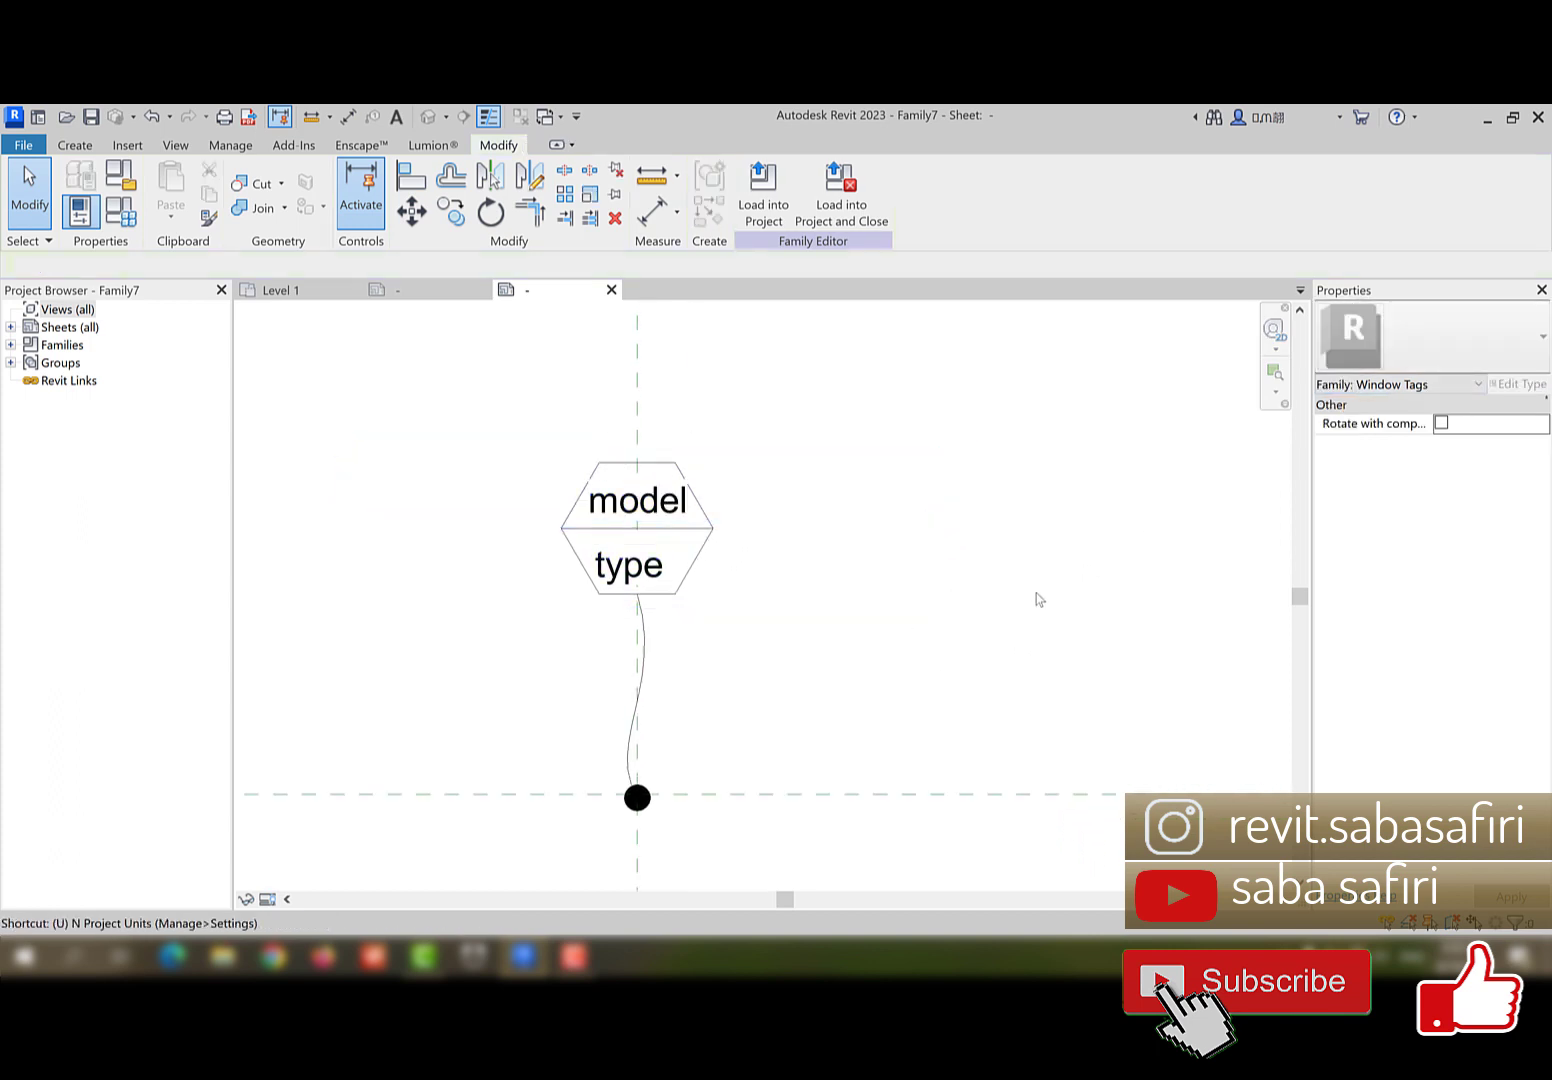
- Set the tag family's length units to meters
key("n")
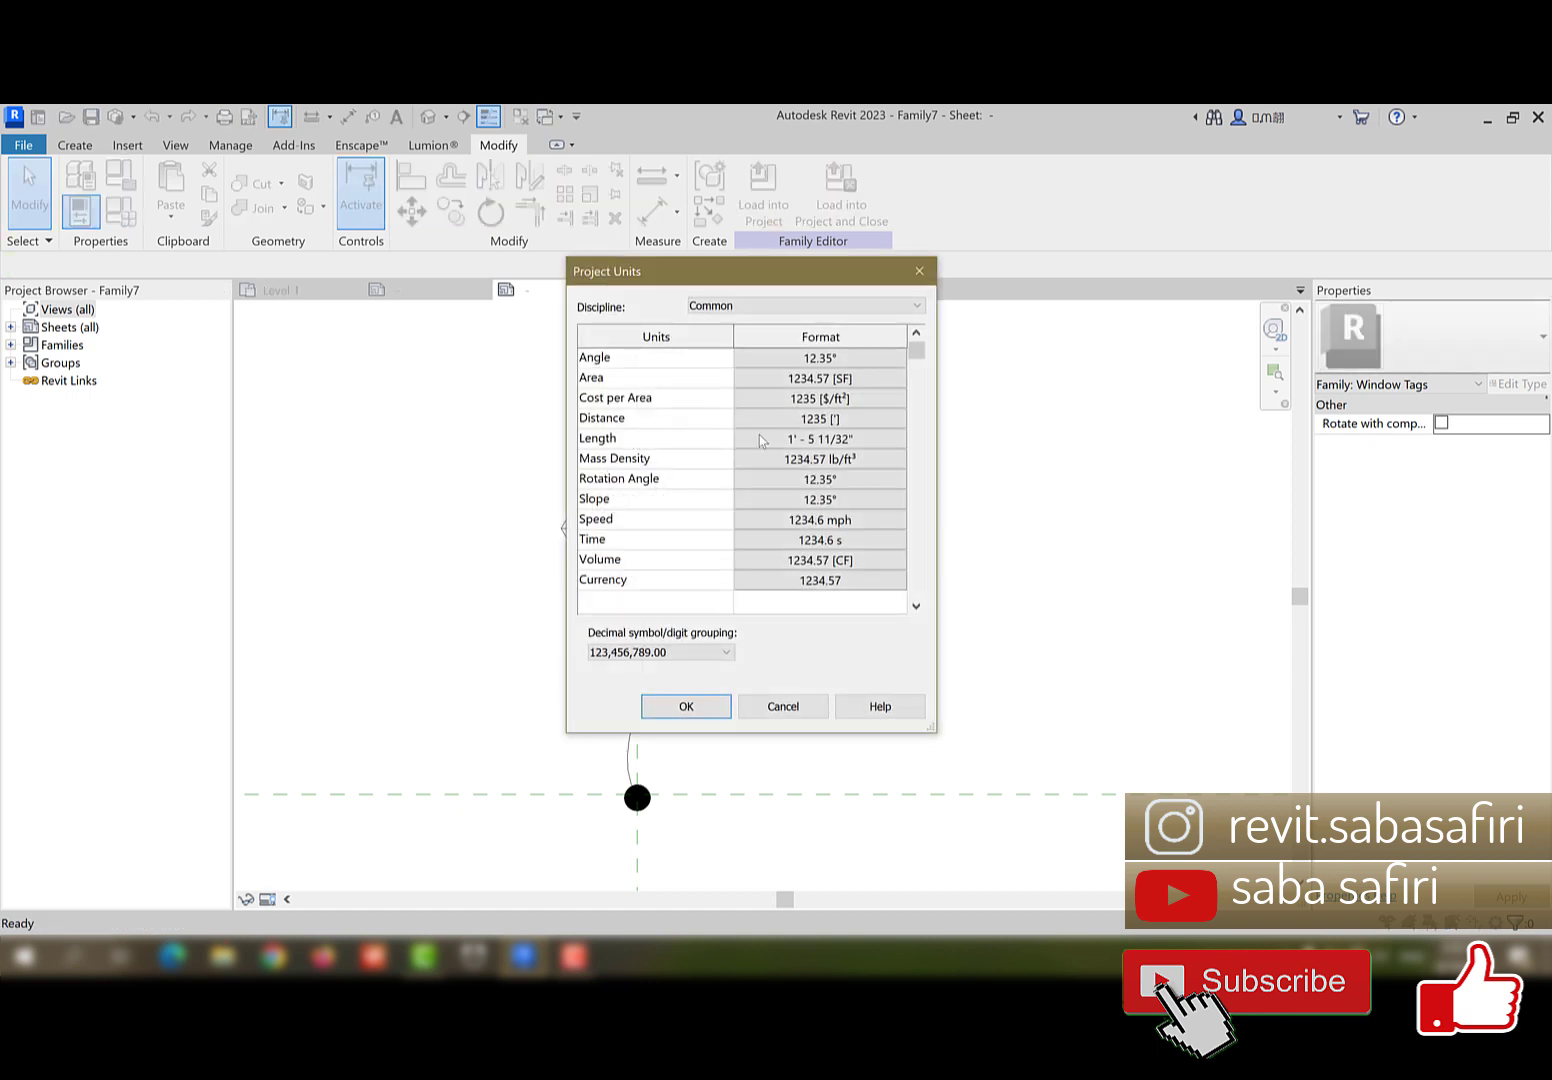
left_click(760, 441)
left_click(1046, 356)
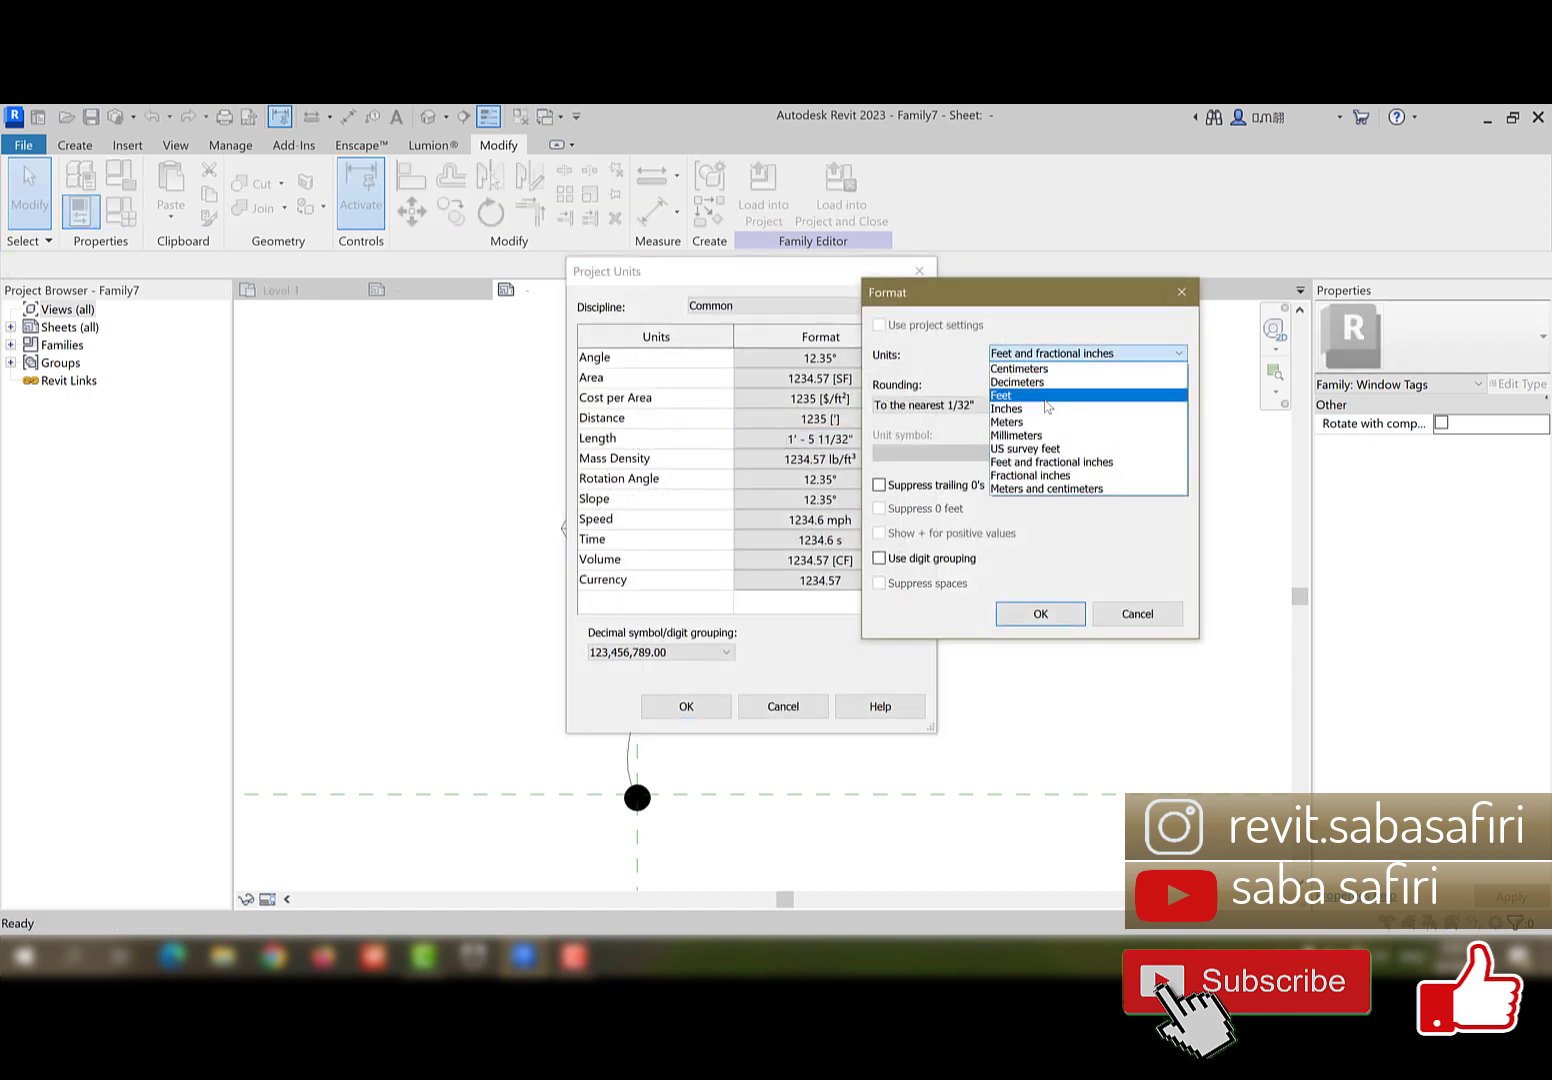
left_click(1008, 421)
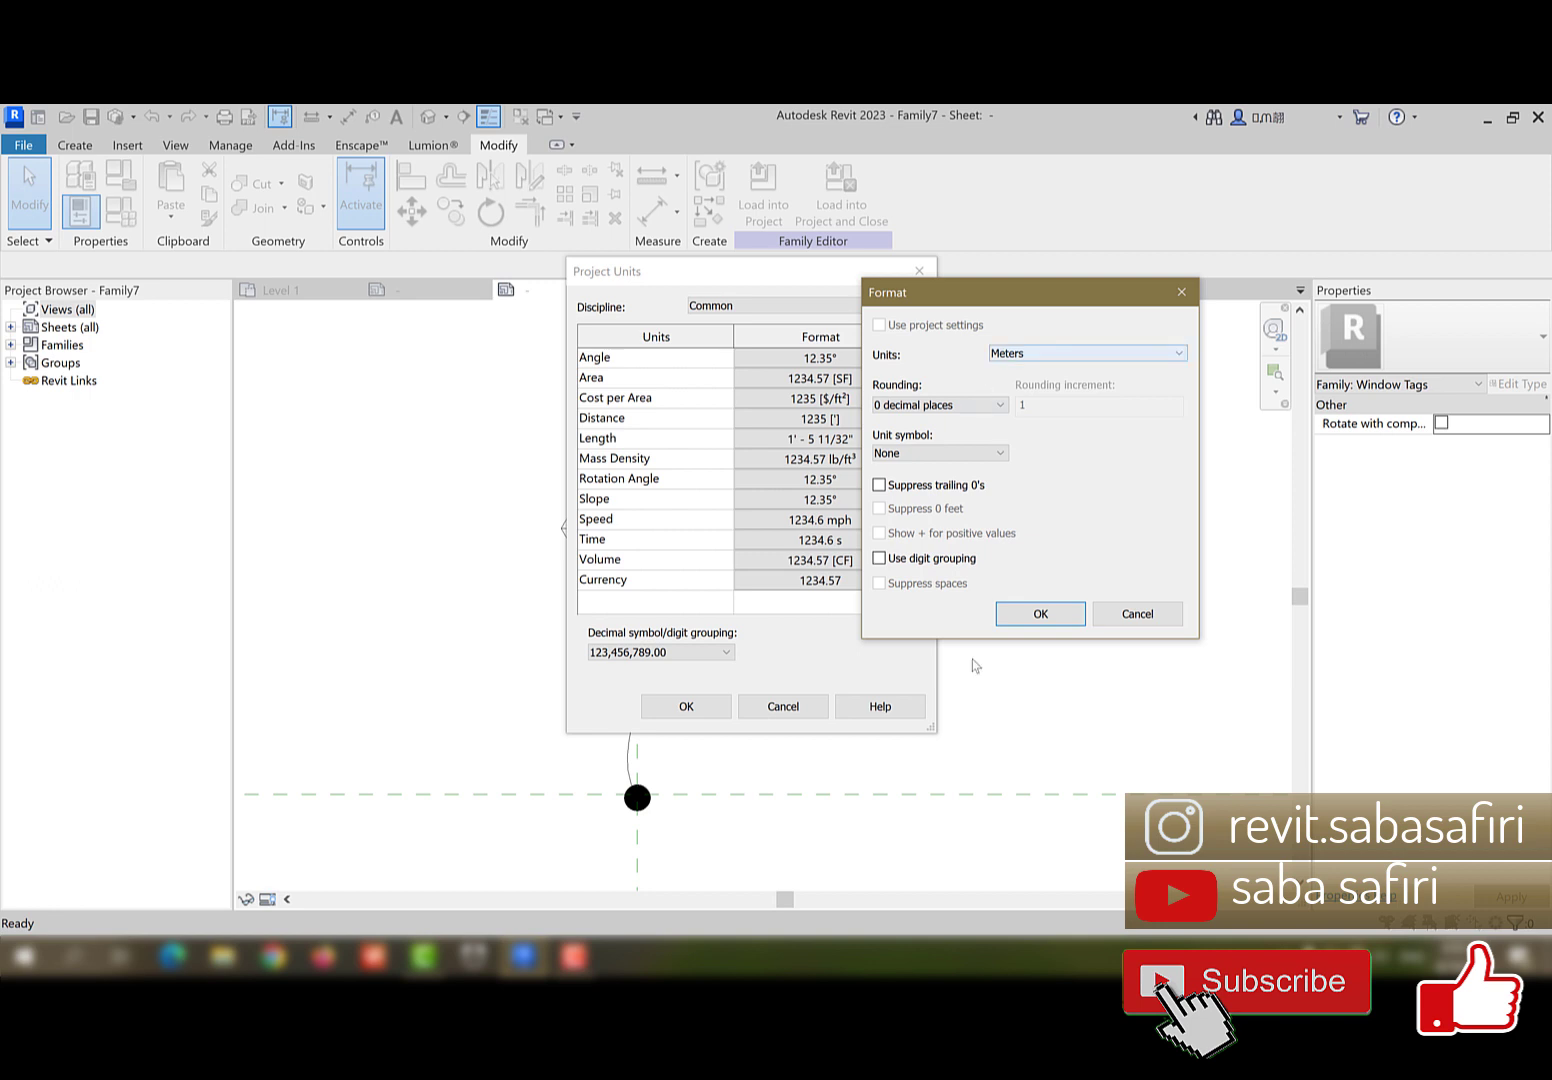
left_click(1040, 613)
left_click(686, 706)
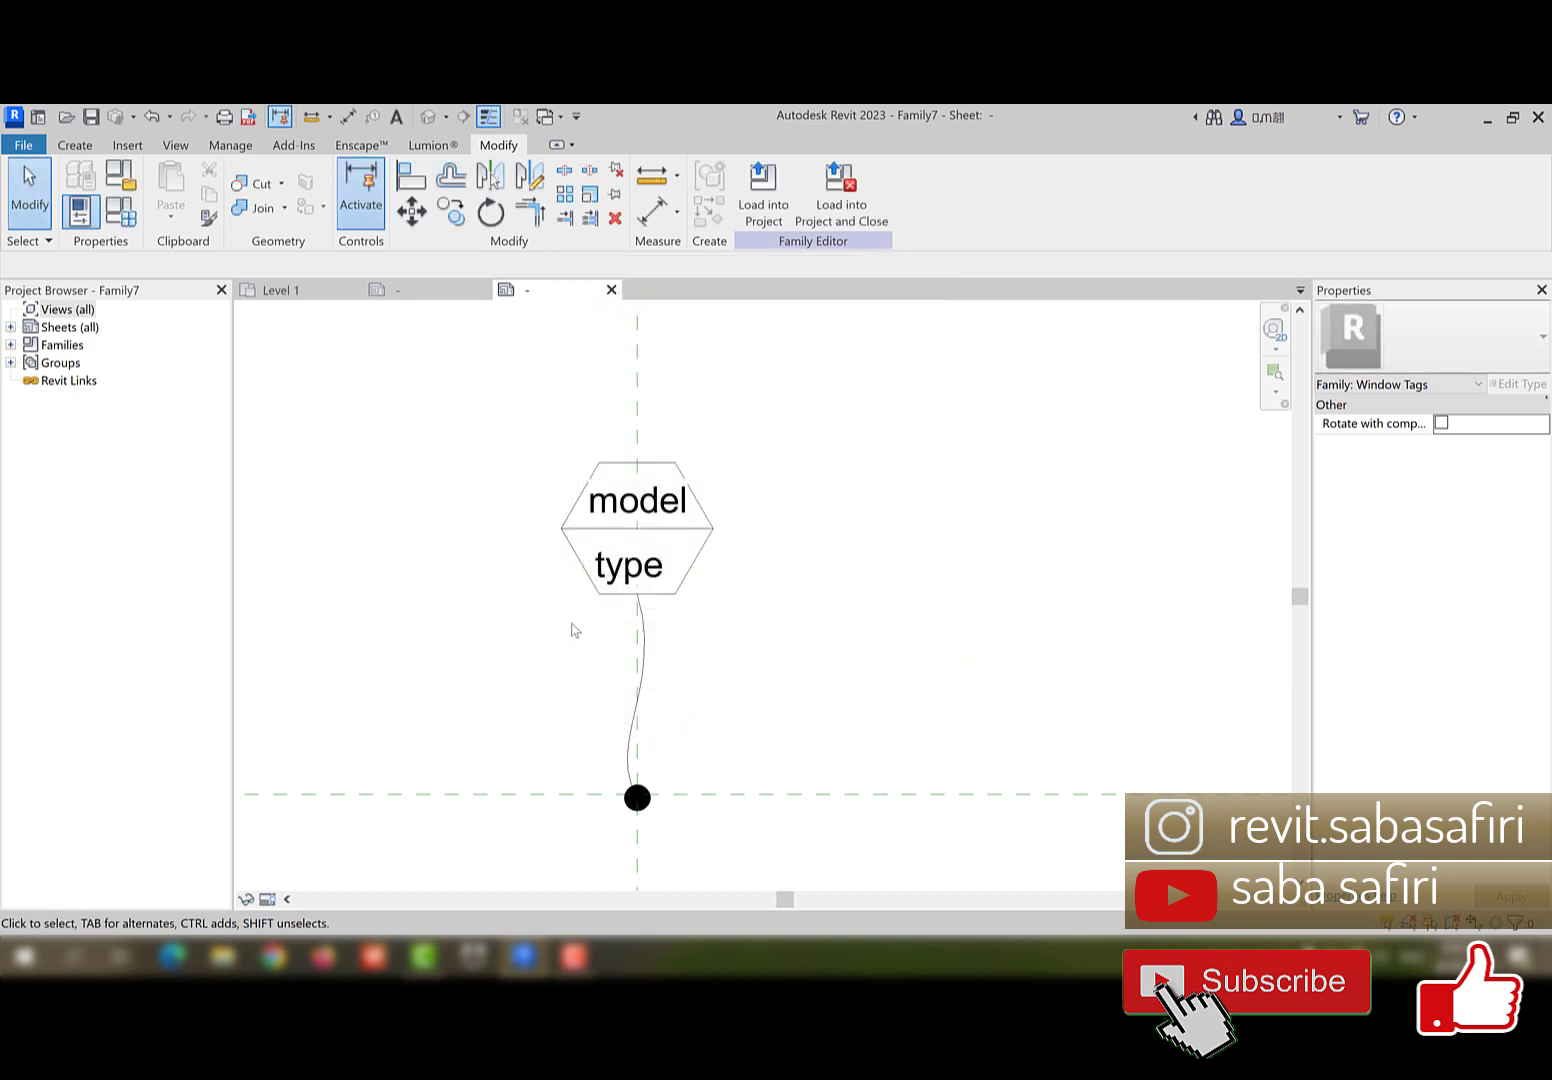
- Duplicate the model label's type as 3/32" 2 and set its text size to 1.8 mm
scroll(575, 630, "down", 2)
scroll(655, 592, "up", 3)
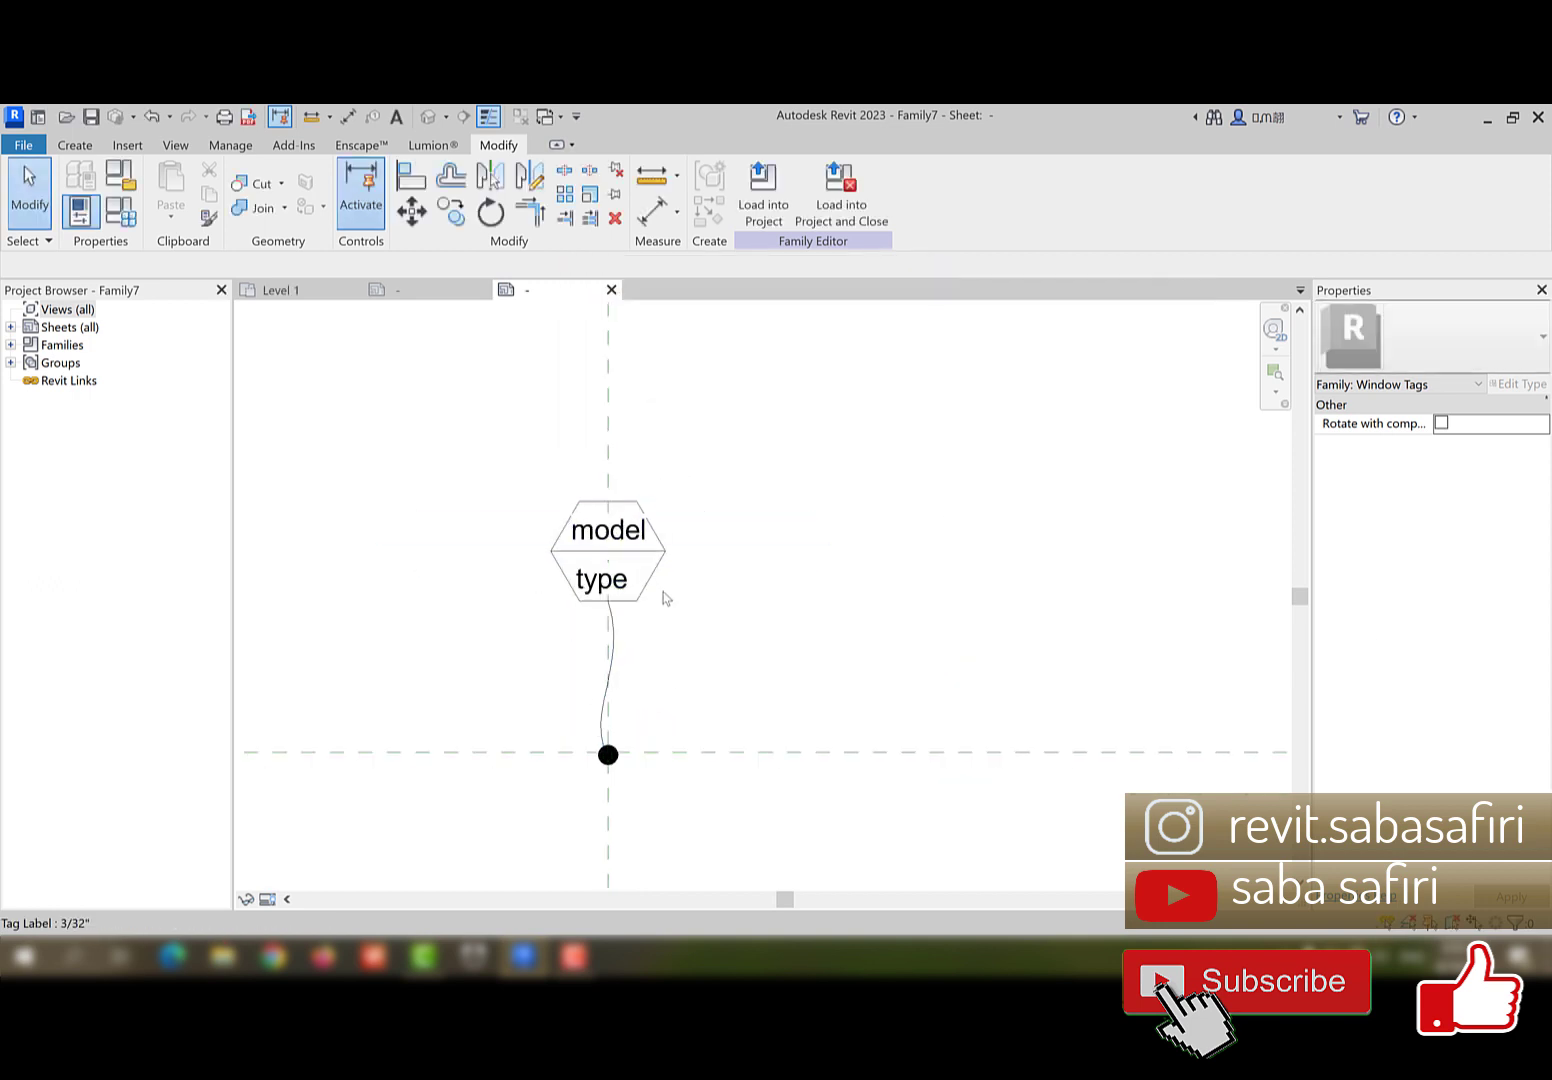
left_click(622, 514)
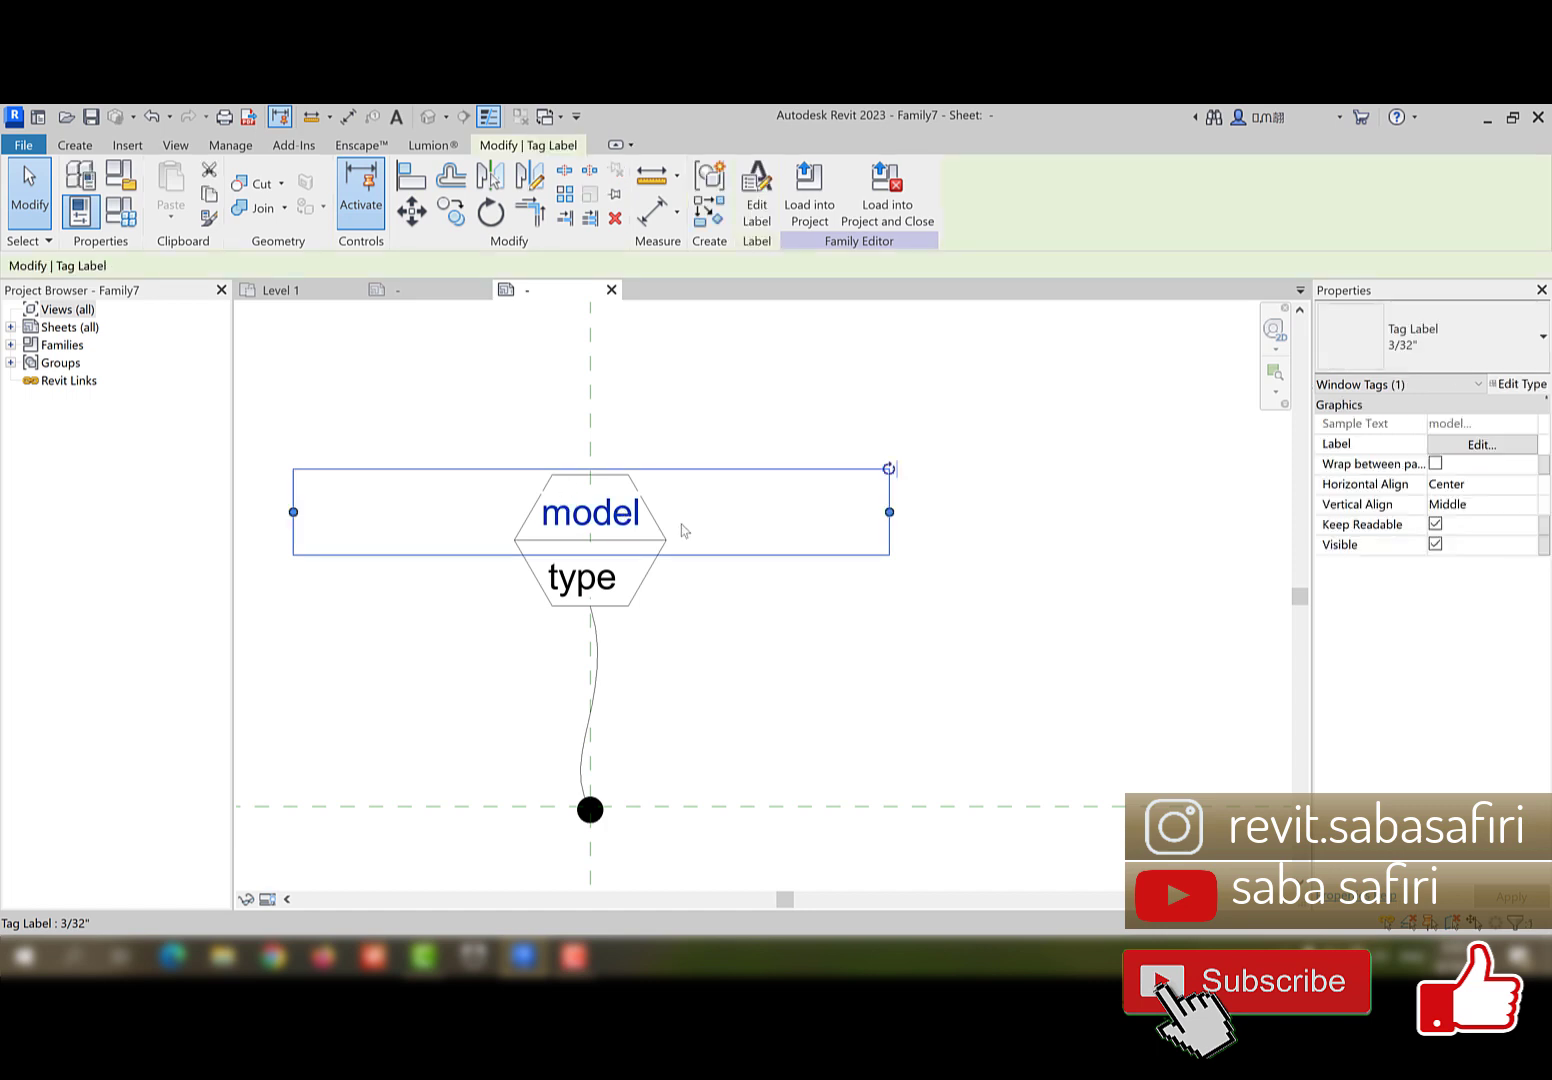
left_click(1518, 384)
left_click(1104, 220)
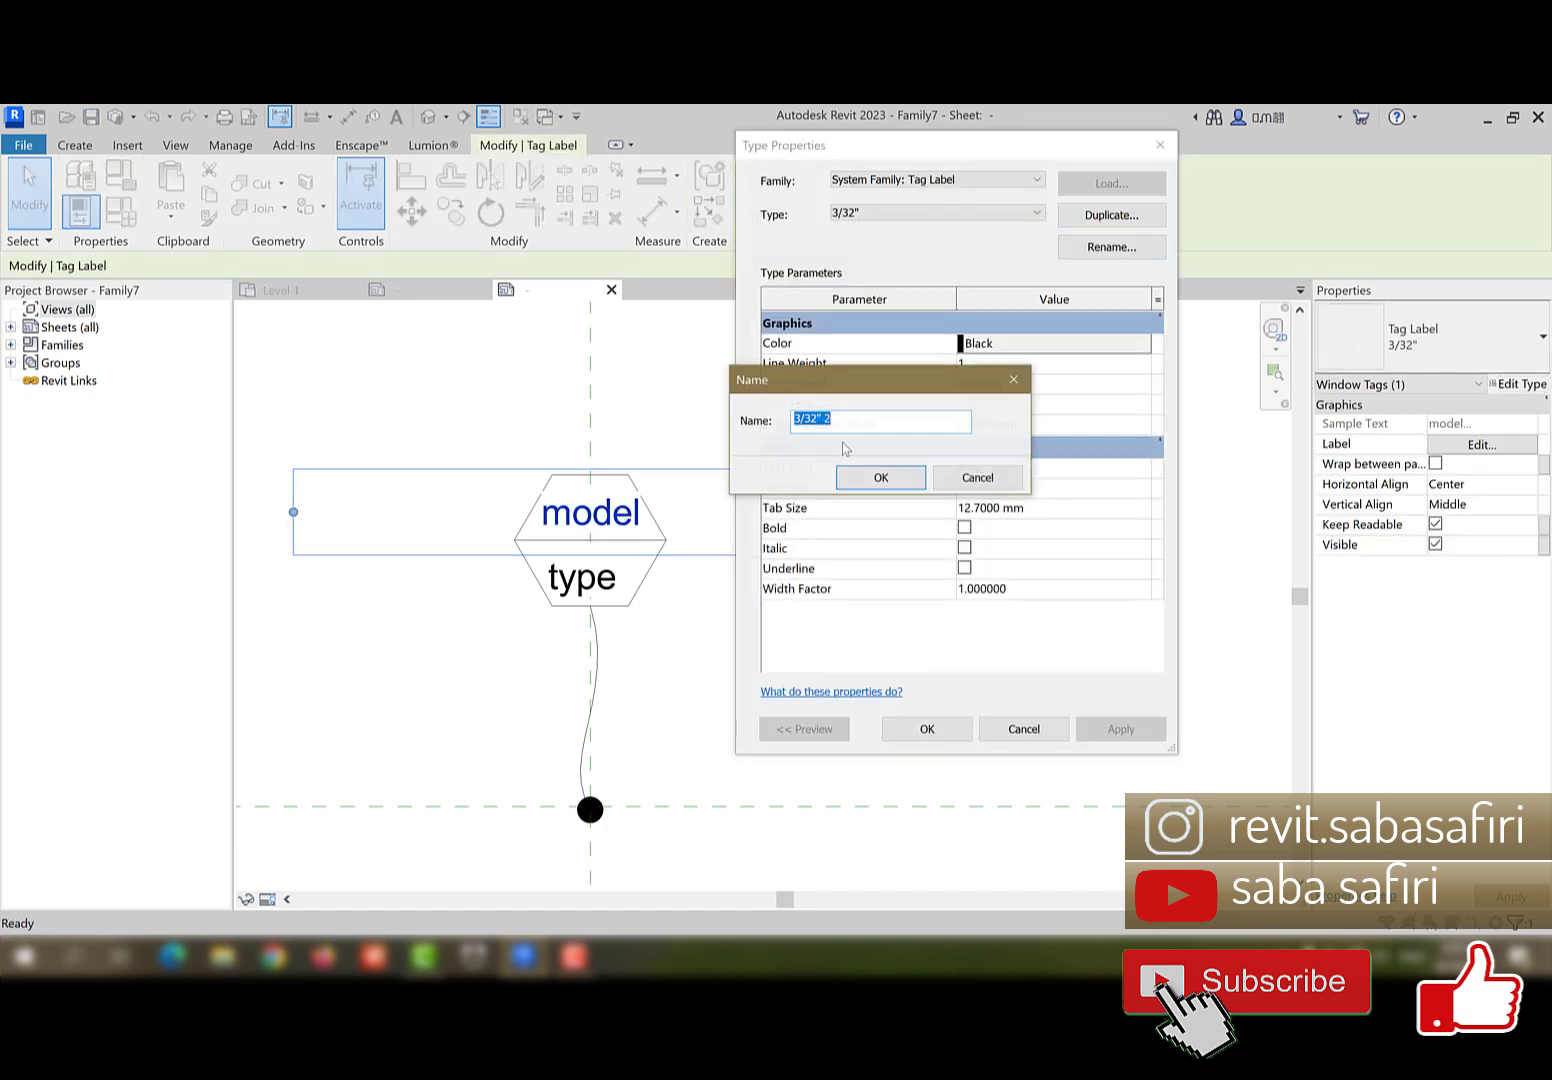
left_click(858, 477)
left_click(1030, 490)
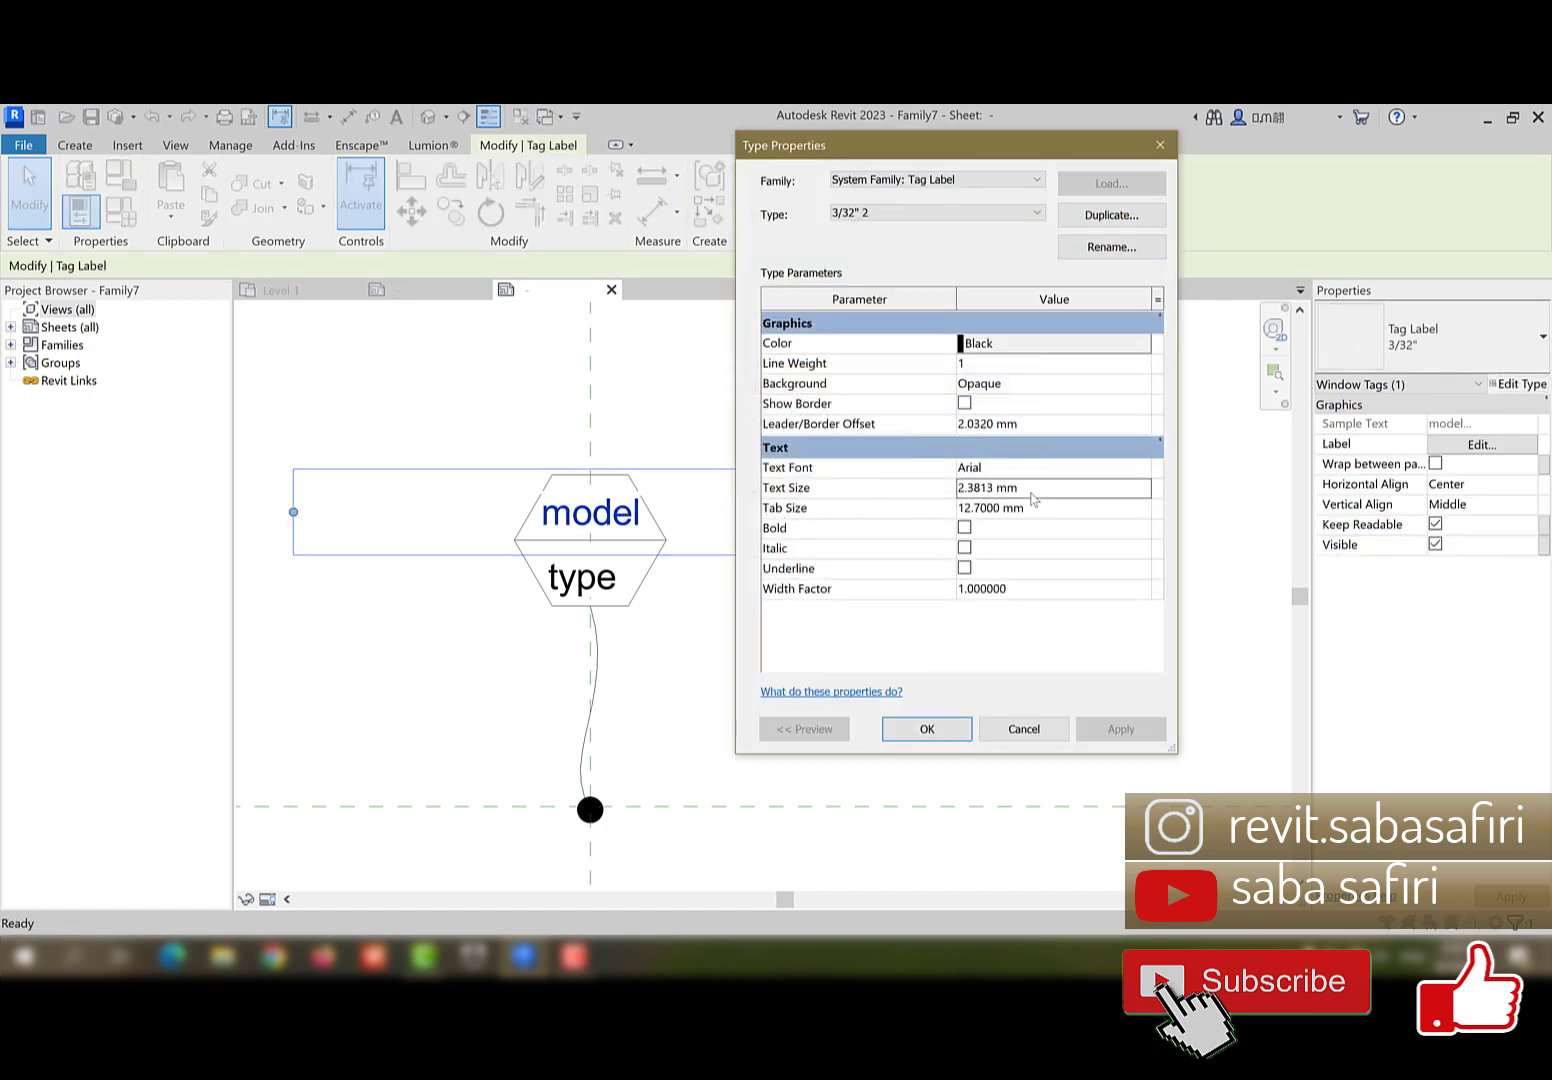
type("1.8")
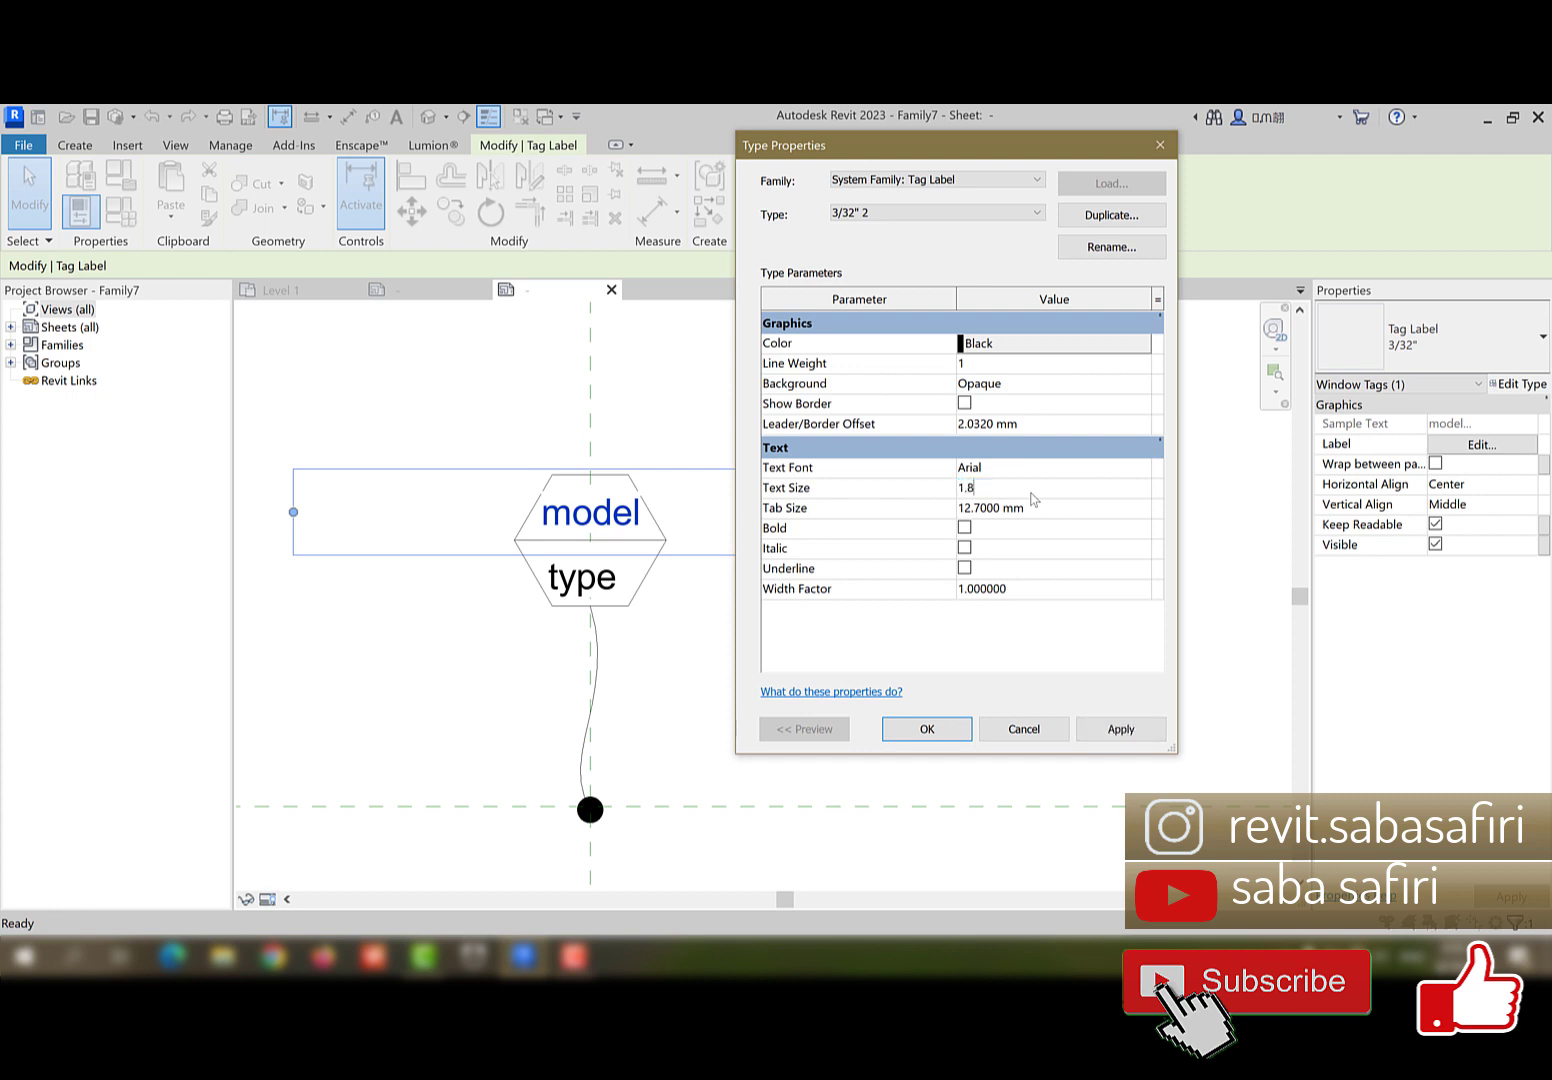
left_click(1110, 735)
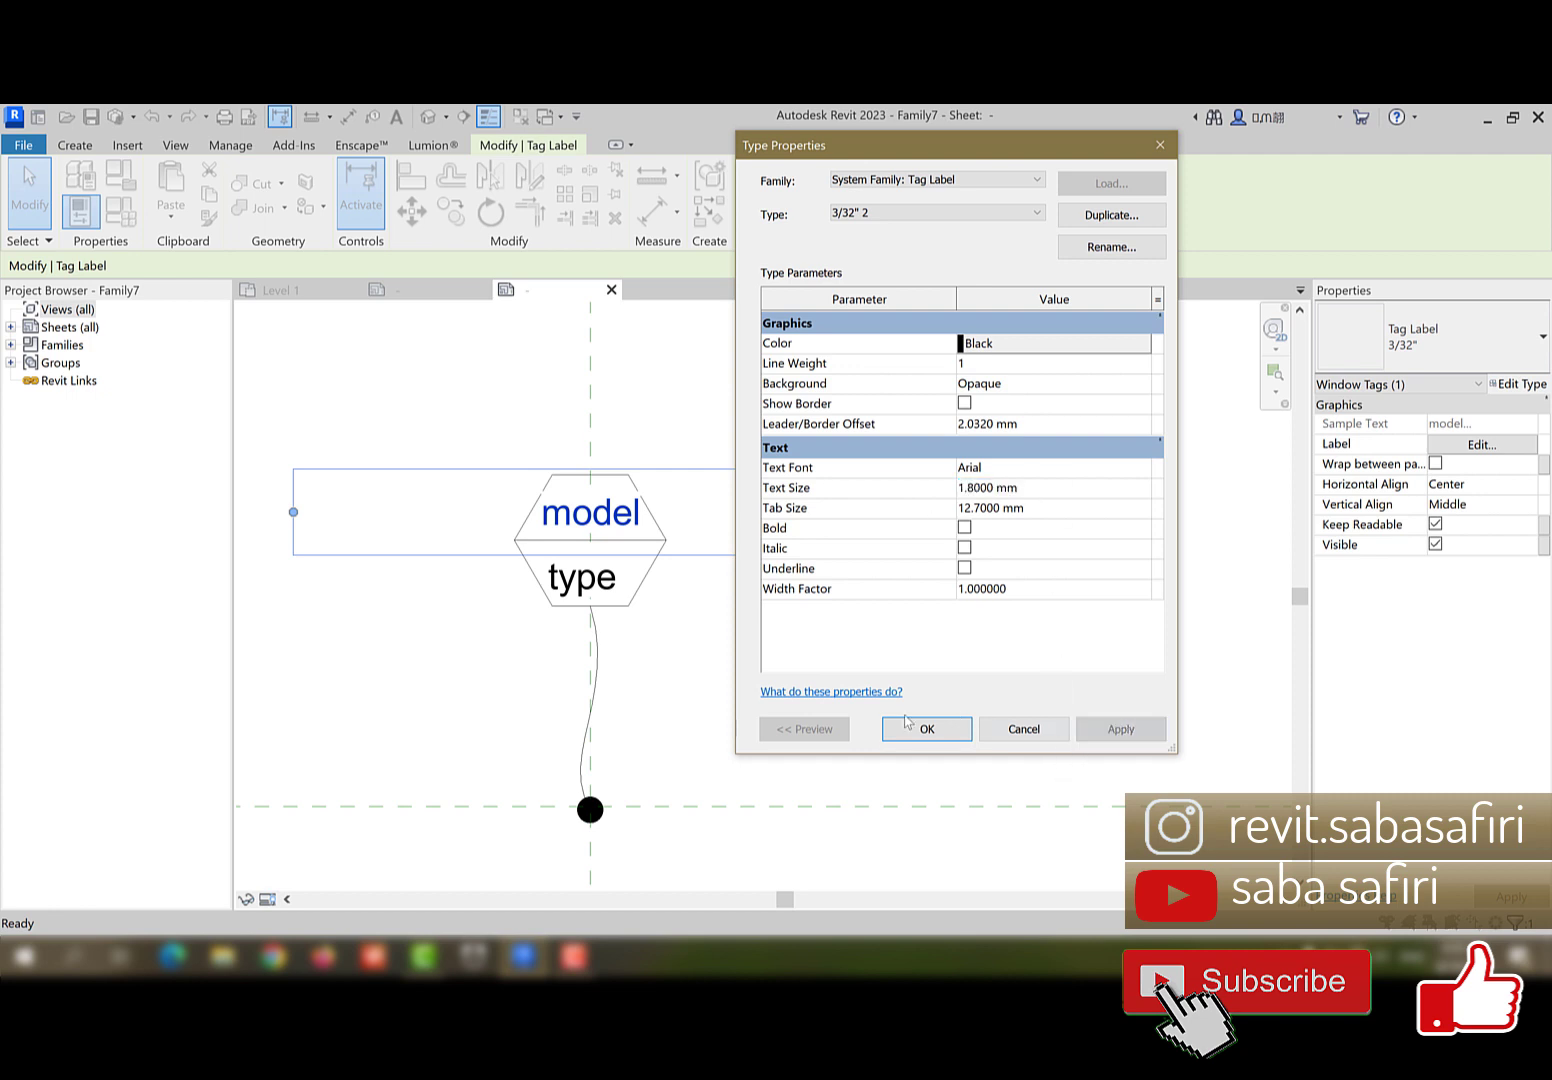
left_click(926, 729)
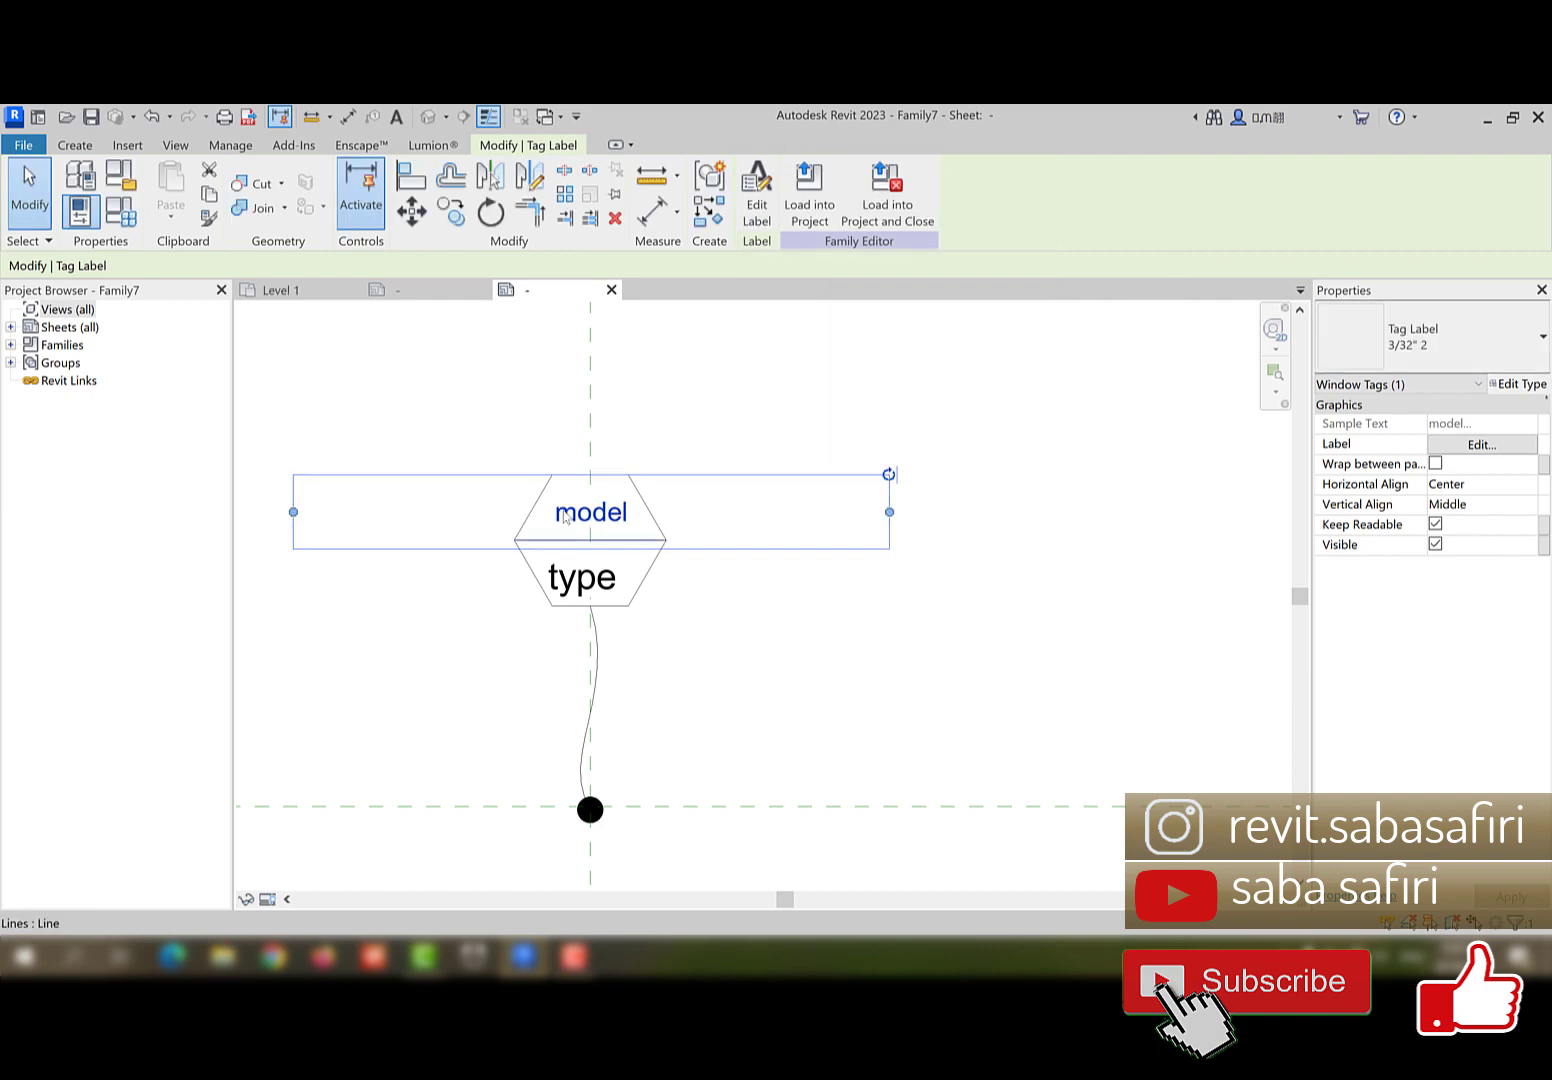
- Reload the window tag with the resized model label into Project8, overwriting the existing version
left_click(813, 196)
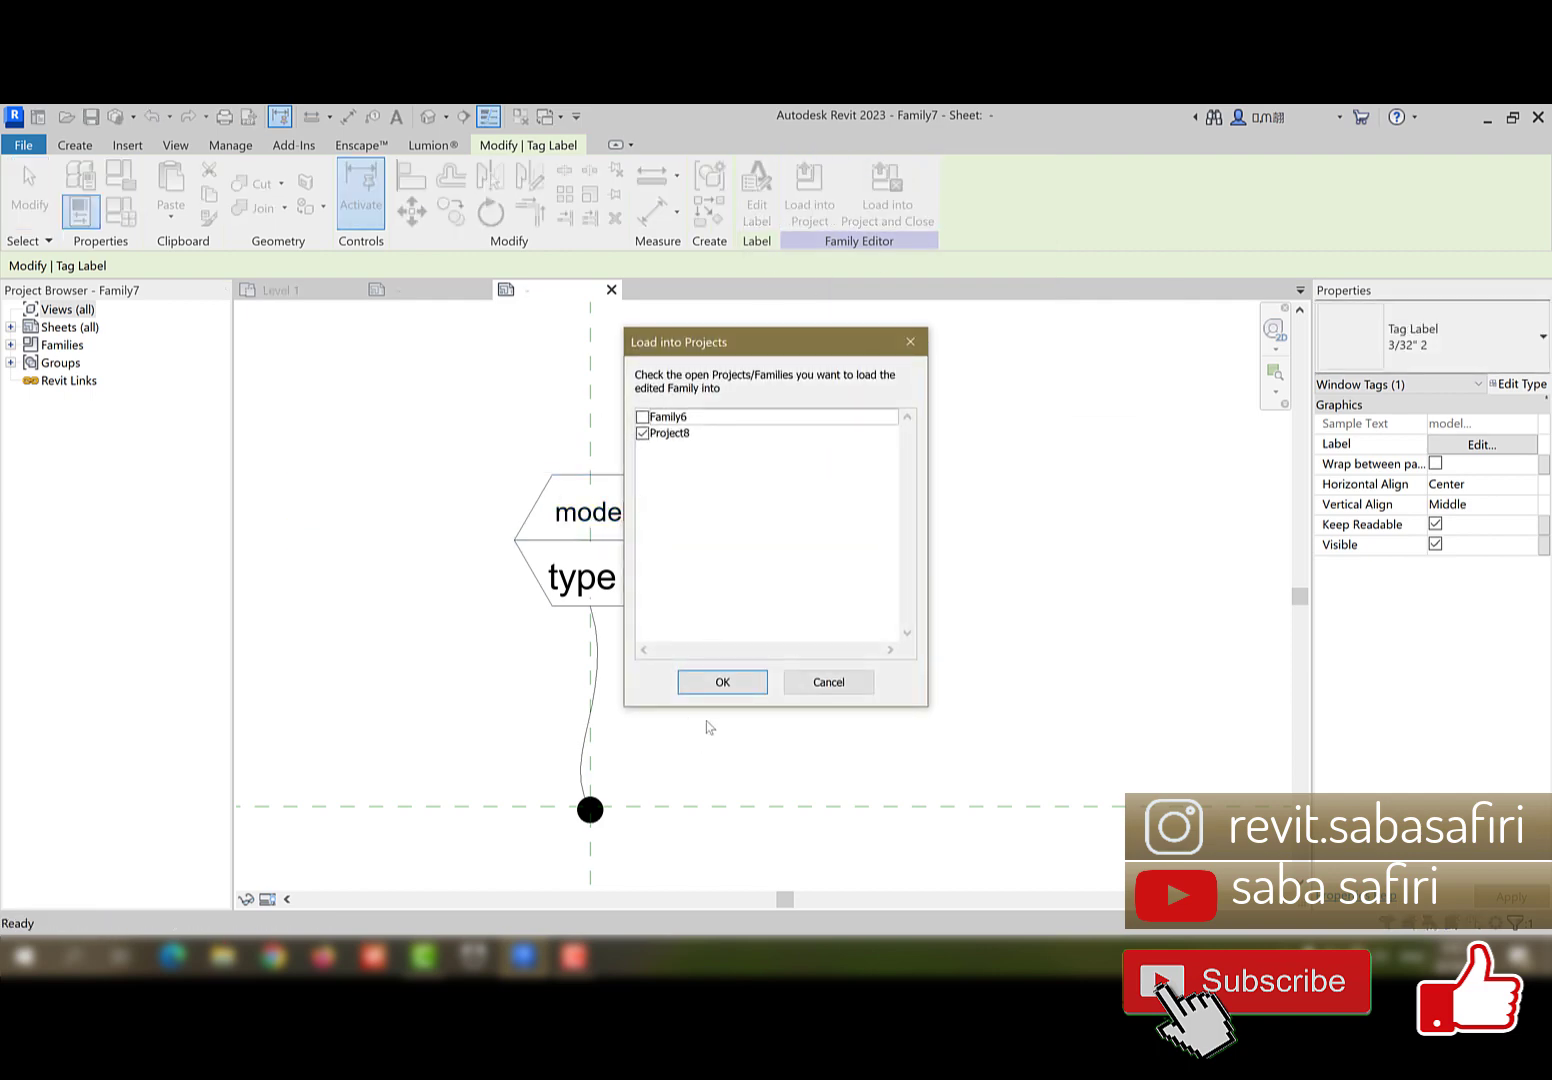
left_click(716, 682)
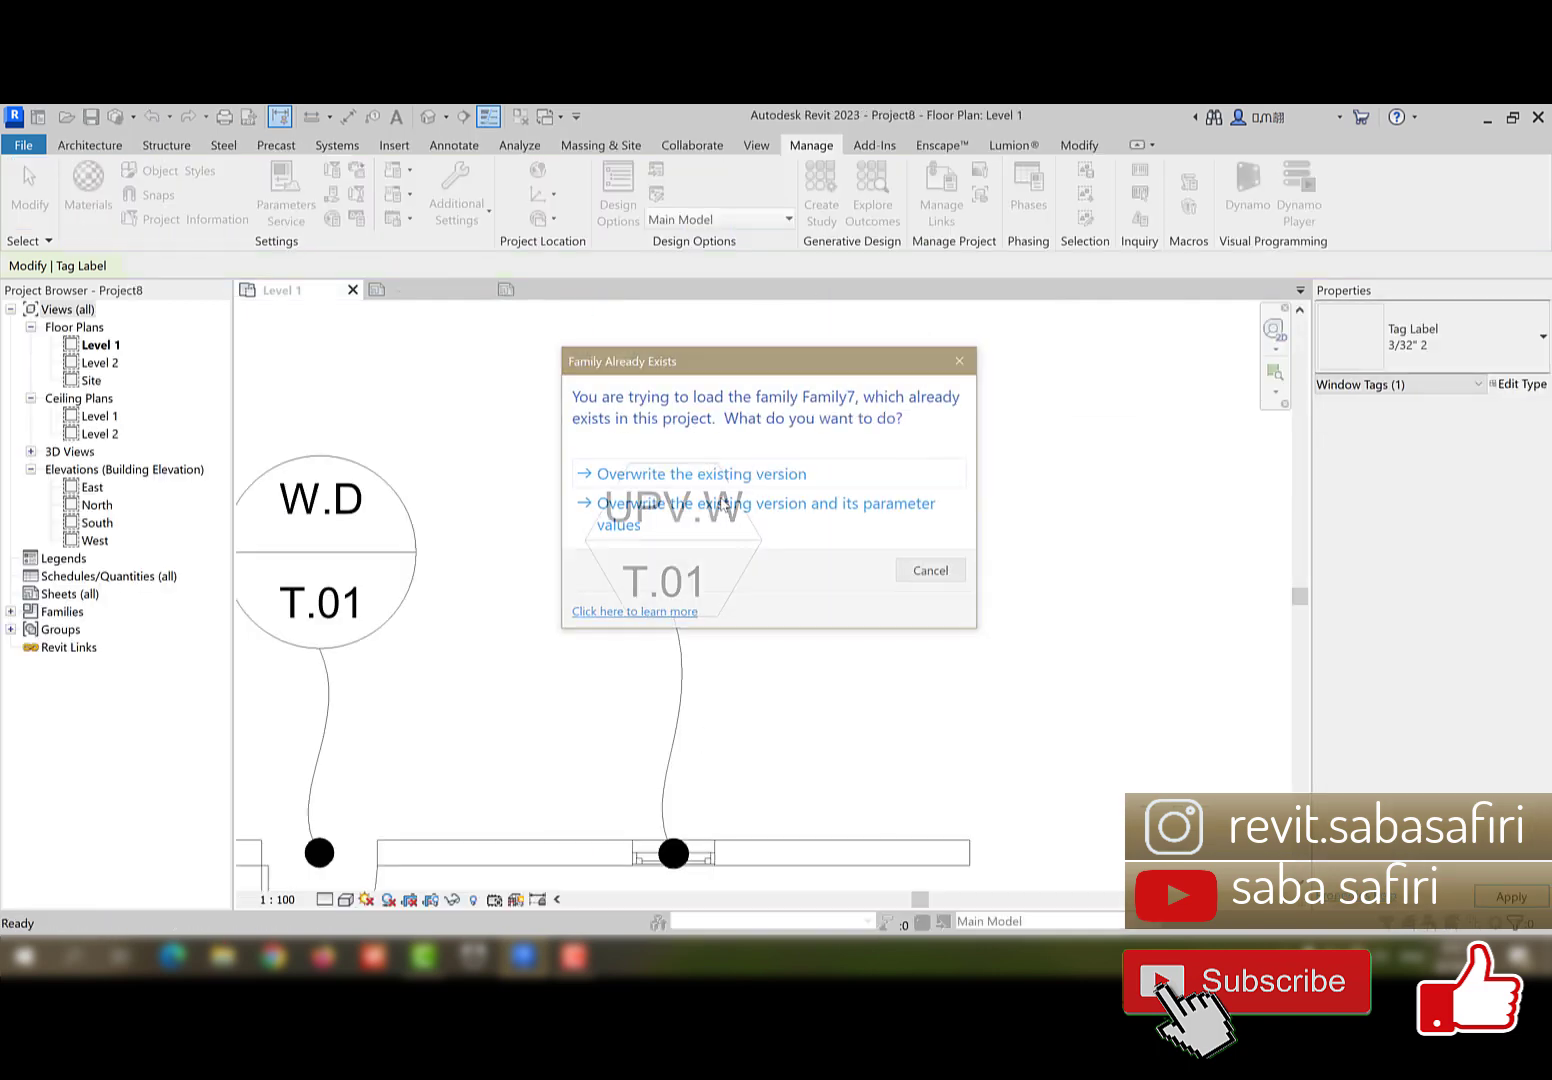
left_click(665, 474)
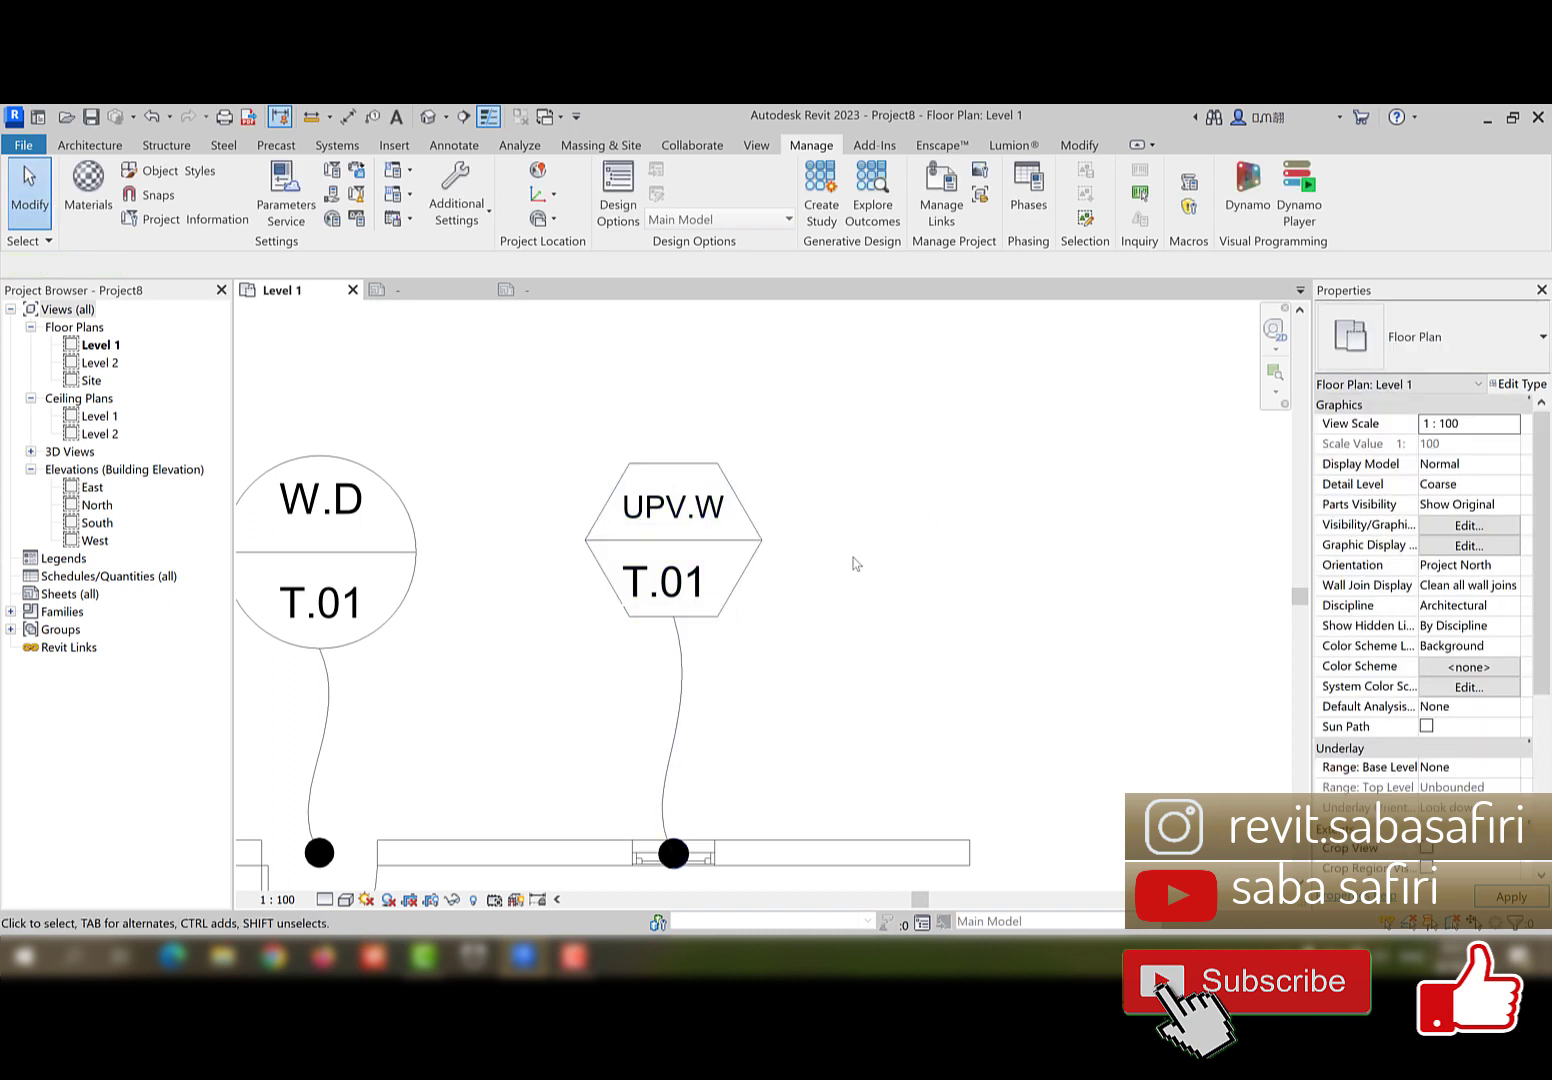
scroll(770, 590, "down", 1)
scroll(620, 590, "up", 1)
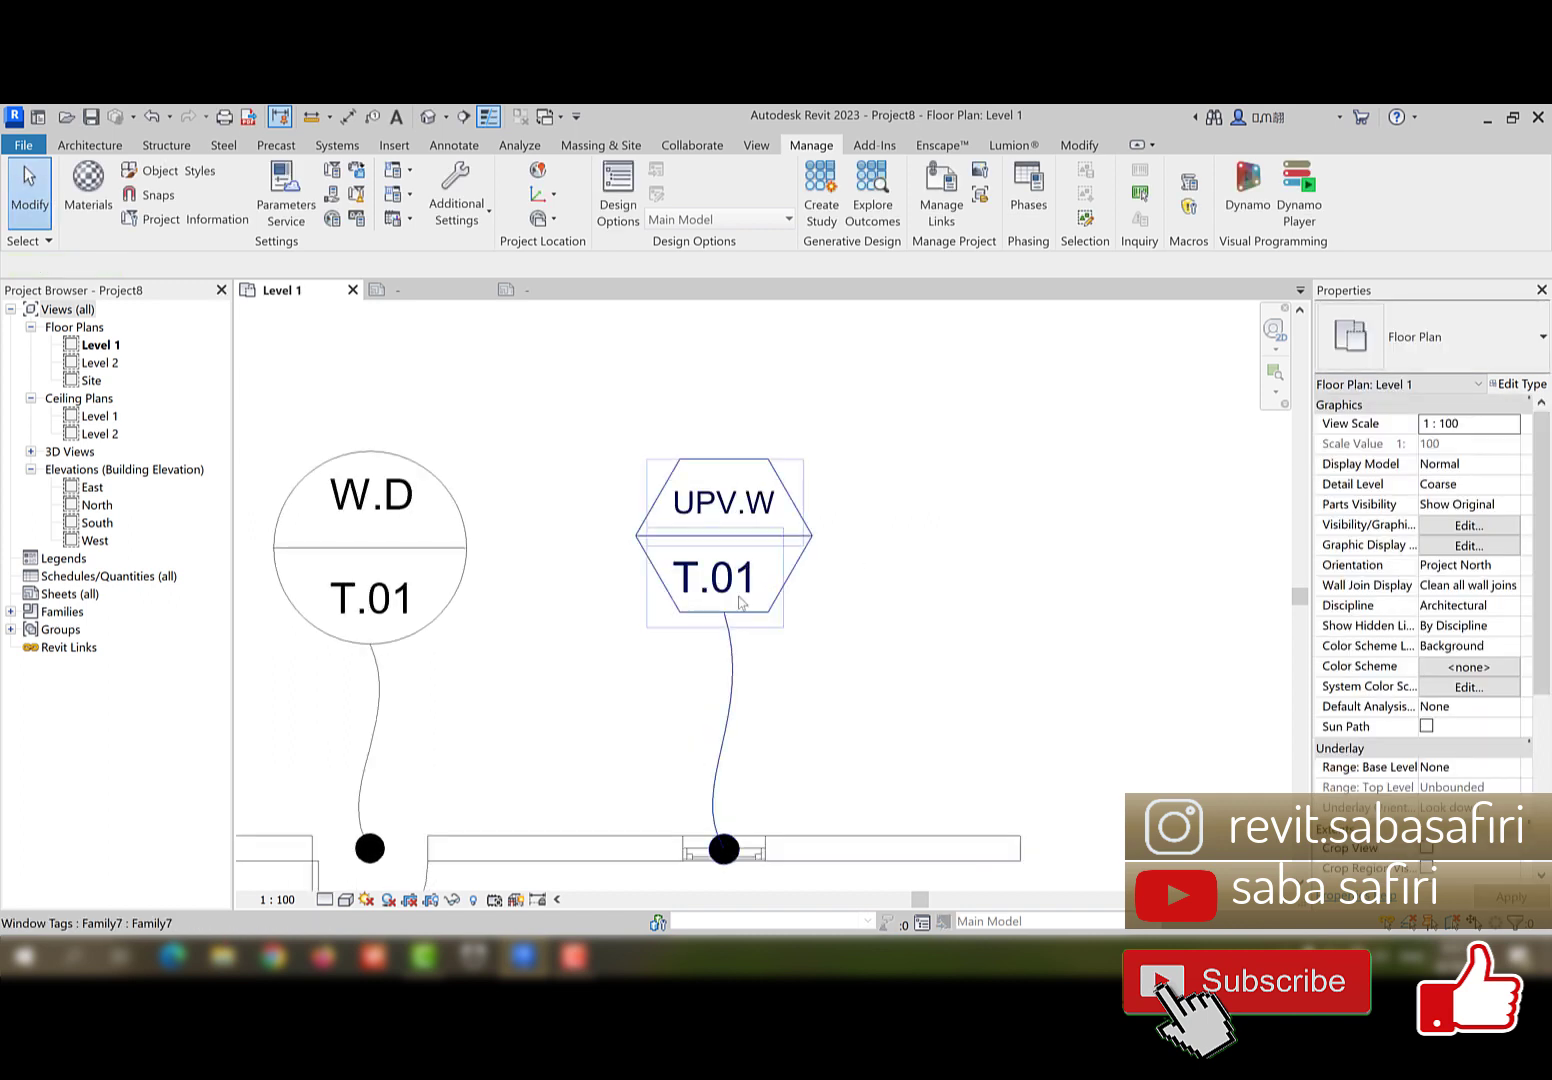
scroll(740, 602, "up", 1)
- Return to the window tag family and shift the type label slightly up and right to centre it in the hexagon's lower half
left_click(563, 293)
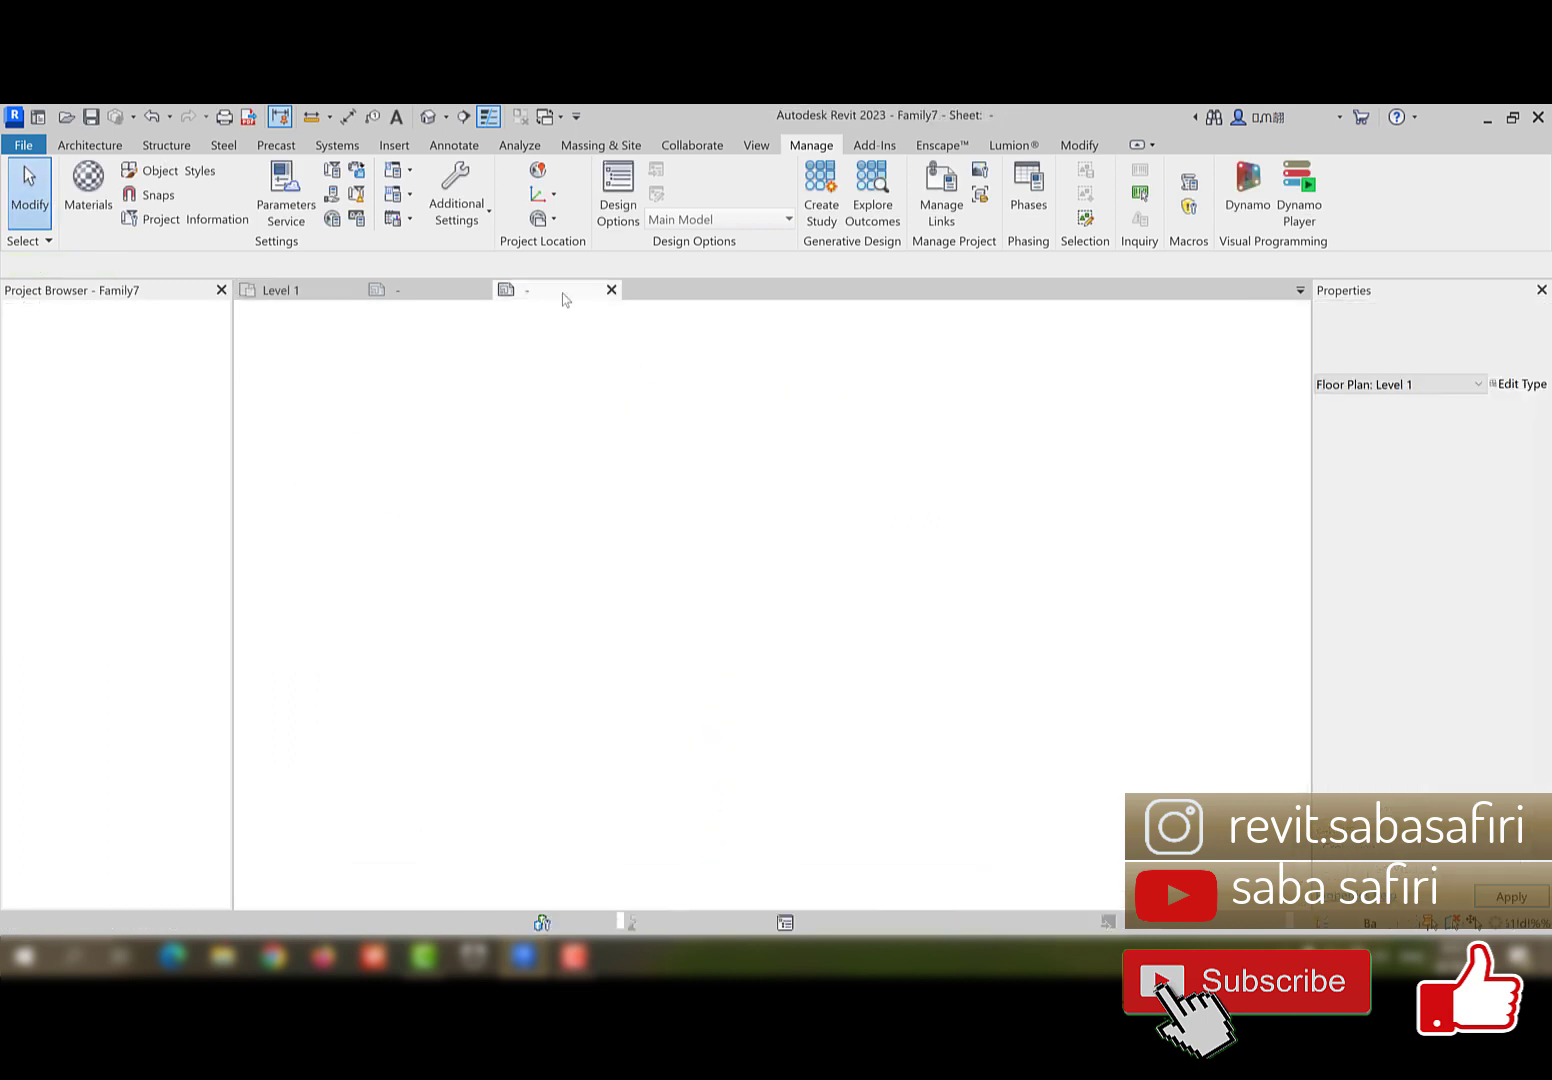
left_click(618, 582)
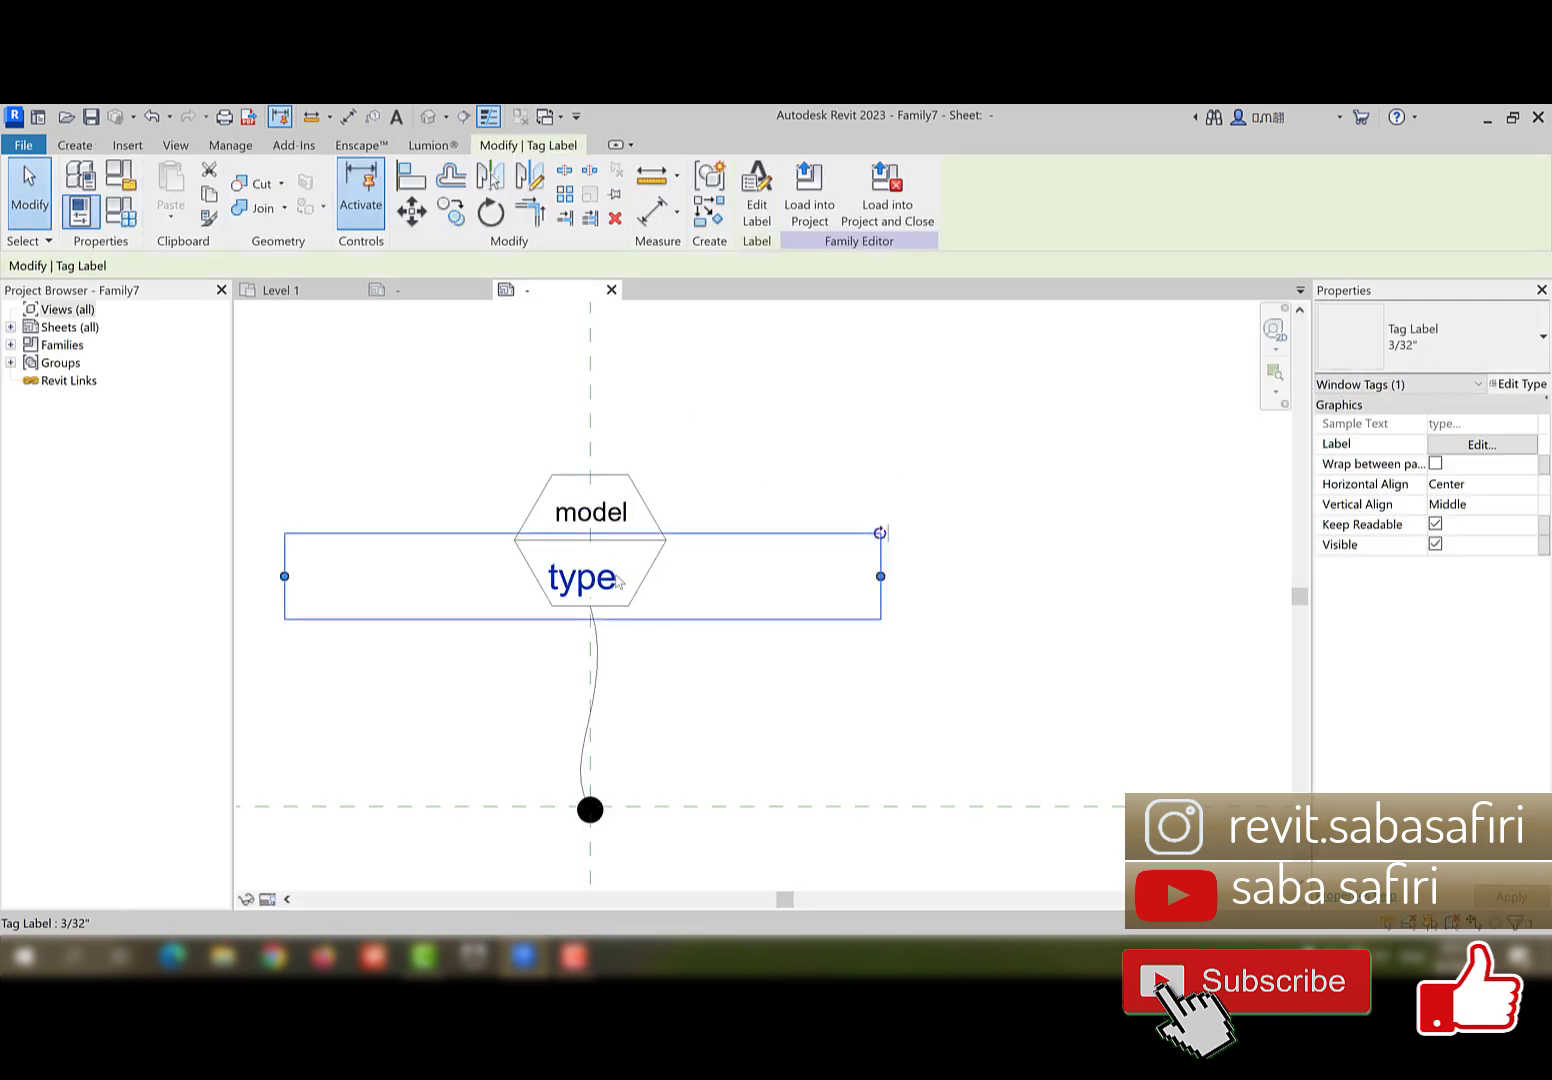
left_click_drag(618, 582, 618, 571)
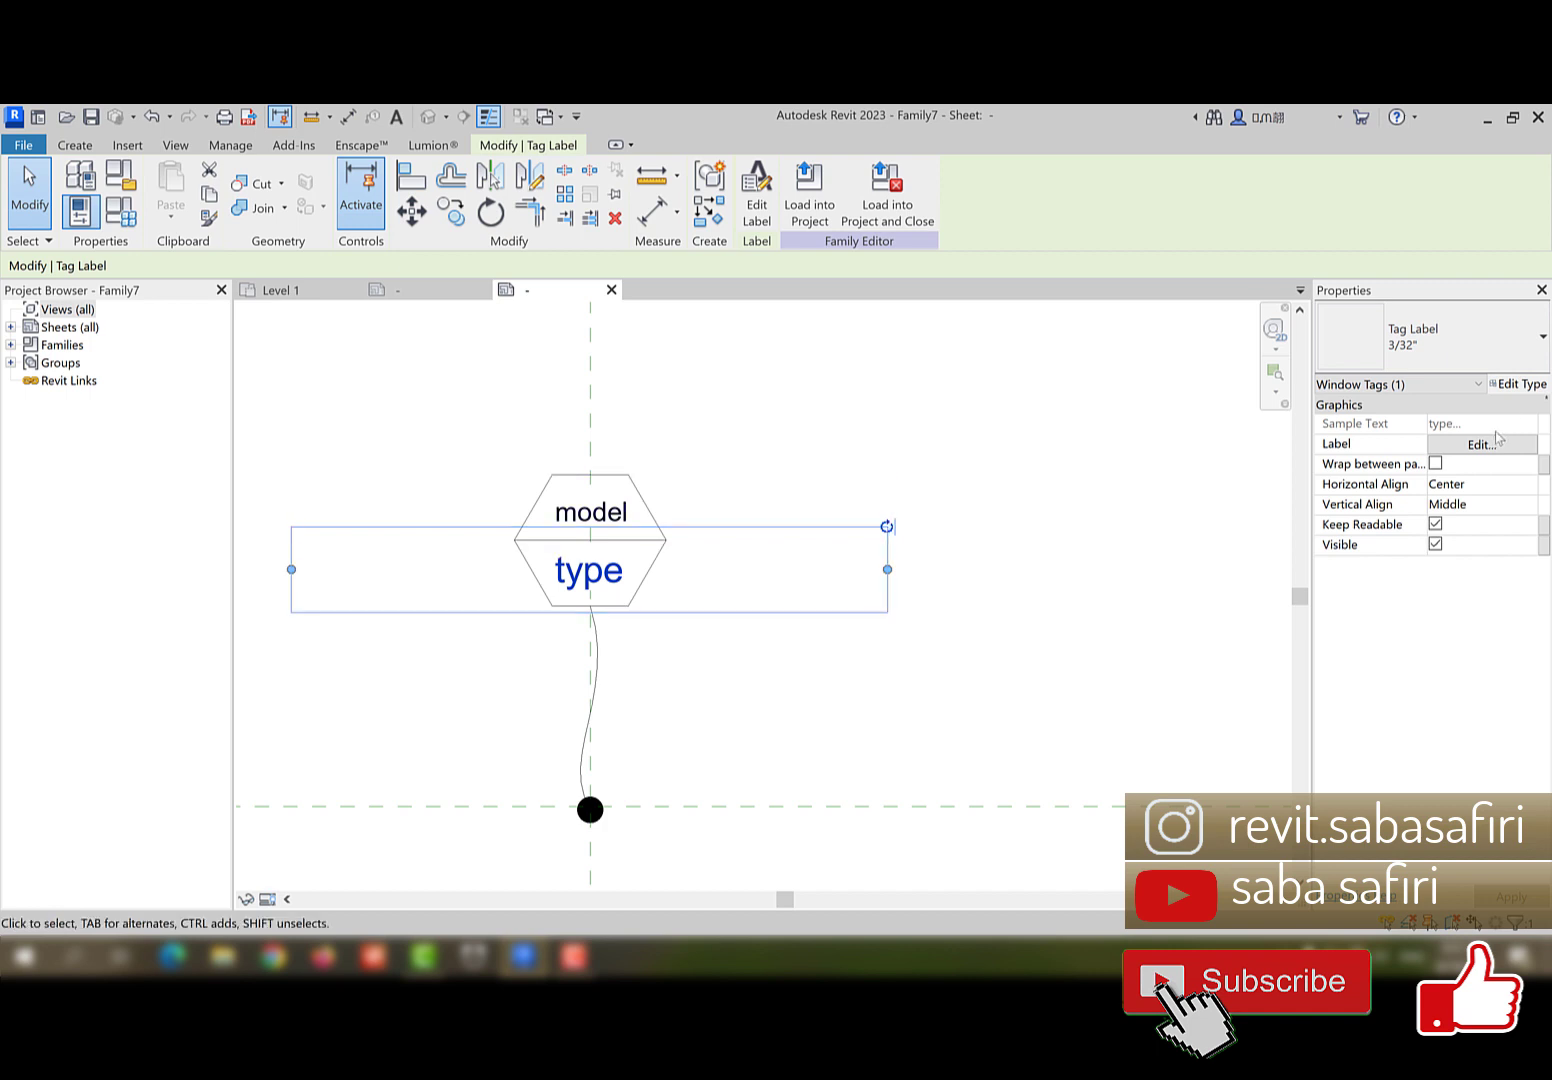
- Review the background and text font options in the type label's type properties, then close them and deselect the label
left_click(1515, 386)
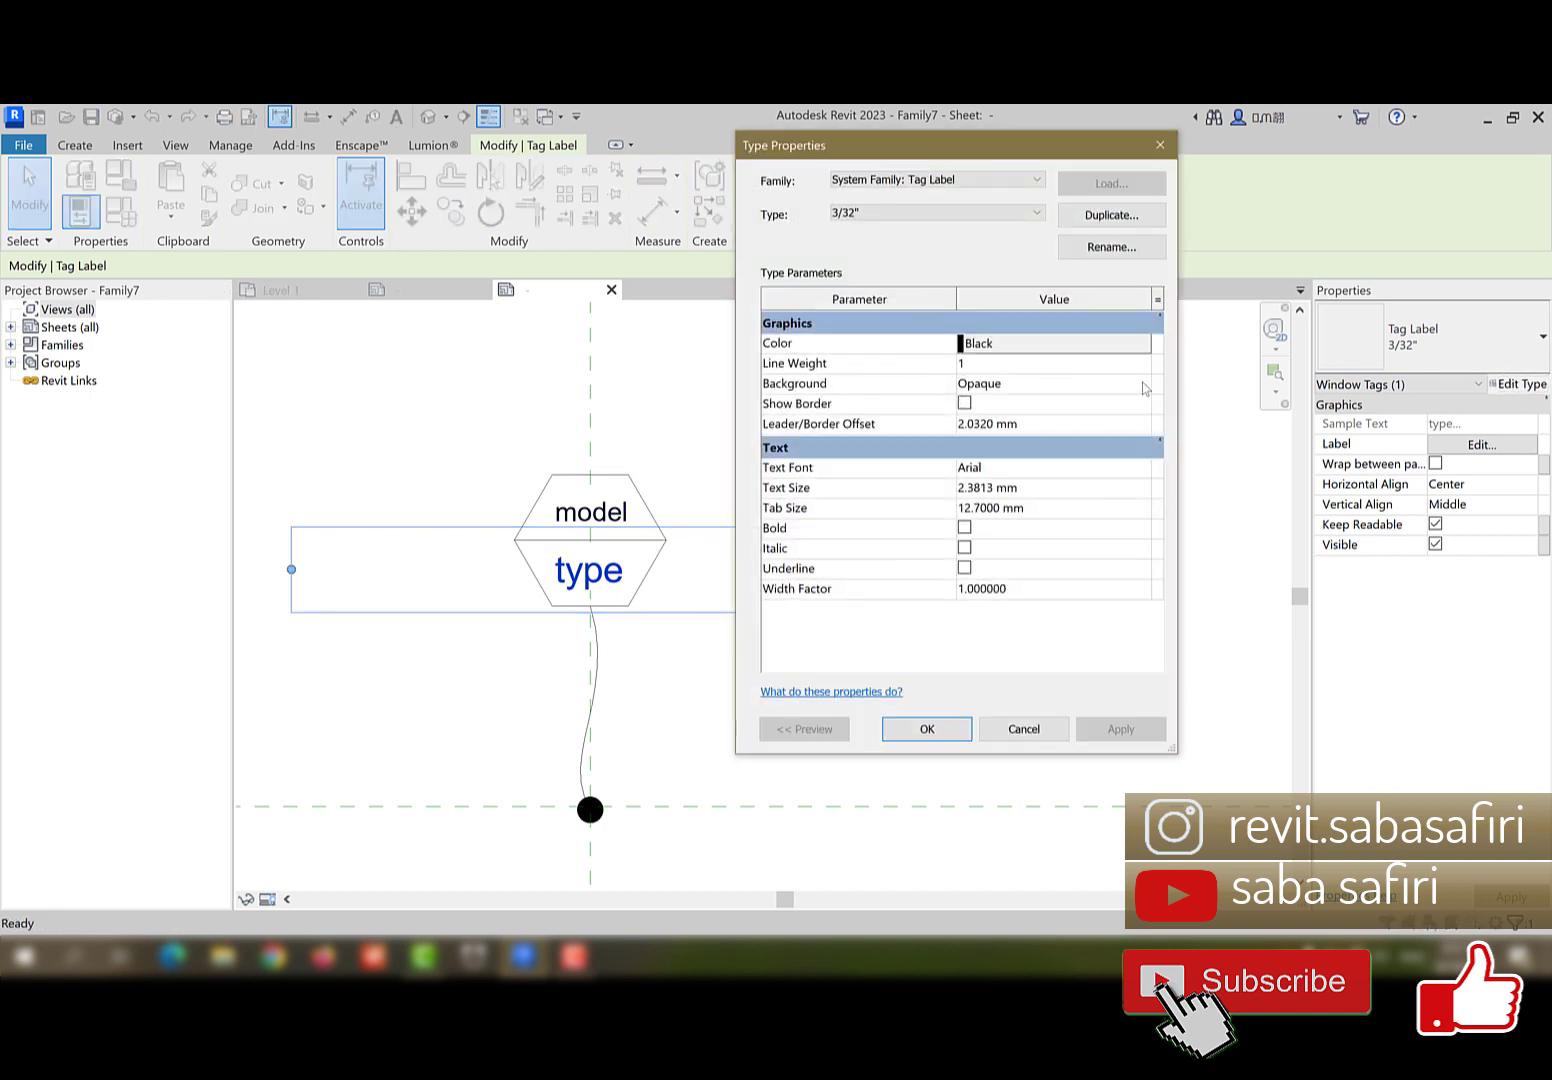
left_click(1142, 383)
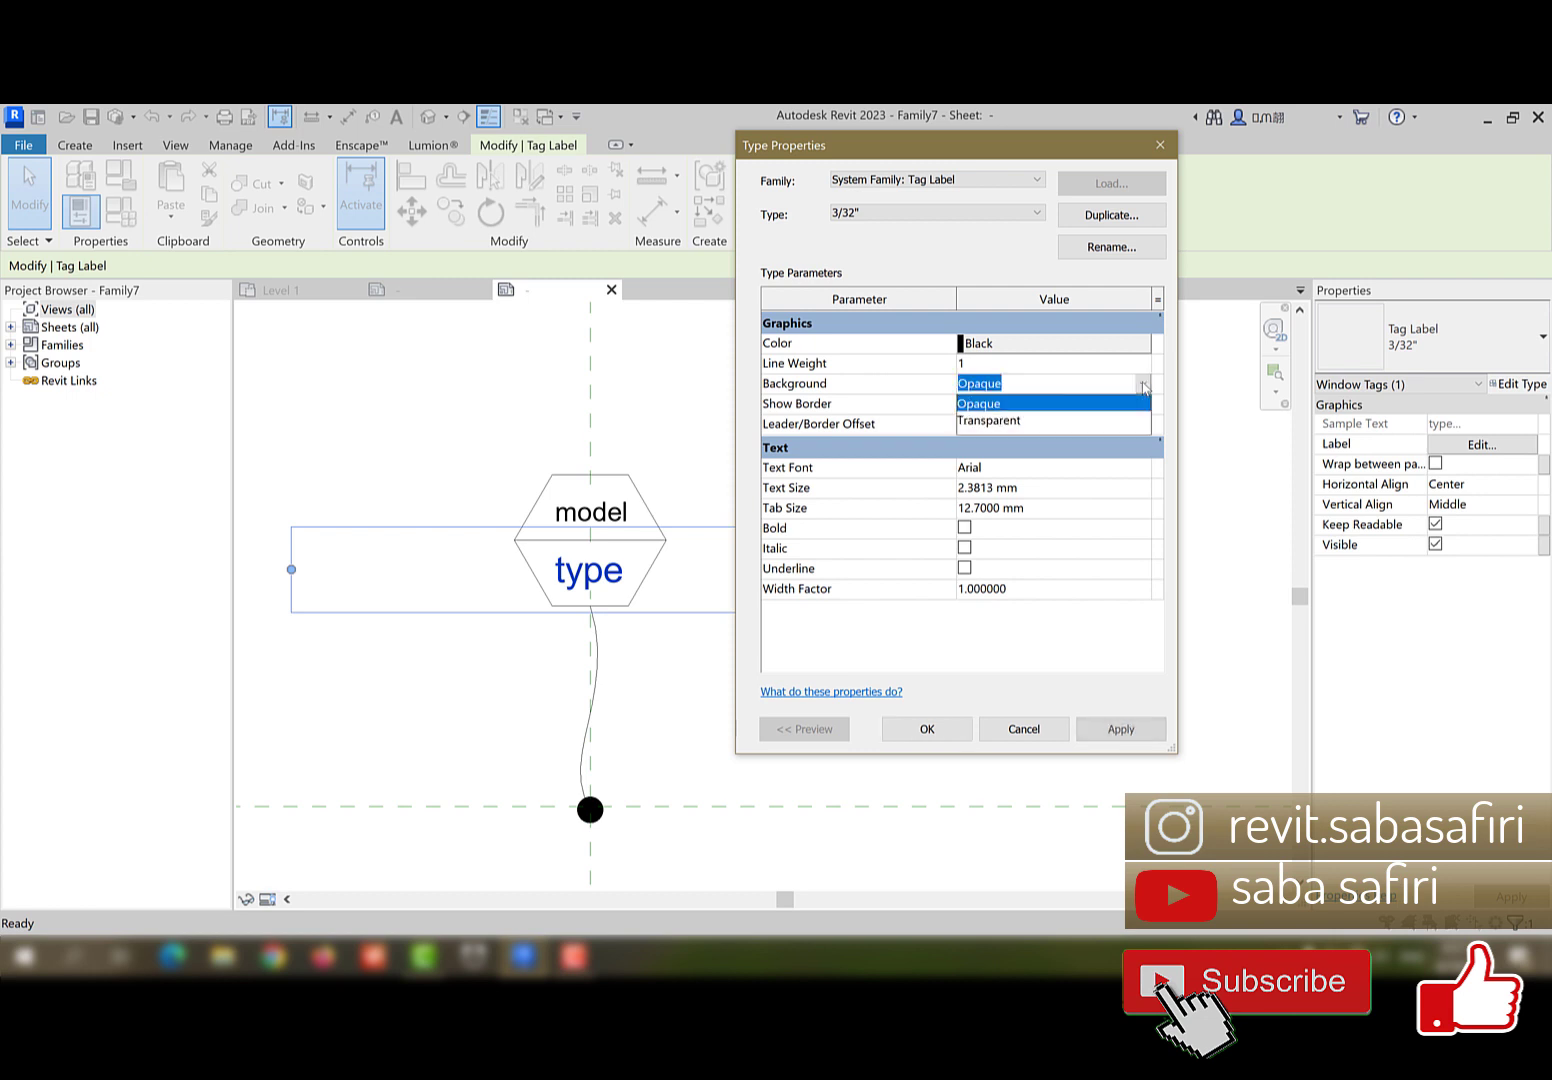
left_click(1143, 387)
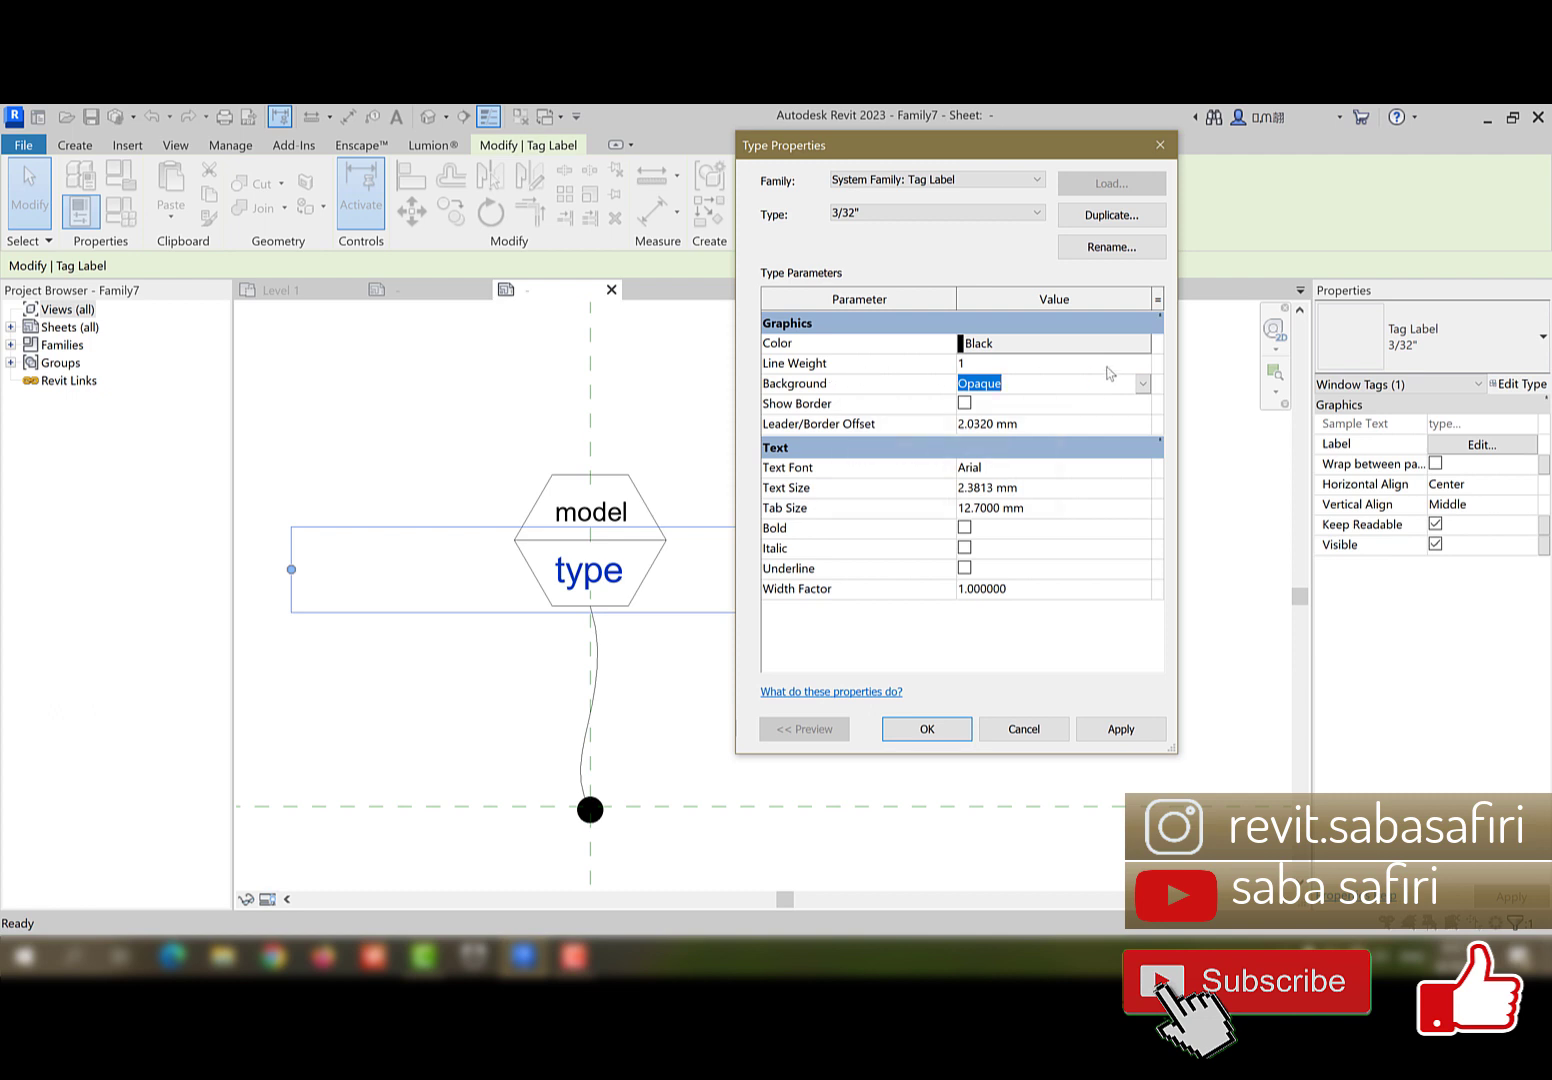
left_click(1145, 467)
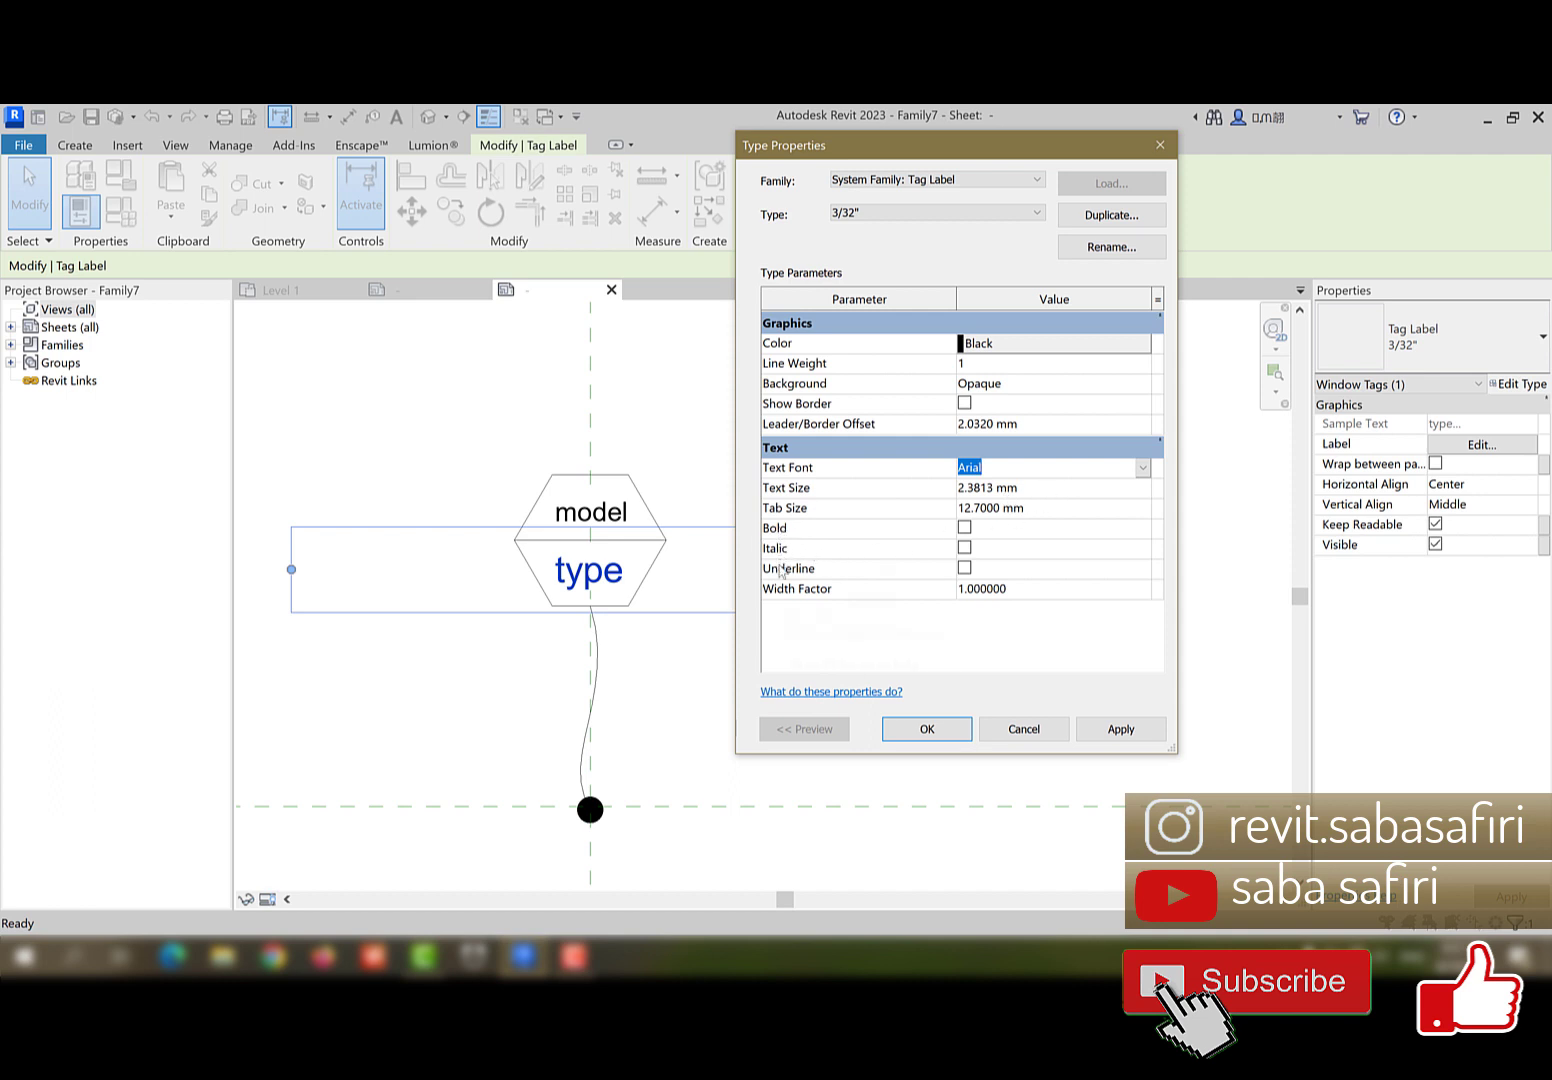
left_click(938, 740)
left_click(859, 450)
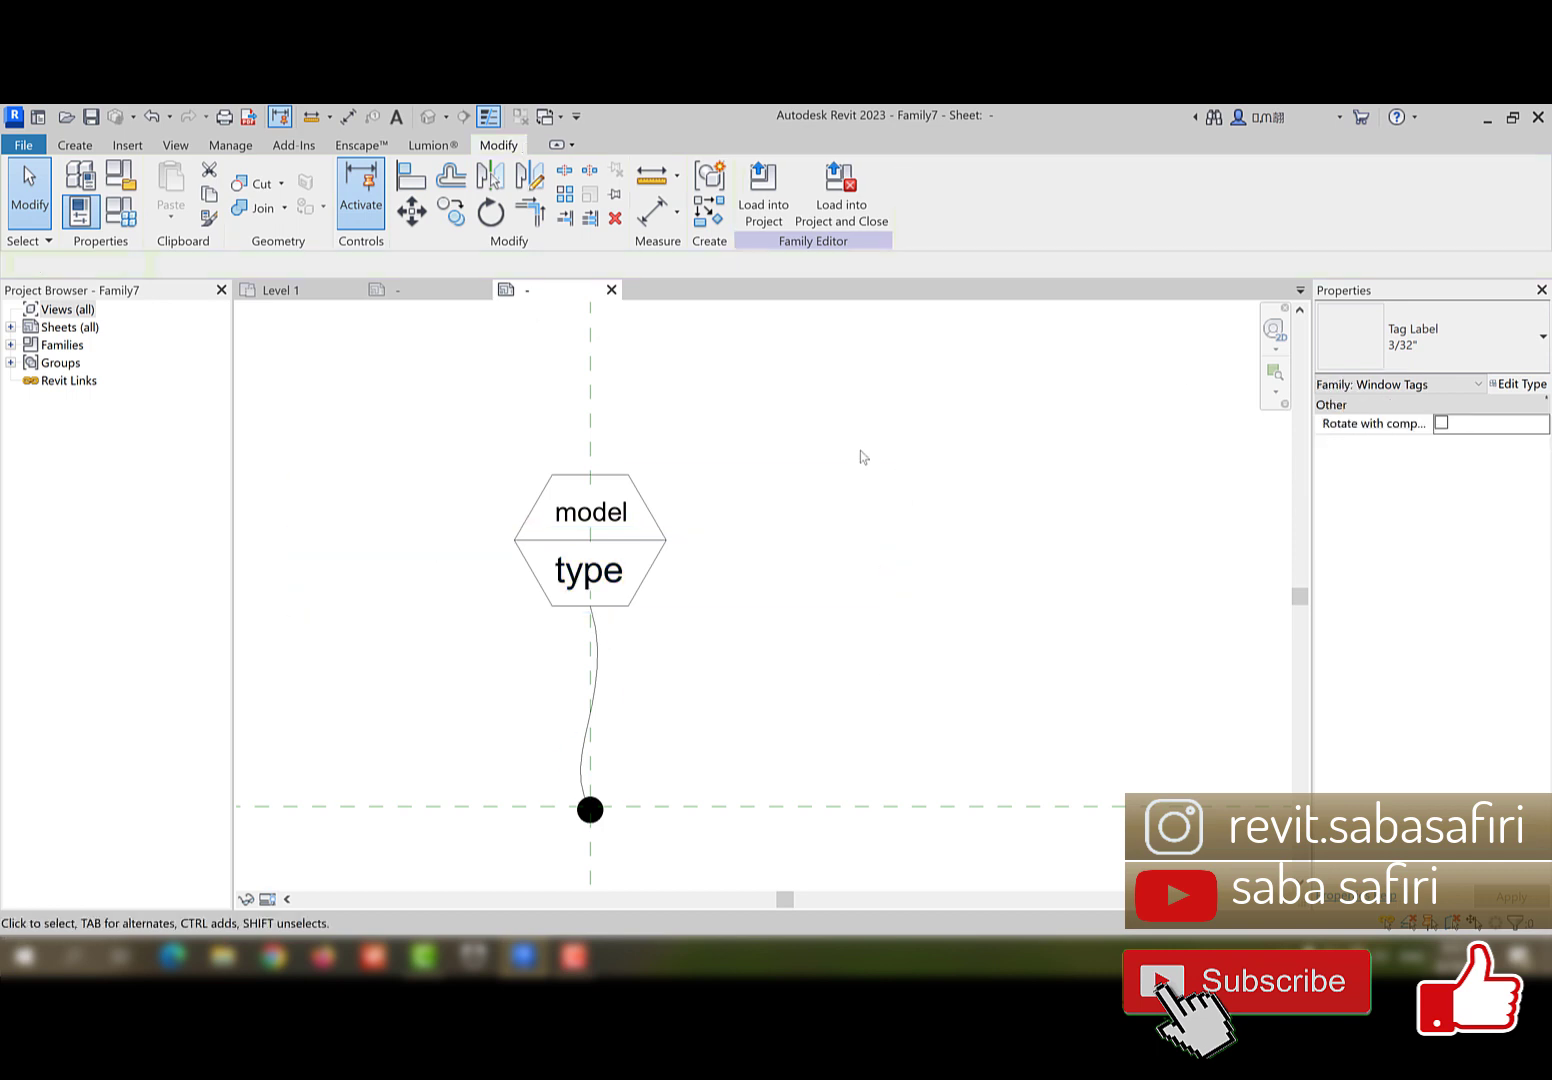
- Return to Project8's Level 1 floor plan and examine the door and window tags along the wall
left_click(290, 291)
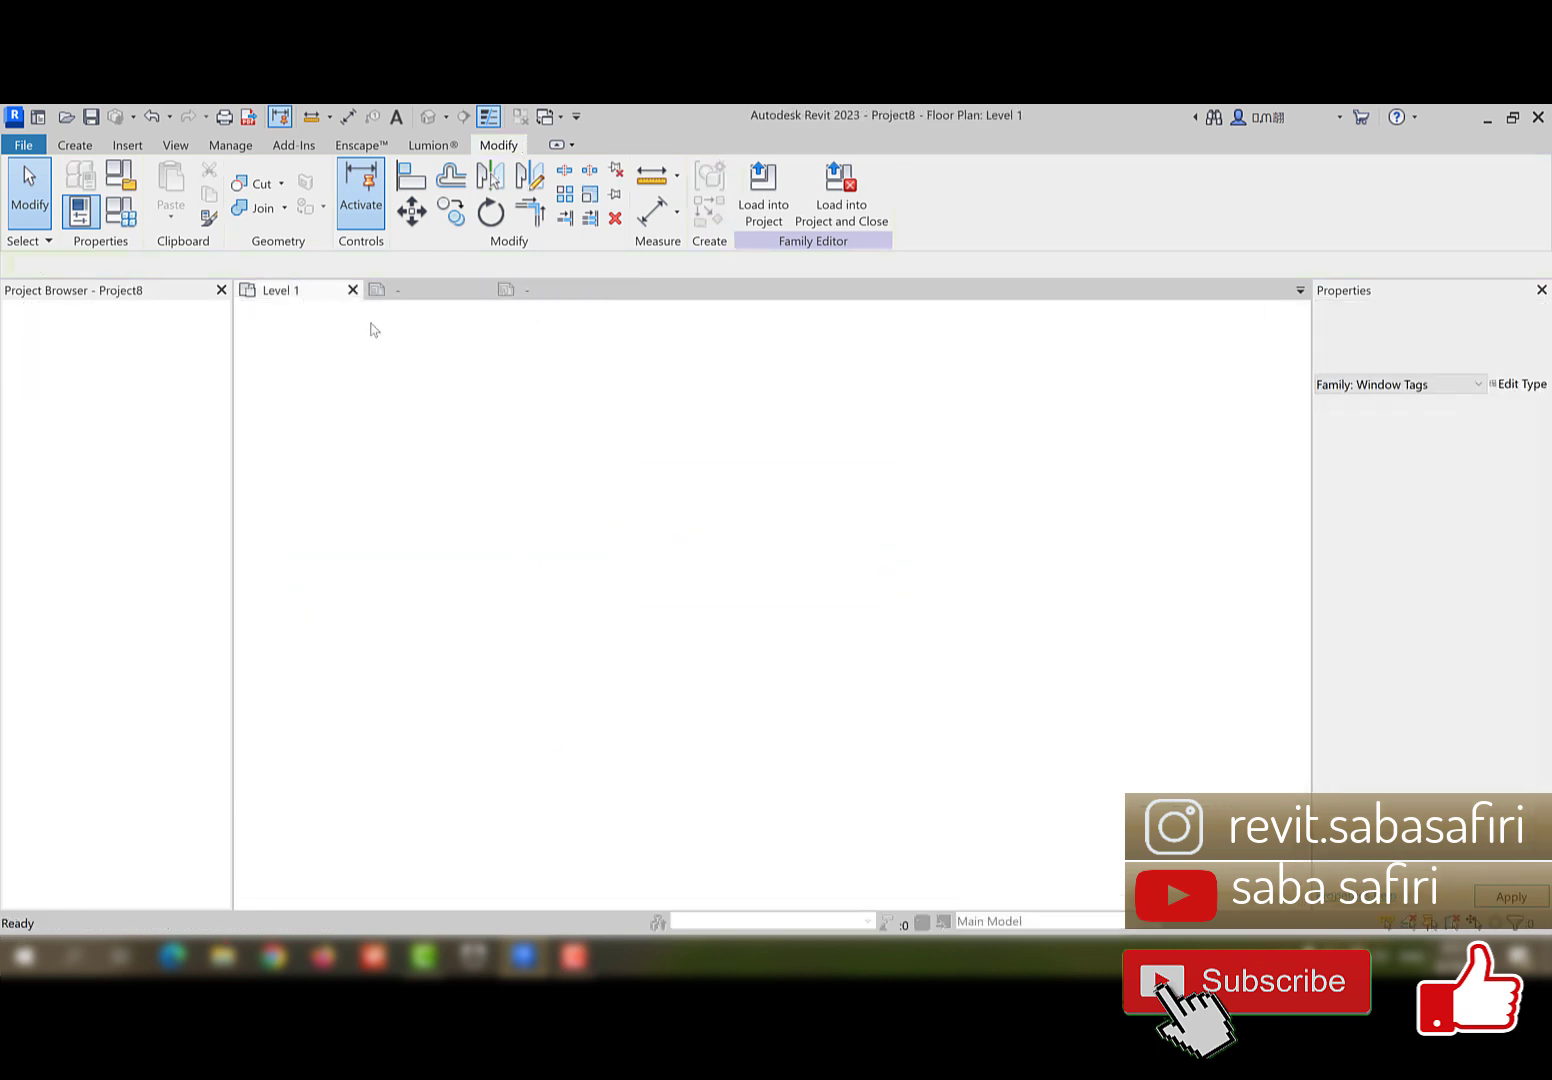
scroll(812, 622, "down", 5)
mouse_move(855, 697)
middle_mouse_down()
mouse_move(893, 675)
mouse_move(848, 670)
middle_mouse_up()
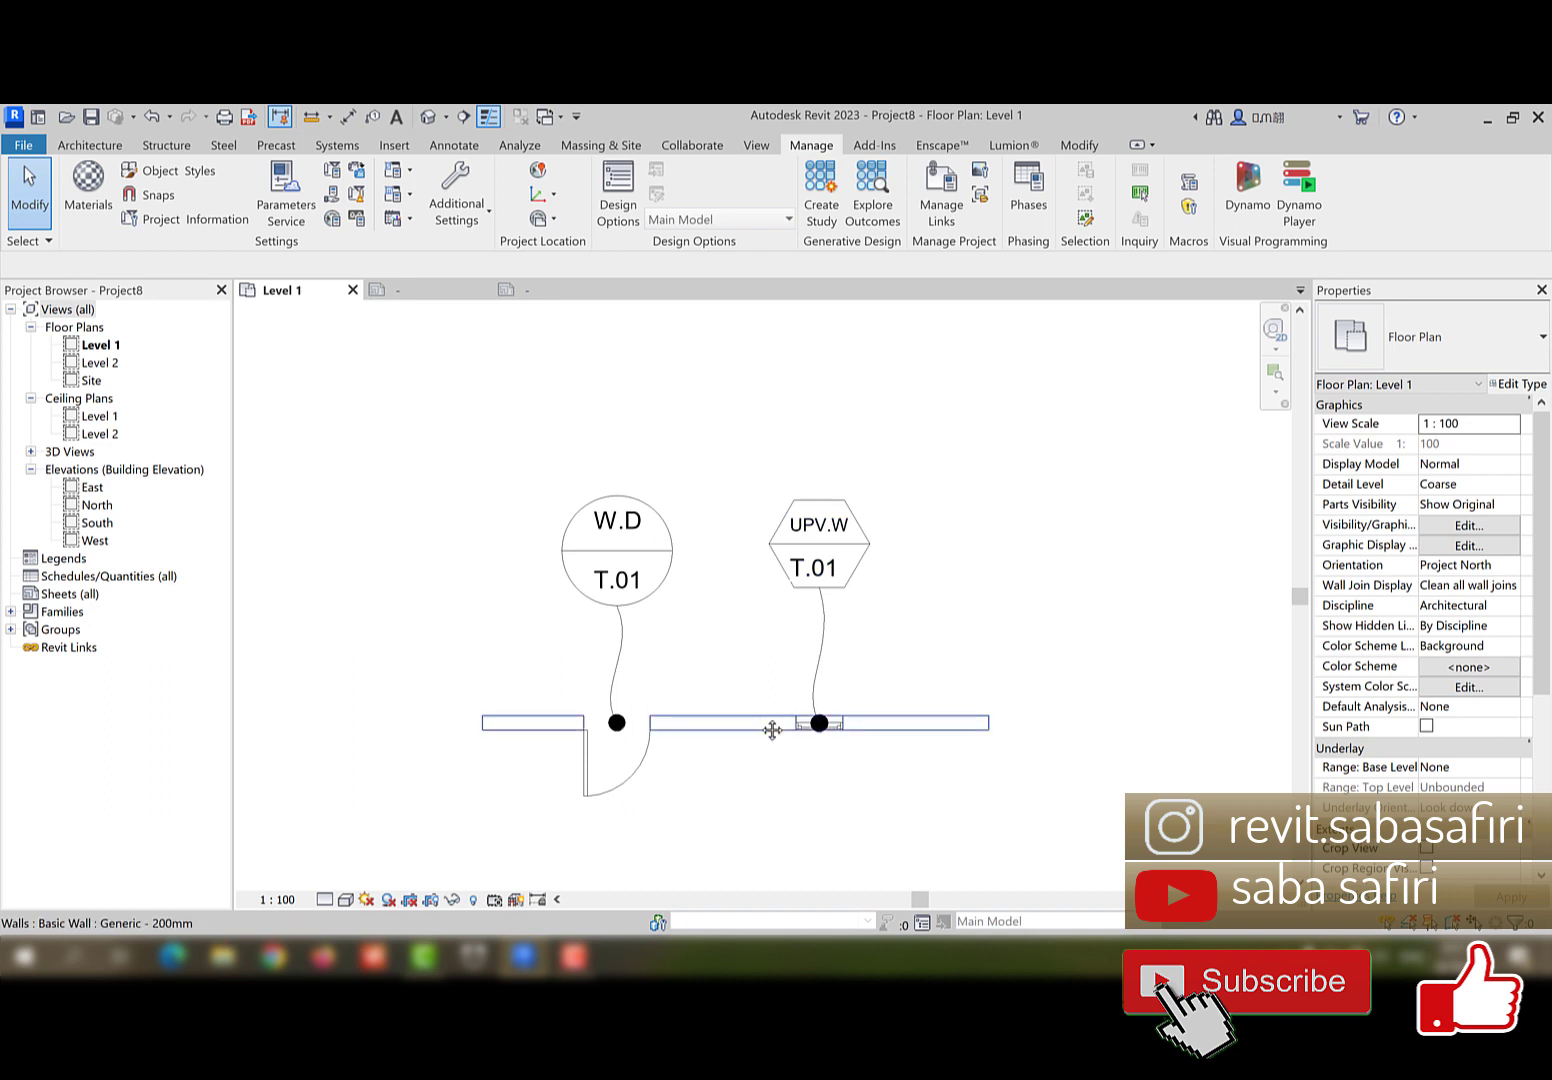
middle_click_drag(769, 731, 765, 716)
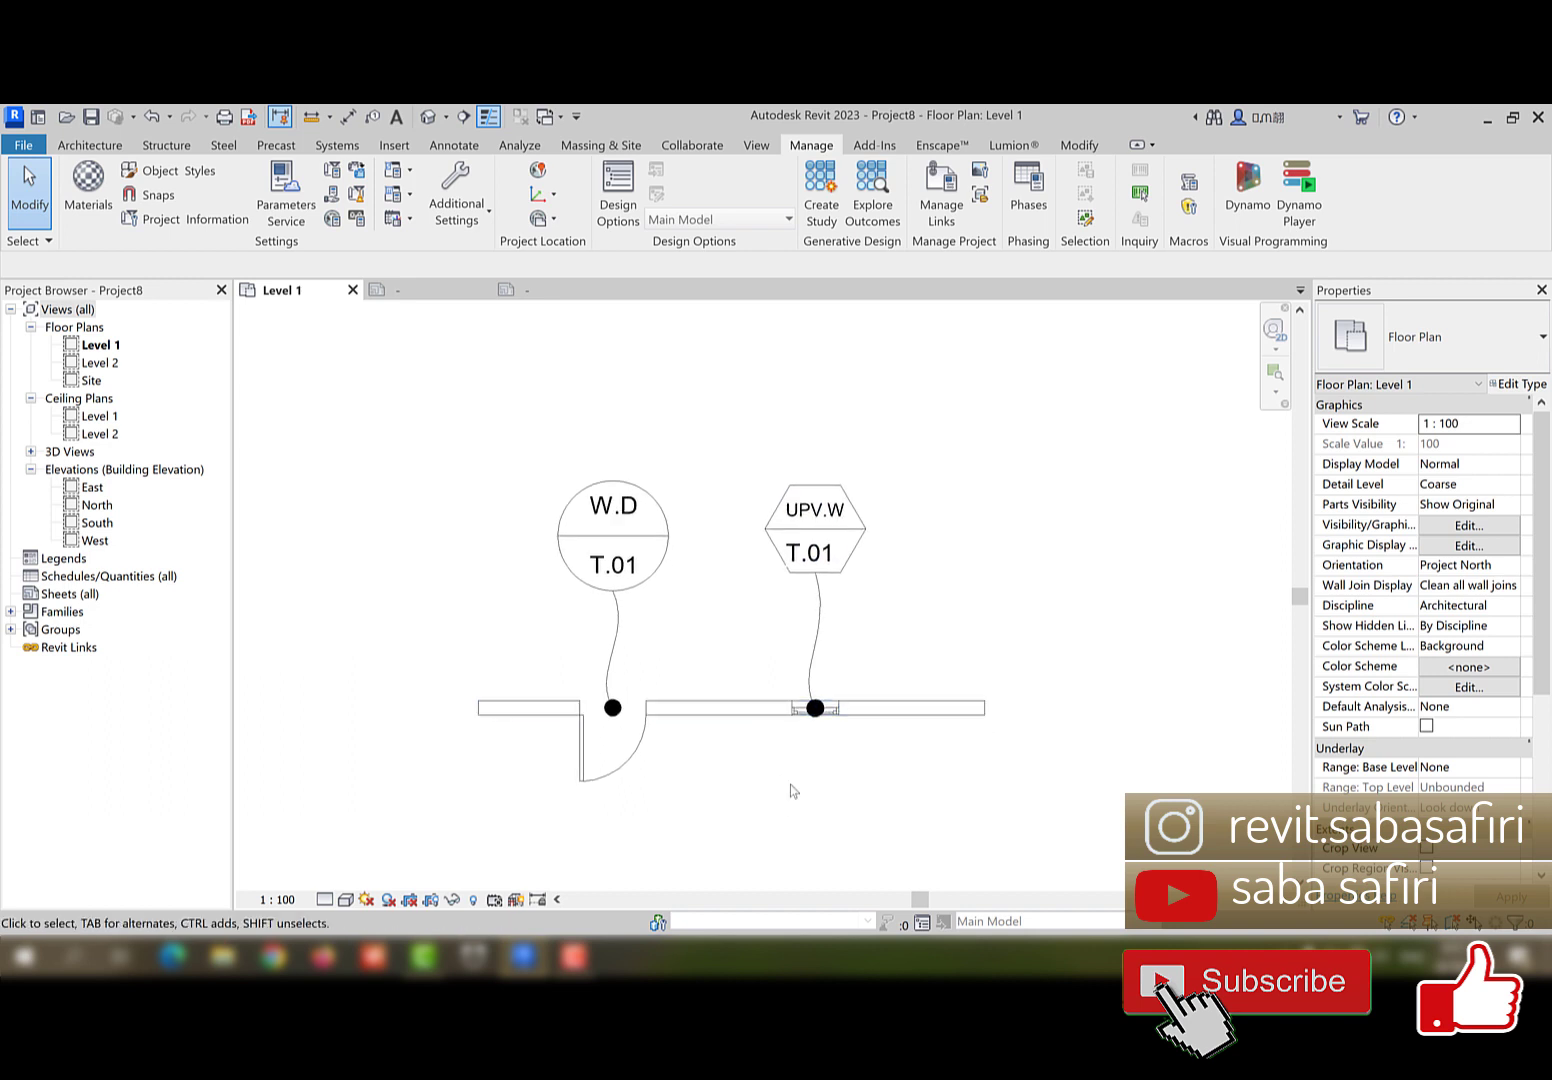